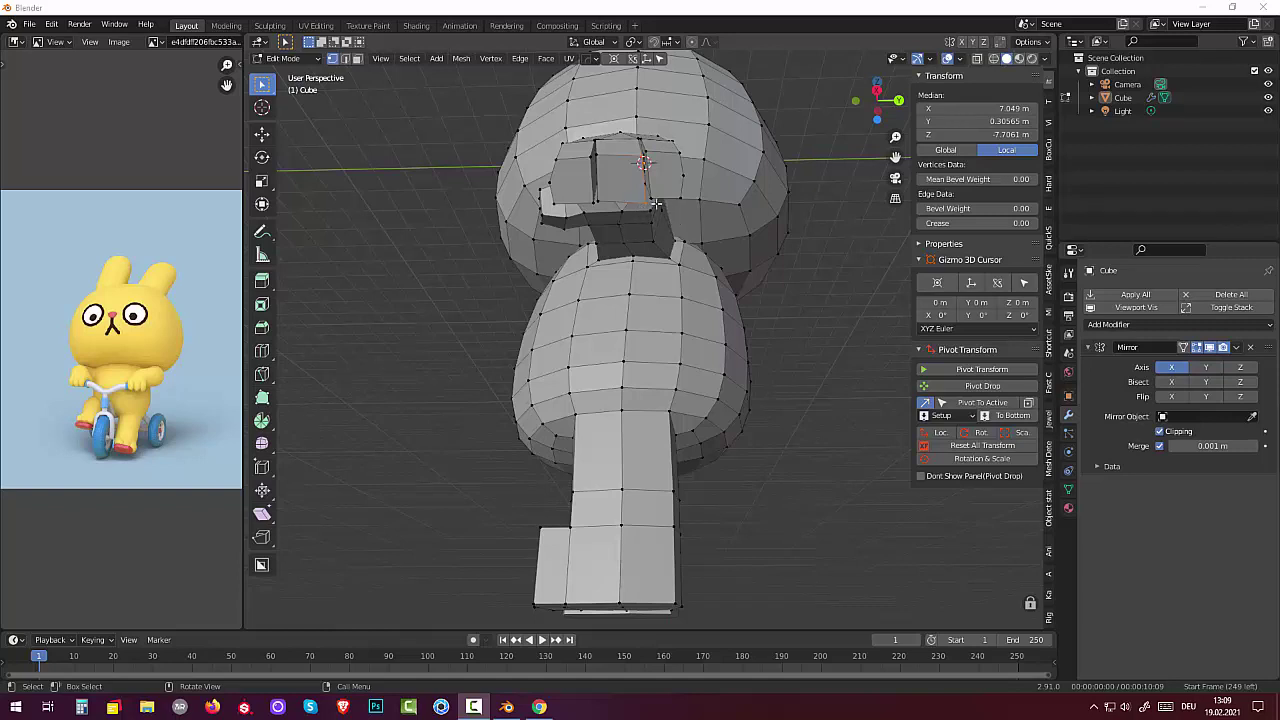
Move the first three vertices around the neck opening to new positions.
{"action": "left_click", "coordinate": [641, 203]}
{"action": "key", "text": "g"}
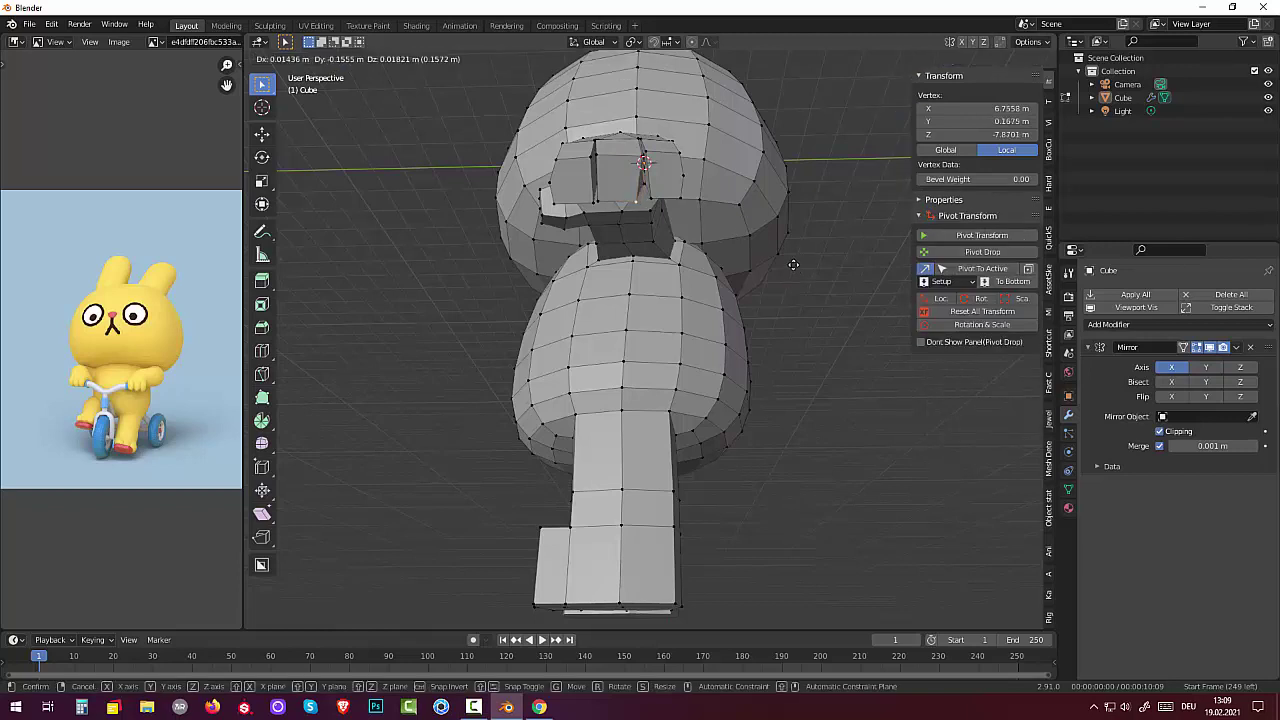
{"action": "left_click", "coordinate": [798, 264]}
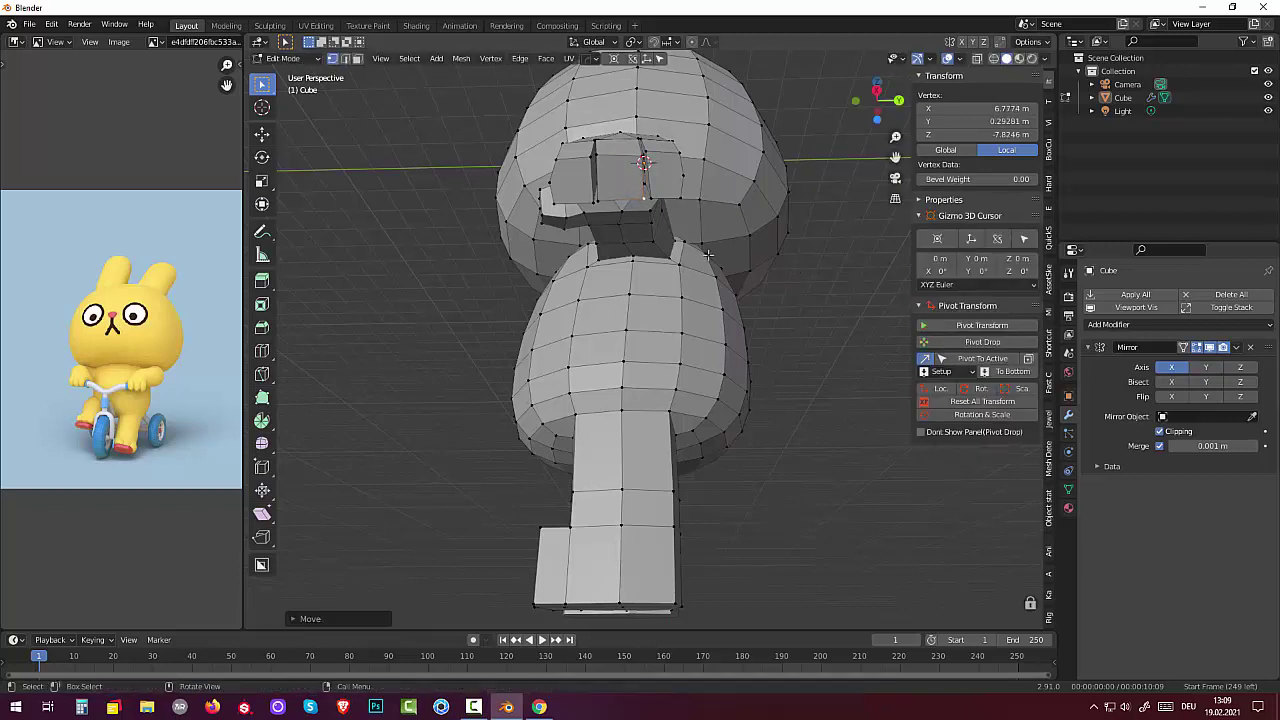
{"action": "left_click", "coordinate": [595, 200]}
{"action": "key", "text": "g"}
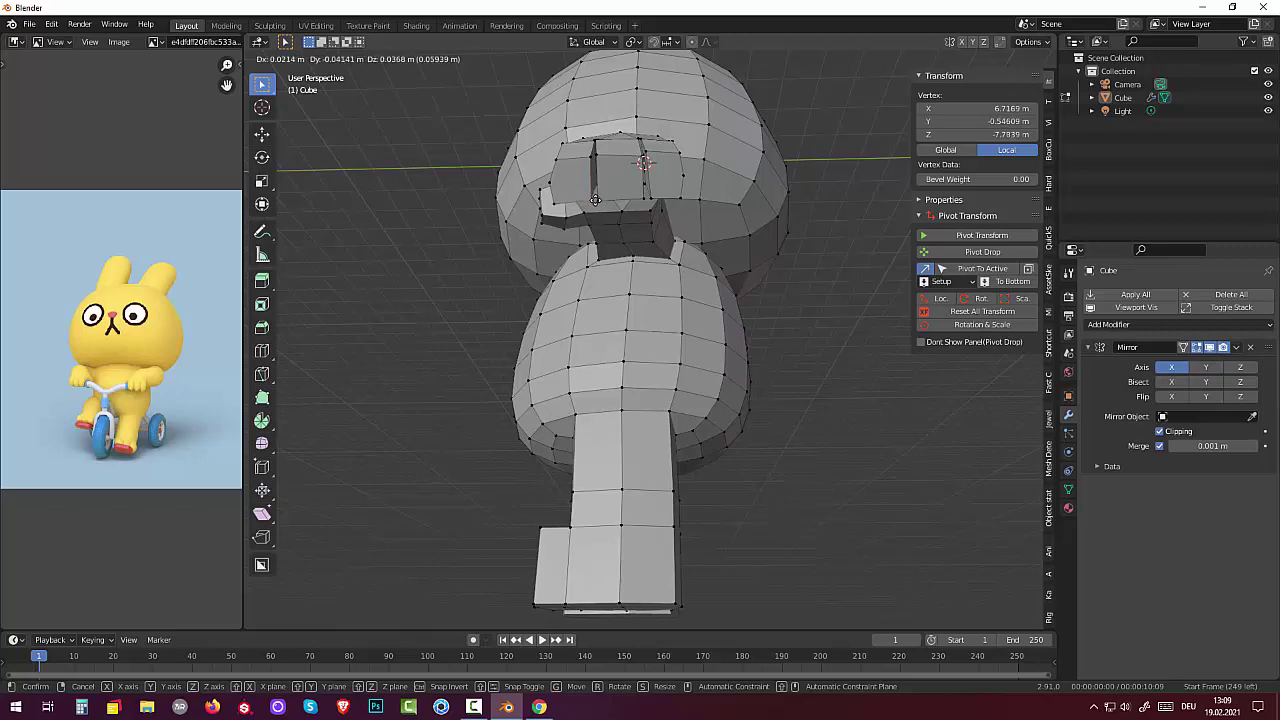
{"action": "left_click", "coordinate": [595, 200]}
{"action": "key", "text": "g"}
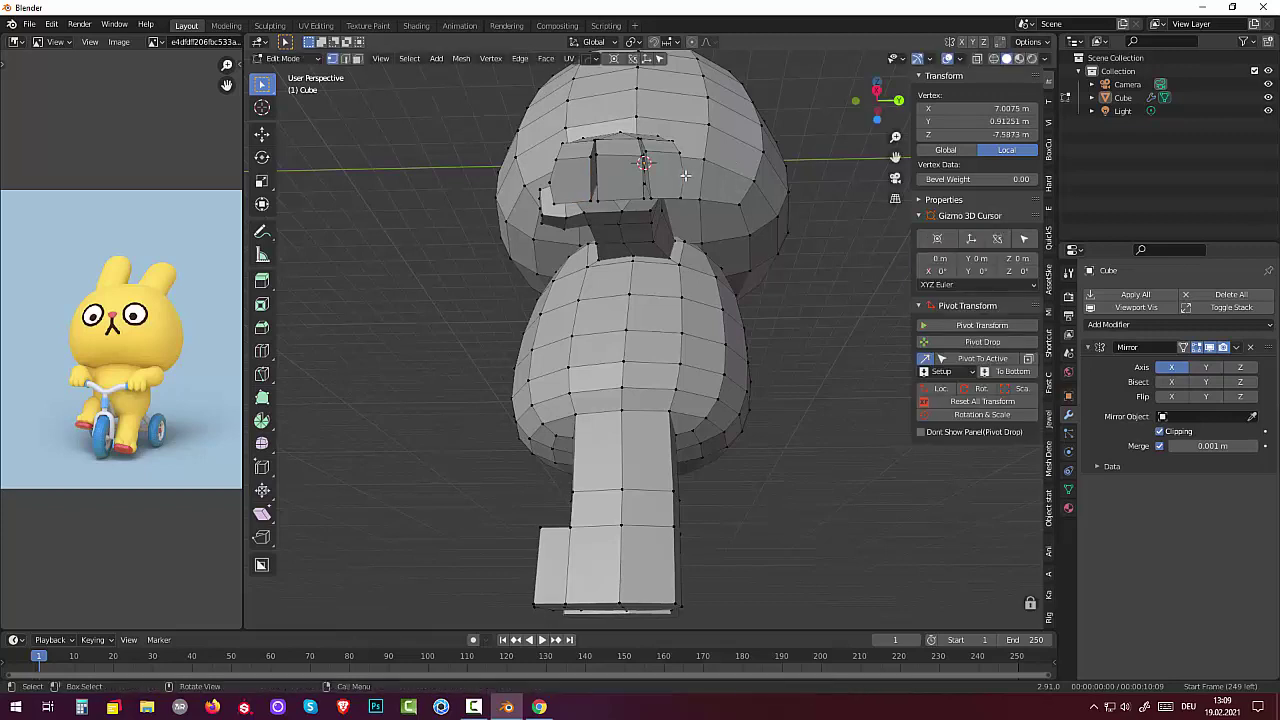
{"action": "left_click", "coordinate": [558, 201]}
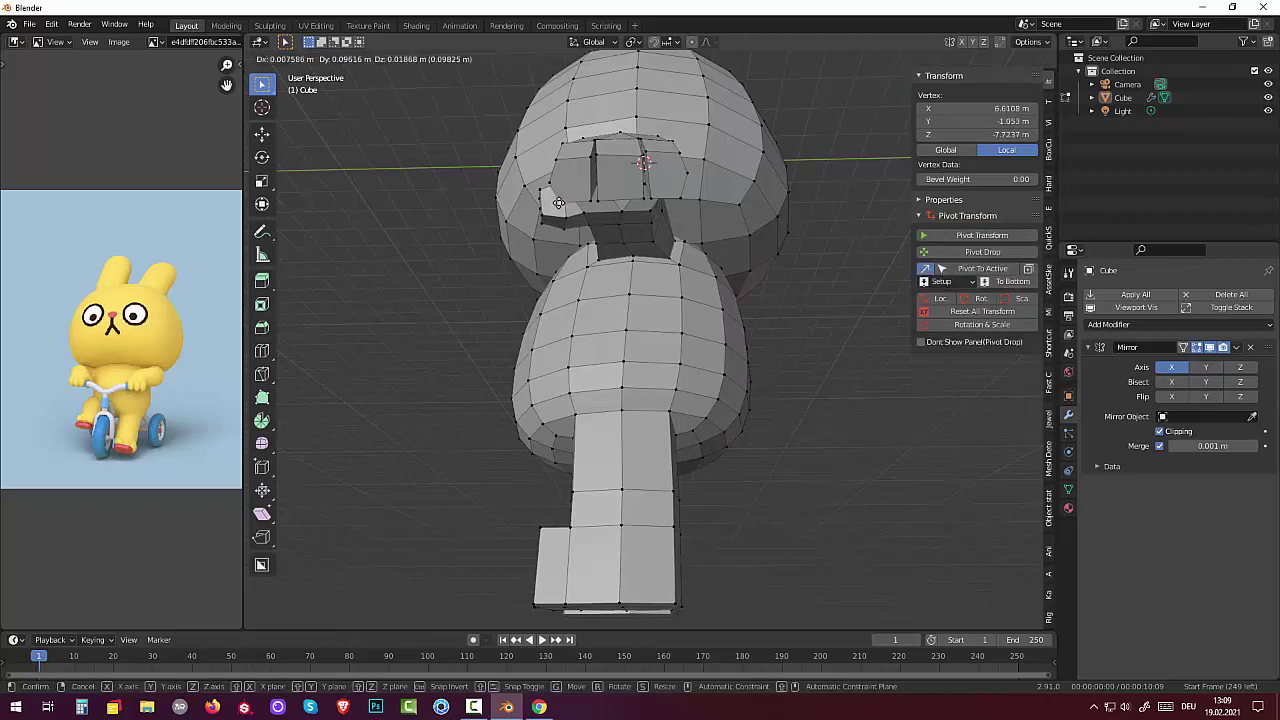
Reposition the remaining neck-opening vertices to finish reshaping the opening.
{"action": "key", "text": "g"}
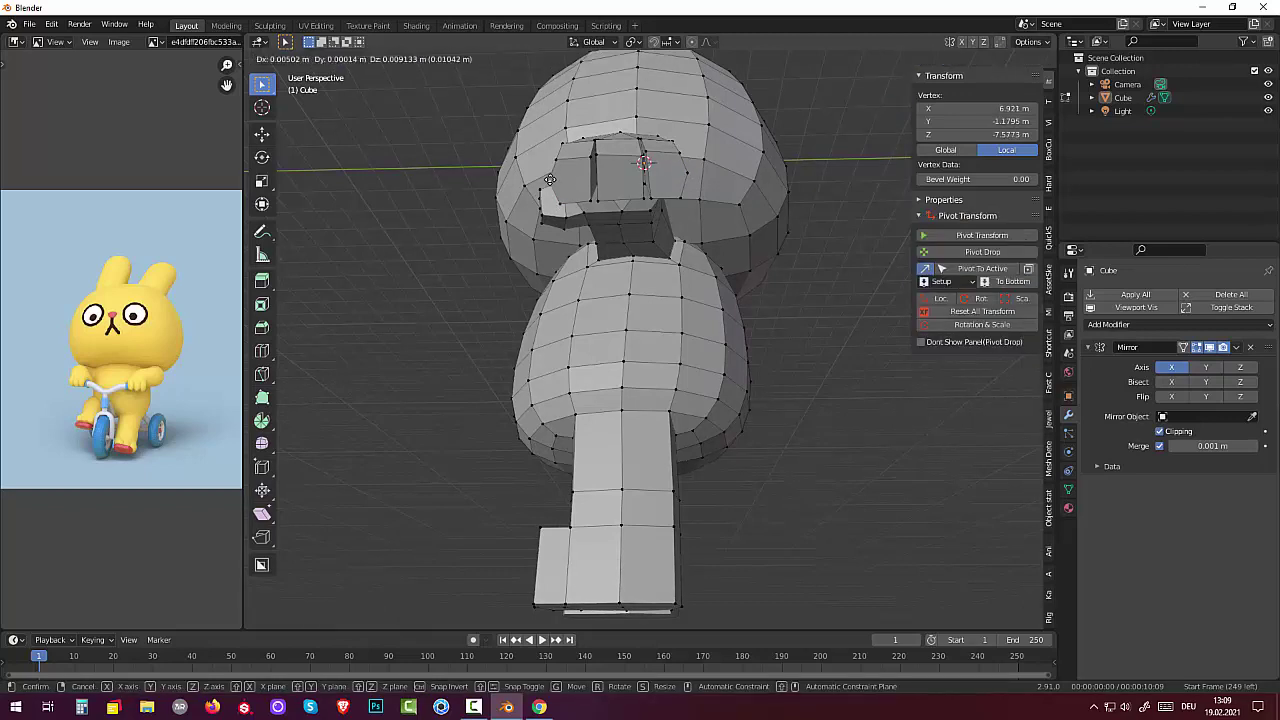
{"action": "left_click", "coordinate": [630, 158]}
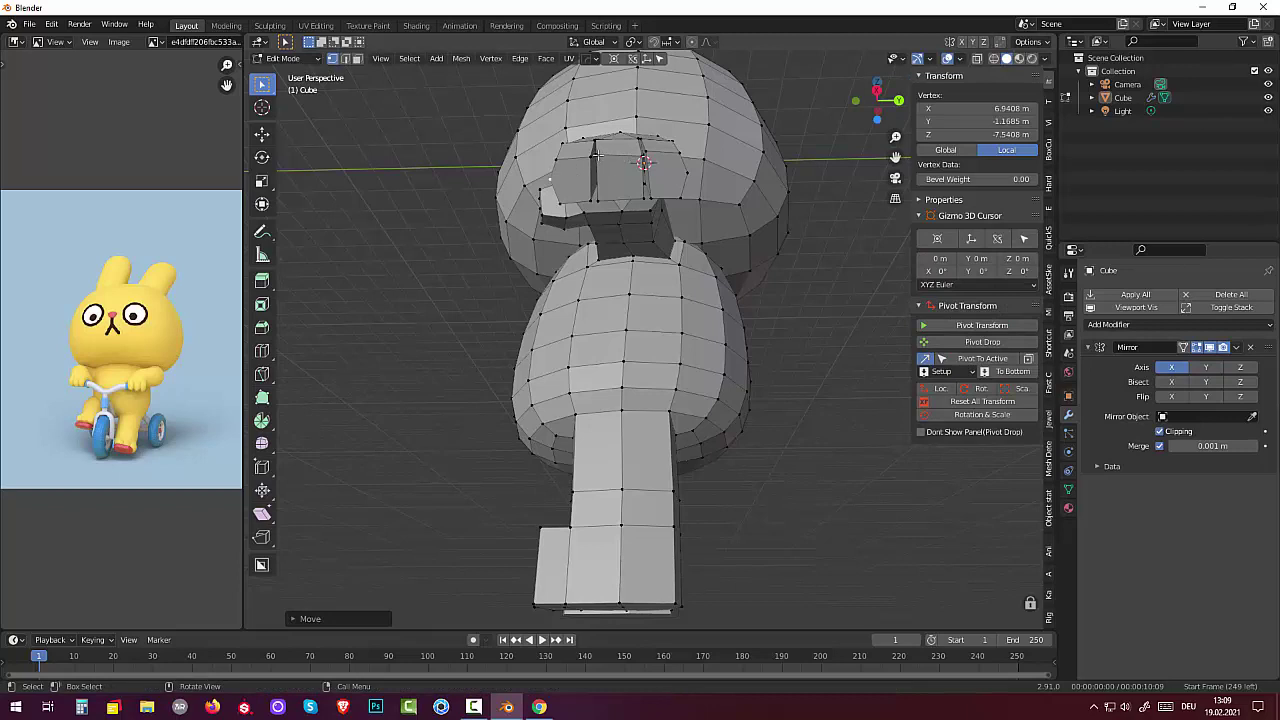
{"action": "key", "text": "g"}
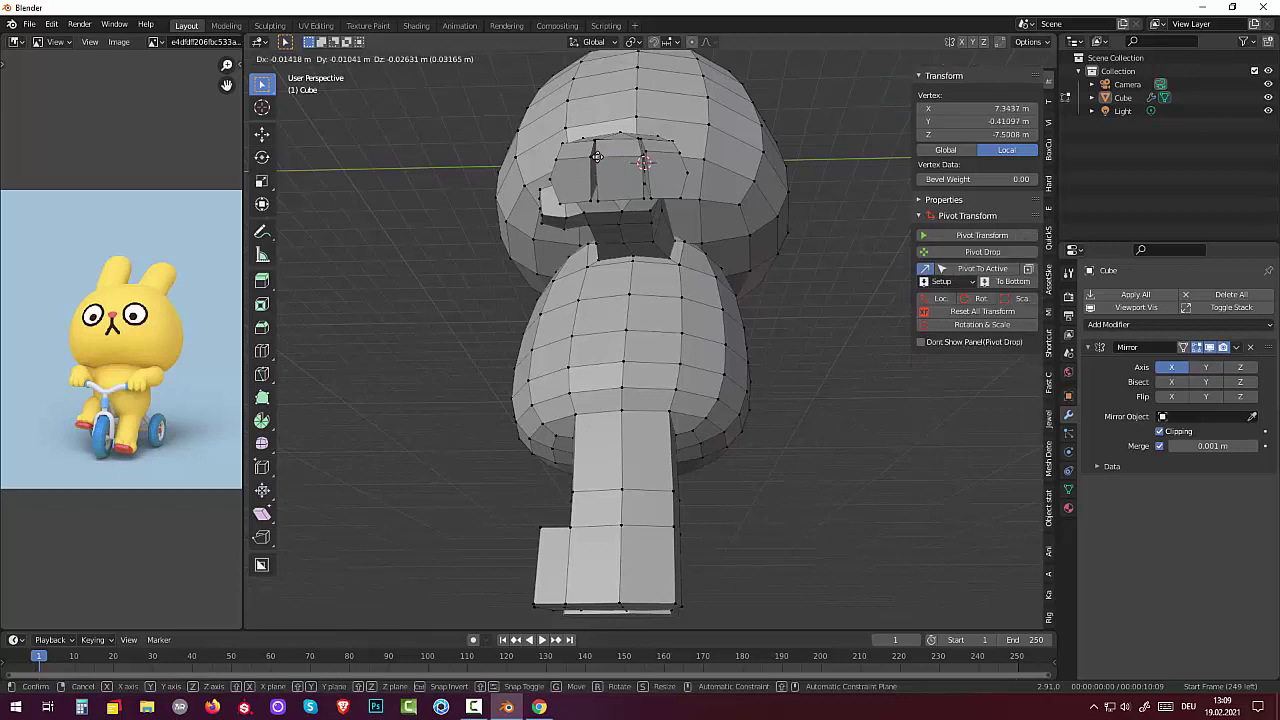
{"action": "left_click", "coordinate": [597, 157]}
{"action": "key", "text": "g"}
{"action": "left_click", "coordinate": [645, 155]}
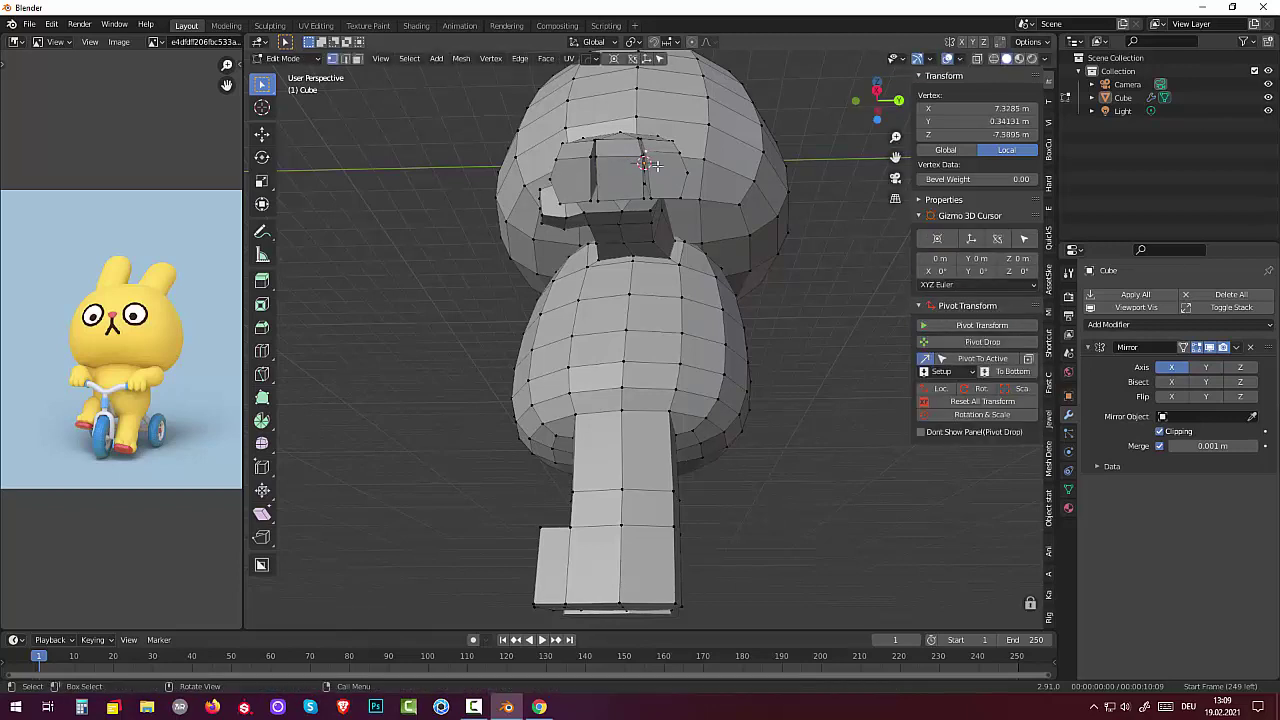
{"action": "key", "text": "g"}
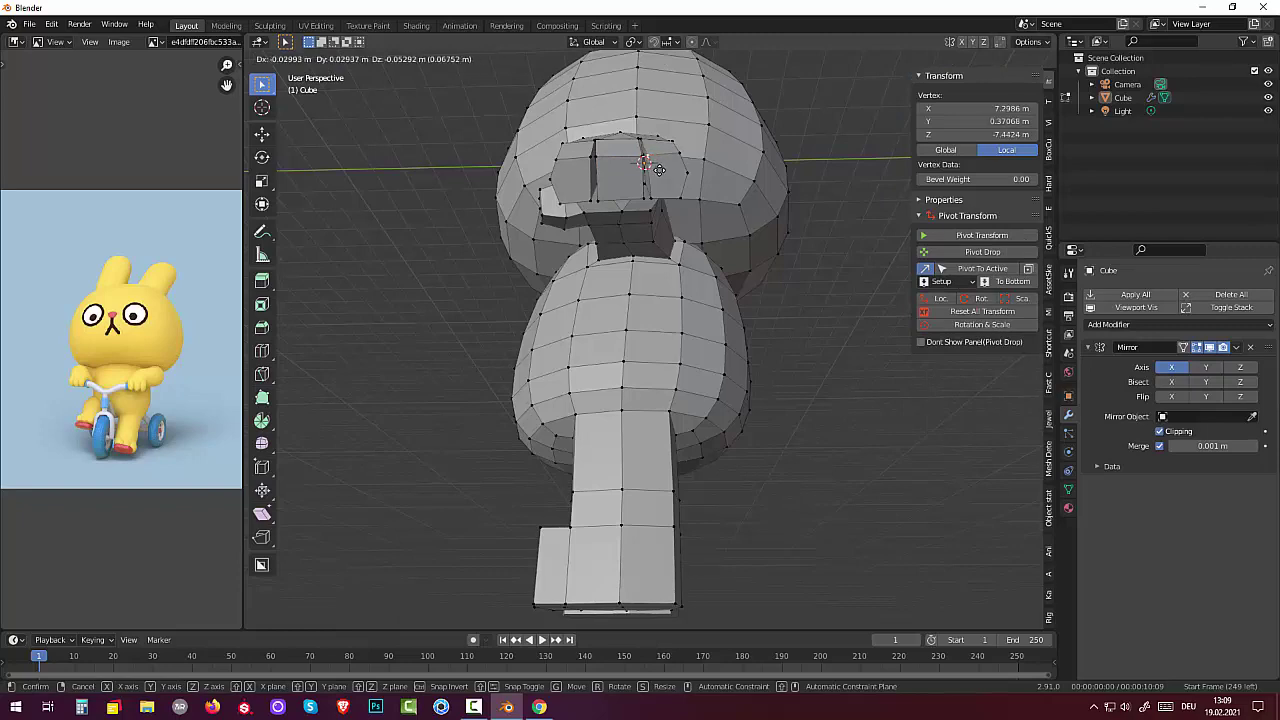
{"action": "left_click", "coordinate": [659, 170]}
{"action": "middle_click_drag", "start_coordinate": [659, 170], "coordinate": [697, 218]}
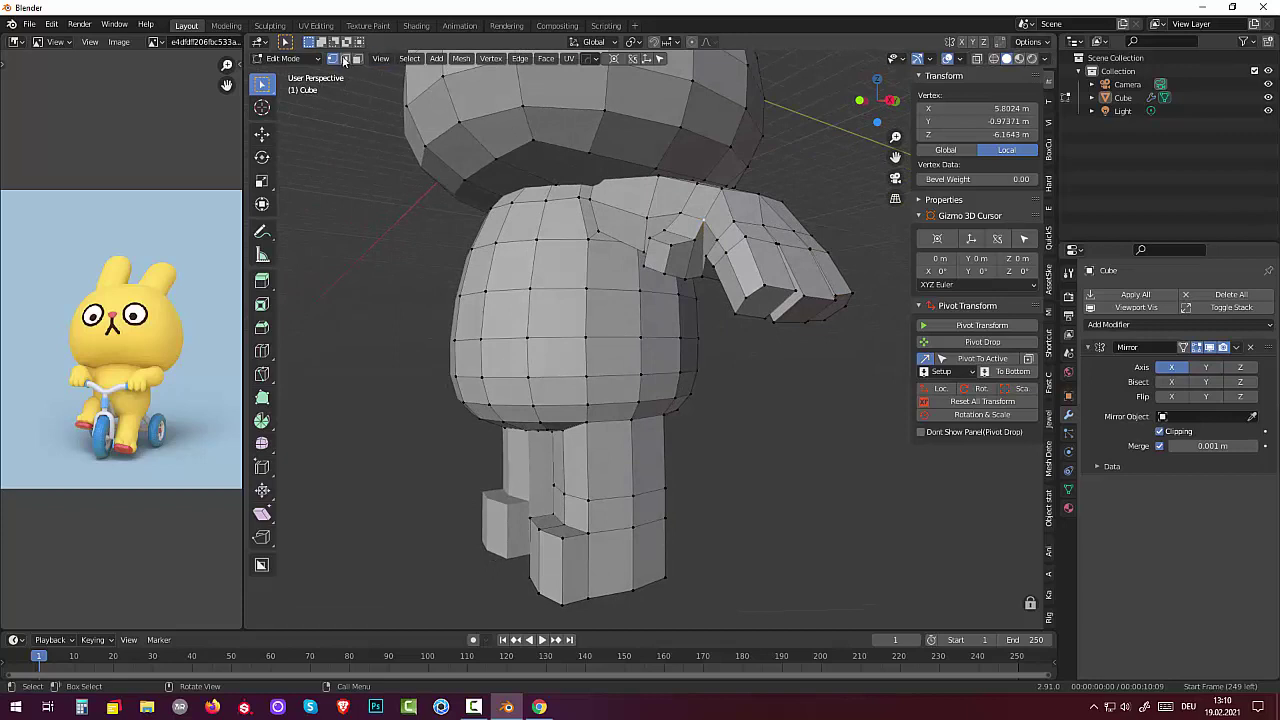
In edge select mode, move an arm edge near the shoulder.
{"action": "left_click", "coordinate": [345, 58]}
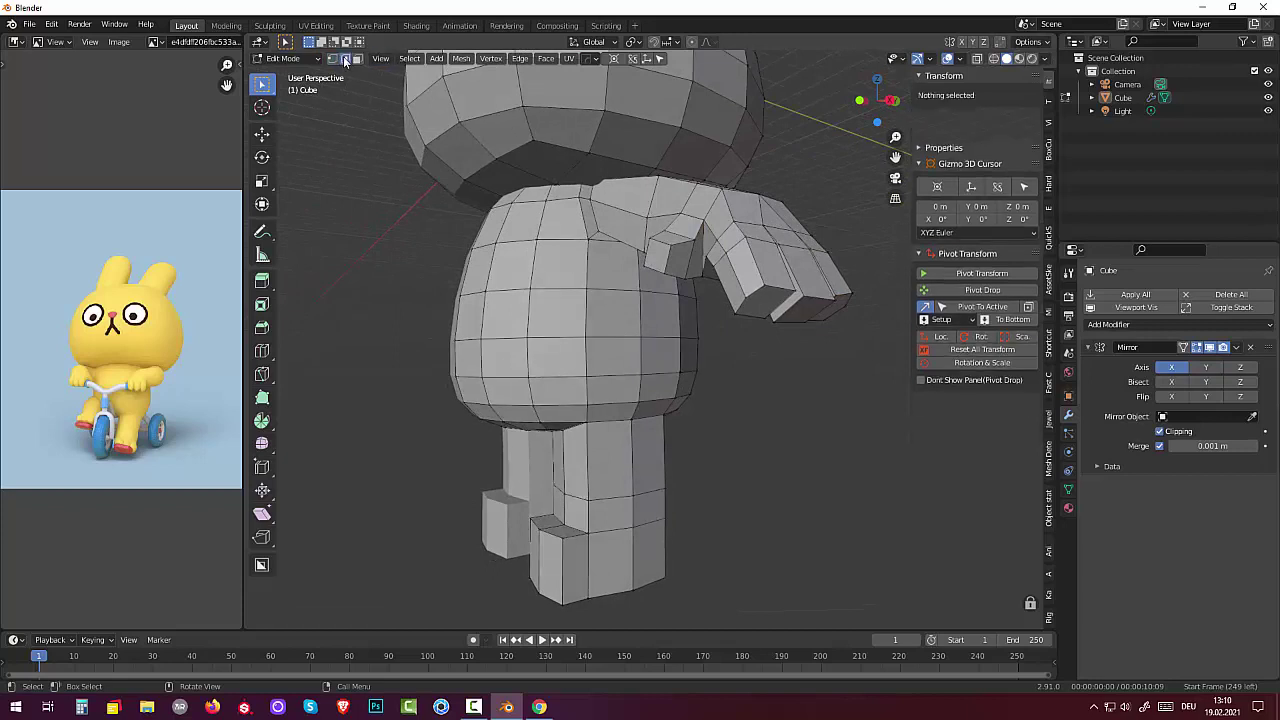
{"action": "left_click", "coordinate": [694, 214]}
{"action": "key", "text": "g"}
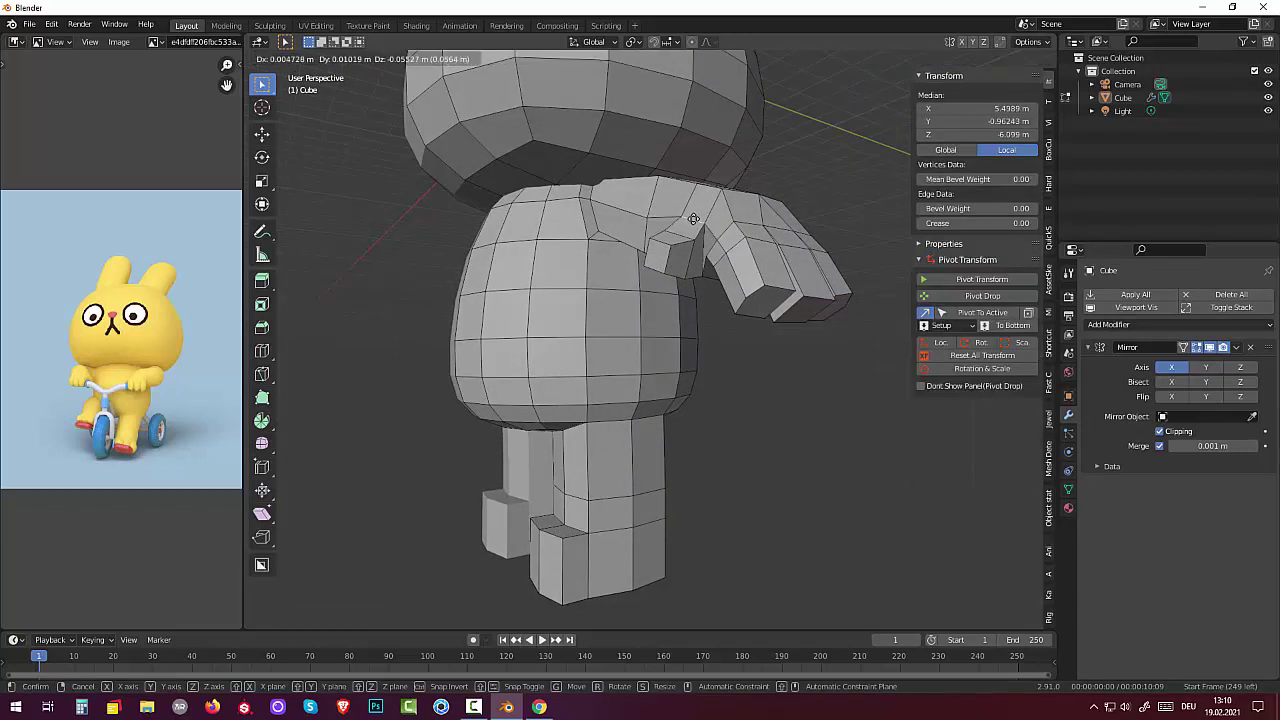
{"action": "left_click", "coordinate": [695, 219]}
{"action": "middle_click_drag", "start_coordinate": [762, 242], "coordinate": [800, 195]}
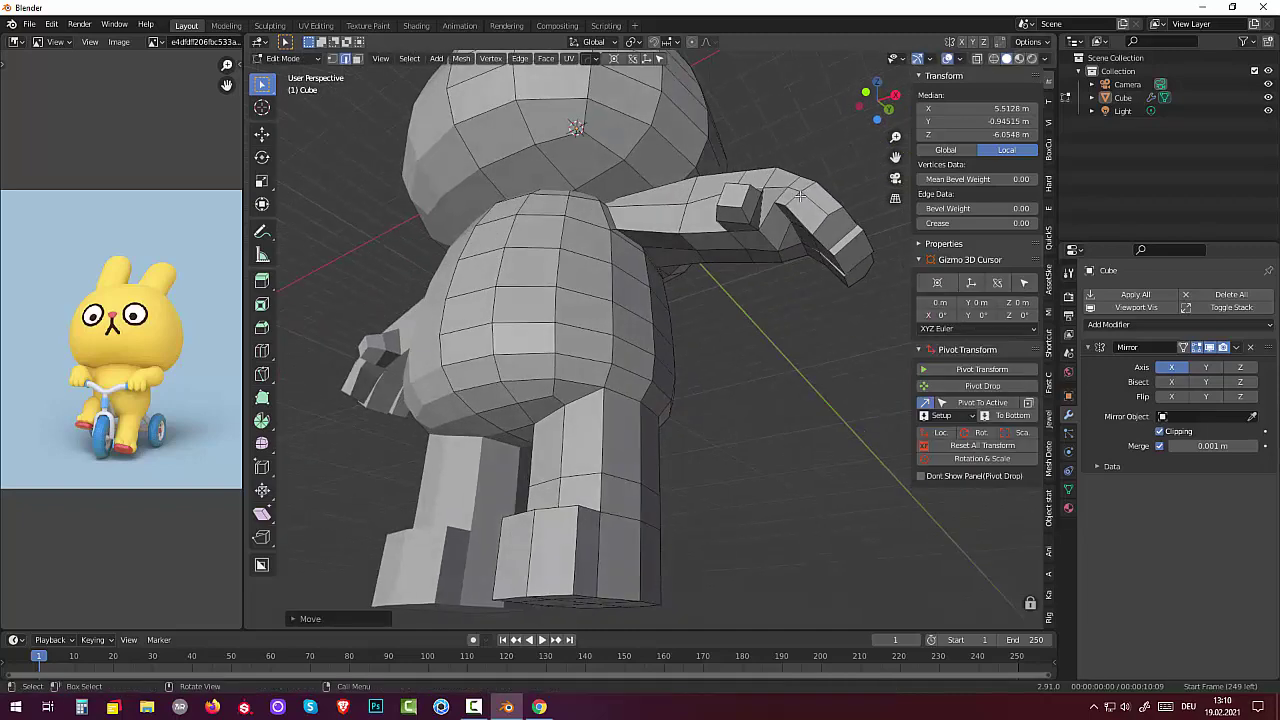
{"action": "left_click", "coordinate": [778, 255]}
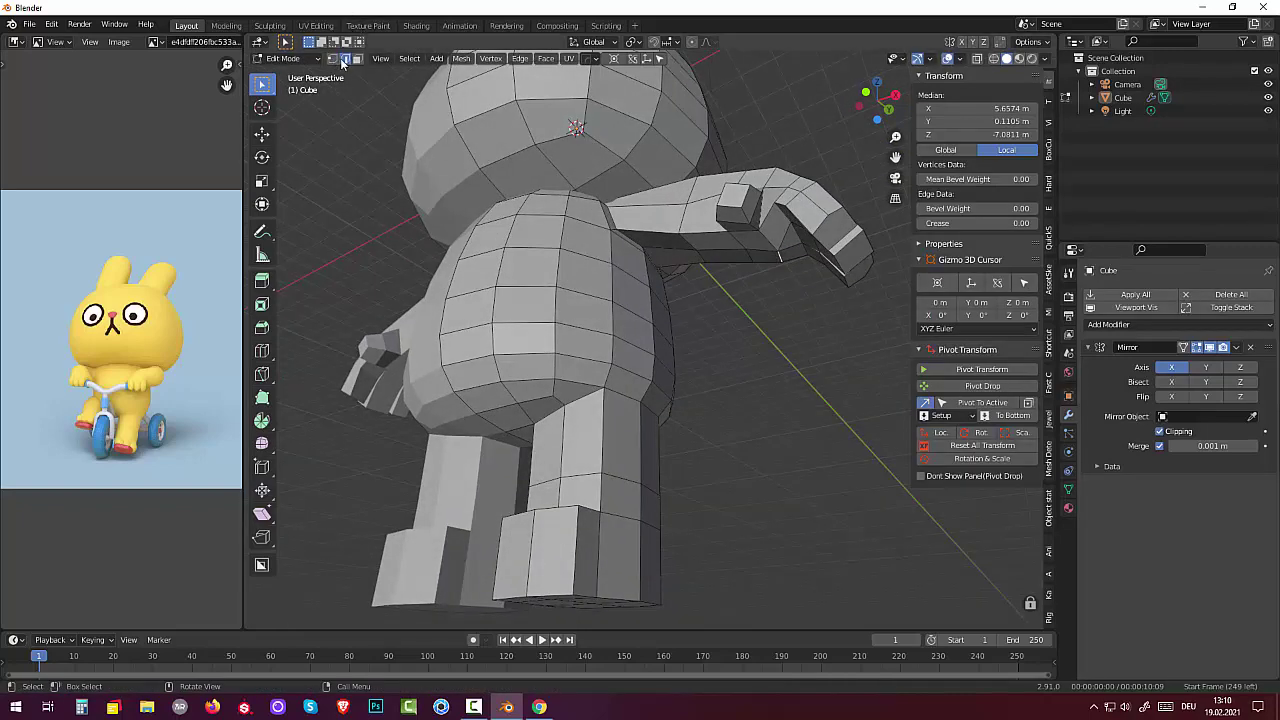
In vertex select mode, lower a single hand vertex straight down along Z.
{"action": "left_click", "coordinate": [331, 59]}
{"action": "left_click", "coordinate": [778, 254]}
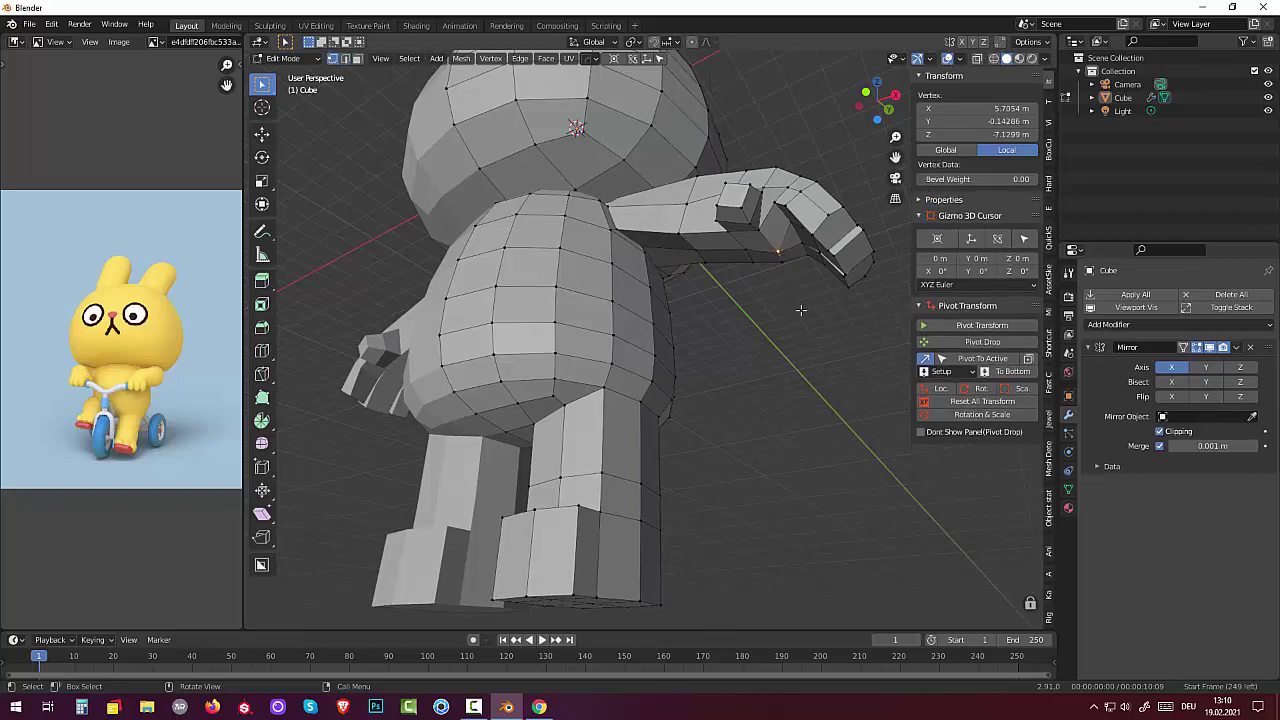
{"action": "middle_click_drag", "start_coordinate": [849, 269], "coordinate": [809, 323]}
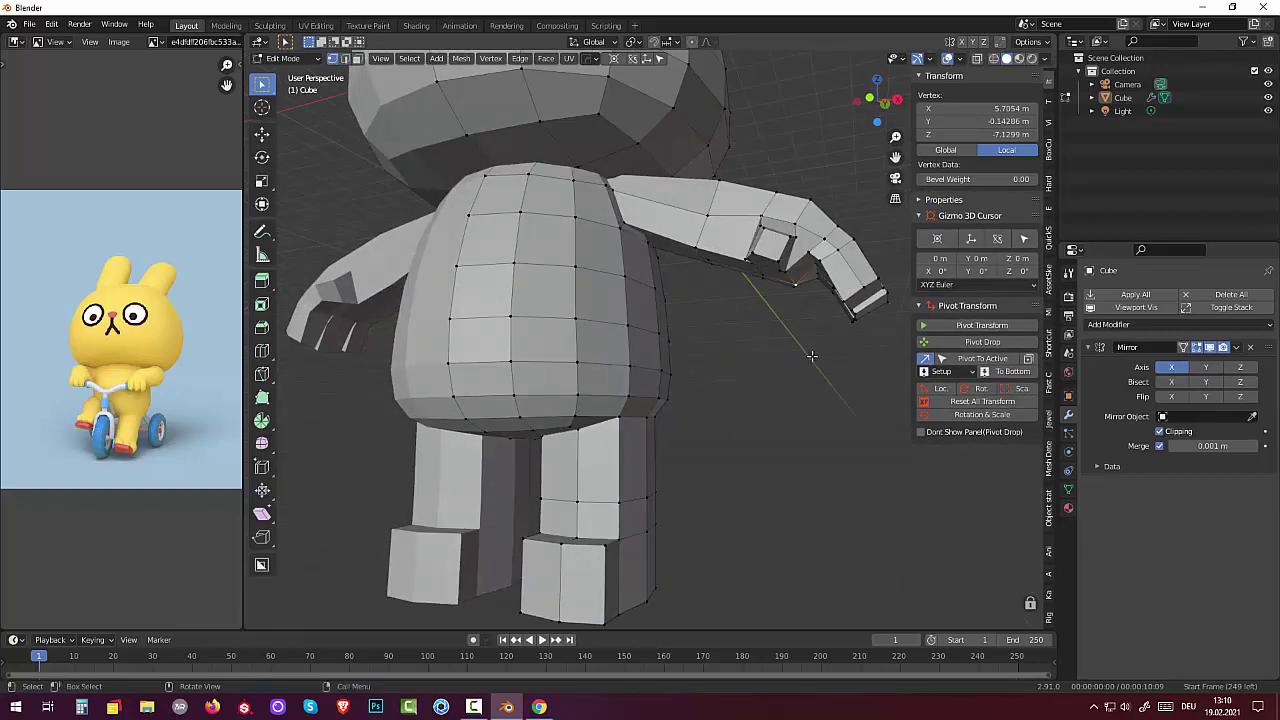
{"action": "key", "text": "g"}
{"action": "key", "text": "z"}
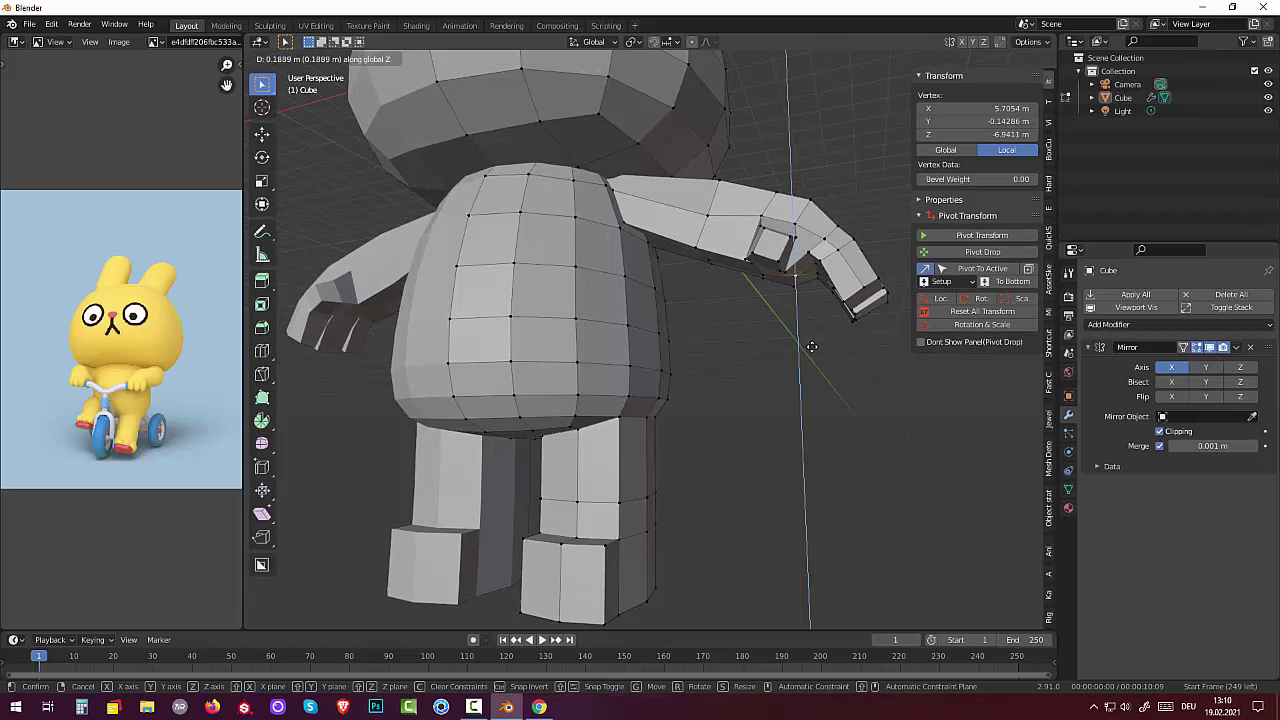
{"action": "left_click", "coordinate": [811, 346]}
{"action": "mouse_move", "coordinate": [811, 346]}
{"action": "middle_mouse_down"}
{"action": "mouse_move", "coordinate": [723, 172]}
{"action": "mouse_move", "coordinate": [587, 312]}
{"action": "mouse_move", "coordinate": [644, 252]}
{"action": "middle_mouse_up"}
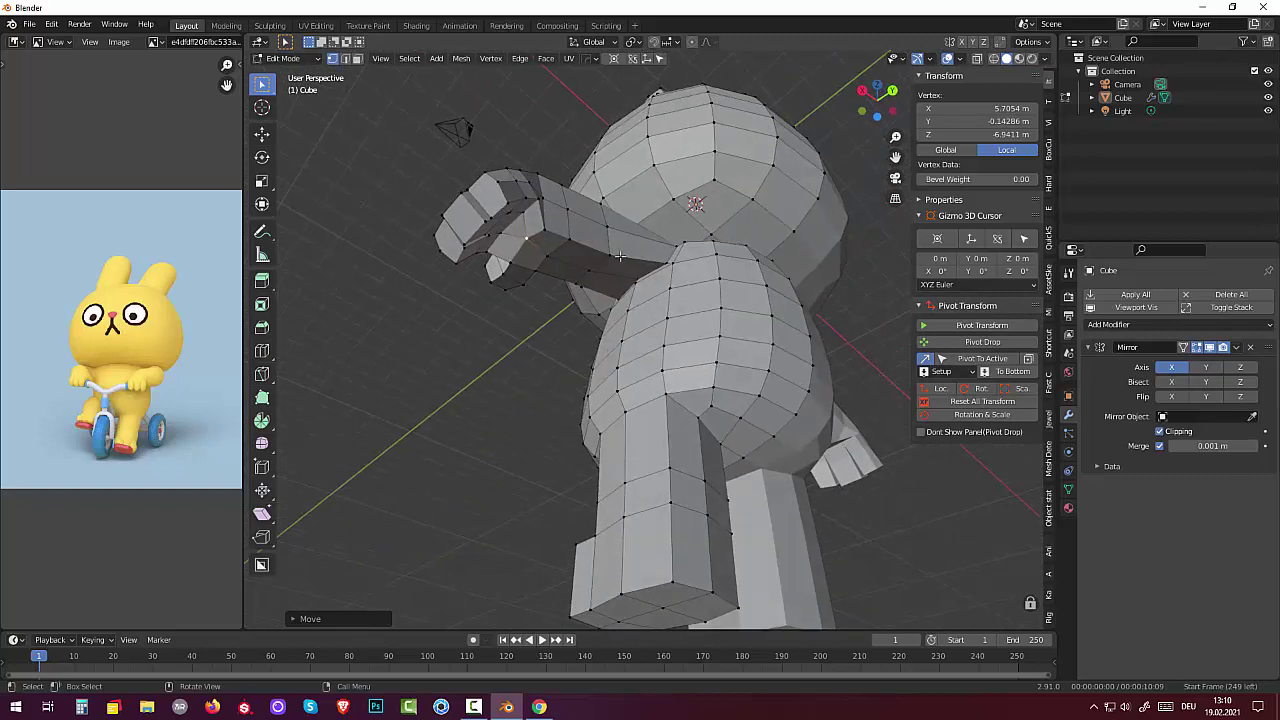
Move several more selected hand vertices to a new position.
{"action": "left_click", "coordinate": [547, 230], "text": "shift"}
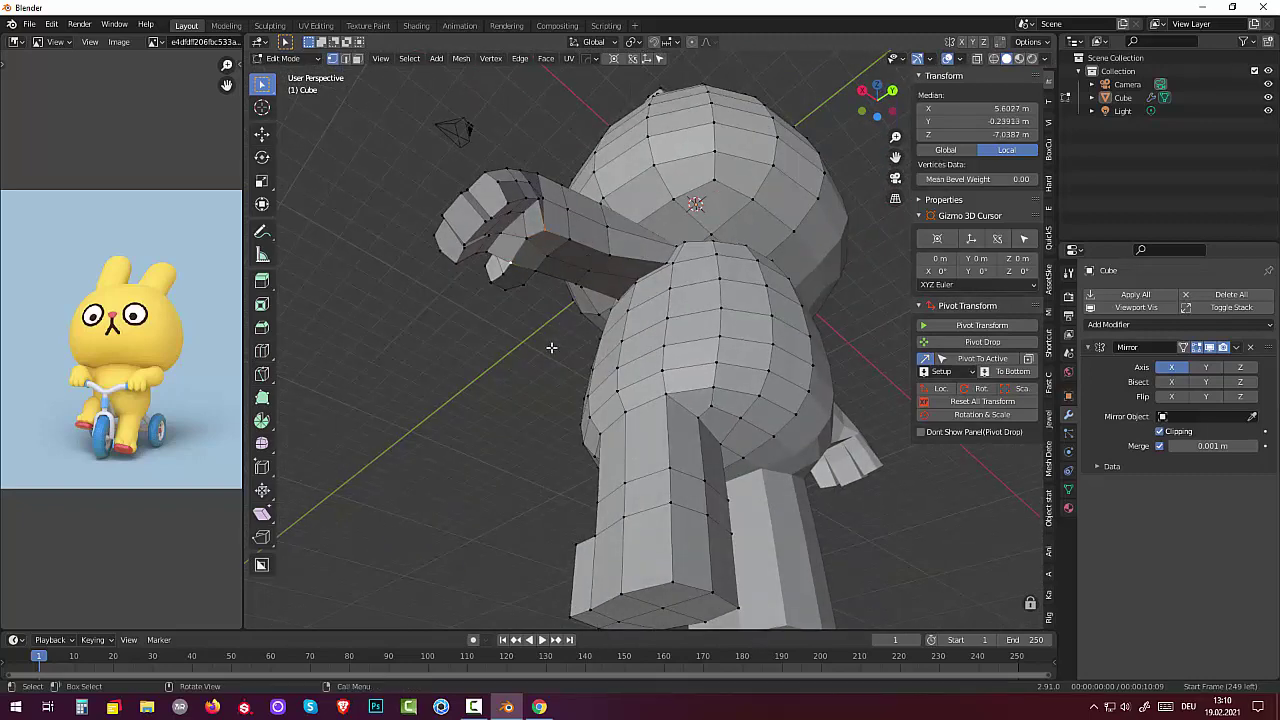
{"action": "key", "text": "g"}
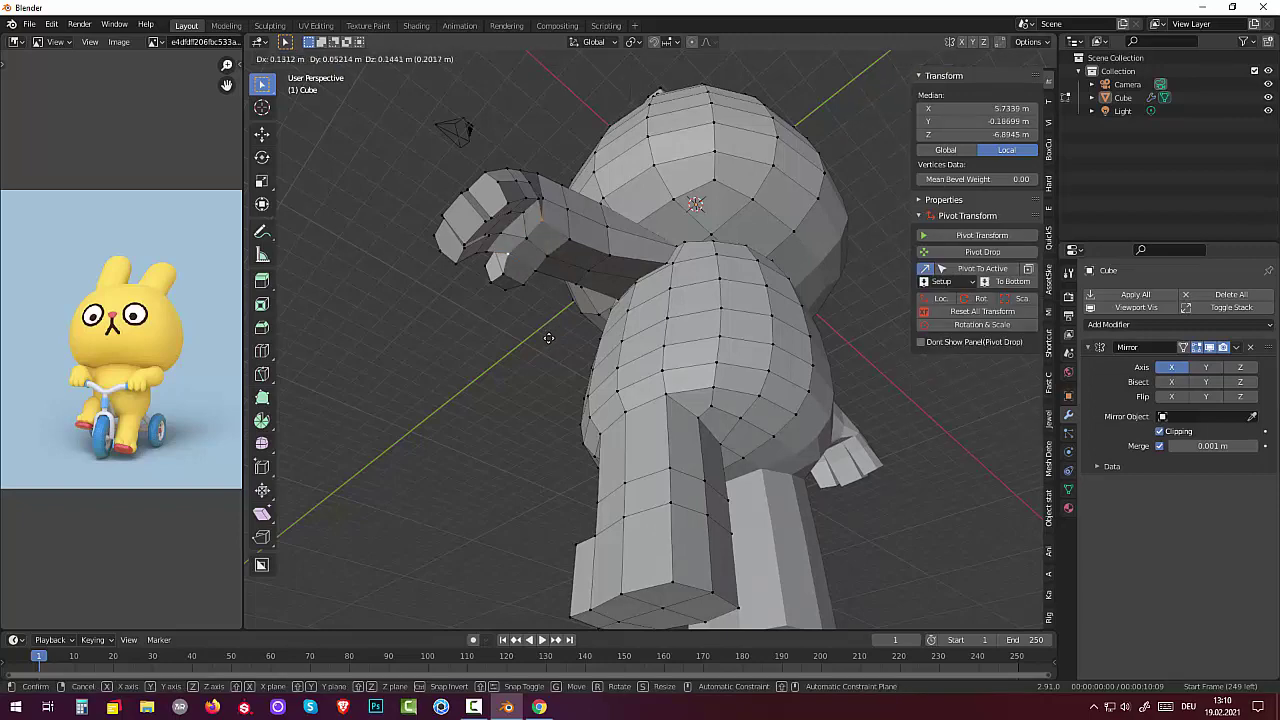
{"action": "left_click", "coordinate": [548, 338]}
{"action": "mouse_move", "coordinate": [548, 338]}
{"action": "middle_mouse_down"}
{"action": "mouse_move", "coordinate": [514, 337]}
{"action": "mouse_move", "coordinate": [466, 371]}
{"action": "mouse_move", "coordinate": [471, 423]}
{"action": "mouse_move", "coordinate": [690, 407]}
{"action": "mouse_move", "coordinate": [779, 460]}
{"action": "mouse_move", "coordinate": [674, 511]}
{"action": "mouse_move", "coordinate": [649, 477]}
{"action": "mouse_move", "coordinate": [799, 441]}
{"action": "mouse_move", "coordinate": [820, 400]}
{"action": "mouse_move", "coordinate": [811, 386]}
{"action": "mouse_move", "coordinate": [760, 380]}
{"action": "mouse_move", "coordinate": [723, 443]}
{"action": "mouse_move", "coordinate": [706, 449]}
{"action": "mouse_move", "coordinate": [729, 423]}
{"action": "mouse_move", "coordinate": [694, 423]}
{"action": "mouse_move", "coordinate": [714, 434]}
{"action": "middle_mouse_up"}
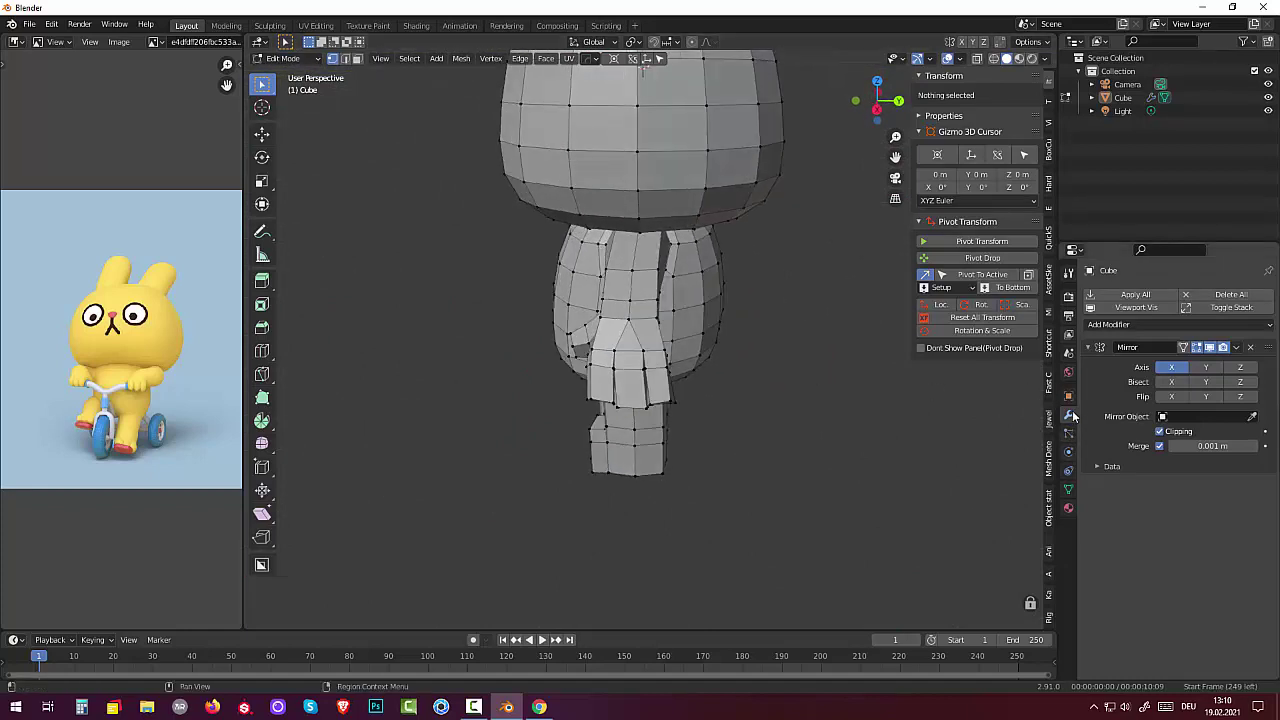
Add a Subdivision Surface modifier and zoom in on the smoothed bunny.
{"action": "left_click", "coordinate": [1112, 326]}
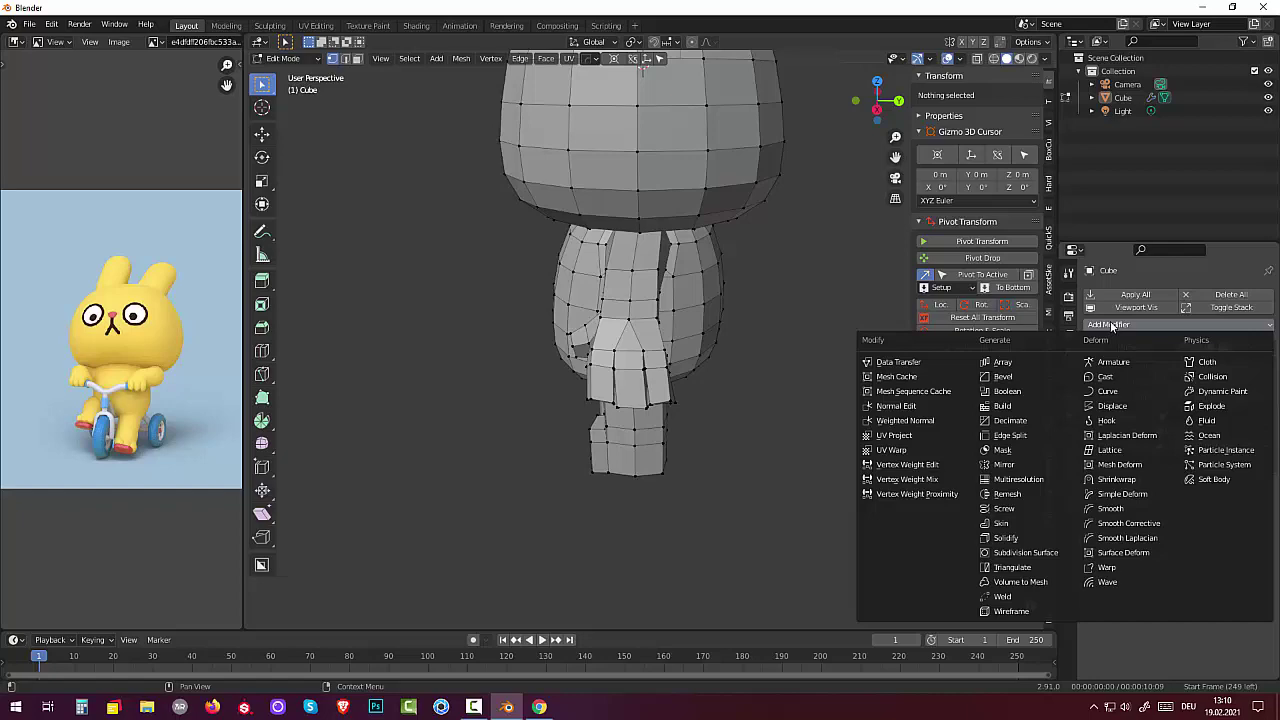
{"action": "left_click", "coordinate": [1017, 558]}
{"action": "mouse_move", "coordinate": [914, 508]}
{"action": "middle_mouse_down"}
{"action": "mouse_move", "coordinate": [837, 446]}
{"action": "mouse_move", "coordinate": [752, 441]}
{"action": "mouse_move", "coordinate": [680, 378]}
{"action": "mouse_move", "coordinate": [760, 407]}
{"action": "mouse_move", "coordinate": [788, 394]}
{"action": "mouse_move", "coordinate": [738, 444]}
{"action": "mouse_move", "coordinate": [769, 433]}
{"action": "mouse_move", "coordinate": [690, 382]}
{"action": "middle_mouse_up"}
{"action": "scroll", "coordinate": [752, 441], "scroll_direction": "up", "scroll_amount": 2}
{"action": "scroll", "coordinate": [752, 441], "scroll_direction": "up", "scroll_amount": 2}
Remove the existing modifier from the stack, then deselect and undo back to the selection.
{"action": "scroll", "coordinate": [709, 300], "scroll_direction": "down", "scroll_amount": 4}
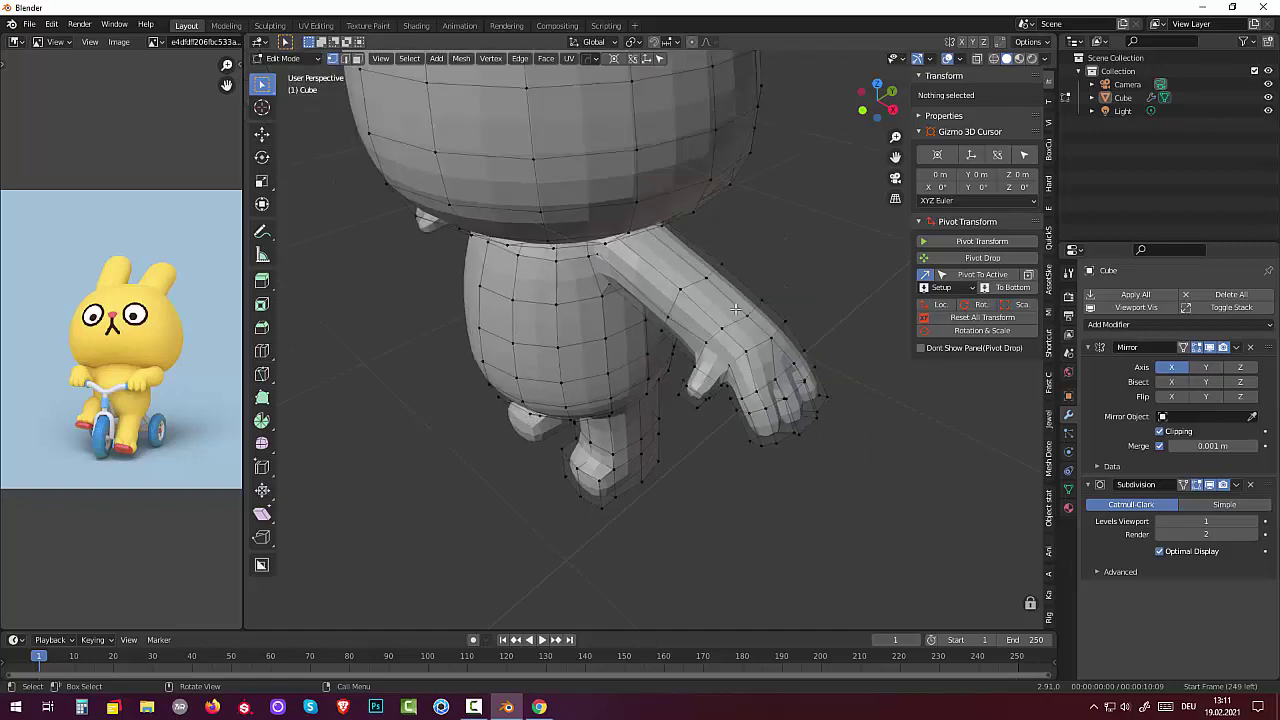
{"action": "middle_click_drag", "start_coordinate": [709, 300], "coordinate": [729, 315]}
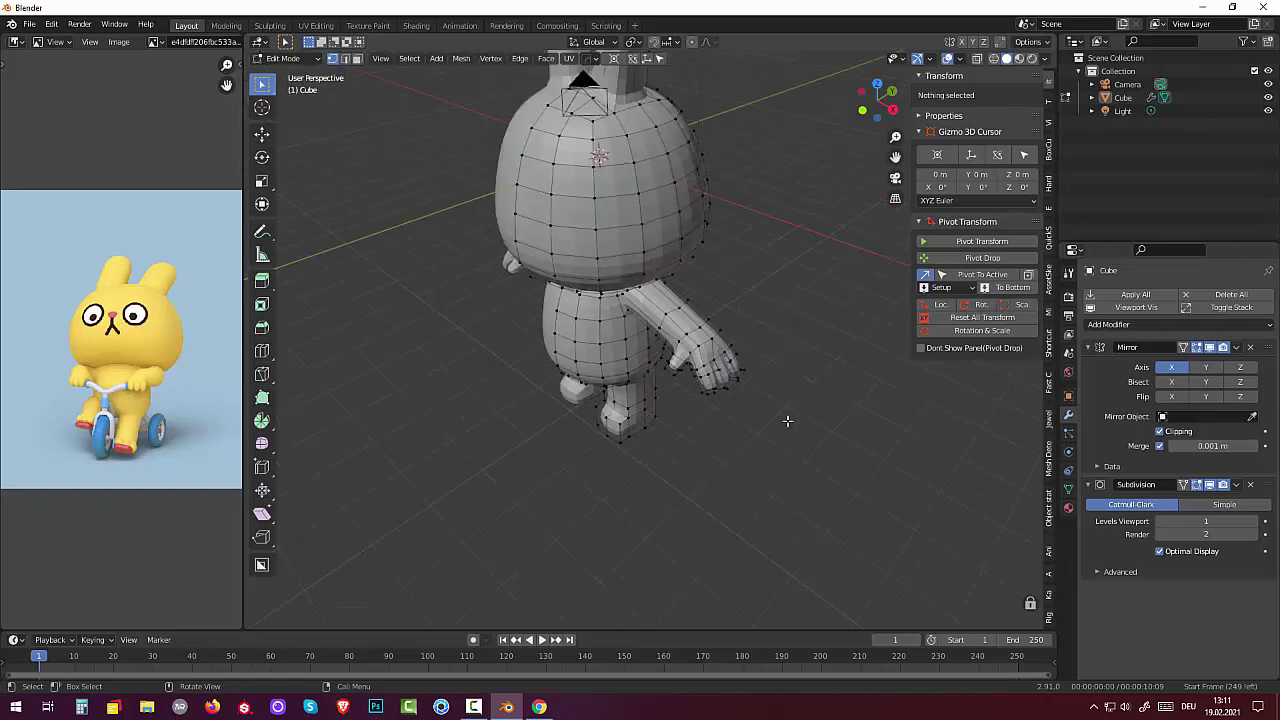
{"action": "mouse_move", "coordinate": [787, 421]}
{"action": "middle_mouse_down"}
{"action": "mouse_move", "coordinate": [694, 420]}
{"action": "mouse_move", "coordinate": [677, 403]}
{"action": "mouse_move", "coordinate": [691, 384]}
{"action": "mouse_move", "coordinate": [790, 370]}
{"action": "mouse_move", "coordinate": [834, 346]}
{"action": "mouse_move", "coordinate": [868, 367]}
{"action": "mouse_move", "coordinate": [851, 374]}
{"action": "middle_mouse_up"}
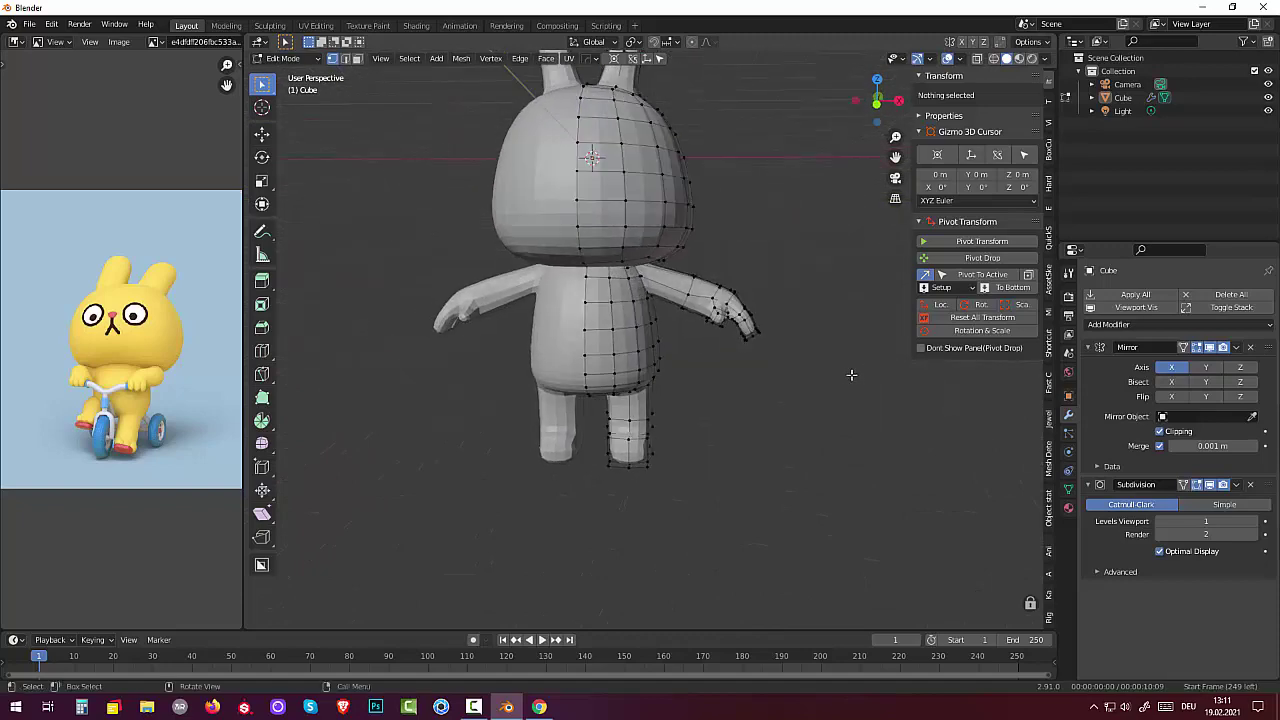
{"action": "left_click", "coordinate": [641, 456]}
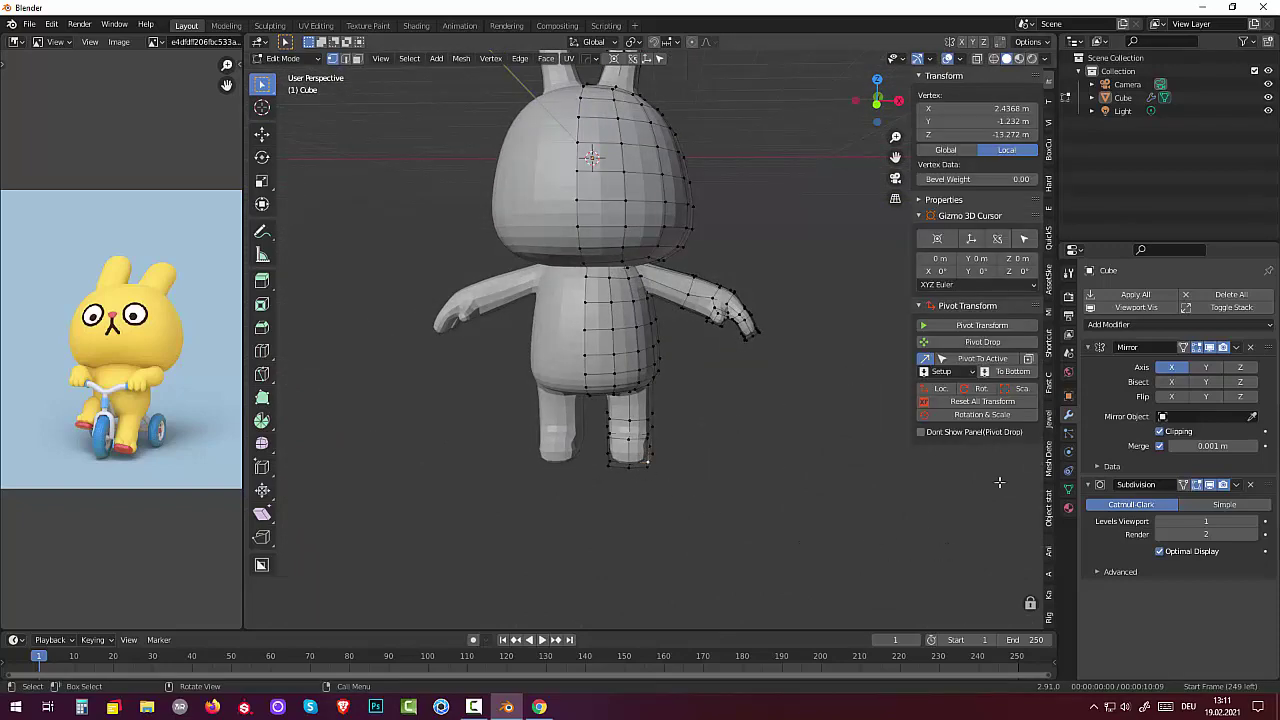
{"action": "left_click", "coordinate": [1250, 347]}
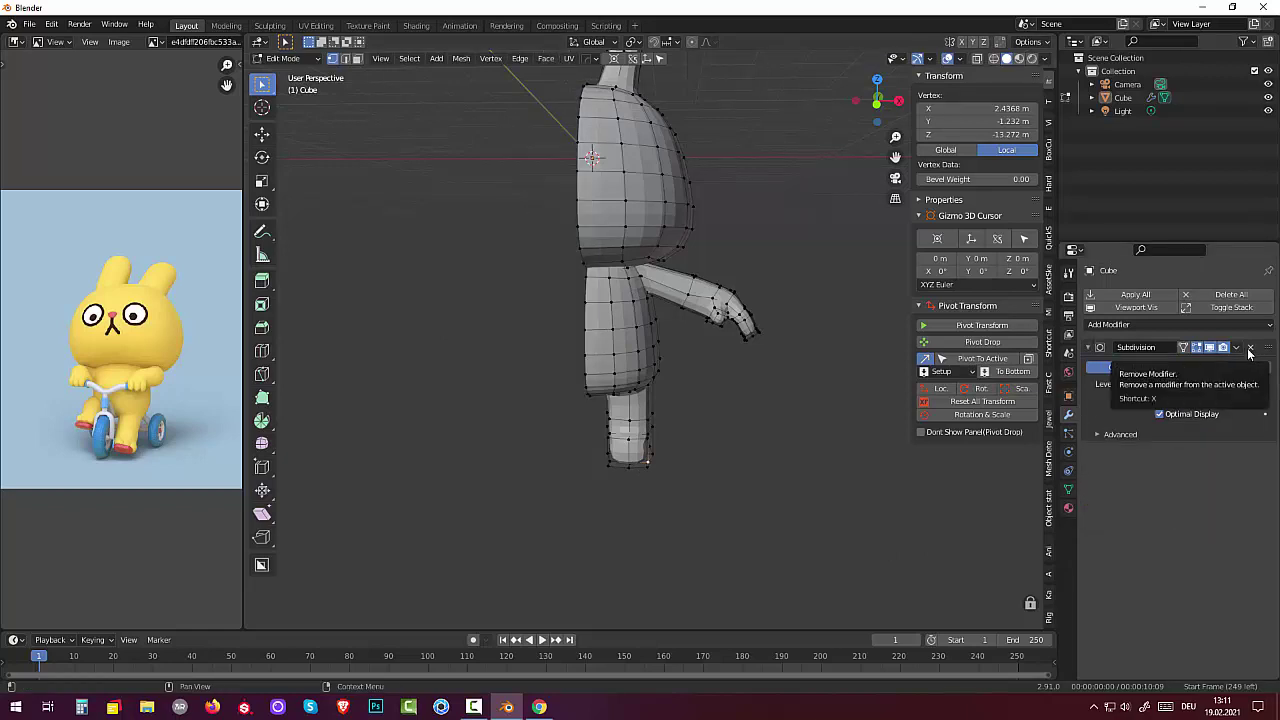
{"action": "key", "text": "alt+a"}
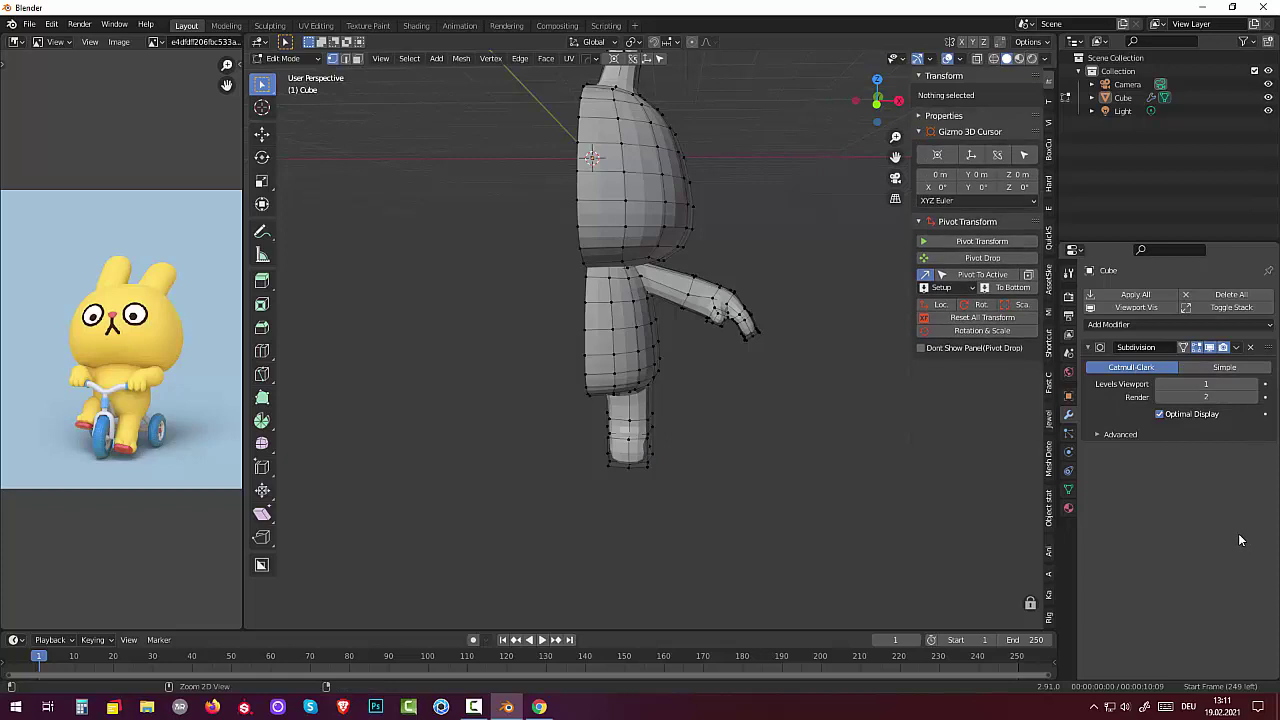
{"action": "key", "text": "ctrl+z"}
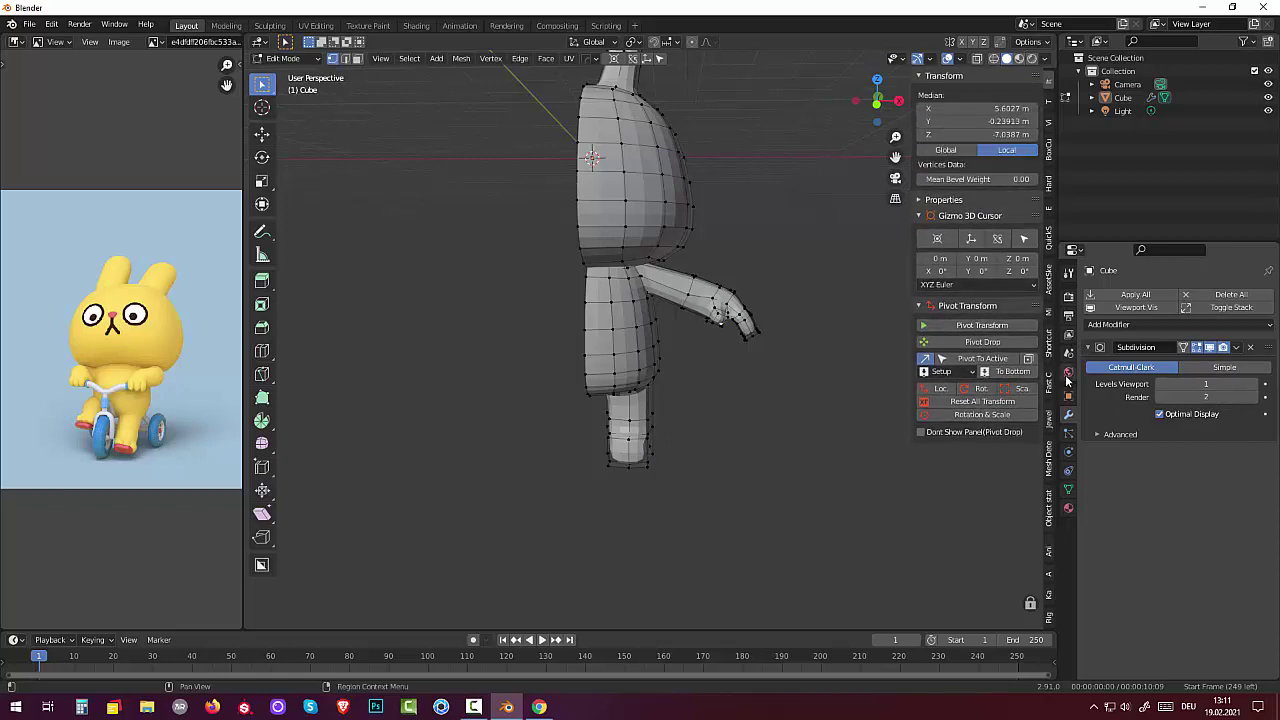
Add a Mirror modifier and delete the Subdivision Surface modifier from the stack.
{"action": "left_click", "coordinate": [1121, 325]}
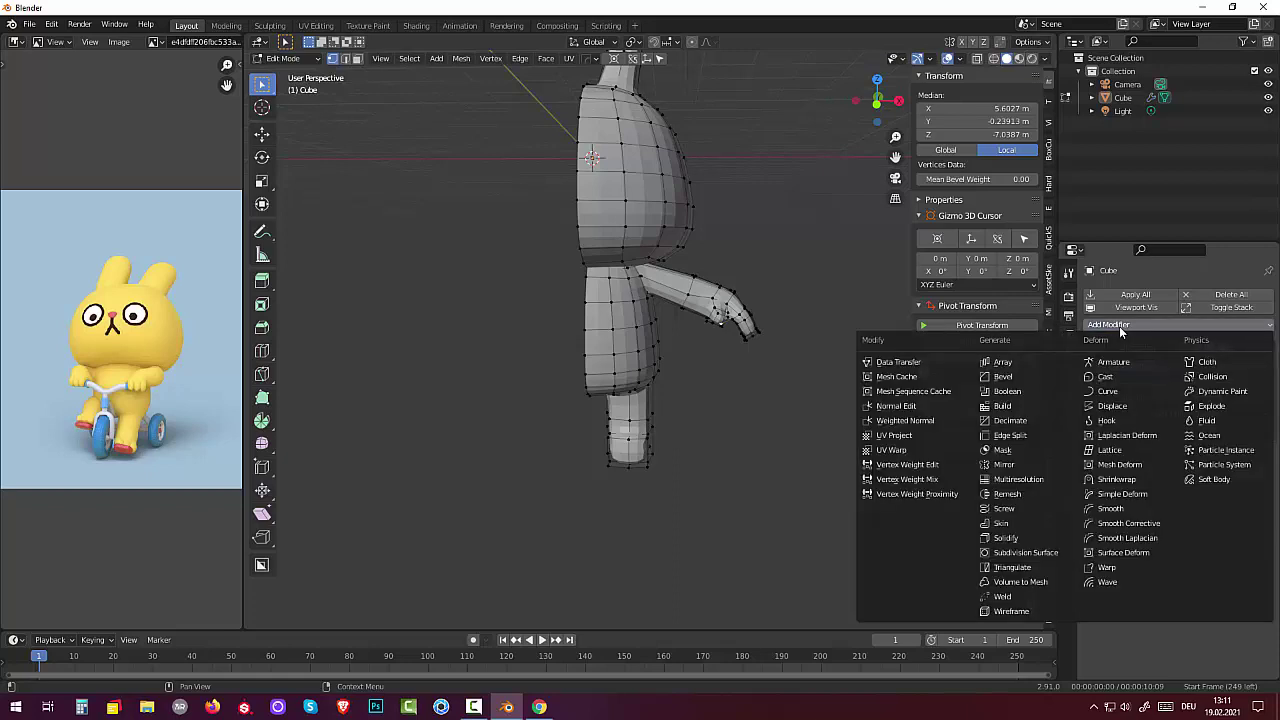
{"action": "left_click", "coordinate": [1014, 465]}
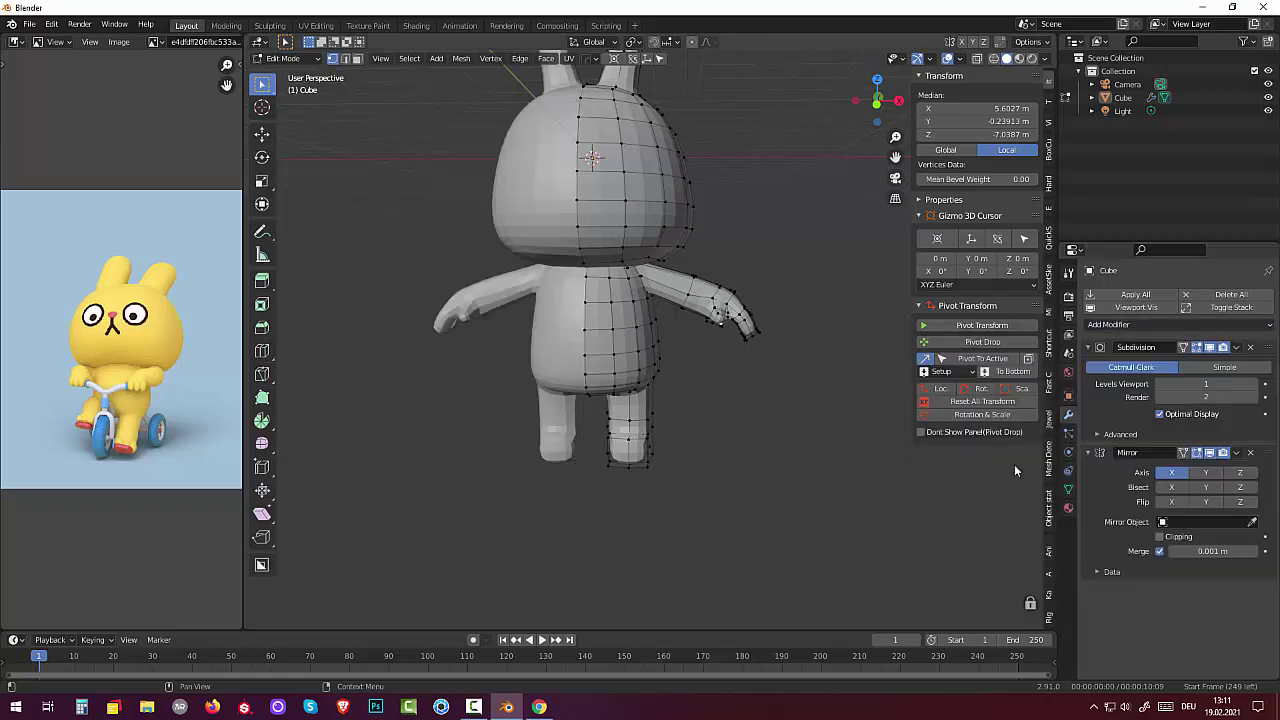
{"action": "left_click", "coordinate": [787, 512]}
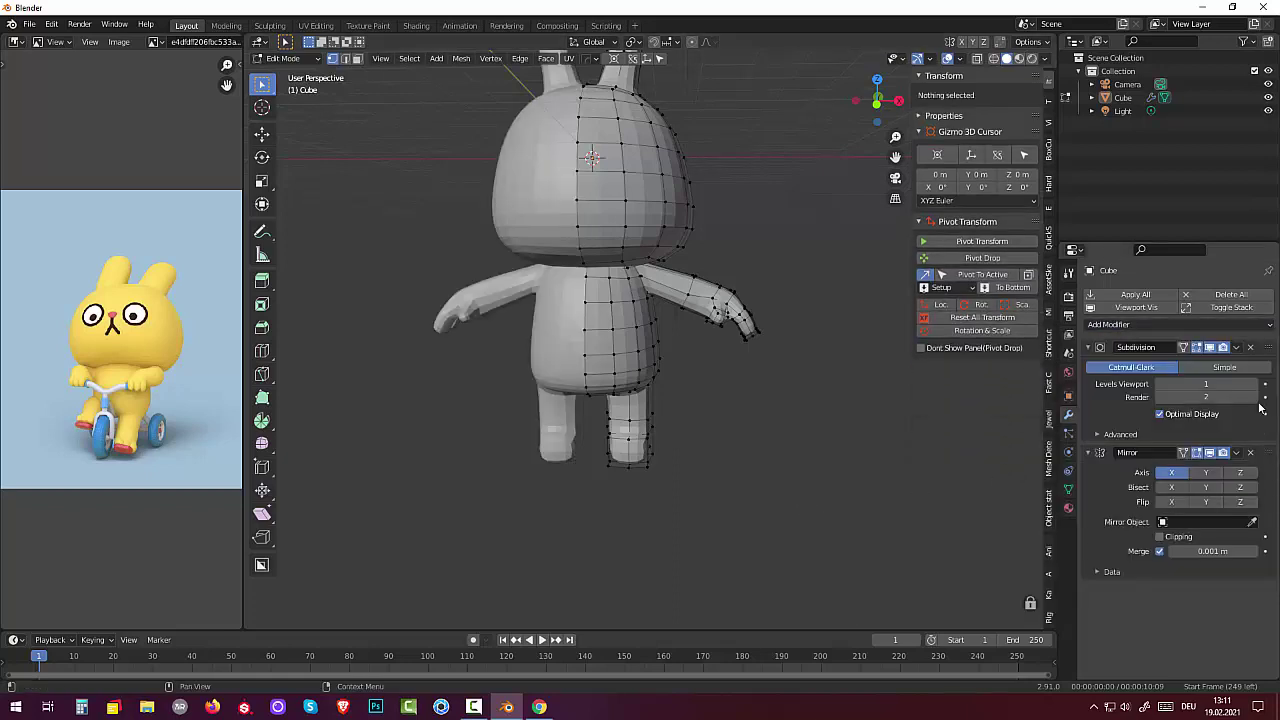
{"action": "left_click", "coordinate": [1250, 347]}
{"action": "scroll", "coordinate": [788, 517], "scroll_direction": "up", "scroll_amount": 2}
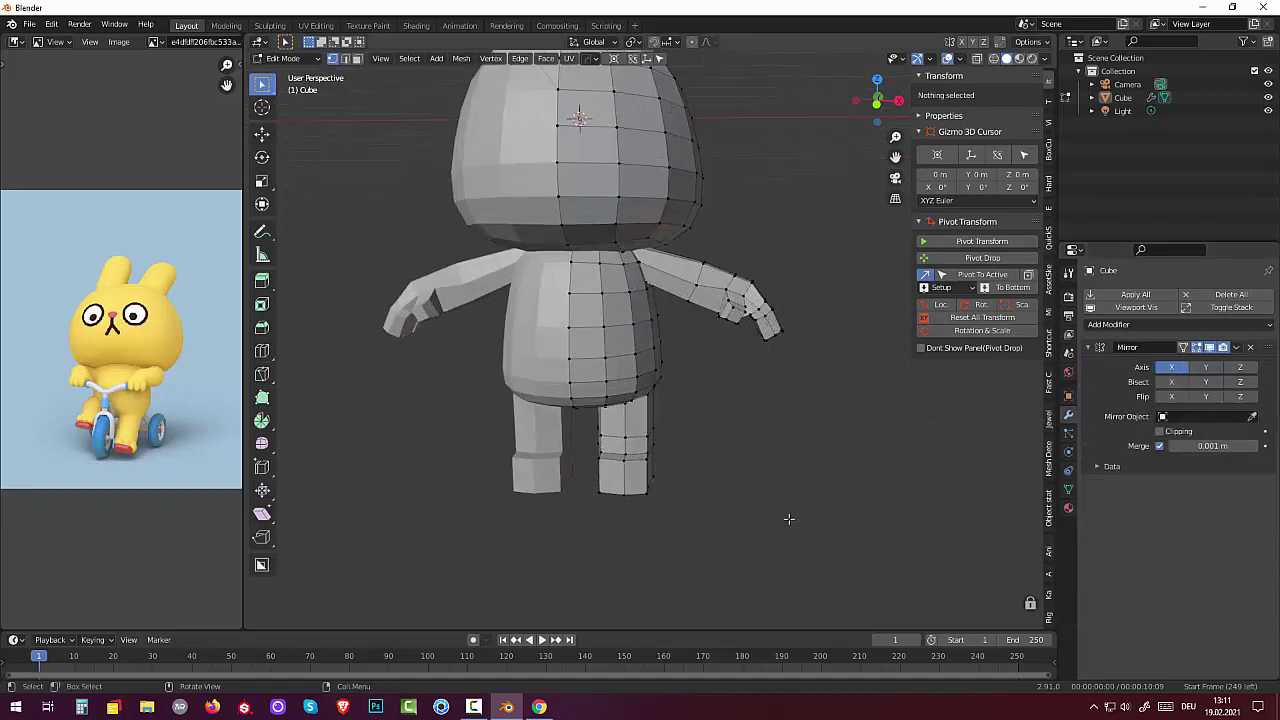
{"action": "scroll", "coordinate": [777, 517], "scroll_direction": "up", "scroll_amount": 2}
Select the foot edges and scale them along the X axis to widen the foot.
{"action": "mouse_move", "coordinate": [777, 517]}
{"action": "middle_mouse_down"}
{"action": "mouse_move", "coordinate": [700, 506]}
{"action": "mouse_move", "coordinate": [694, 486]}
{"action": "mouse_move", "coordinate": [697, 528]}
{"action": "middle_mouse_up"}
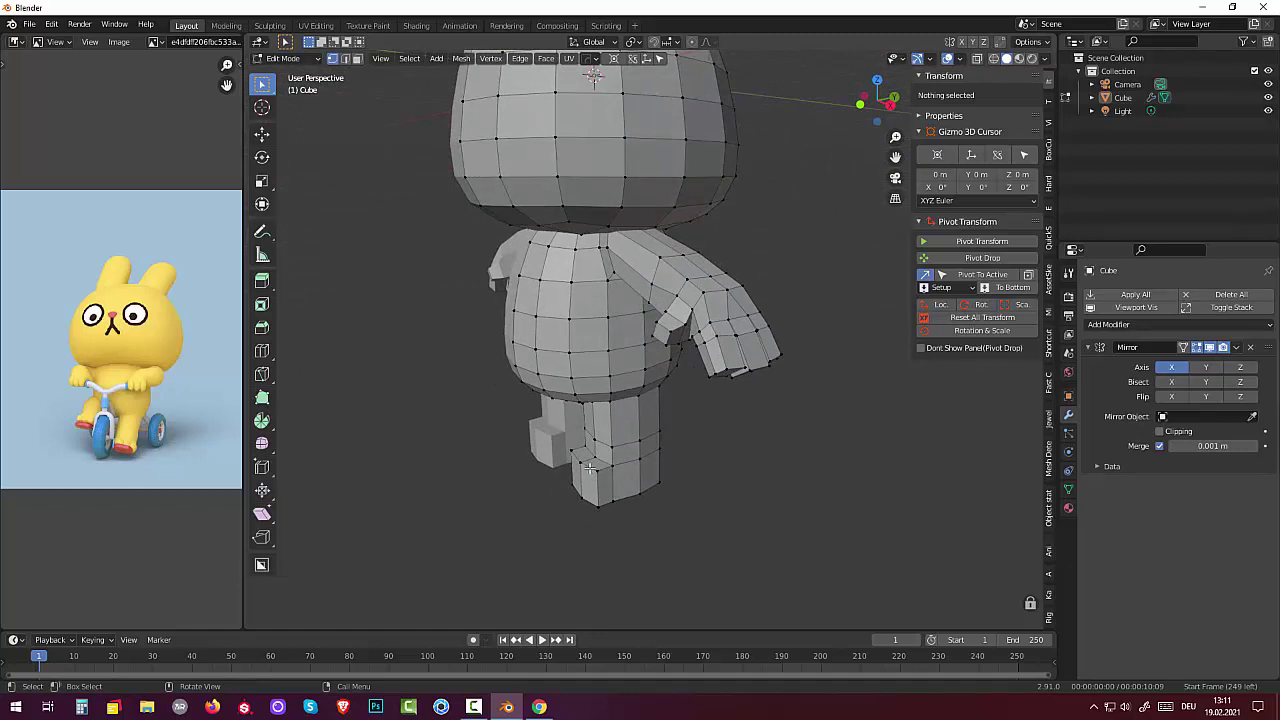
{"action": "left_click", "coordinate": [590, 468]}
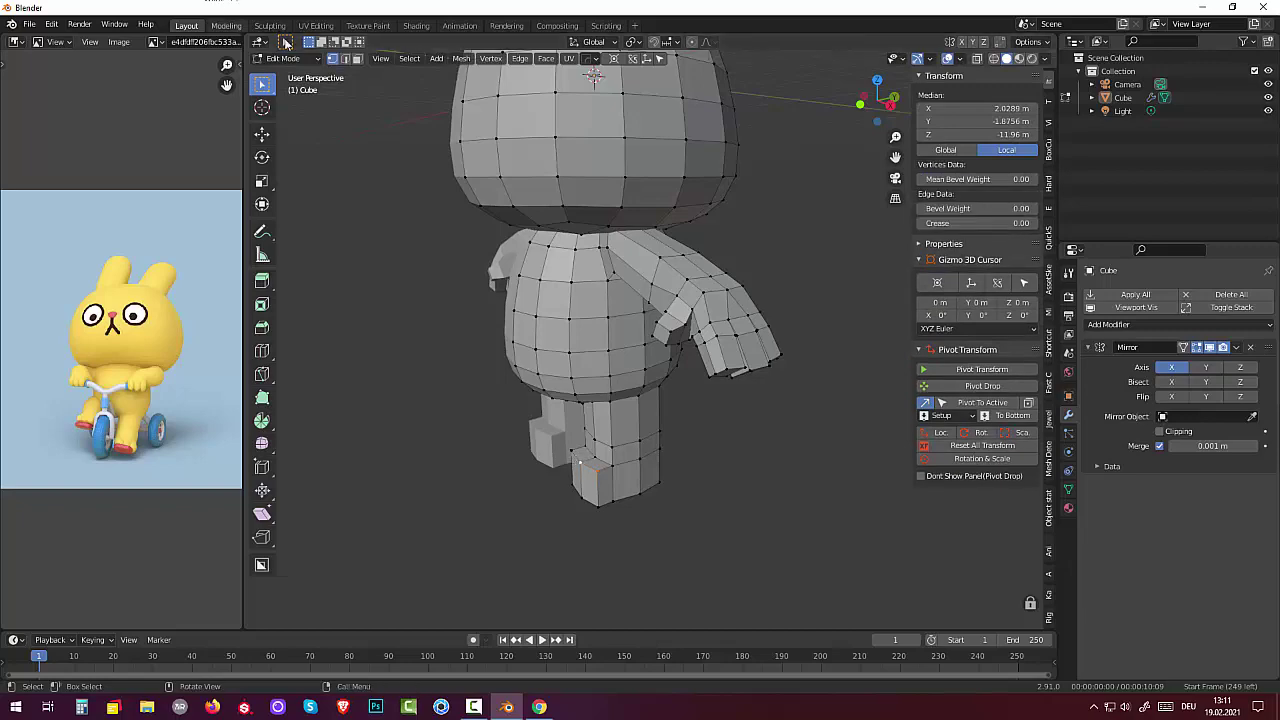
{"action": "mouse_move", "coordinate": [526, 352]}
{"action": "middle_mouse_down"}
{"action": "mouse_move", "coordinate": [500, 357]}
{"action": "mouse_move", "coordinate": [551, 354]}
{"action": "mouse_move", "coordinate": [525, 385]}
{"action": "middle_mouse_up"}
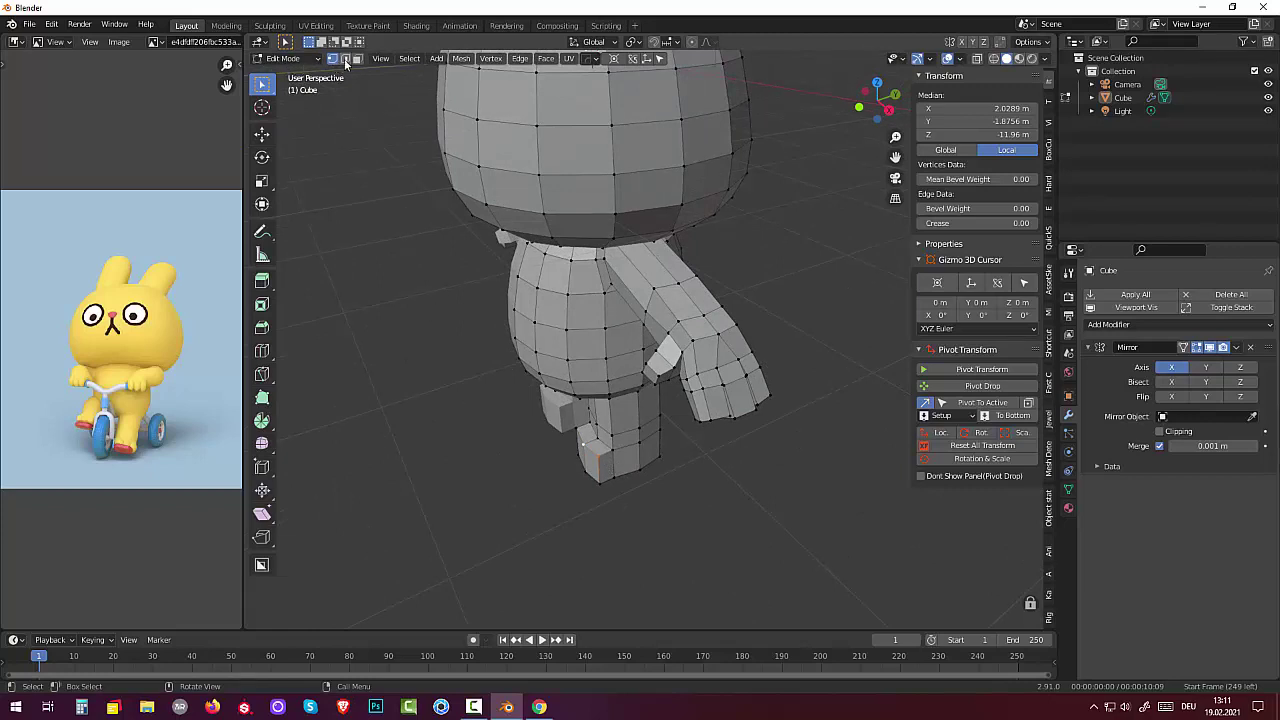
{"action": "left_click", "coordinate": [346, 60]}
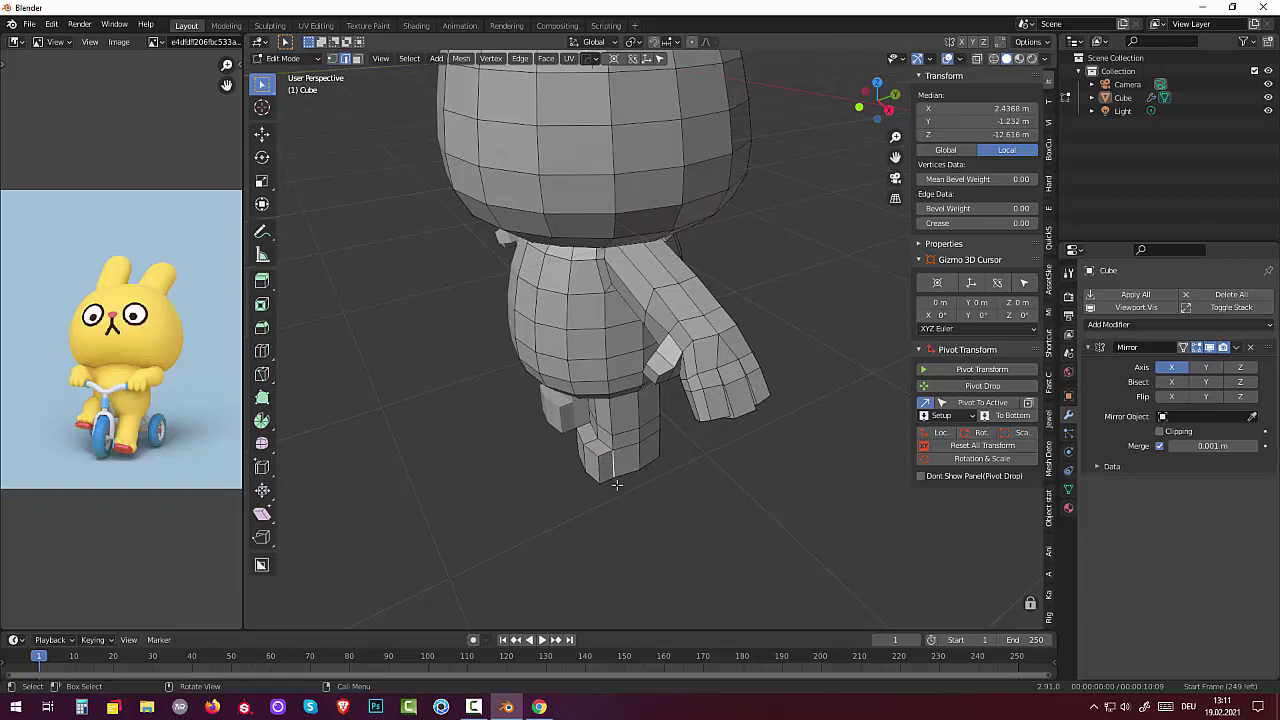
{"action": "mouse_move", "coordinate": [617, 486]}
{"action": "middle_mouse_down"}
{"action": "mouse_move", "coordinate": [680, 514]}
{"action": "mouse_move", "coordinate": [760, 500]}
{"action": "mouse_move", "coordinate": [621, 509]}
{"action": "mouse_move", "coordinate": [829, 563]}
{"action": "middle_mouse_up"}
{"action": "left_click", "coordinate": [627, 490], "text": "shift"}
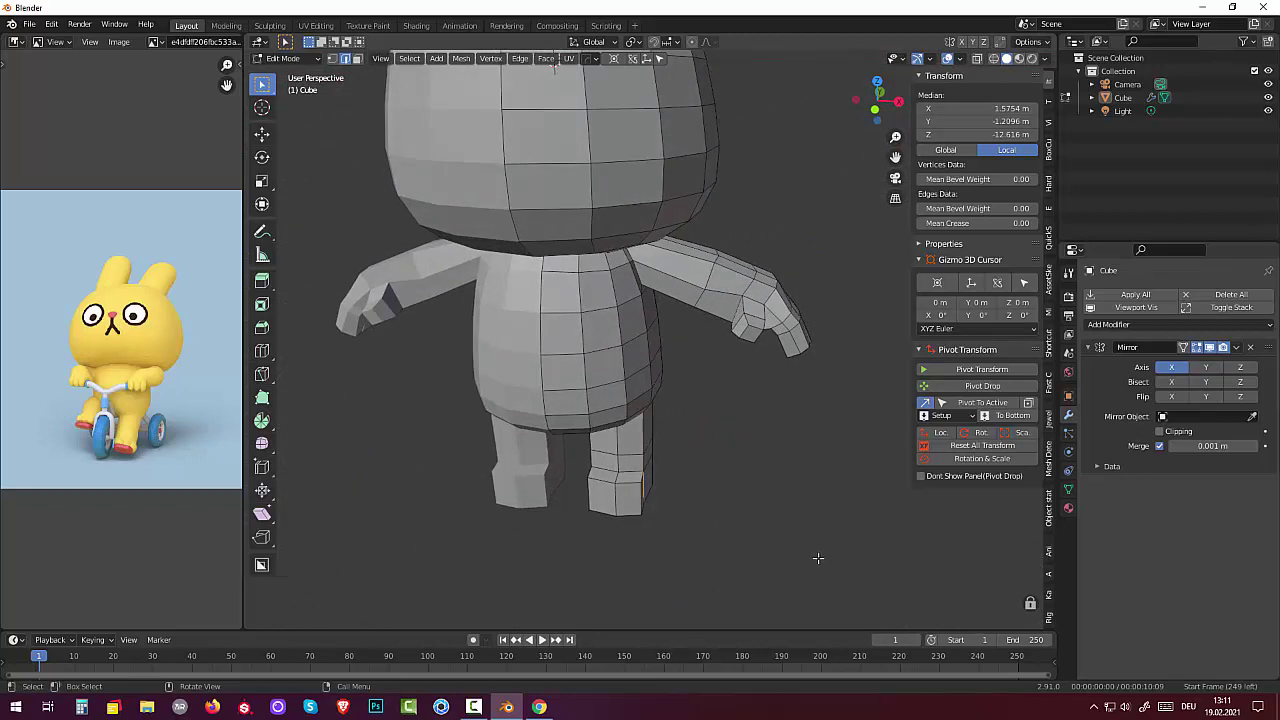
{"action": "key", "text": "s"}
{"action": "key", "text": "y"}
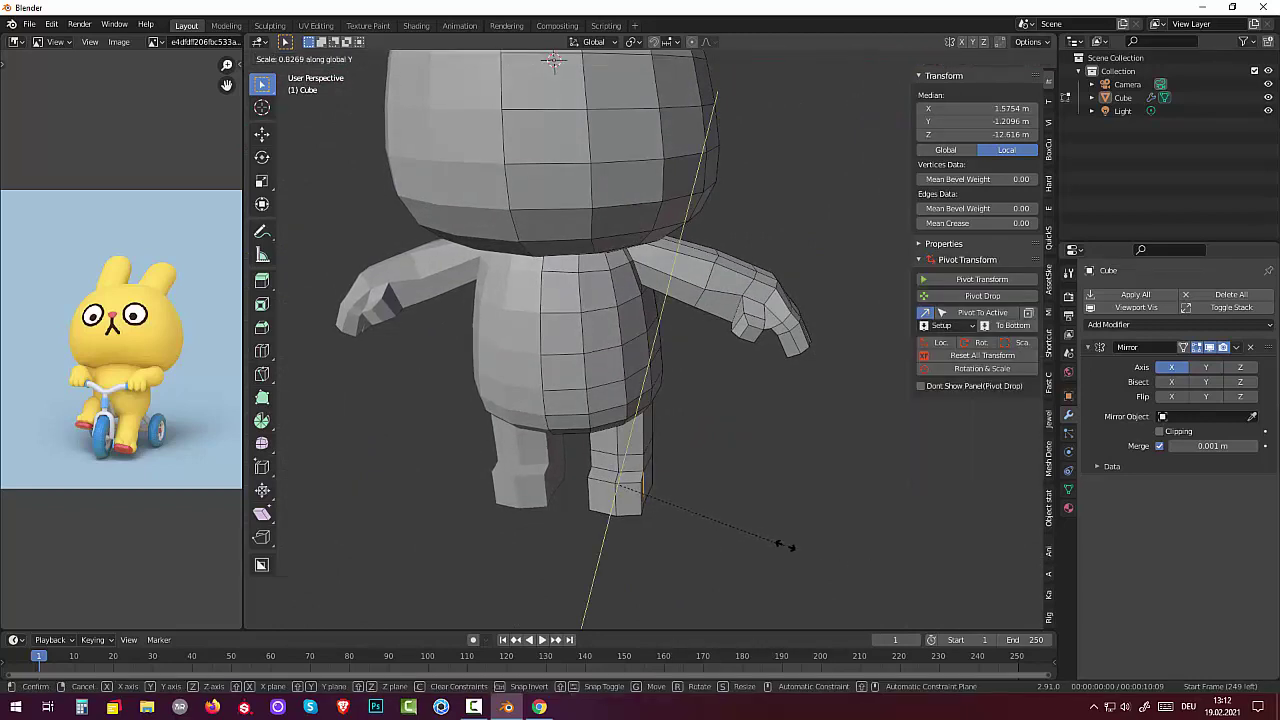
{"action": "key", "text": "x"}
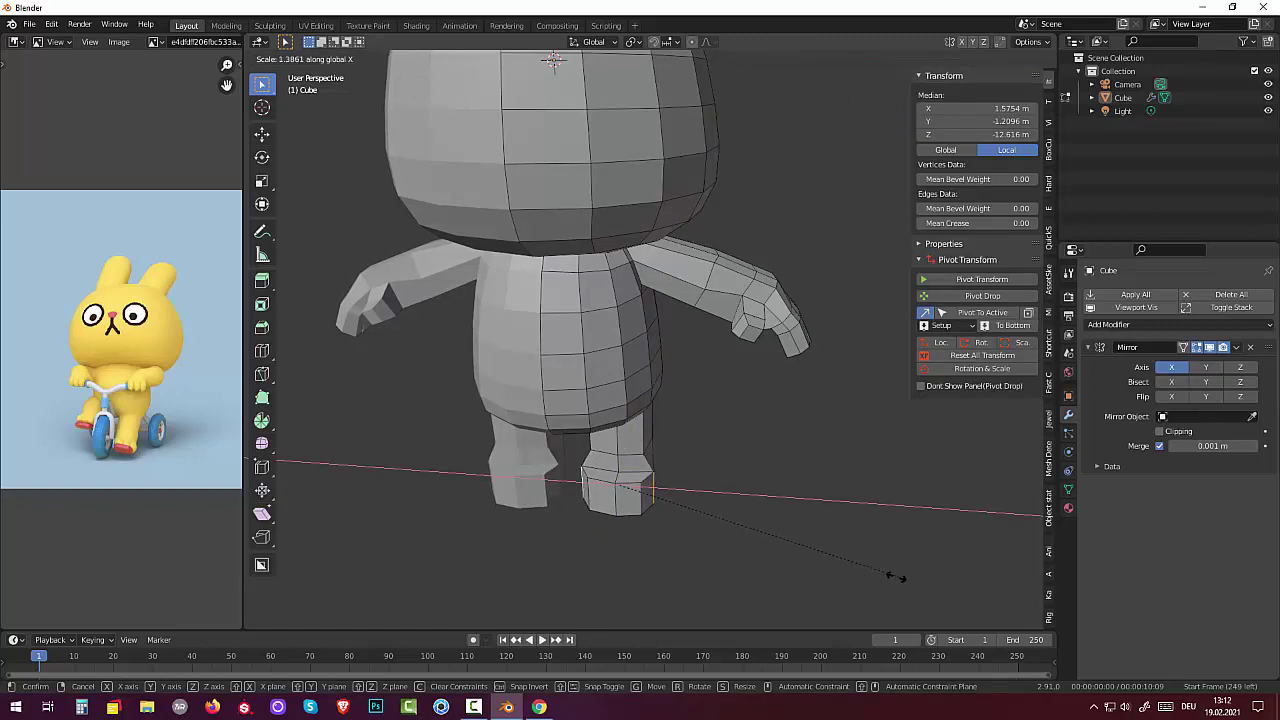
{"action": "left_click", "coordinate": [893, 573]}
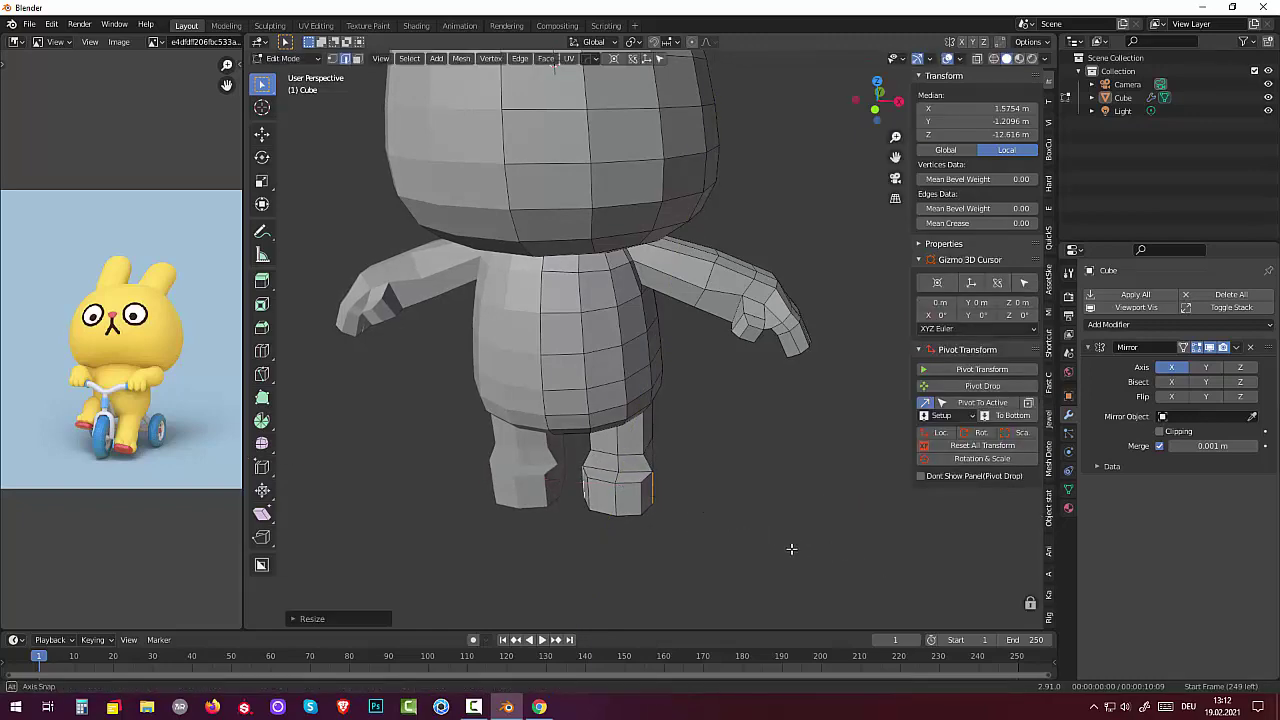
Select more edges around the foot and widen them further along X.
{"action": "mouse_move", "coordinate": [790, 543]}
{"action": "middle_mouse_down"}
{"action": "mouse_move", "coordinate": [805, 520]}
{"action": "mouse_move", "coordinate": [673, 522]}
{"action": "middle_mouse_up"}
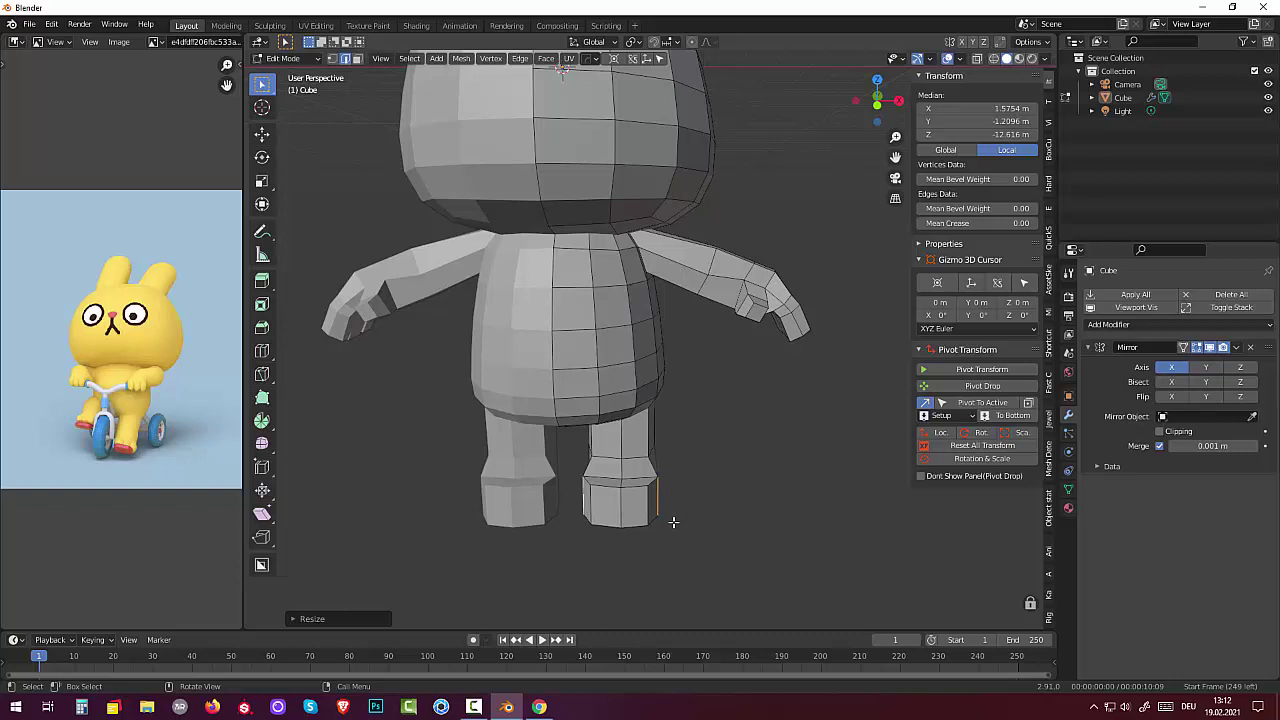
{"action": "left_click", "coordinate": [627, 501]}
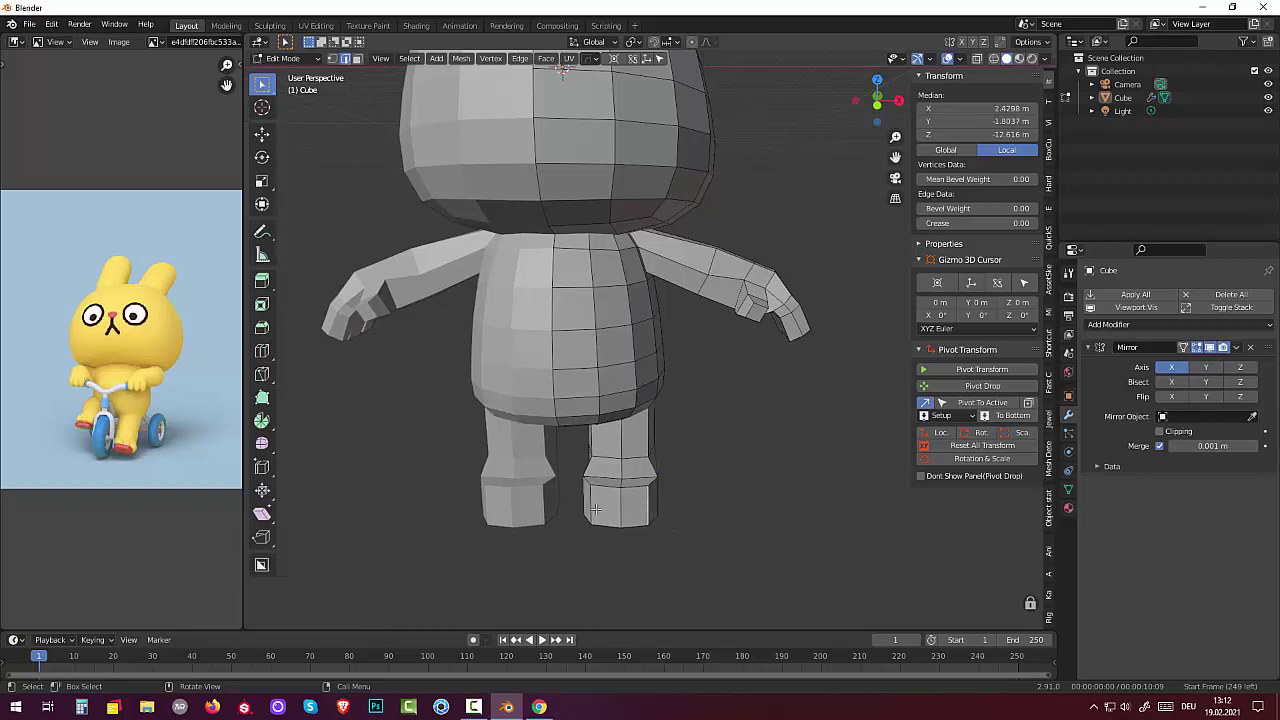
{"action": "left_click", "coordinate": [596, 510], "text": "alt"}
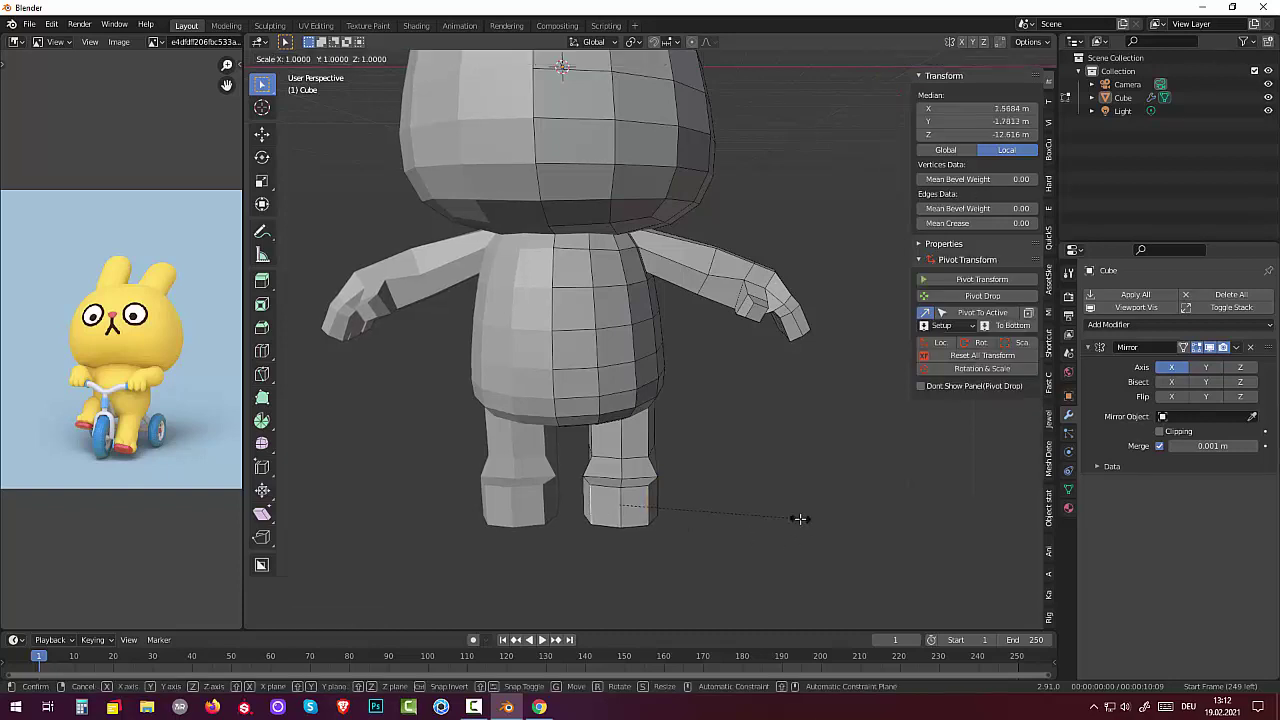
{"action": "key", "text": "s"}
{"action": "key", "text": "x"}
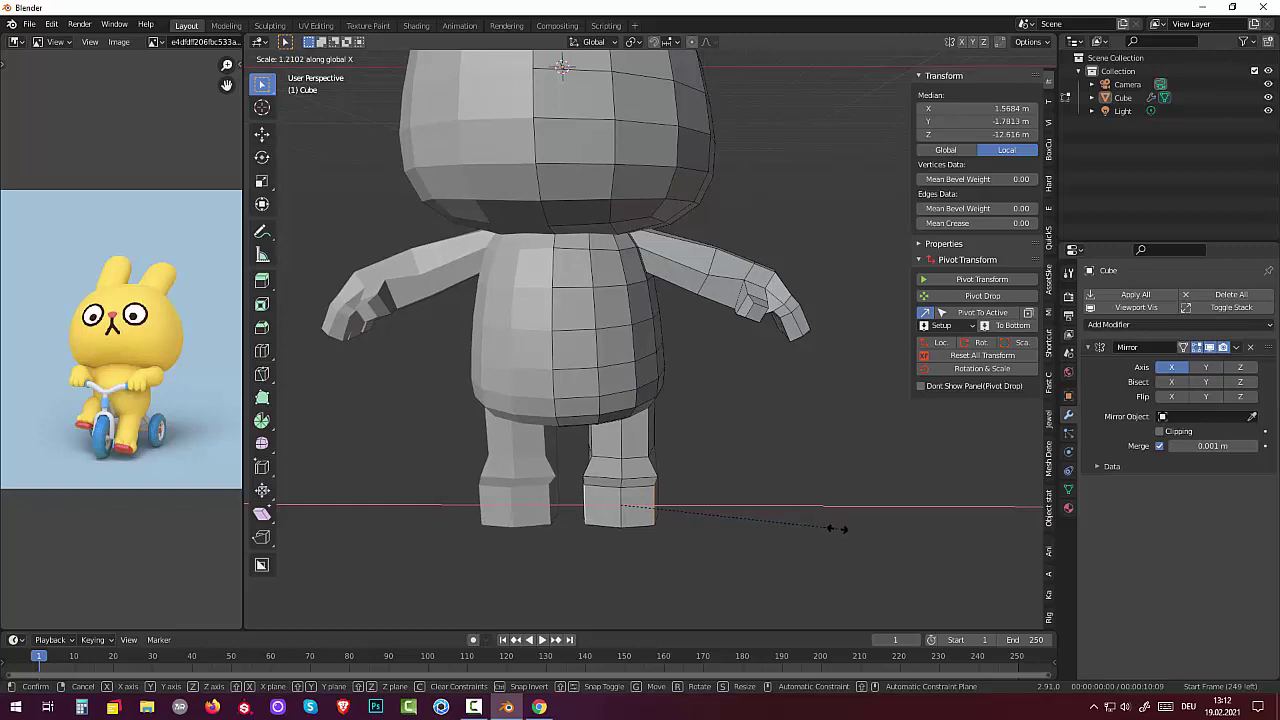
{"action": "left_click", "coordinate": [836, 528]}
{"action": "mouse_move", "coordinate": [829, 528]}
{"action": "middle_mouse_down"}
{"action": "mouse_move", "coordinate": [714, 543]}
{"action": "mouse_move", "coordinate": [666, 523]}
{"action": "mouse_move", "coordinate": [829, 514]}
{"action": "middle_mouse_up"}
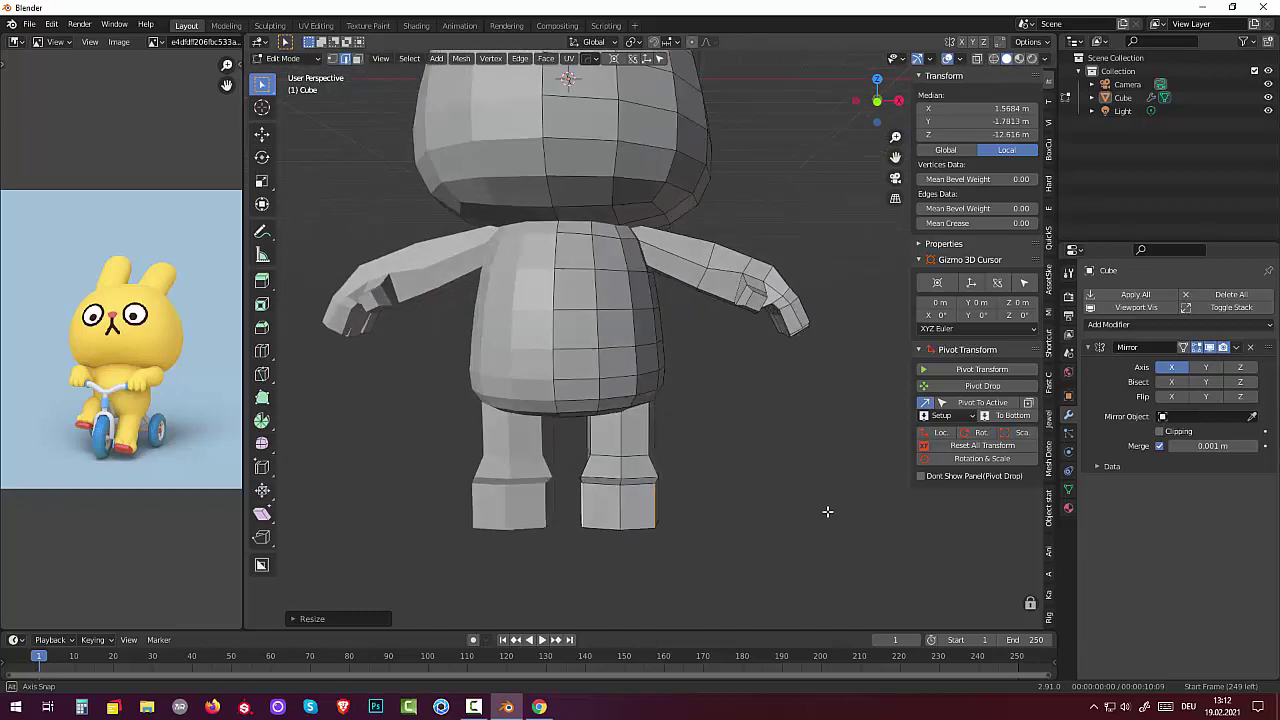
Select an edge loop on the leg and move it down along Z.
{"action": "left_click", "coordinate": [633, 484], "text": "shift"}
{"action": "left_click", "coordinate": [597, 484], "text": "shift"}
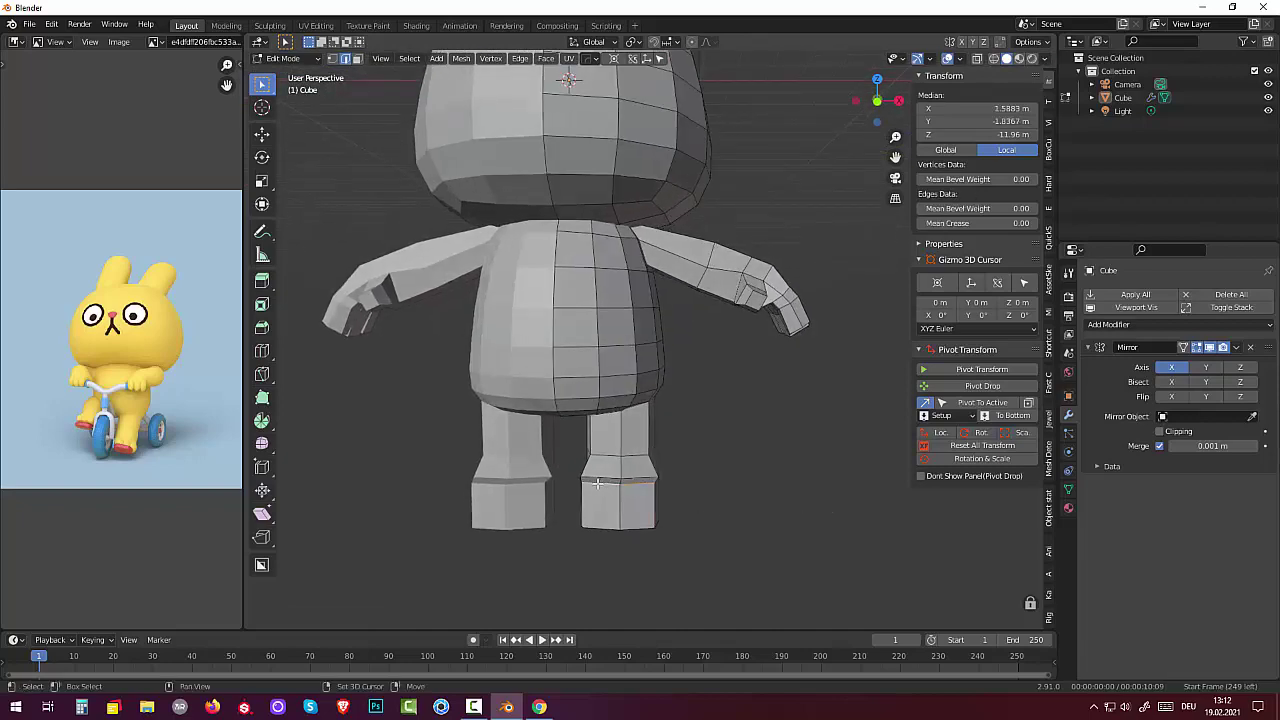
{"action": "mouse_move", "coordinate": [730, 513]}
{"action": "middle_mouse_down"}
{"action": "mouse_move", "coordinate": [653, 530]}
{"action": "mouse_move", "coordinate": [754, 514]}
{"action": "mouse_move", "coordinate": [783, 489]}
{"action": "mouse_move", "coordinate": [694, 517]}
{"action": "mouse_move", "coordinate": [680, 541]}
{"action": "middle_mouse_up"}
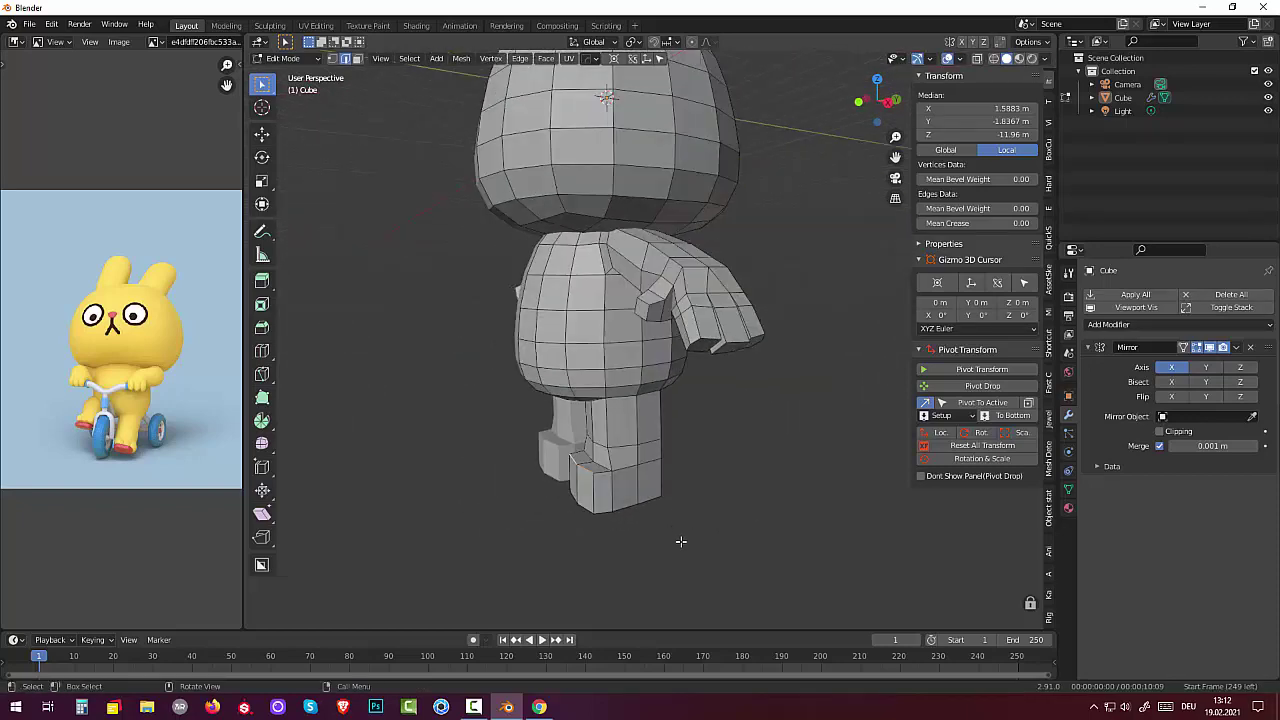
{"action": "key", "text": "g"}
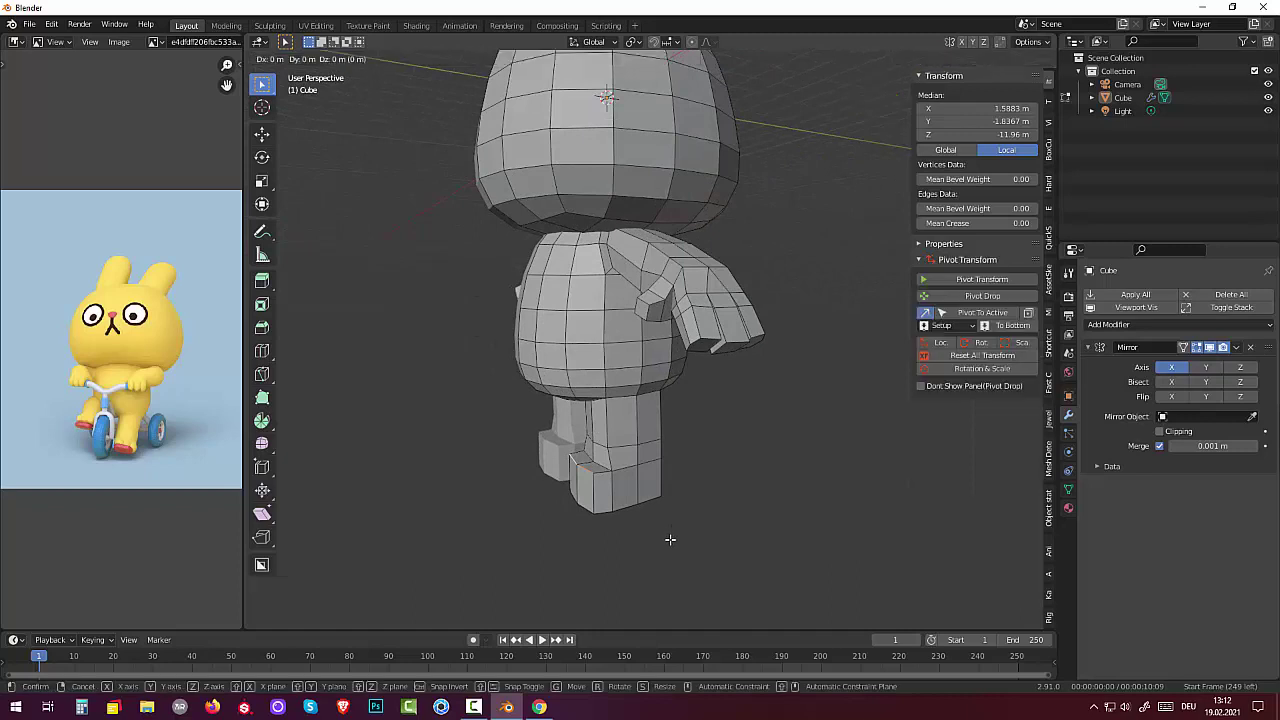
{"action": "key", "text": "z"}
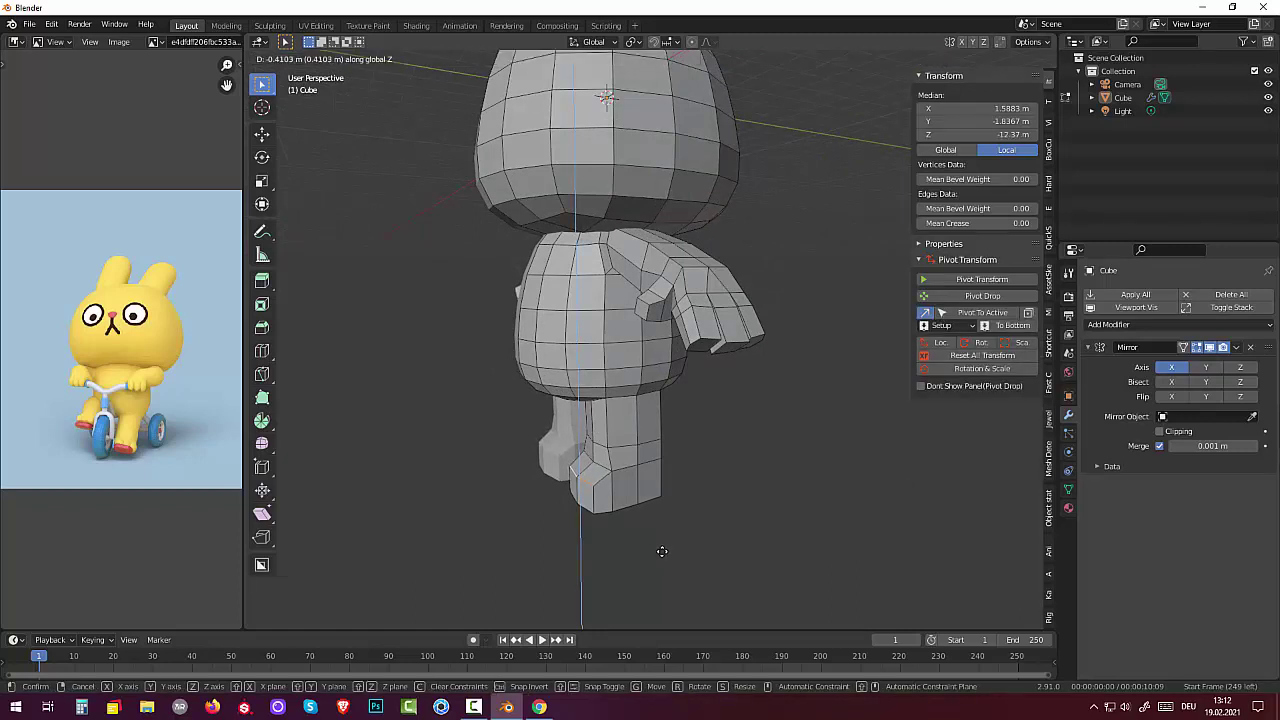
{"action": "left_click", "coordinate": [661, 548]}
{"action": "middle_click_drag", "start_coordinate": [674, 531], "coordinate": [793, 514]}
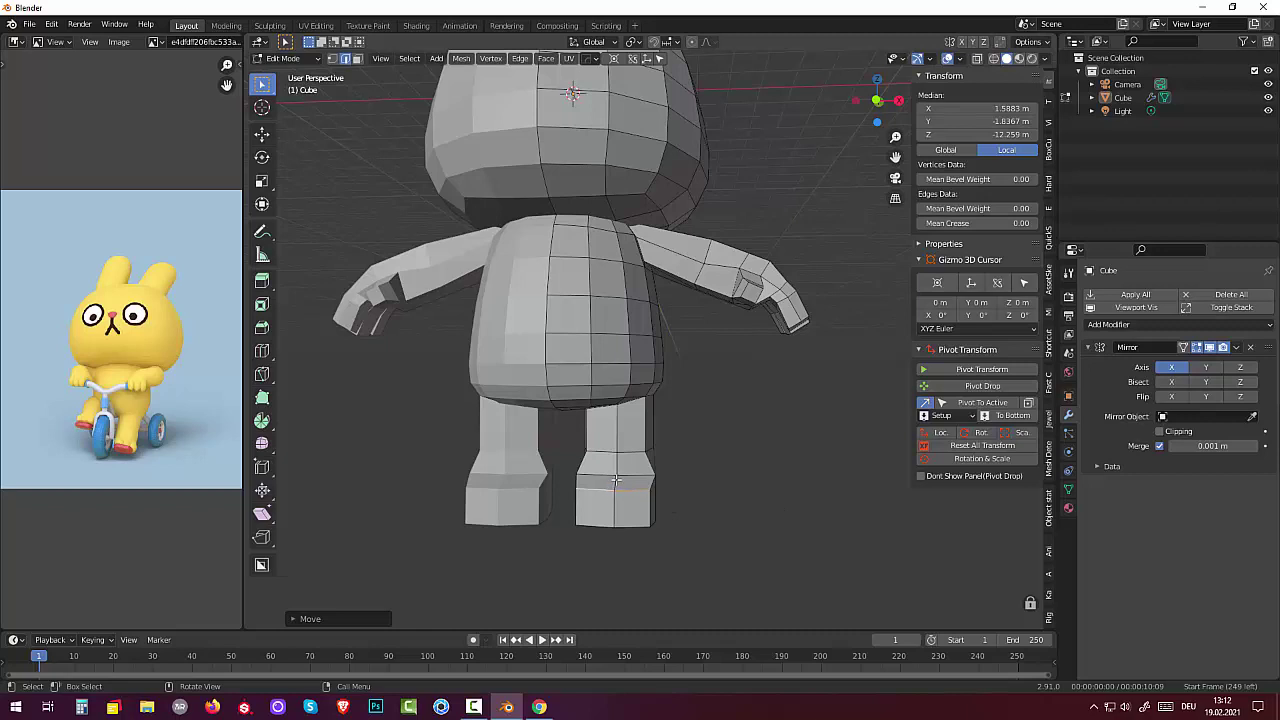
{"action": "left_click", "coordinate": [613, 483]}
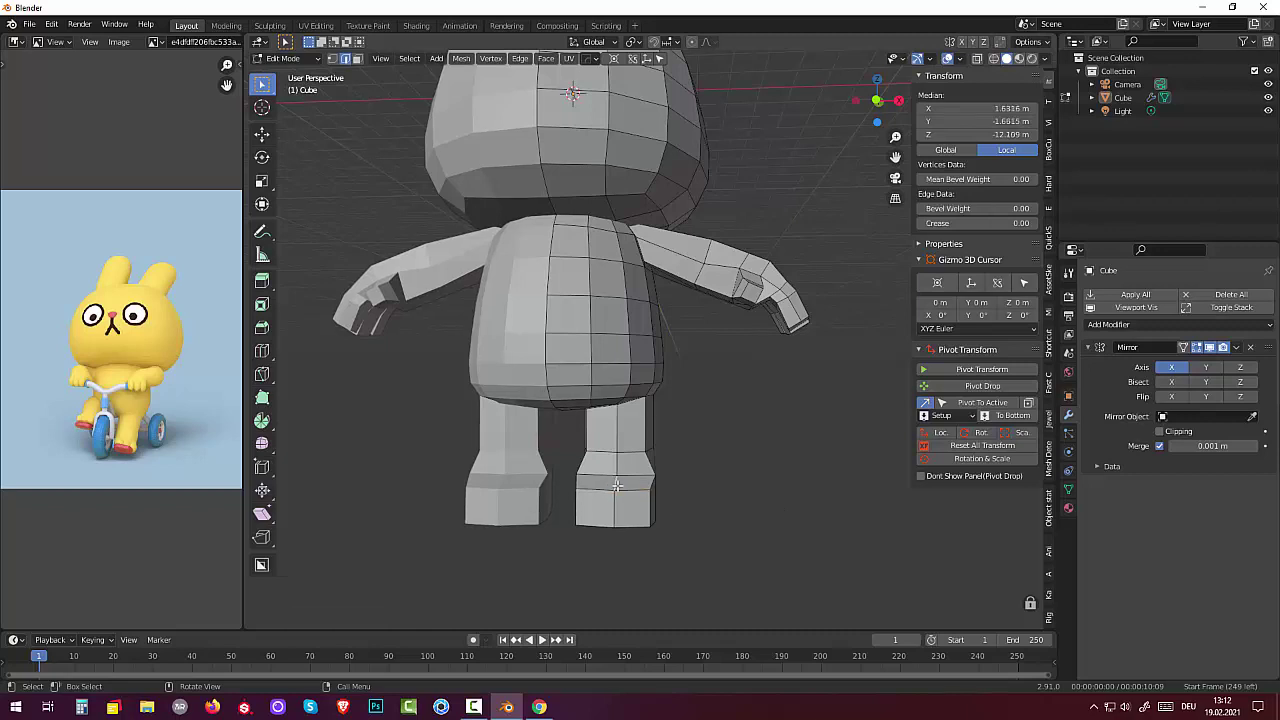
{"action": "mouse_move", "coordinate": [613, 483]}
{"action": "middle_mouse_down"}
{"action": "mouse_move", "coordinate": [652, 411]}
{"action": "mouse_move", "coordinate": [630, 371]}
{"action": "middle_mouse_up"}
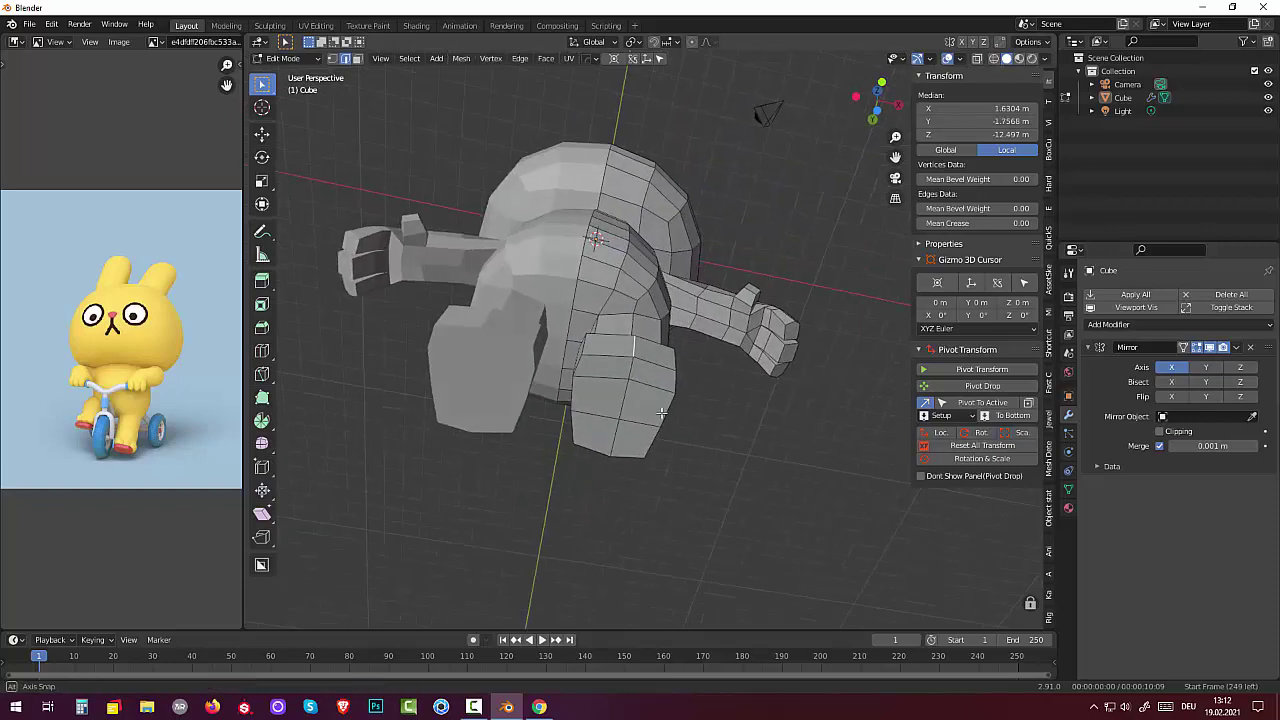
{"action": "middle_click_drag", "start_coordinate": [634, 372], "coordinate": [743, 500]}
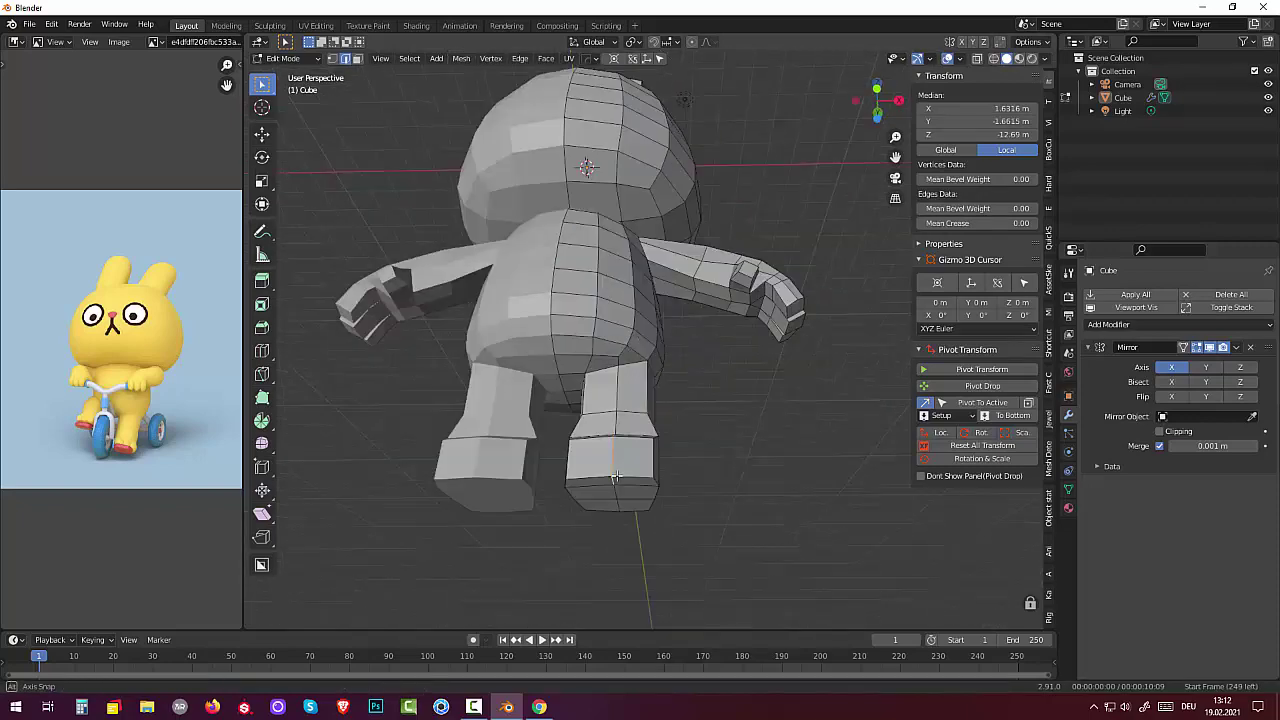
Dissolve the selected foot edges from the right-click menu.
{"action": "right_click", "coordinate": [740, 497]}
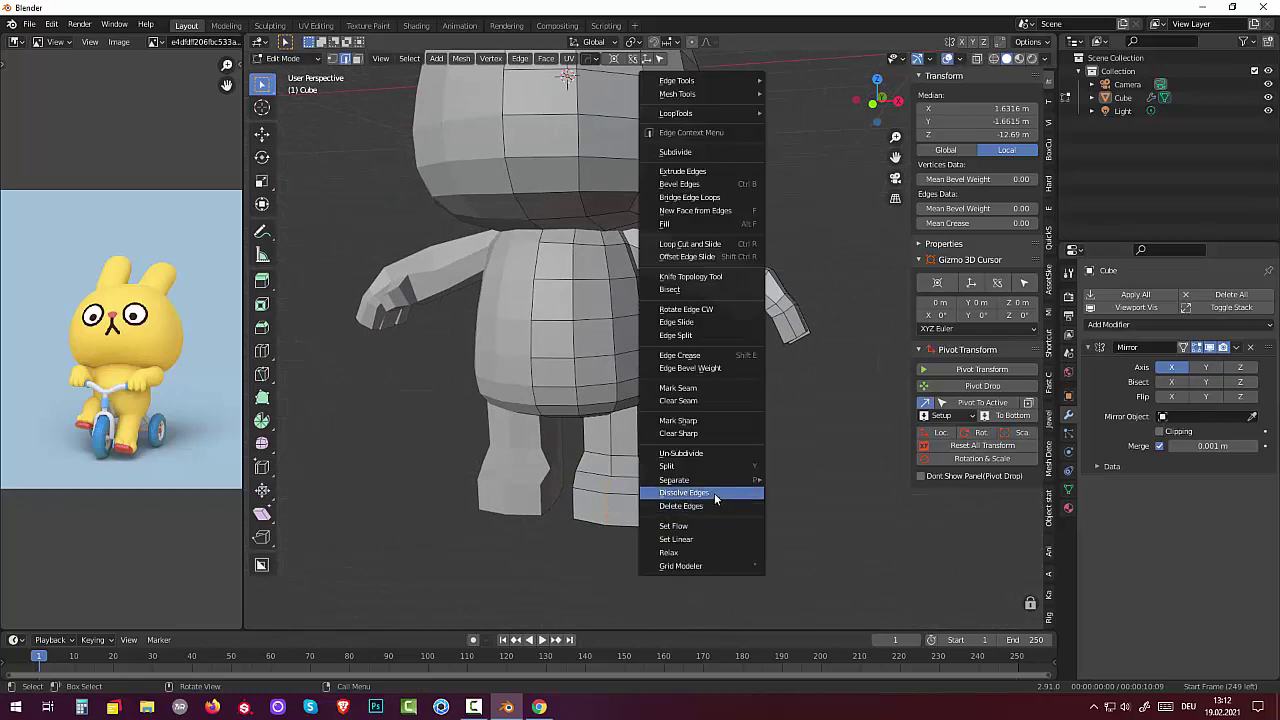
{"action": "left_click", "coordinate": [684, 492]}
{"action": "mouse_move", "coordinate": [714, 493]}
{"action": "middle_mouse_down"}
{"action": "mouse_move", "coordinate": [761, 511]}
{"action": "mouse_move", "coordinate": [741, 527]}
{"action": "middle_mouse_up"}
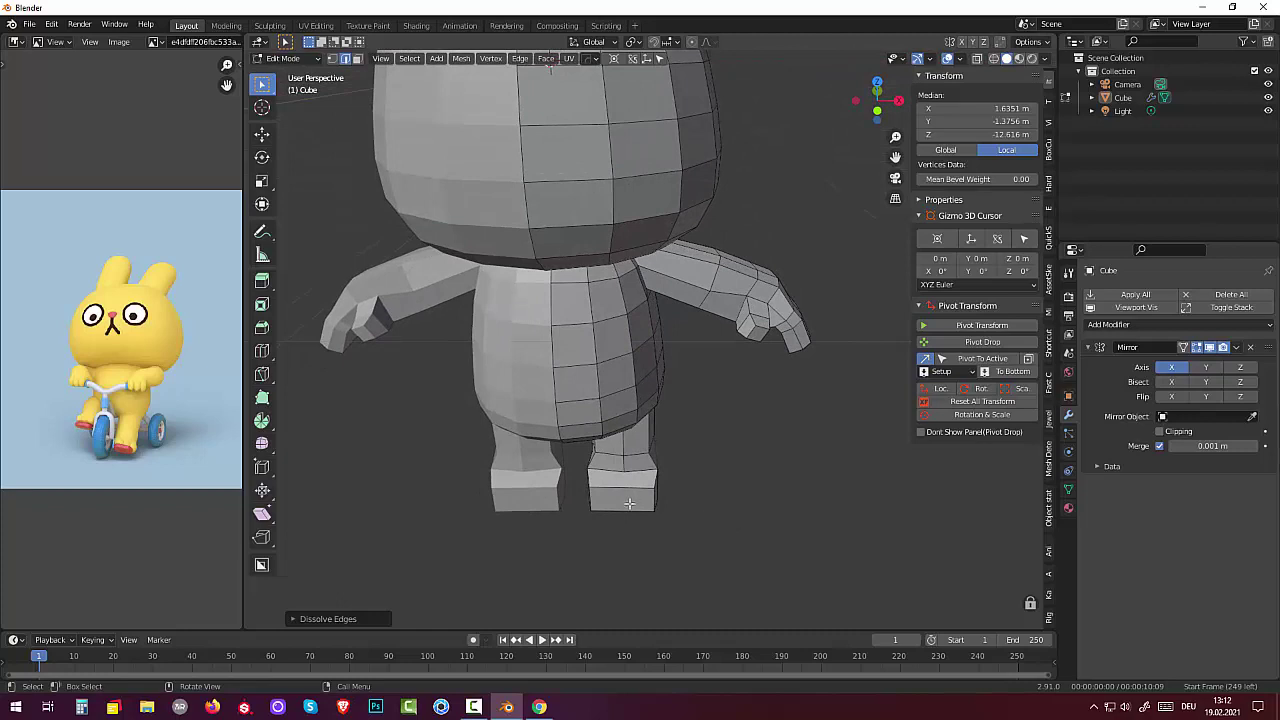
{"action": "middle_click_drag", "start_coordinate": [620, 470], "coordinate": [621, 459]}
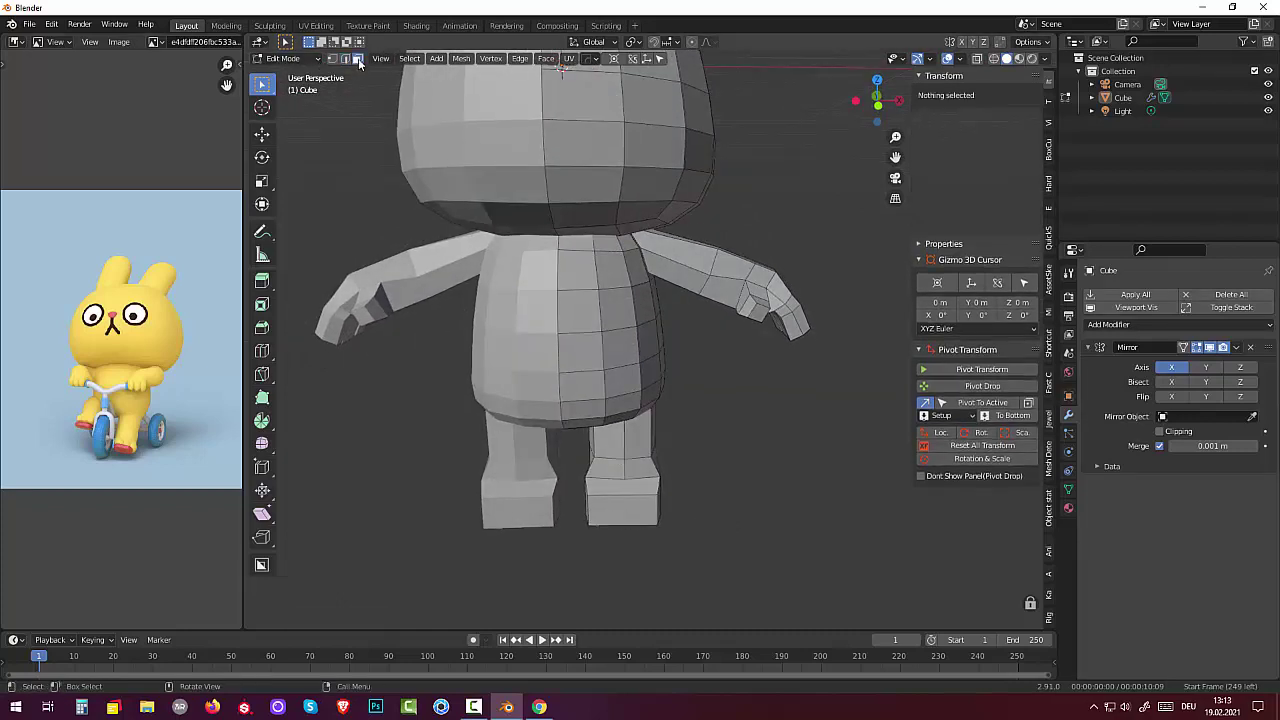
Deselect all, switch to vertex select, and pick a corner vertex on the foot.
{"action": "key", "text": "alt+a"}
{"action": "left_click", "coordinate": [618, 510]}
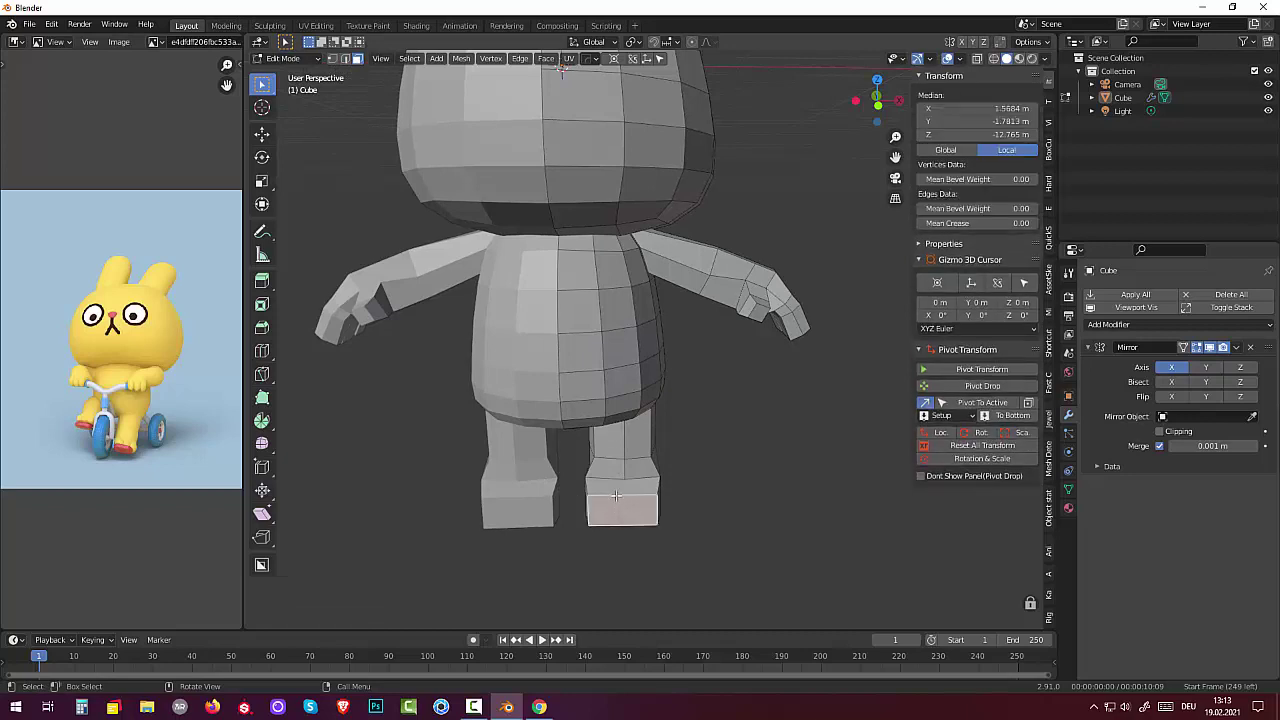
{"action": "middle_click_drag", "start_coordinate": [631, 483], "coordinate": [625, 500]}
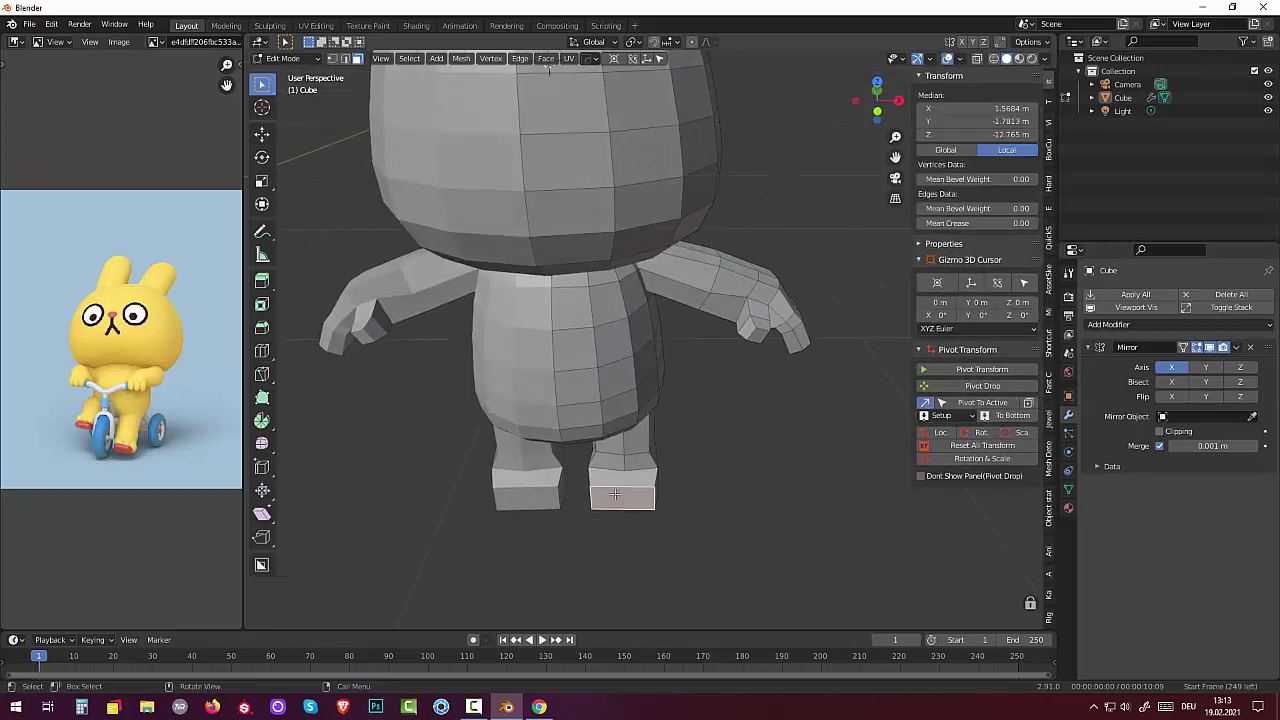
{"action": "key", "text": "1"}
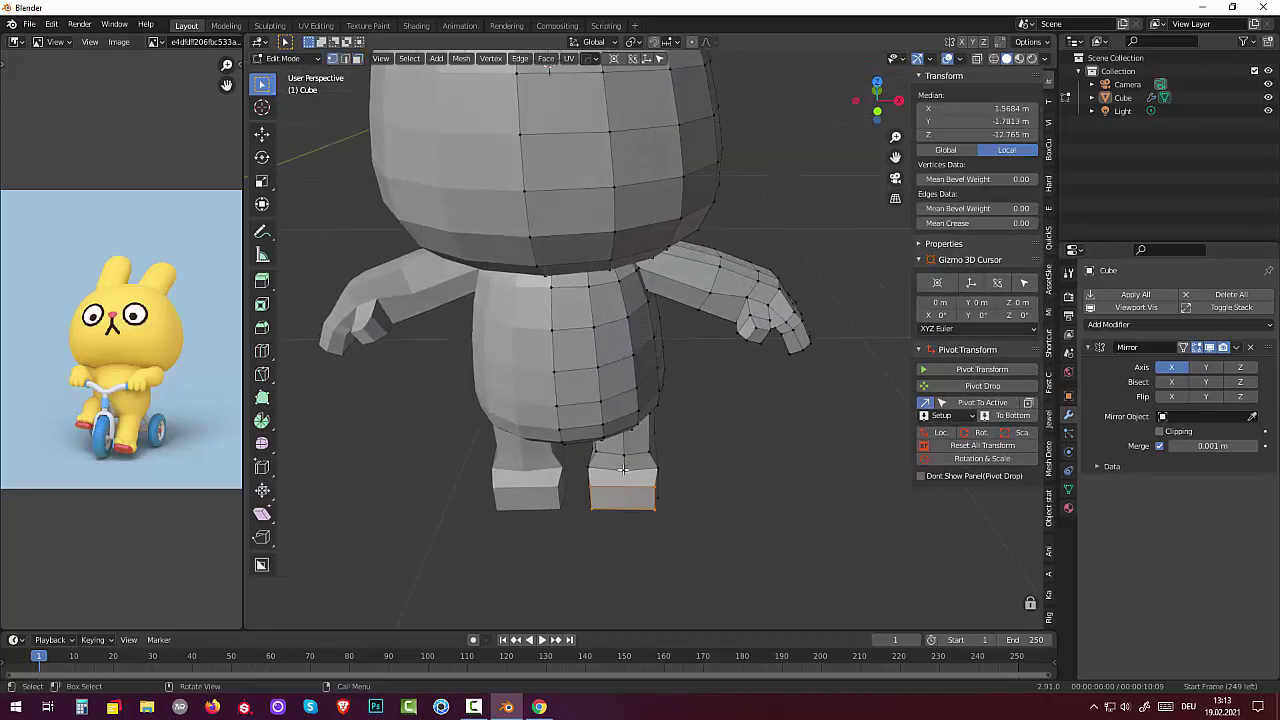
{"action": "left_click", "coordinate": [621, 480]}
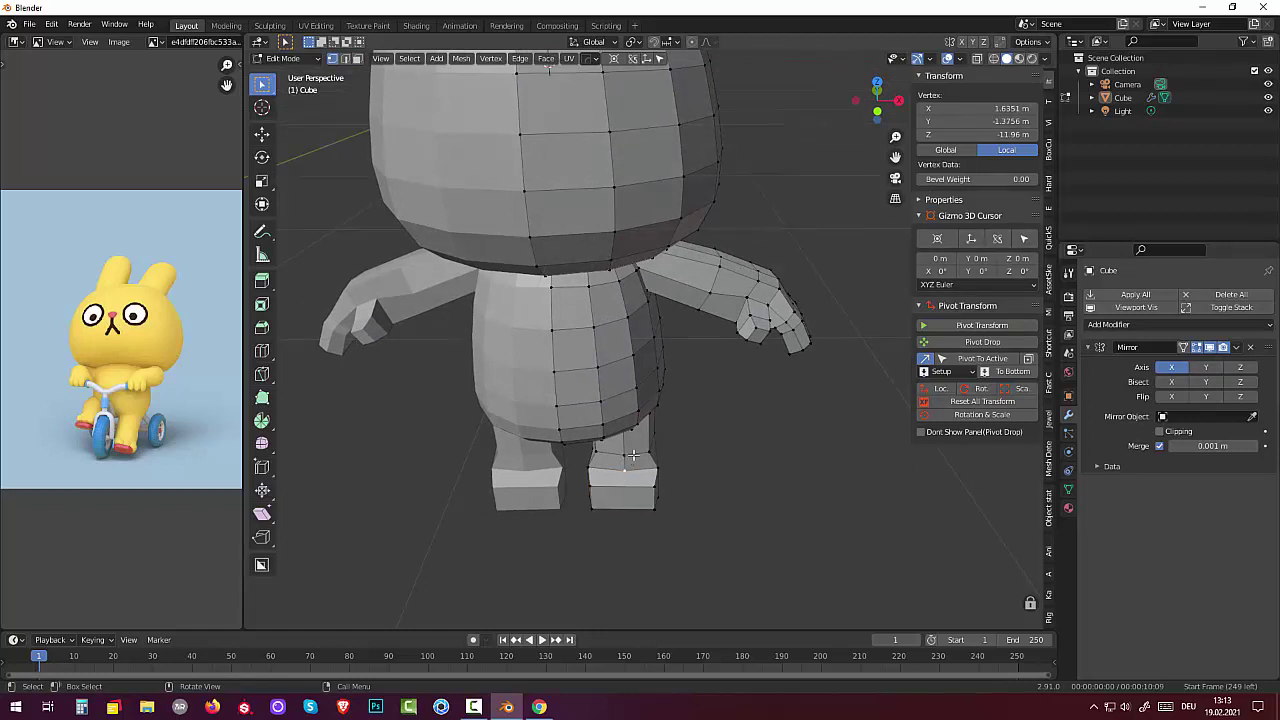
Make a Knife cut starting from the foot's corner vertex.
{"action": "key", "text": "k"}
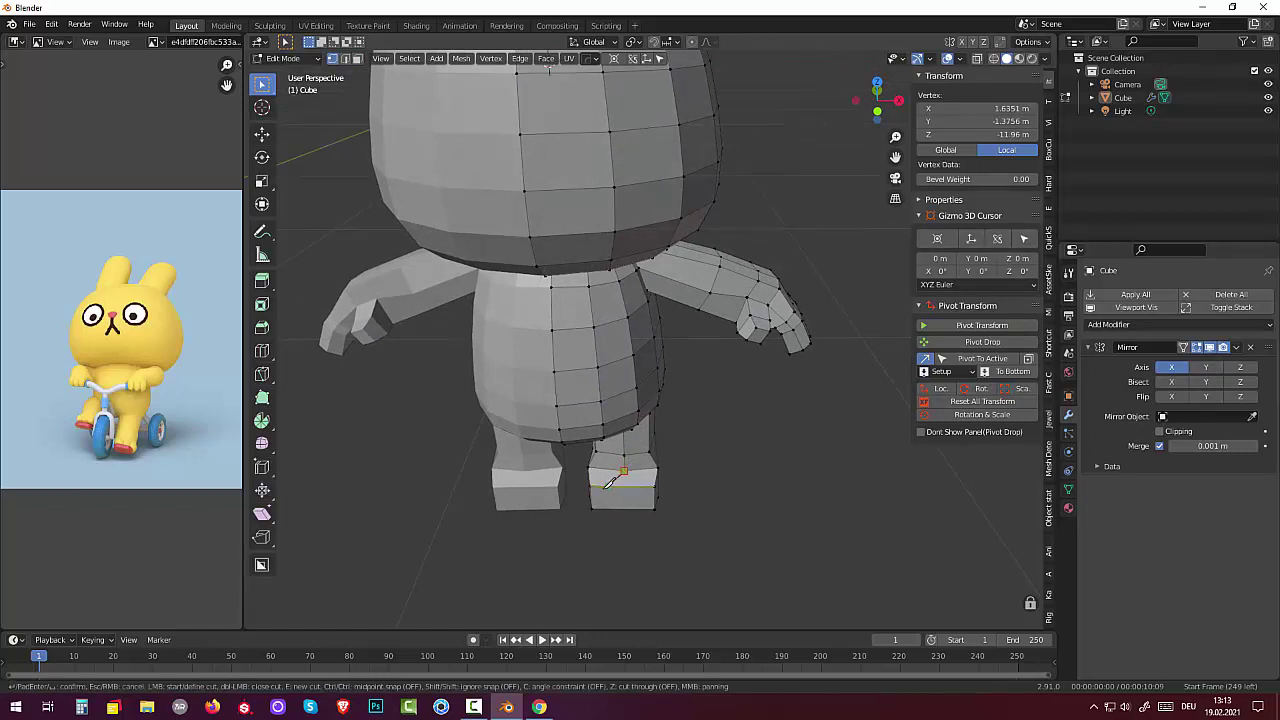
{"action": "left_click", "coordinate": [607, 485]}
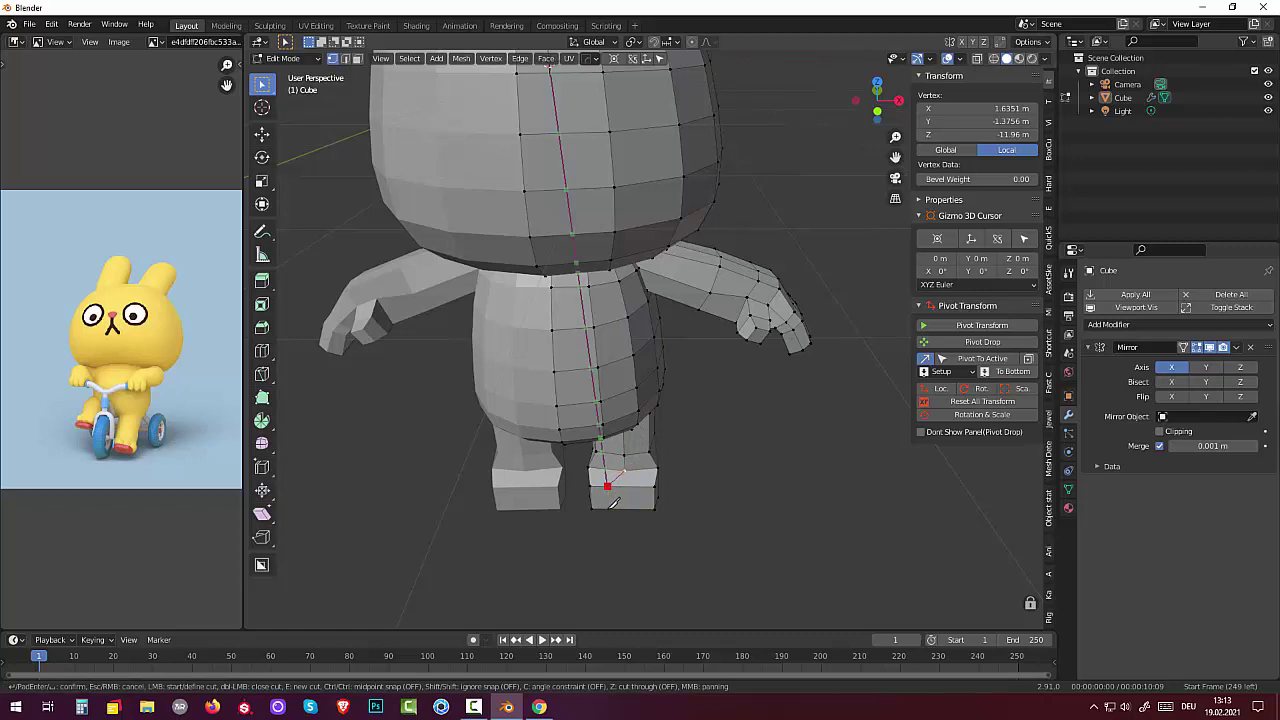
{"action": "key", "text": "Return"}
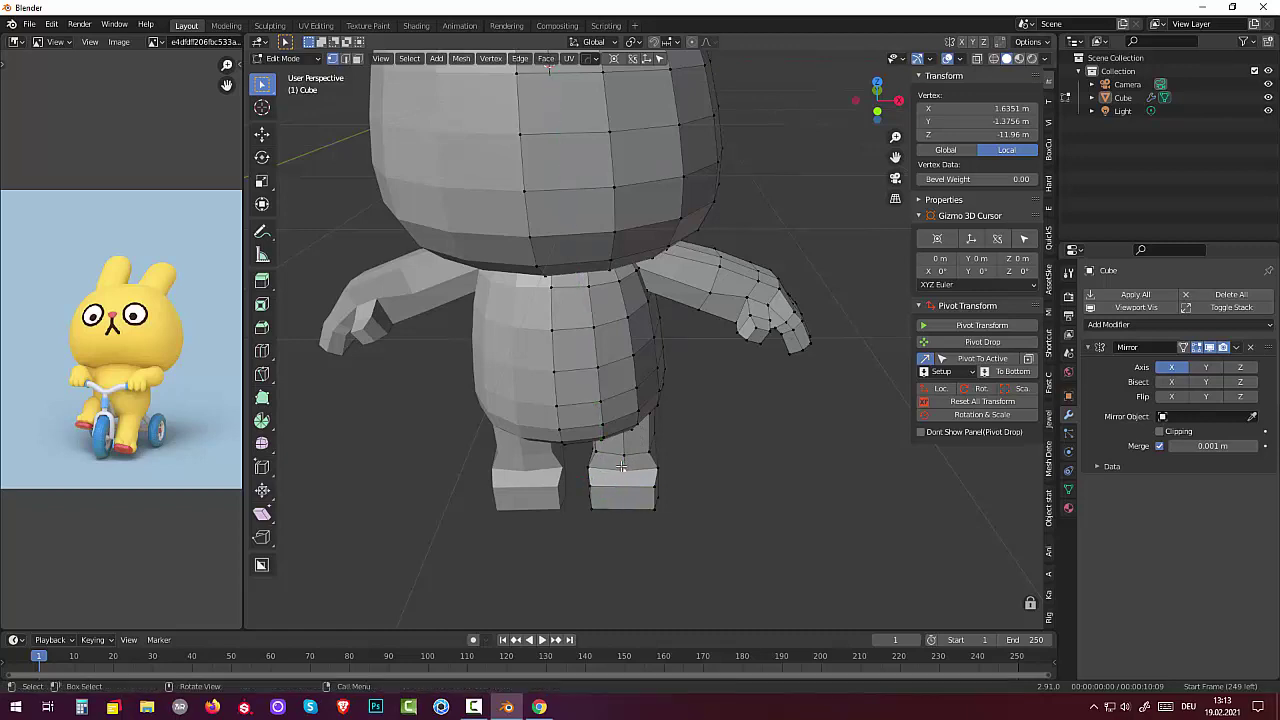
{"action": "key", "text": "k"}
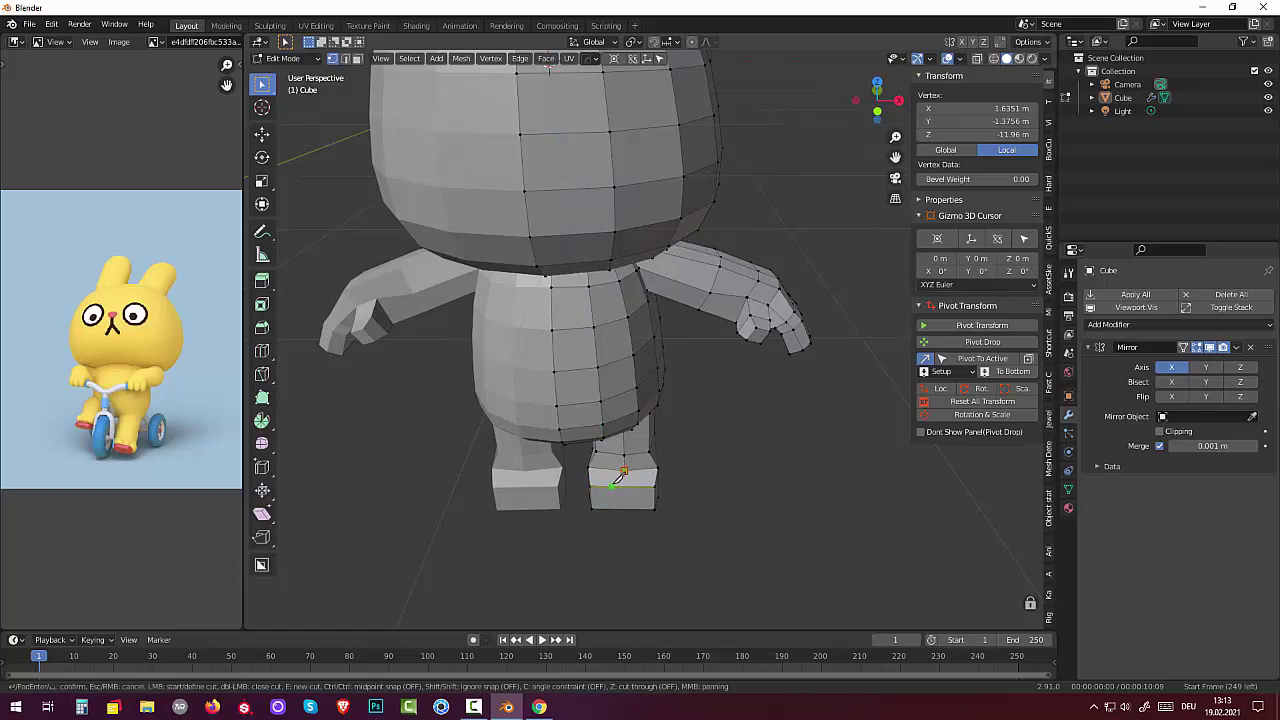
{"action": "left_click", "coordinate": [620, 475]}
{"action": "middle_click_drag", "start_coordinate": [620, 503], "coordinate": [620, 447]}
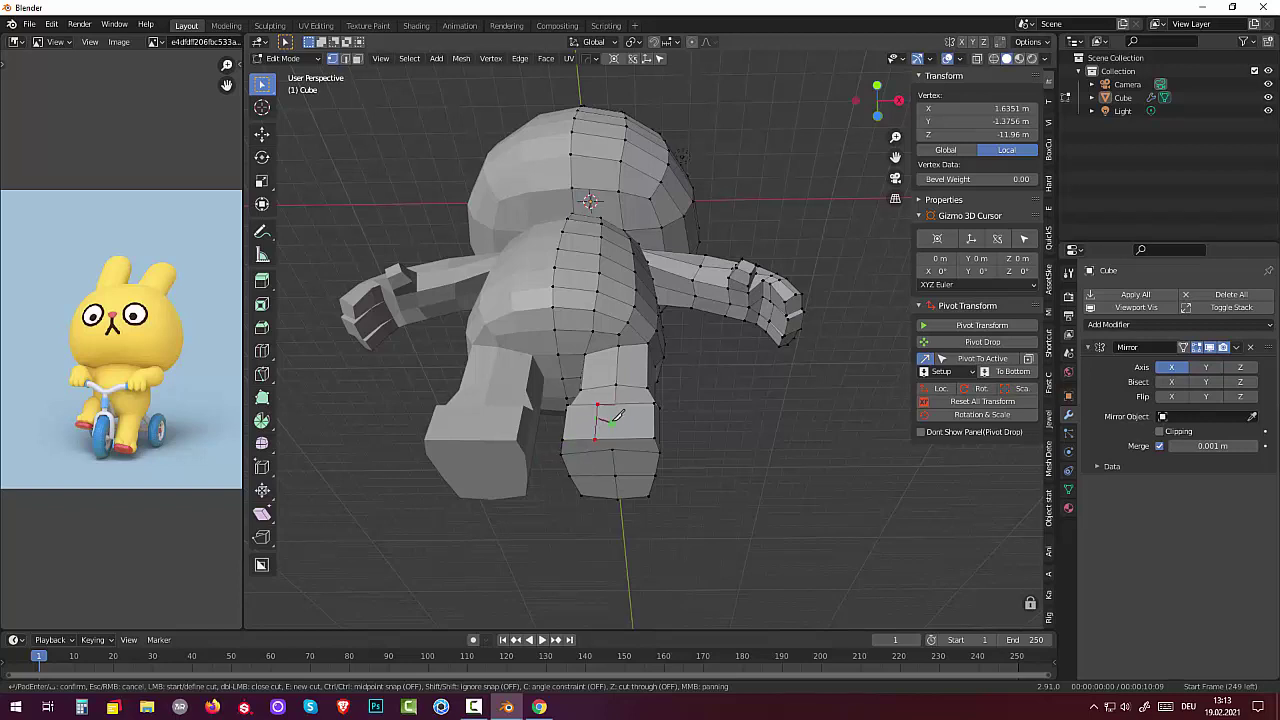
{"action": "key", "text": "Return"}
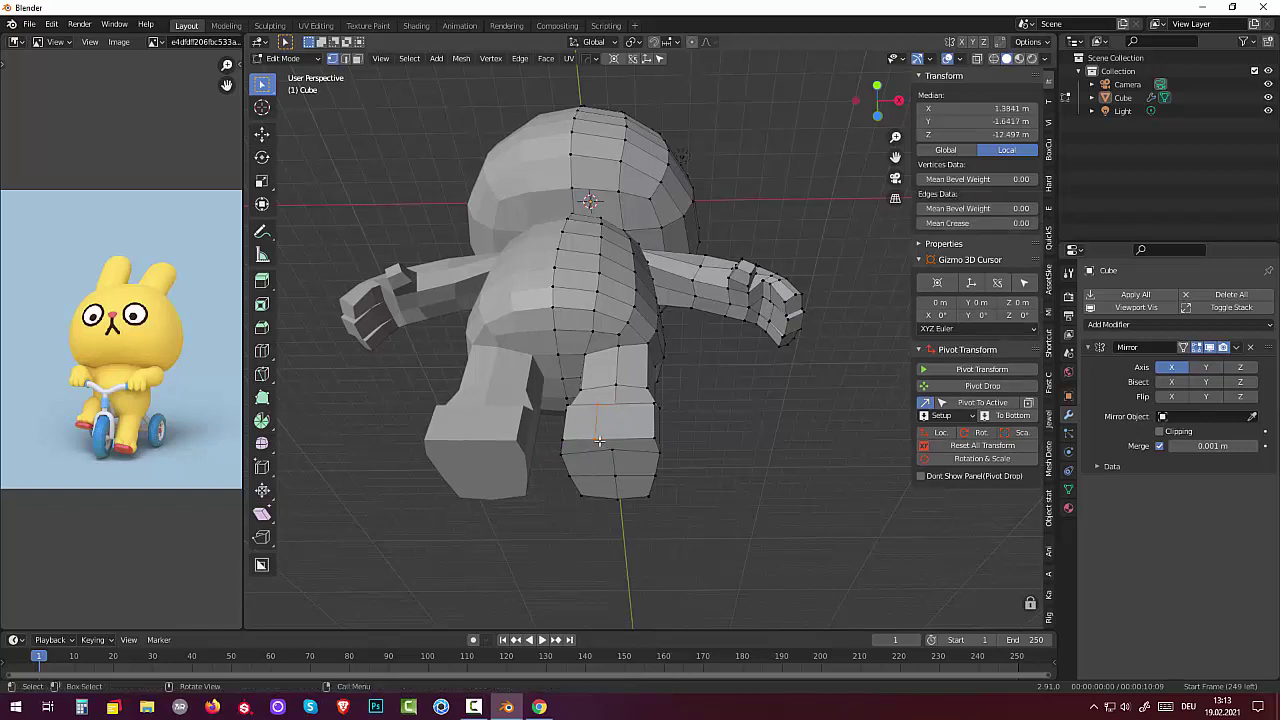
Knife-cut a line down the body and leg to the bottom of the foot.
{"action": "left_click", "coordinate": [597, 440]}
{"action": "key", "text": "k"}
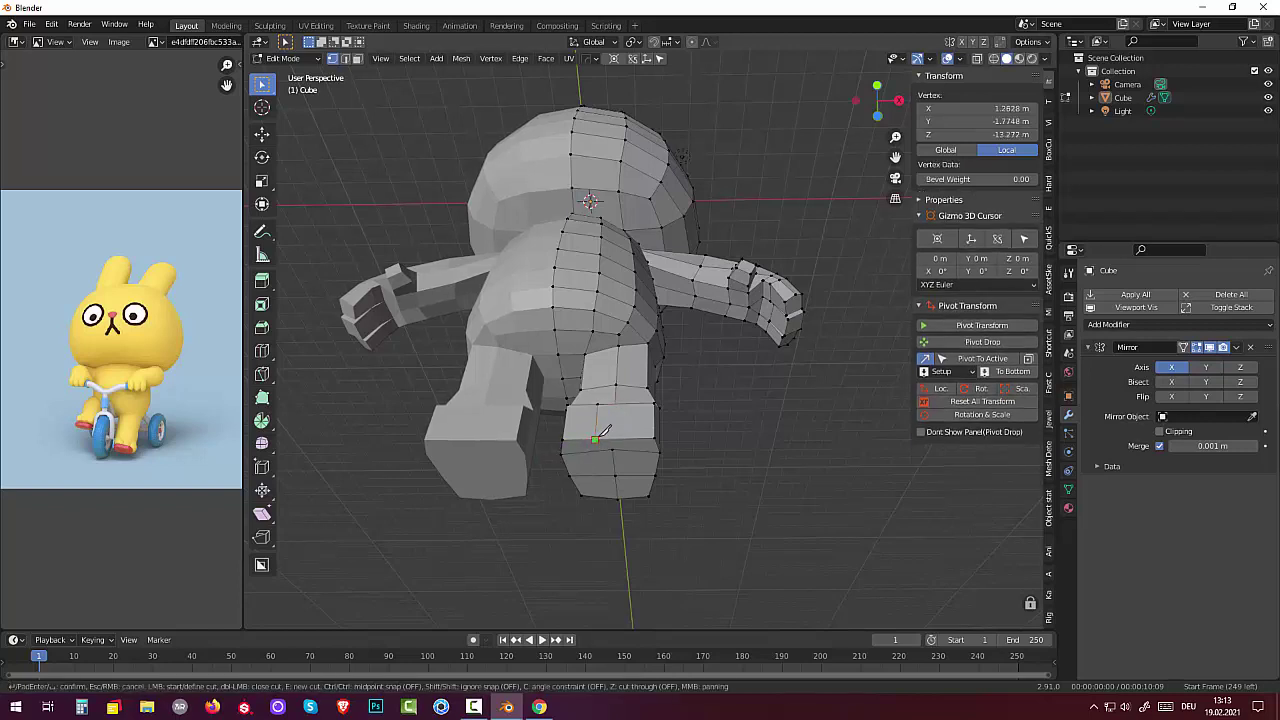
{"action": "left_click", "coordinate": [612, 449]}
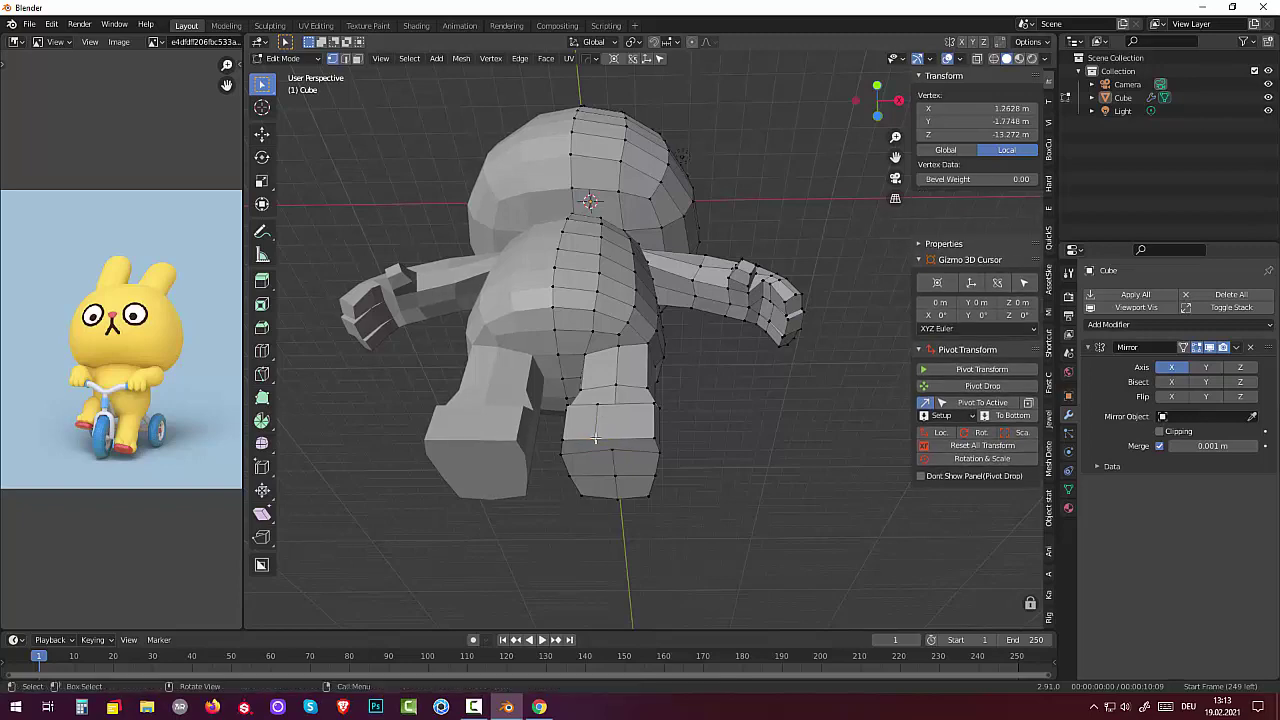
{"action": "mouse_move", "coordinate": [600, 435]}
{"action": "middle_mouse_down", "text": "alt"}
{"action": "mouse_move", "coordinate": [629, 505]}
{"action": "mouse_move", "coordinate": [622, 494]}
{"action": "middle_mouse_up", "text": "alt"}
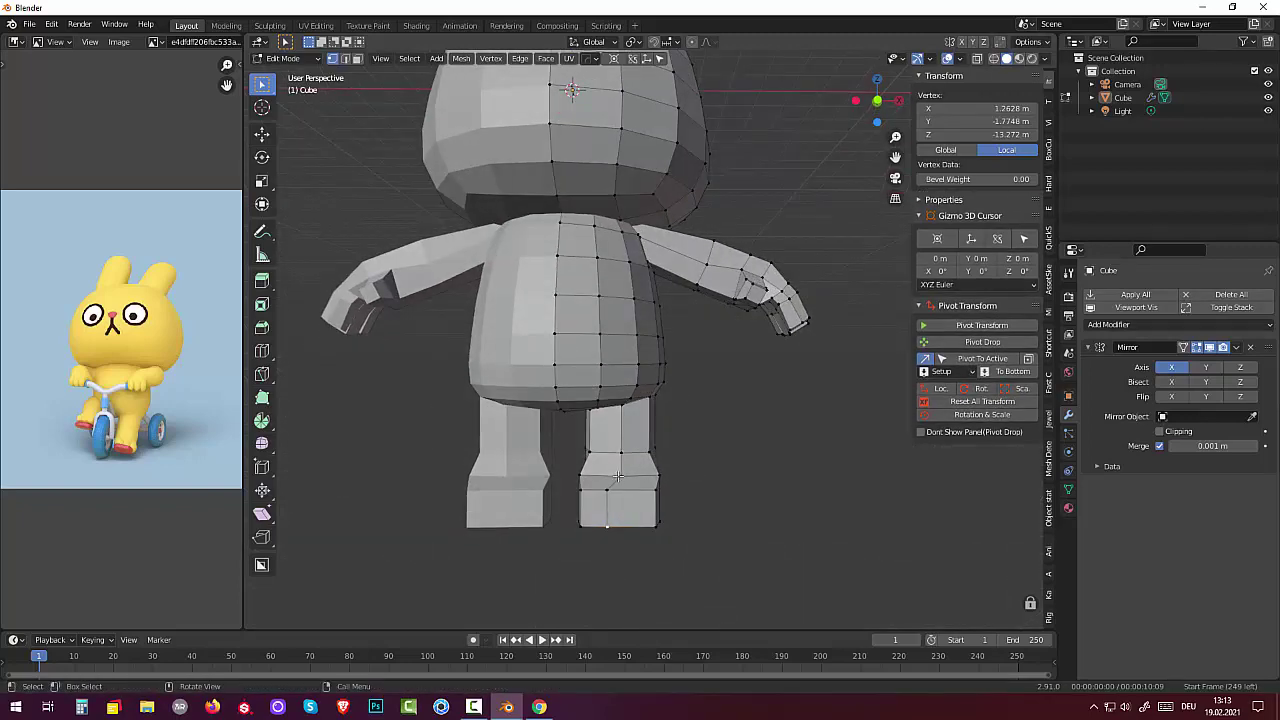
{"action": "left_click", "coordinate": [621, 477]}
{"action": "key", "text": "k"}
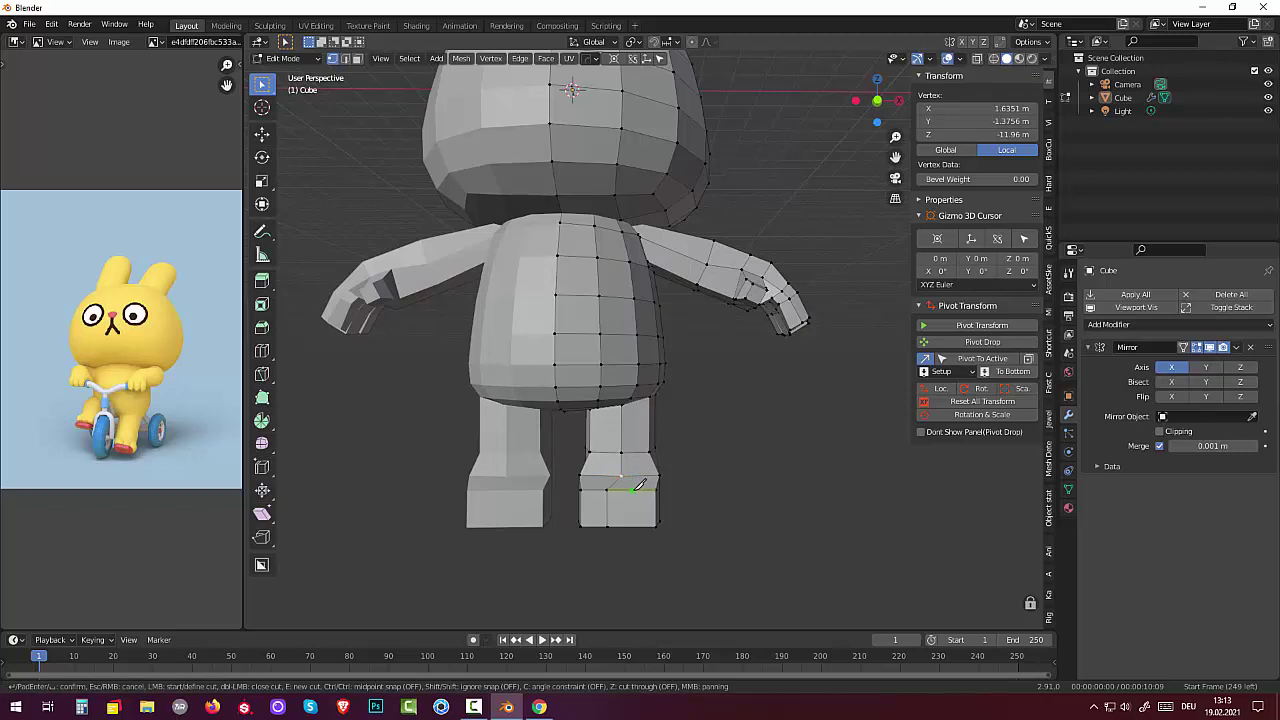
{"action": "left_click", "coordinate": [621, 477]}
{"action": "left_click", "coordinate": [629, 490]}
{"action": "left_click", "coordinate": [628, 525]}
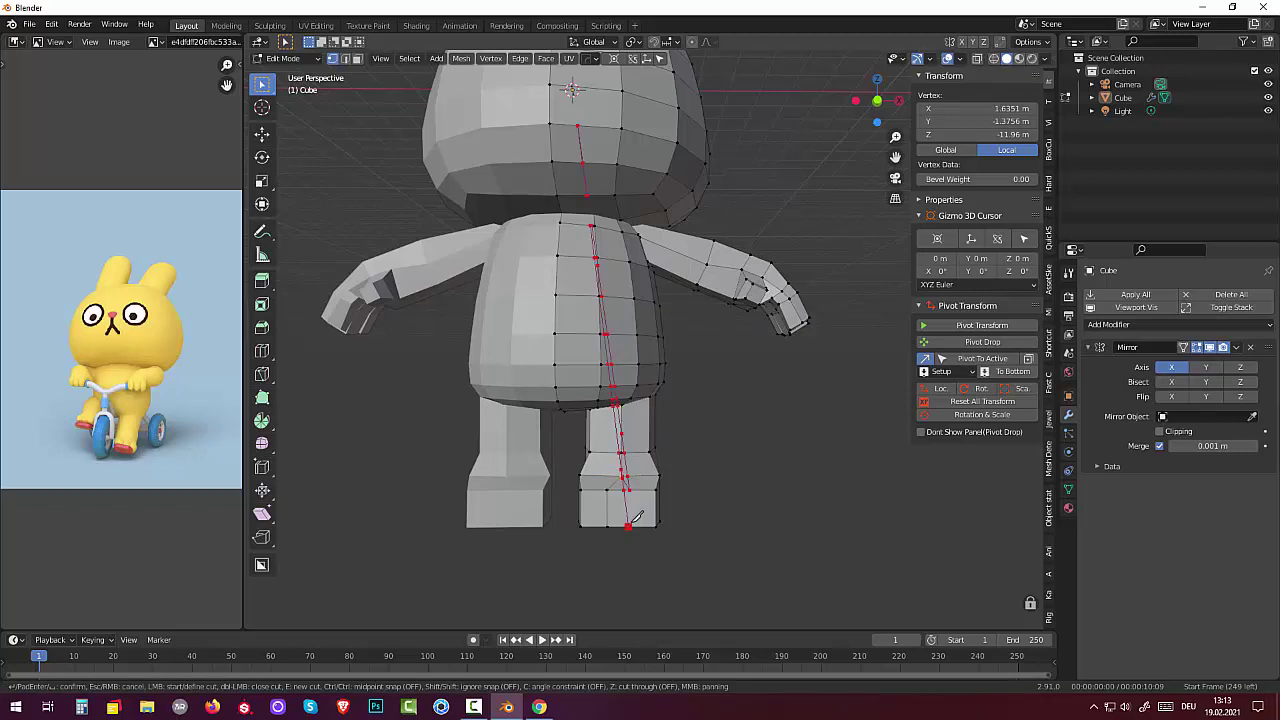
{"action": "key", "text": "Return"}
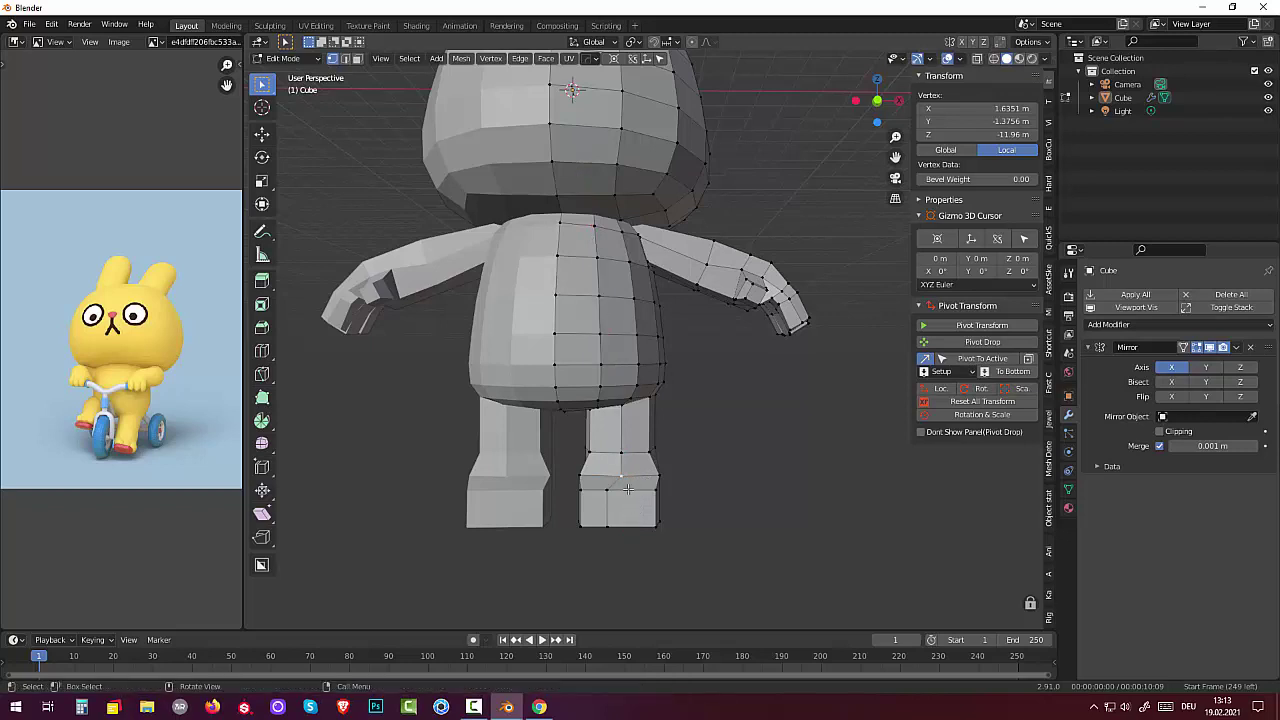
Add another Knife cut on the back of the leg down to its lower edge.
{"action": "middle_click_drag", "start_coordinate": [629, 480], "coordinate": [629, 502]}
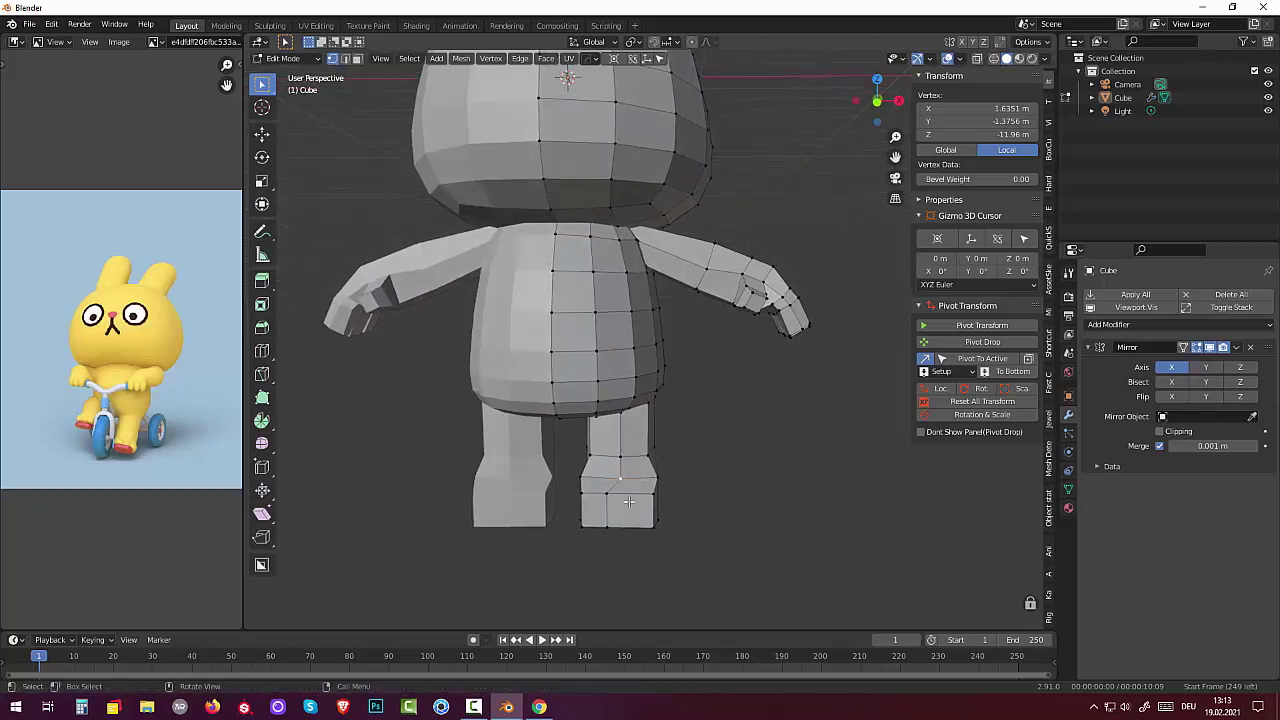
{"action": "key", "text": "k"}
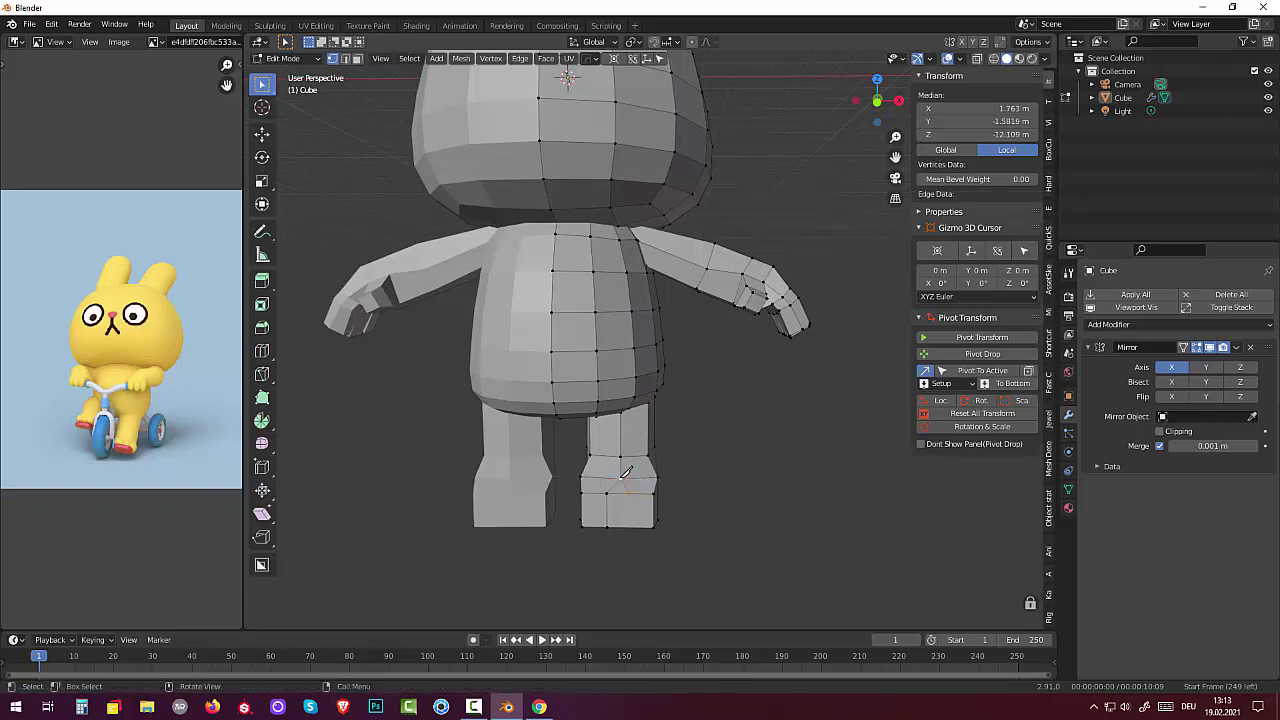
{"action": "key", "text": "Return"}
{"action": "middle_click_drag", "start_coordinate": [621, 478], "coordinate": [630, 426]}
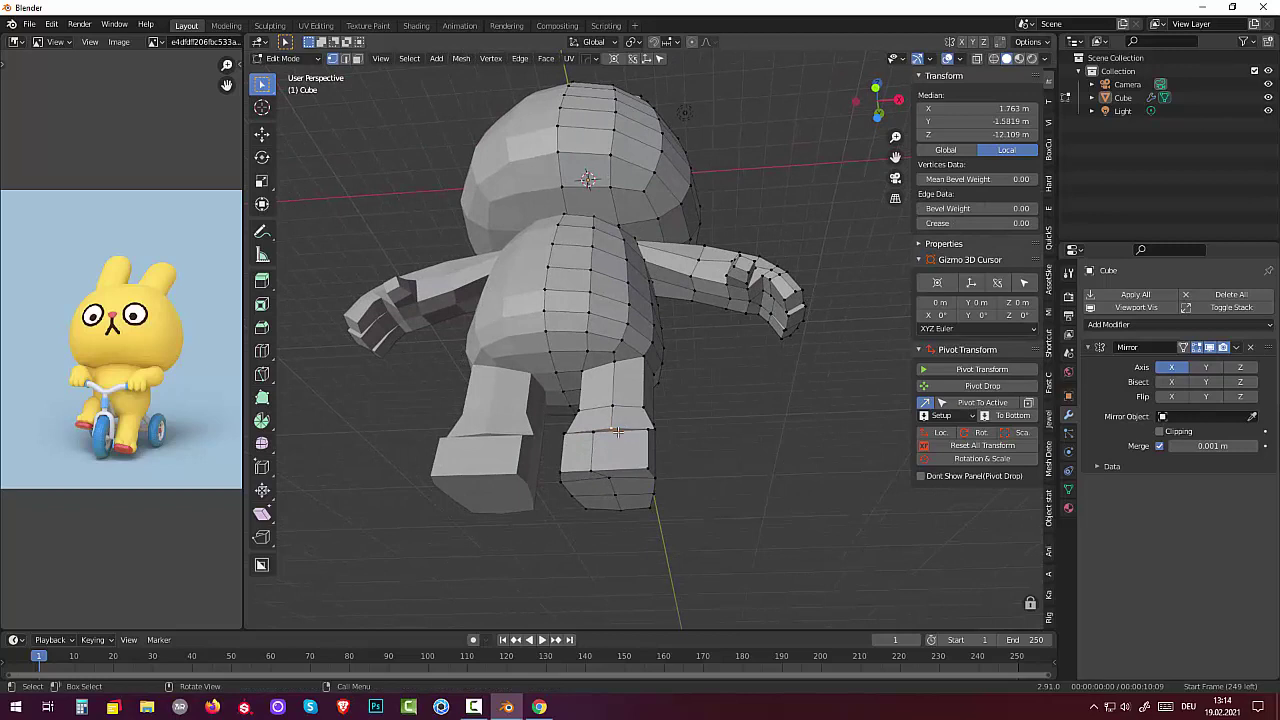
{"action": "left_click", "coordinate": [617, 432]}
{"action": "key", "text": "k"}
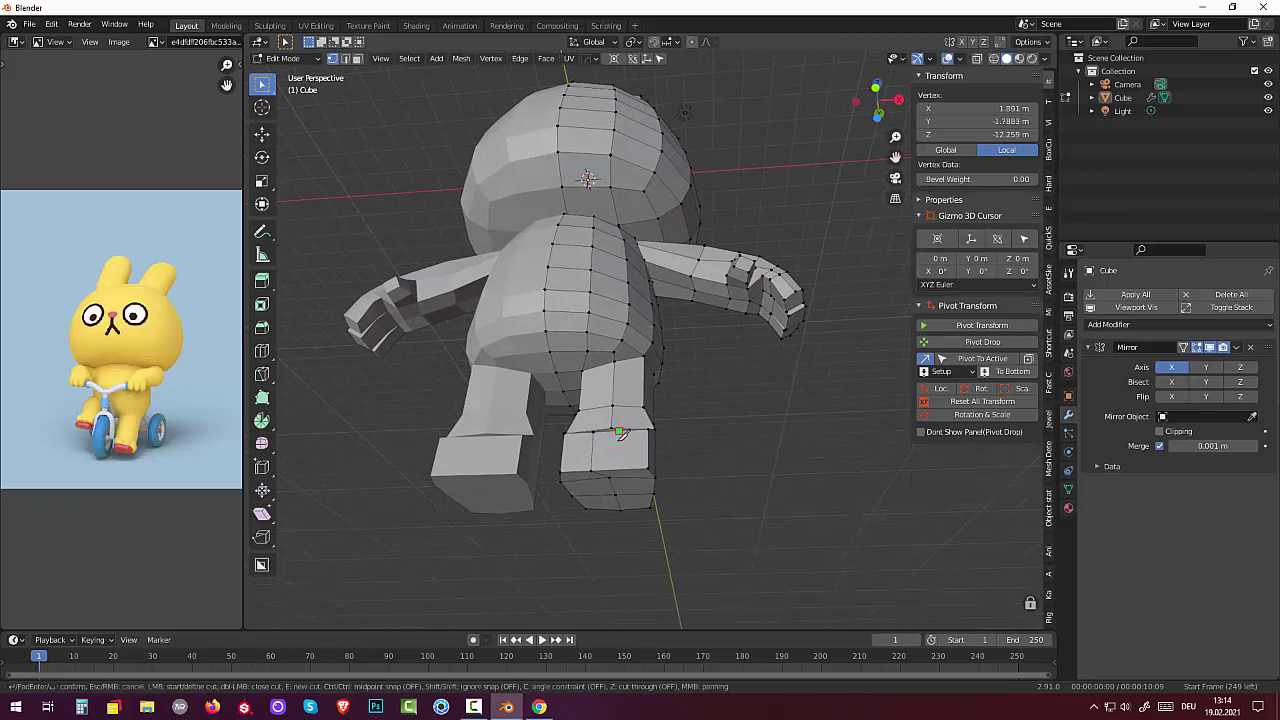
{"action": "left_click", "coordinate": [620, 431]}
{"action": "left_click", "coordinate": [610, 476]}
{"action": "key", "text": "Return"}
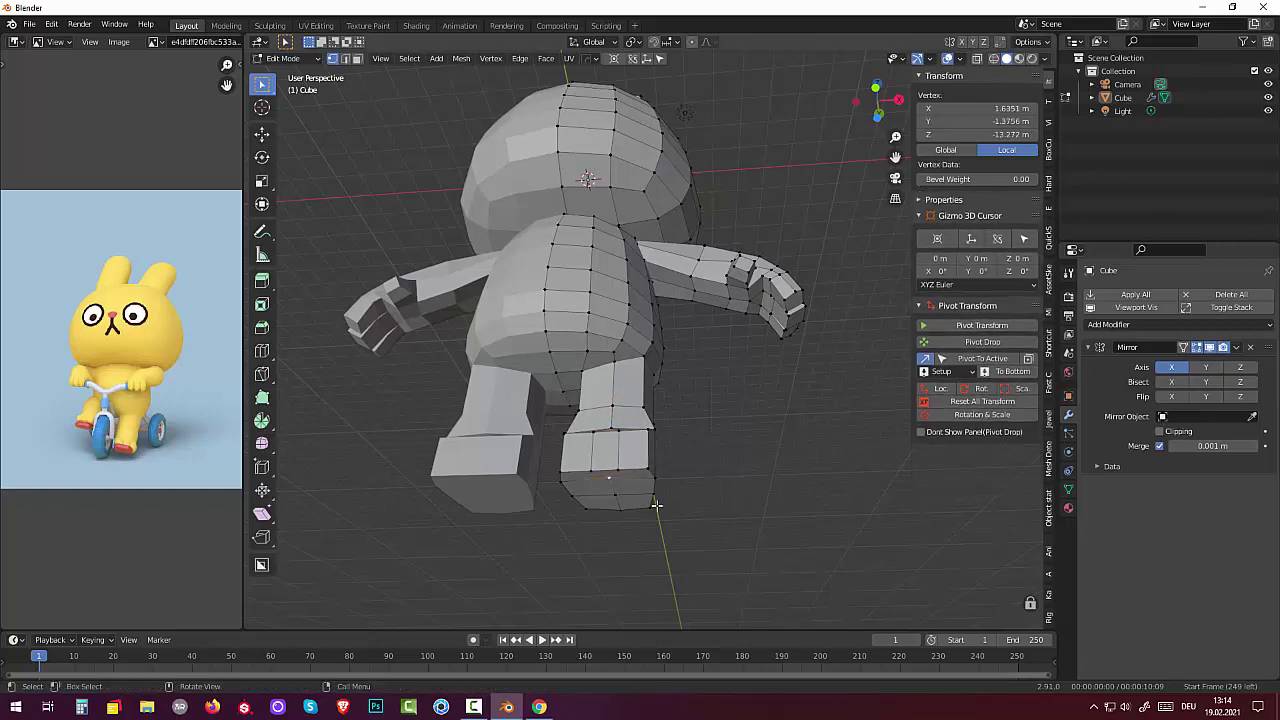
Switch to edge select mode with a front three-quarter view of the bunny.
{"action": "mouse_move", "coordinate": [703, 523]}
{"action": "middle_mouse_down", "text": "alt"}
{"action": "mouse_move", "coordinate": [703, 592]}
{"action": "mouse_move", "coordinate": [712, 578]}
{"action": "mouse_move", "coordinate": [611, 586]}
{"action": "middle_mouse_up", "text": "alt"}
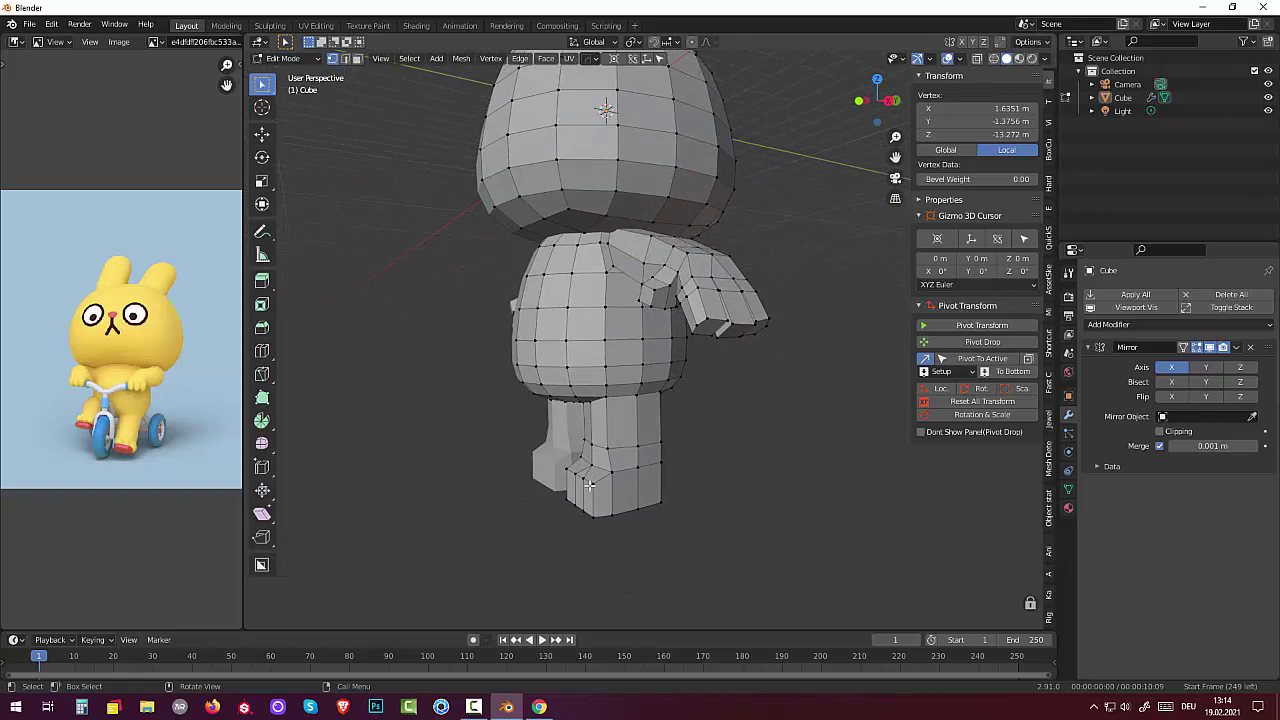
{"action": "middle_click_drag", "start_coordinate": [596, 485], "coordinate": [532, 420]}
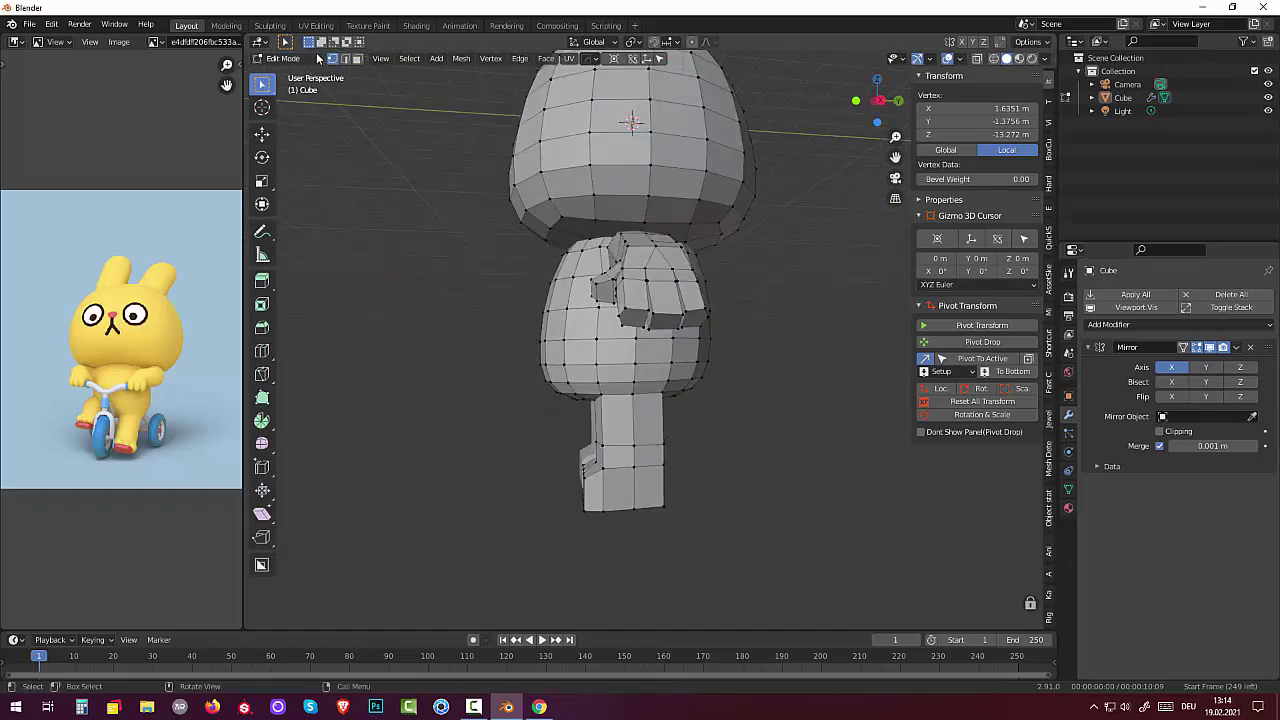
{"action": "left_click", "coordinate": [345, 60]}
{"action": "middle_click_drag", "start_coordinate": [662, 403], "coordinate": [702, 457]}
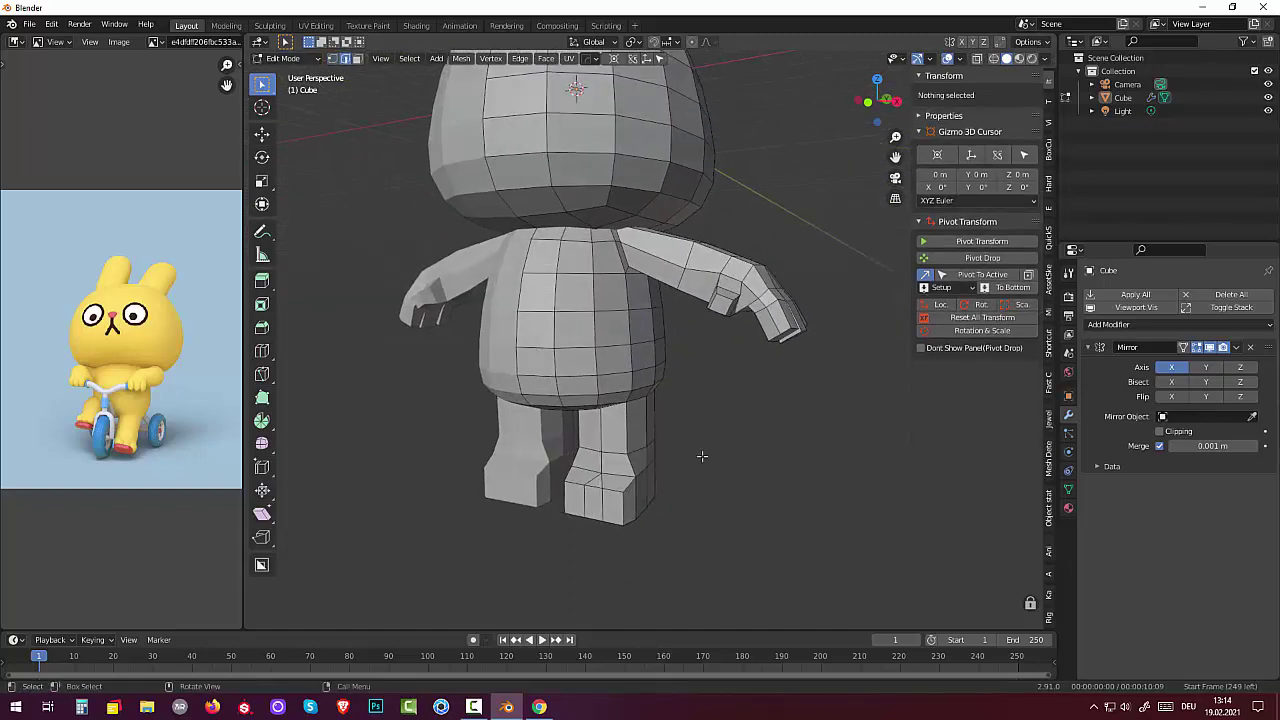
Lower a foot edge by about 0.18 m along Z.
{"action": "left_click", "coordinate": [607, 487]}
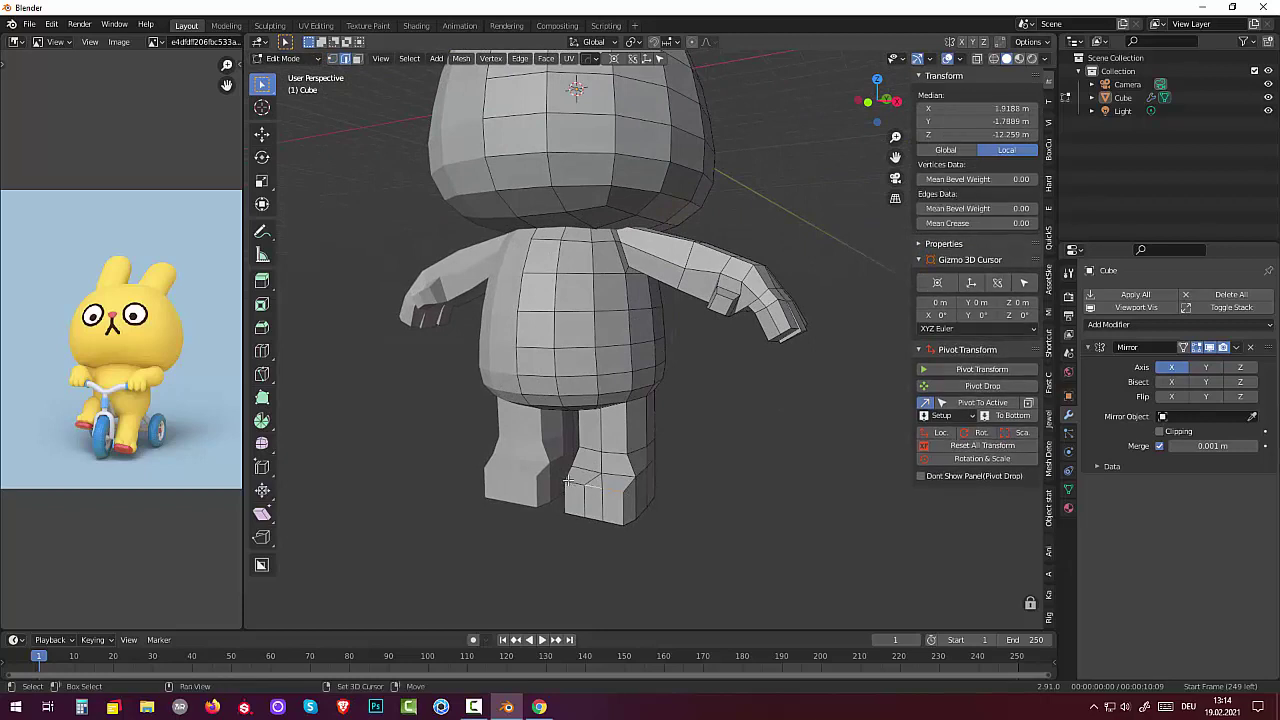
{"action": "mouse_move", "coordinate": [585, 487]}
{"action": "middle_mouse_down"}
{"action": "mouse_move", "coordinate": [728, 508]}
{"action": "mouse_move", "coordinate": [743, 491]}
{"action": "middle_mouse_up"}
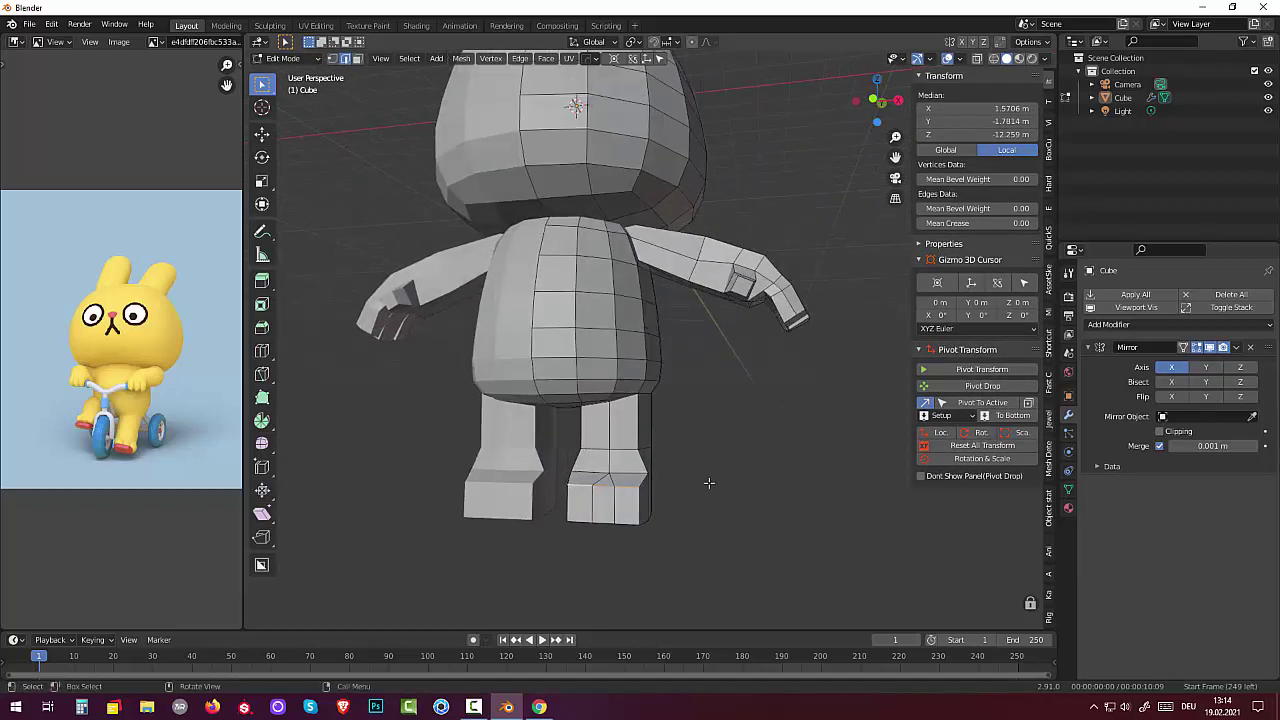
{"action": "key", "text": "g"}
{"action": "key", "text": "z"}
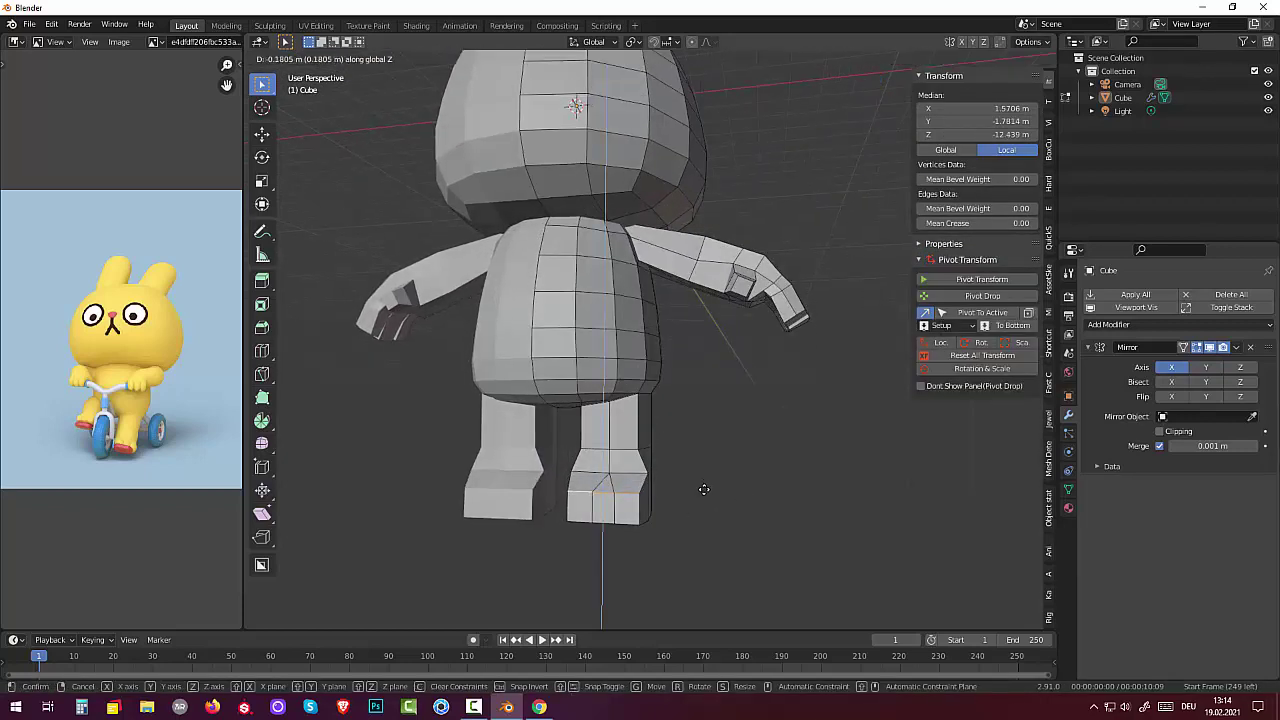
{"action": "left_click", "coordinate": [704, 489]}
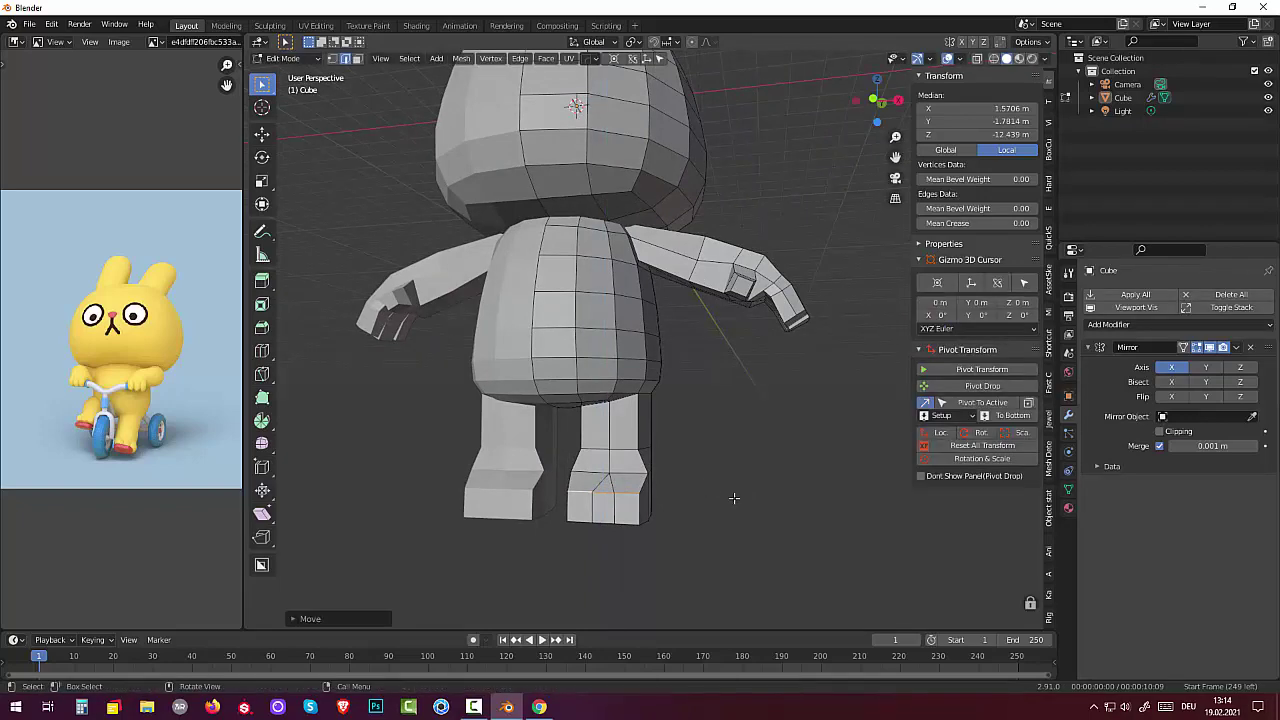
{"action": "mouse_move", "coordinate": [734, 498]}
{"action": "middle_mouse_down"}
{"action": "mouse_move", "coordinate": [666, 523]}
{"action": "mouse_move", "coordinate": [751, 537]}
{"action": "mouse_move", "coordinate": [697, 504]}
{"action": "middle_mouse_up"}
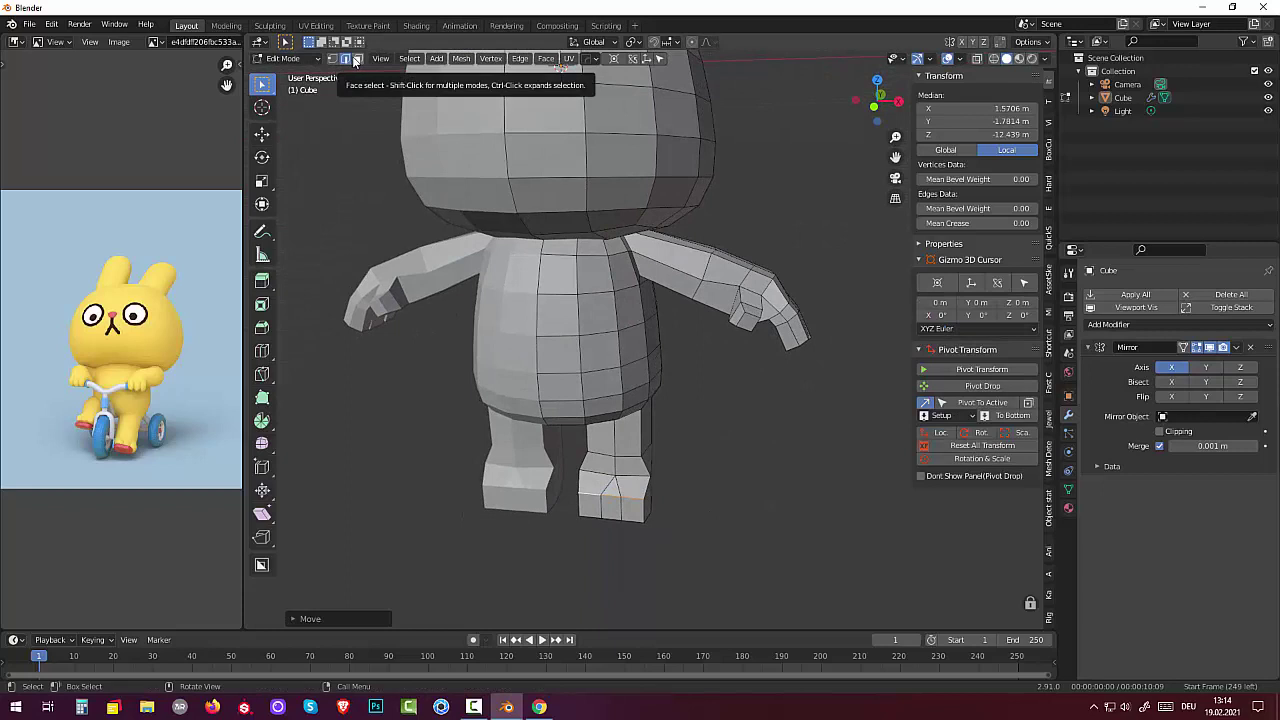
Select another foot edge and switch to face select mode.
{"action": "left_click", "coordinate": [591, 503]}
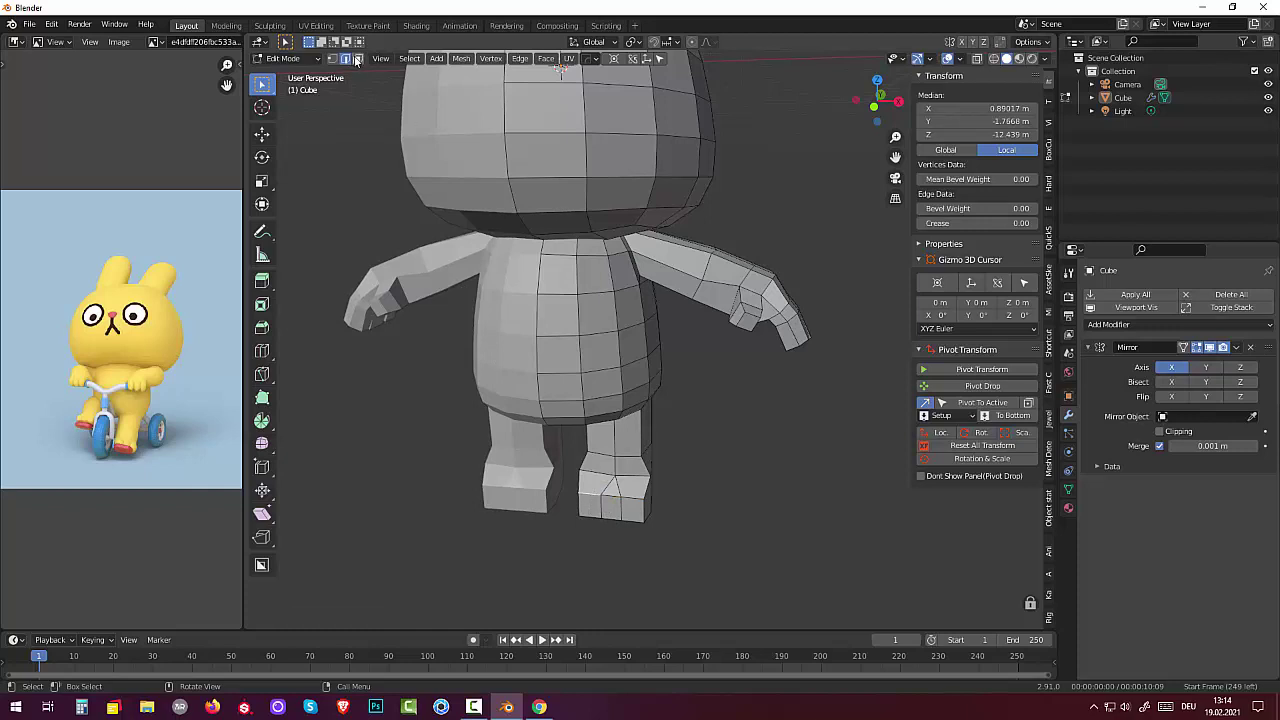
{"action": "left_click", "coordinate": [357, 60]}
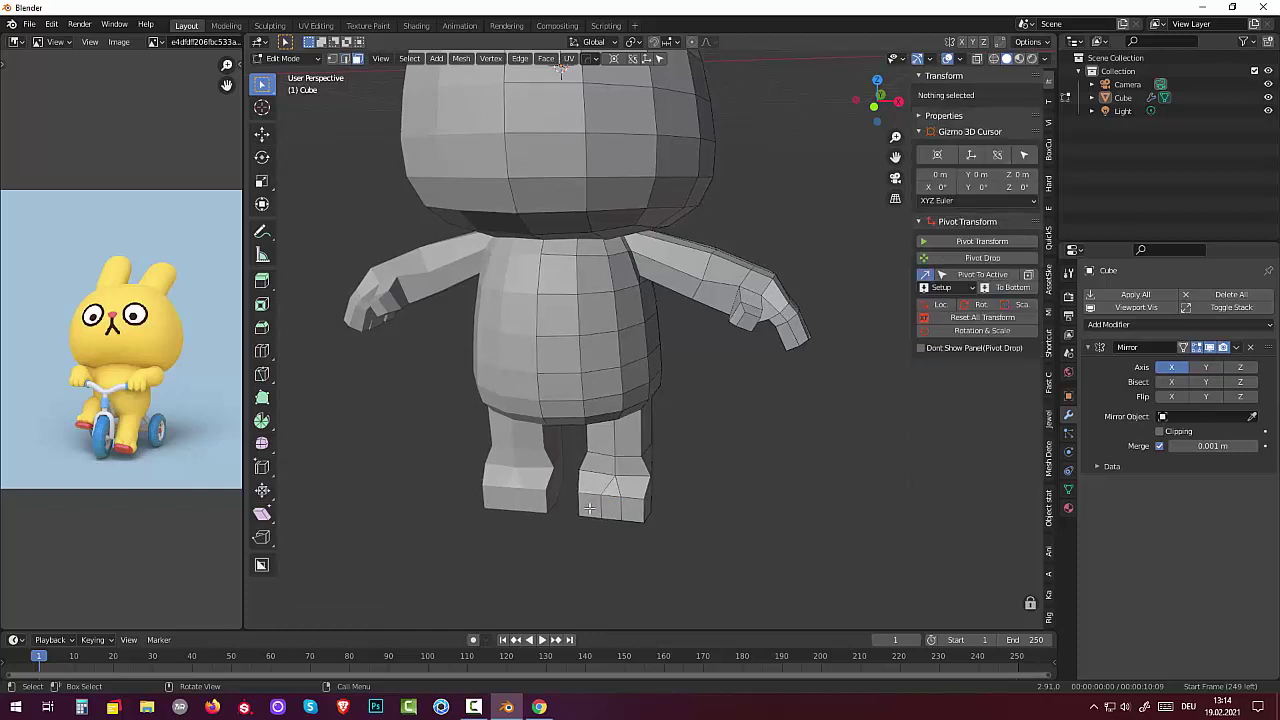
{"action": "mouse_move", "coordinate": [588, 508]}
{"action": "middle_mouse_down"}
{"action": "mouse_move", "coordinate": [627, 458]}
{"action": "mouse_move", "coordinate": [618, 474]}
{"action": "middle_mouse_up"}
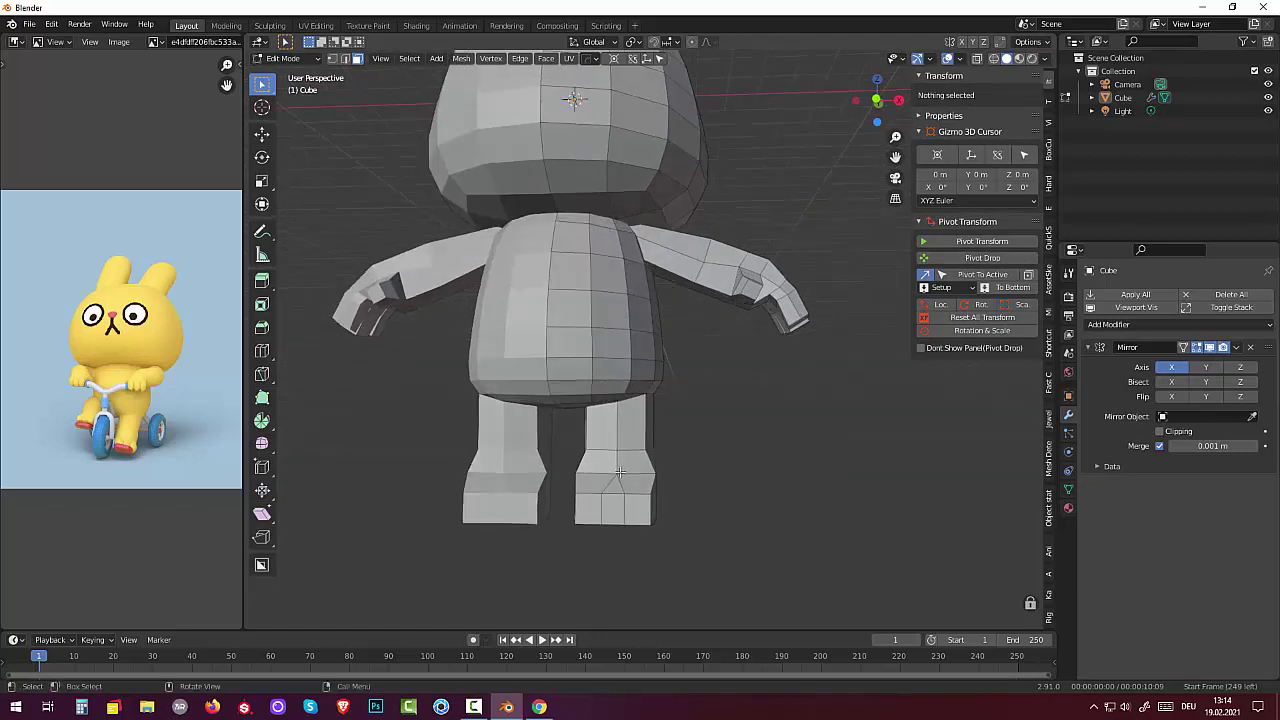
Extrude a front foot face outward as the first toe.
{"action": "left_click", "coordinate": [585, 514]}
{"action": "left_click", "coordinate": [614, 513], "text": "shift"}
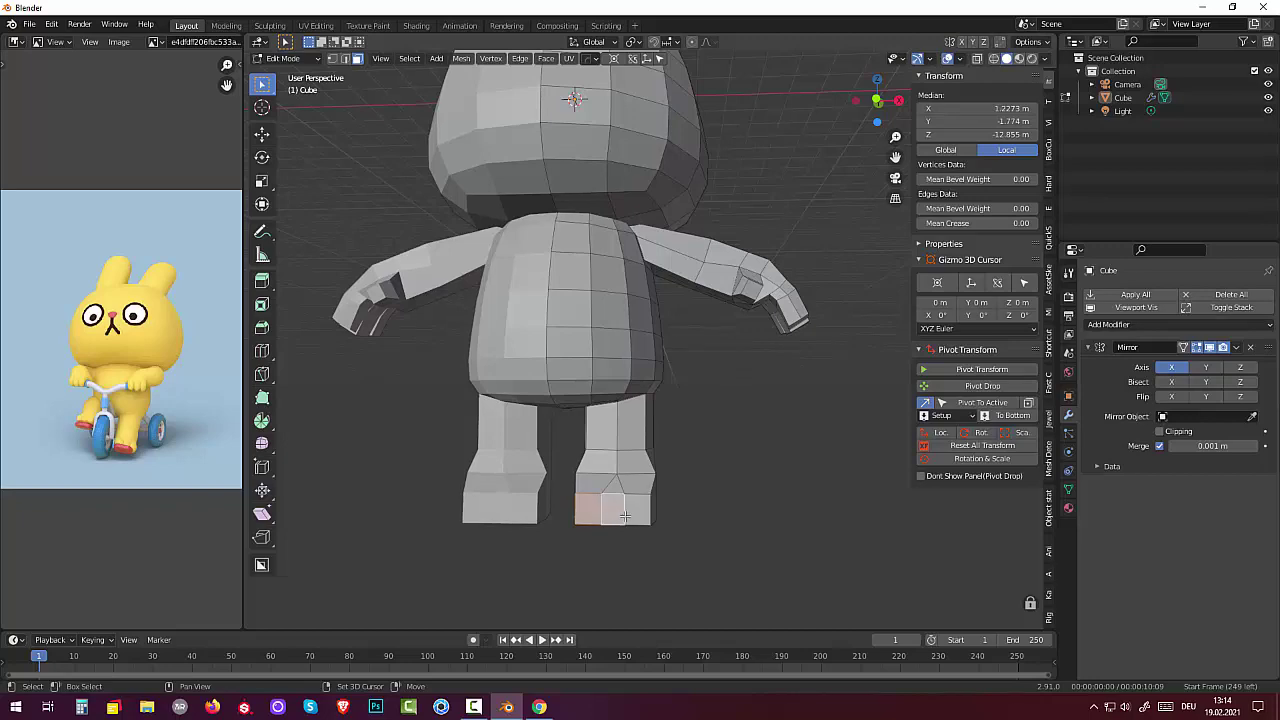
{"action": "left_click", "coordinate": [590, 510]}
{"action": "mouse_move", "coordinate": [694, 584]}
{"action": "middle_mouse_down"}
{"action": "mouse_move", "coordinate": [793, 85]}
{"action": "mouse_move", "coordinate": [820, 120]}
{"action": "middle_mouse_up"}
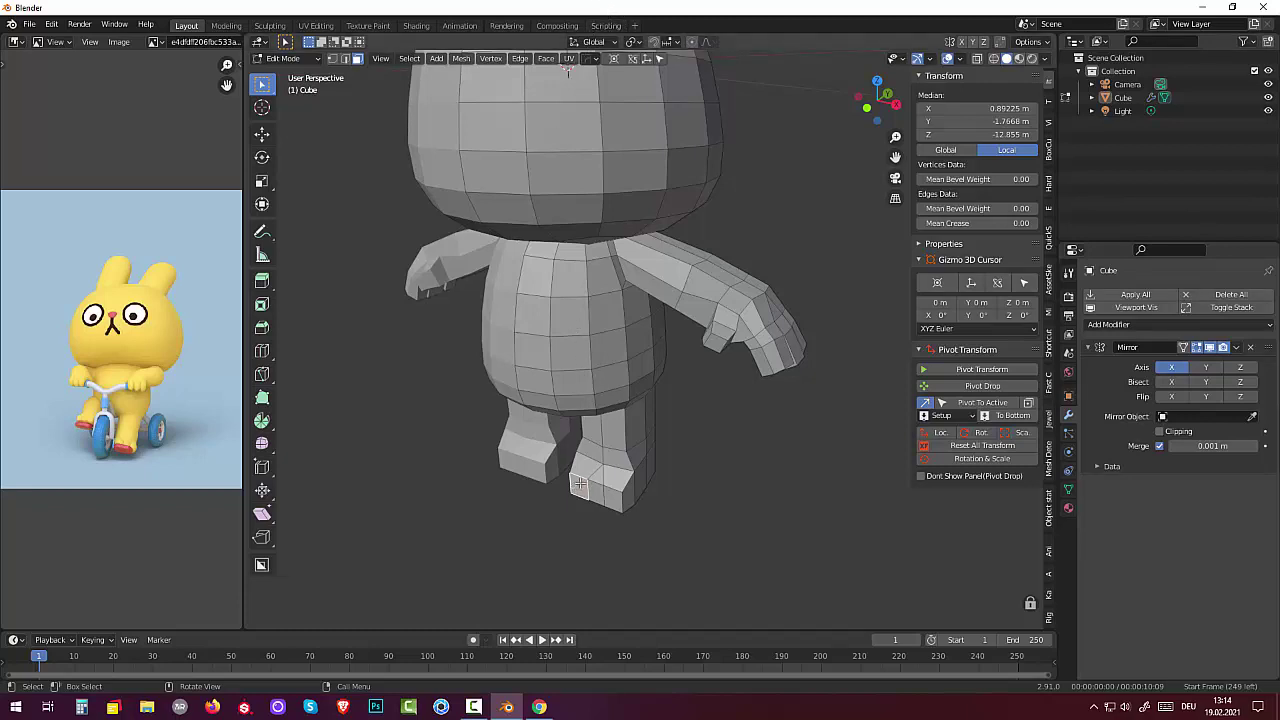
{"action": "key", "text": "e"}
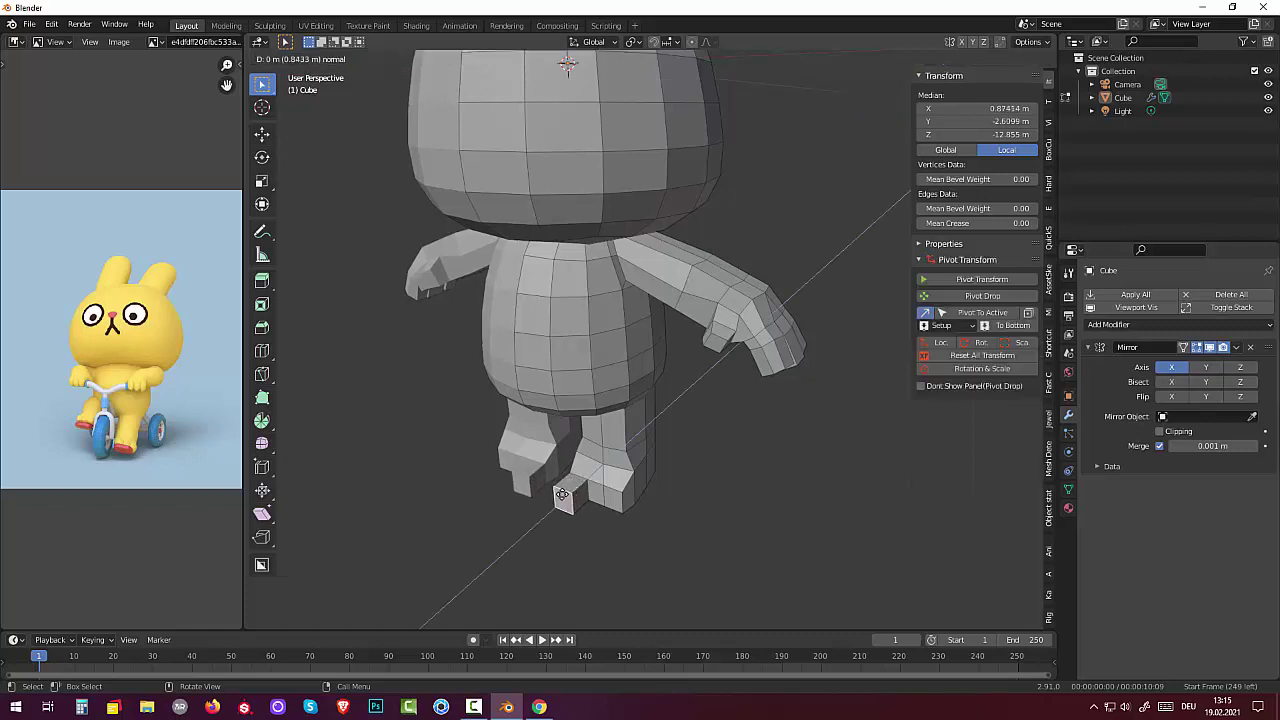
{"action": "left_click", "coordinate": [560, 494]}
Extrude a second toe from another foot face, cancelling a third extrusion.
{"action": "left_click", "coordinate": [594, 490]}
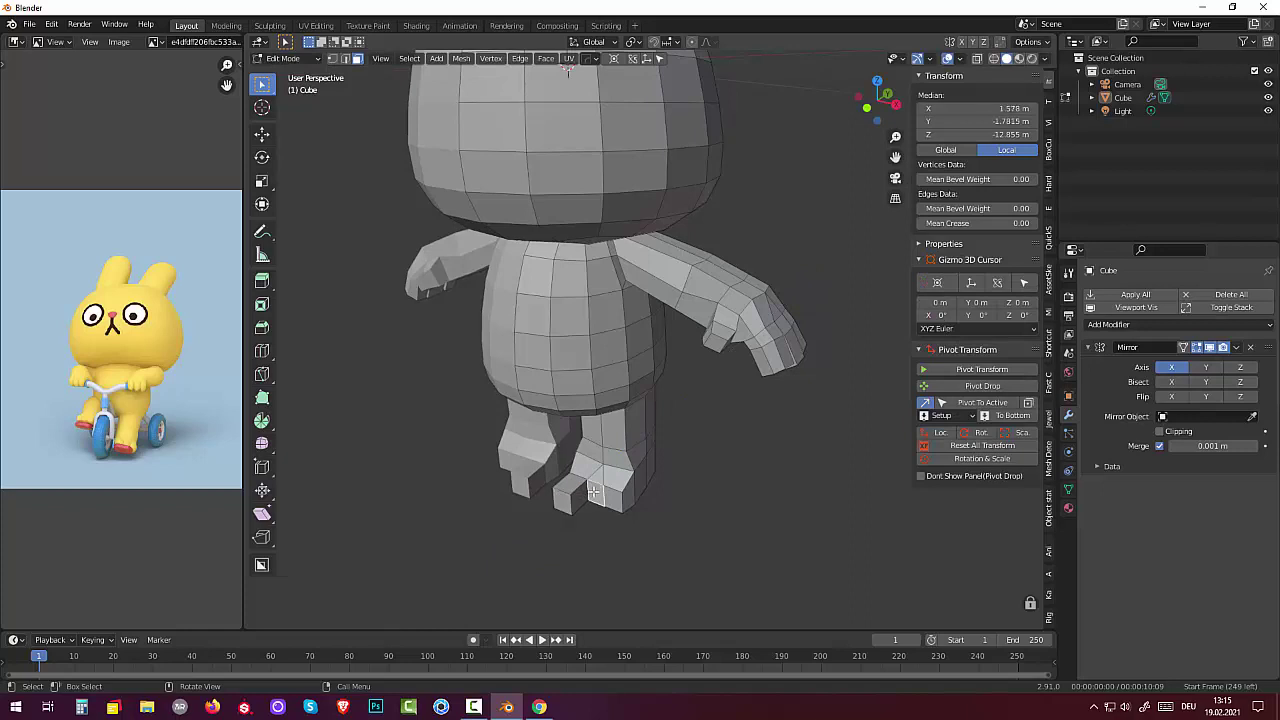
{"action": "key", "text": "e"}
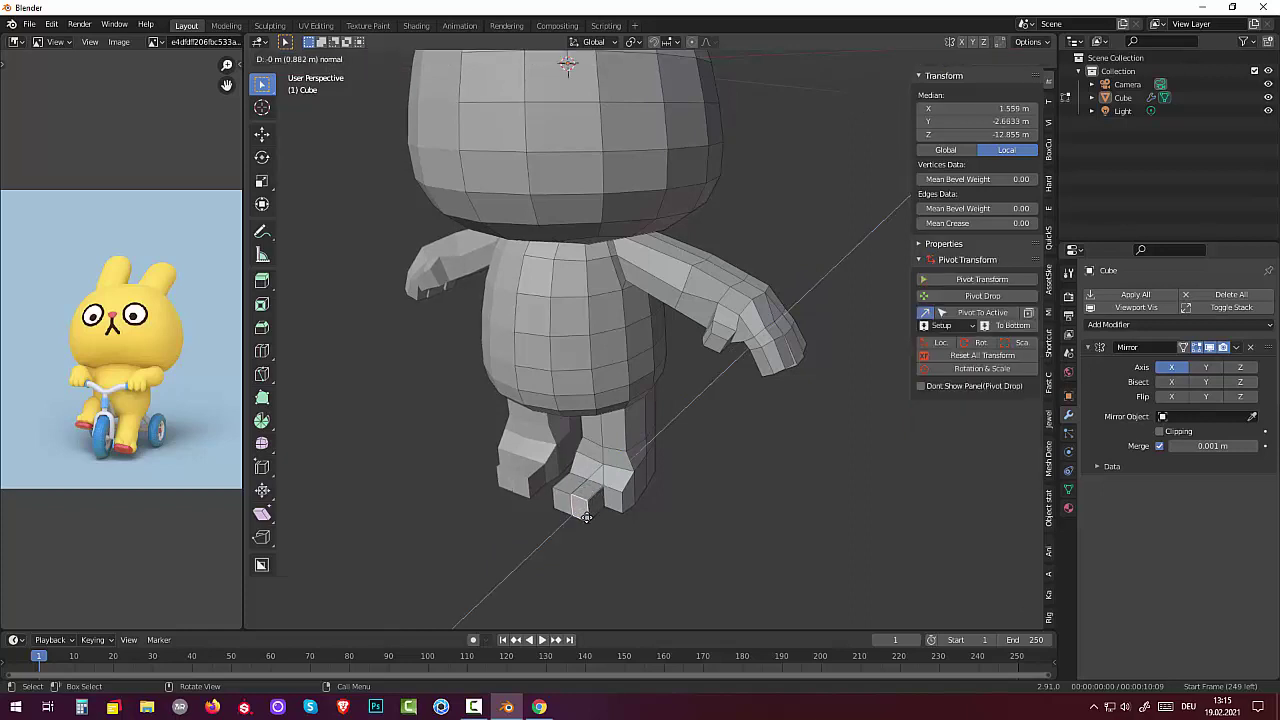
{"action": "left_click", "coordinate": [586, 516]}
{"action": "key", "text": "e"}
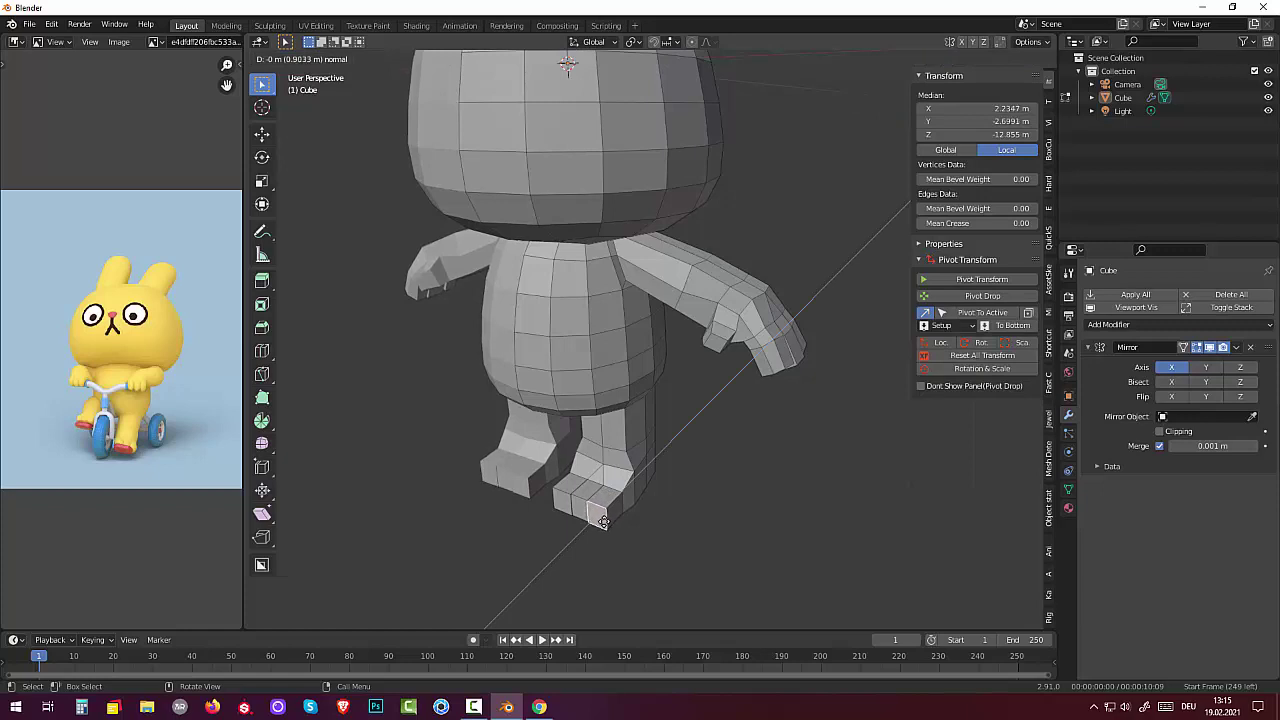
{"action": "right_click", "coordinate": [603, 521]}
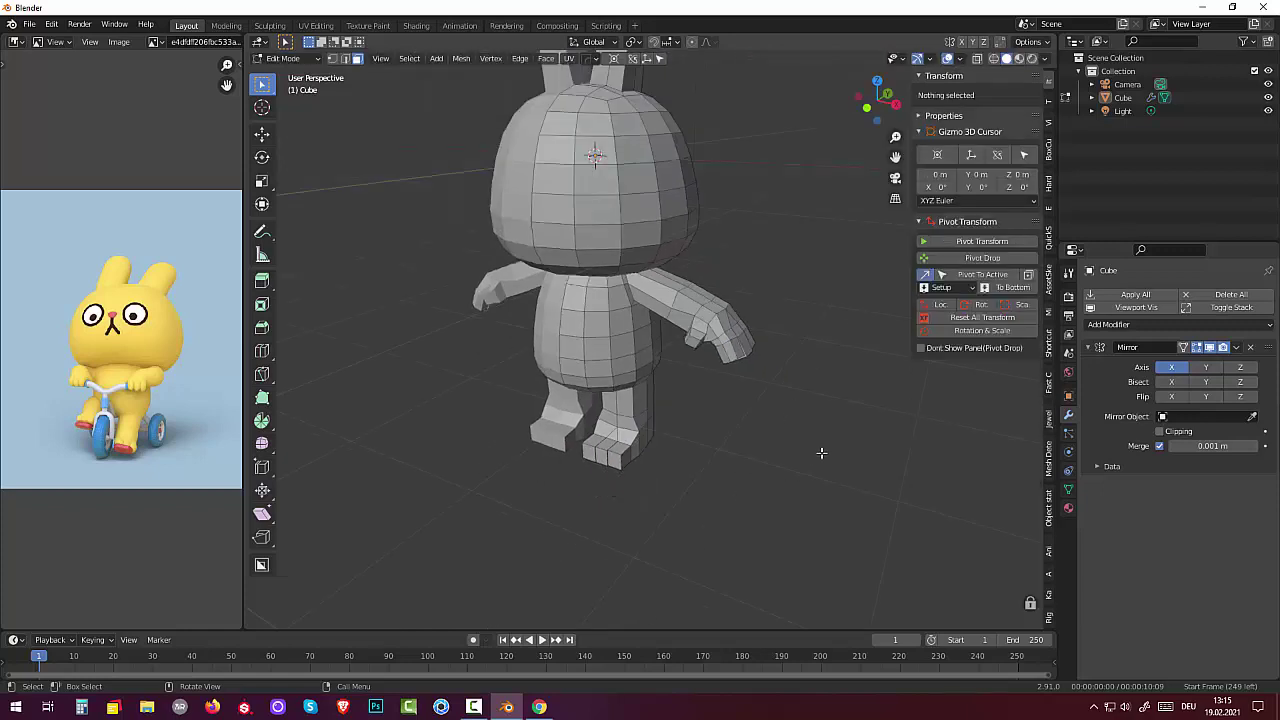
{"action": "middle_click_drag", "start_coordinate": [821, 453], "coordinate": [857, 409]}
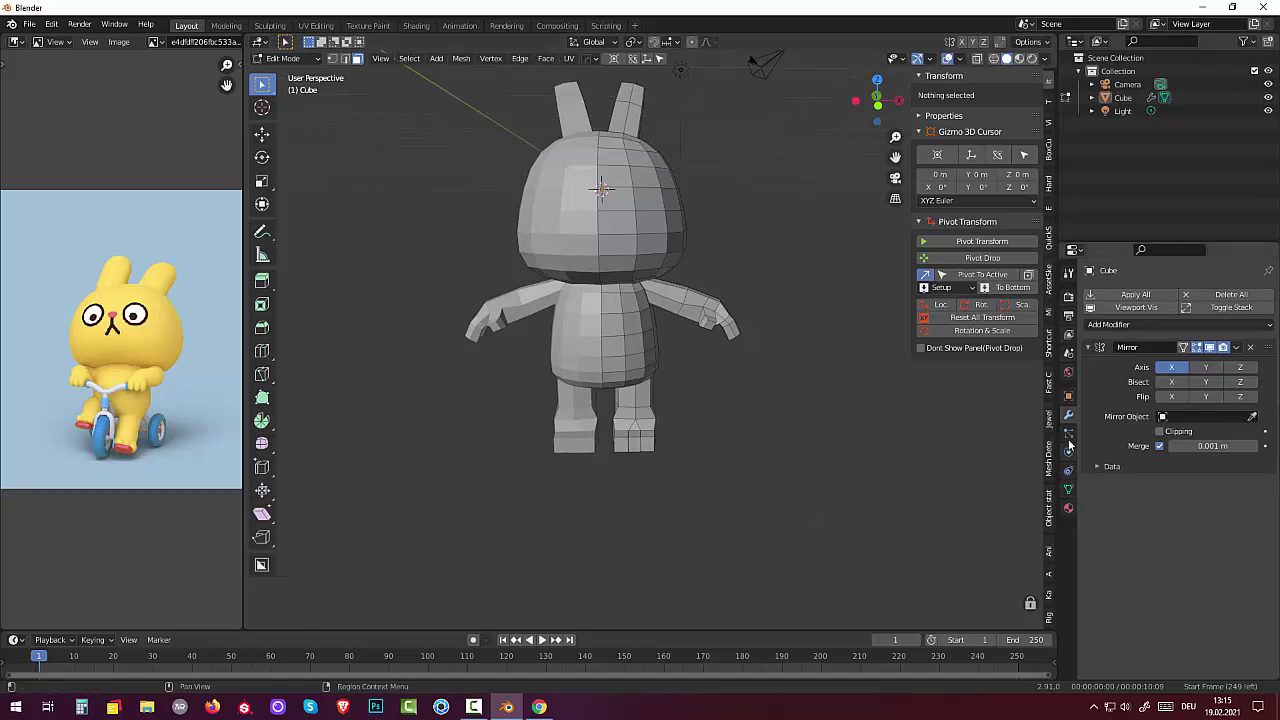
Add a Catmull-Clark Subdivision Surface modifier (viewport 1, render 2), then view the feet from below.
{"action": "left_click", "coordinate": [1095, 326]}
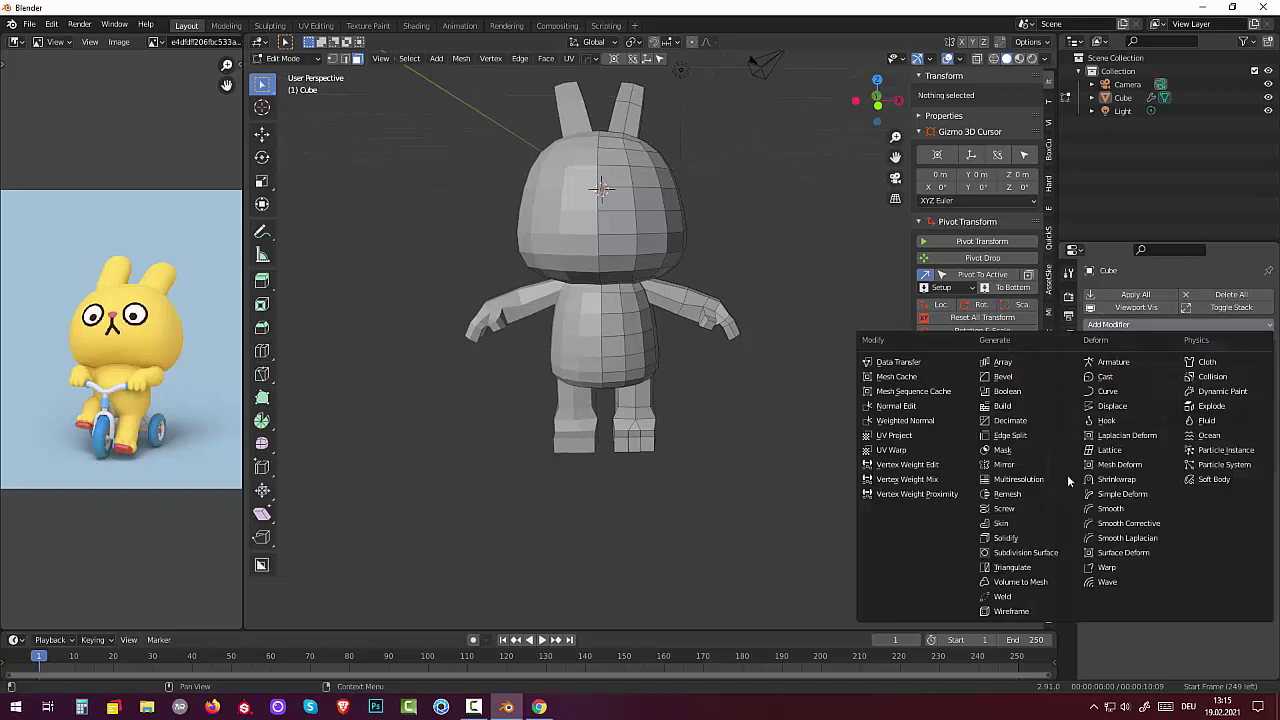
{"action": "left_click", "coordinate": [1042, 552]}
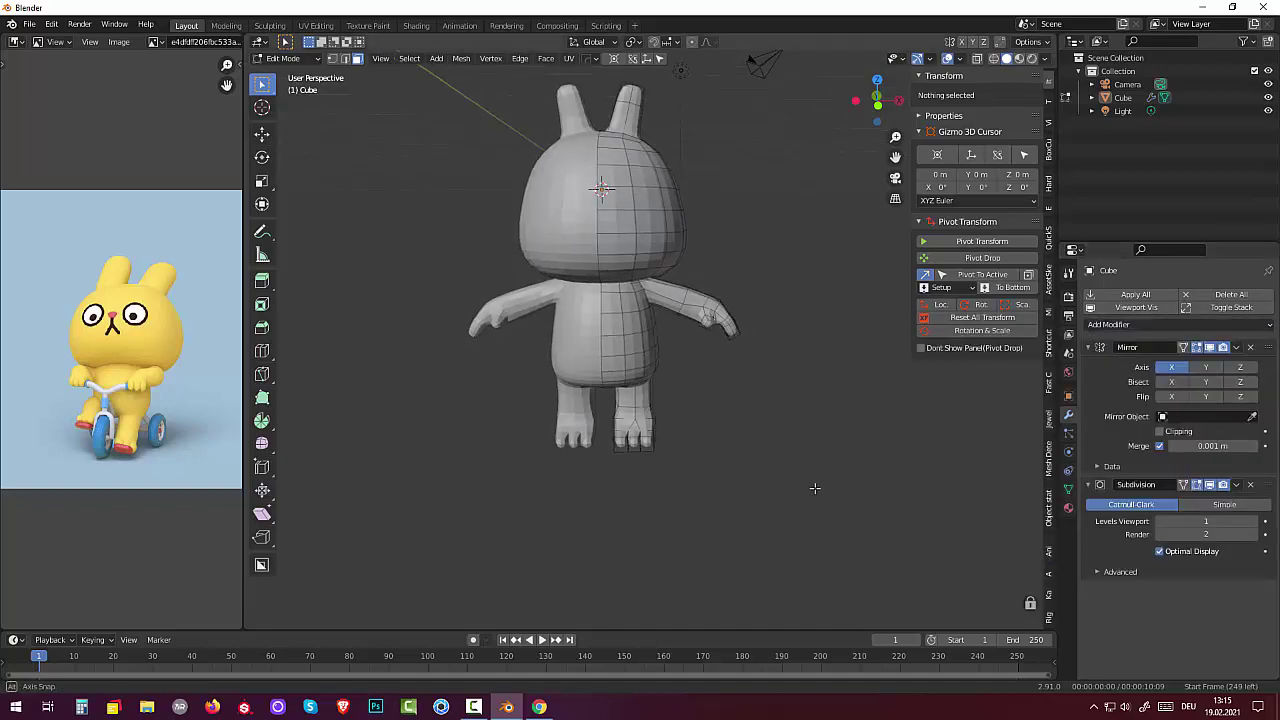
{"action": "mouse_move", "coordinate": [814, 486]}
{"action": "middle_mouse_down"}
{"action": "mouse_move", "coordinate": [797, 449]}
{"action": "mouse_move", "coordinate": [803, 414]}
{"action": "mouse_move", "coordinate": [743, 443]}
{"action": "mouse_move", "coordinate": [713, 562]}
{"action": "mouse_move", "coordinate": [809, 551]}
{"action": "mouse_move", "coordinate": [764, 536]}
{"action": "middle_mouse_up"}
{"action": "scroll", "coordinate": [757, 438], "scroll_direction": "up", "scroll_amount": 3}
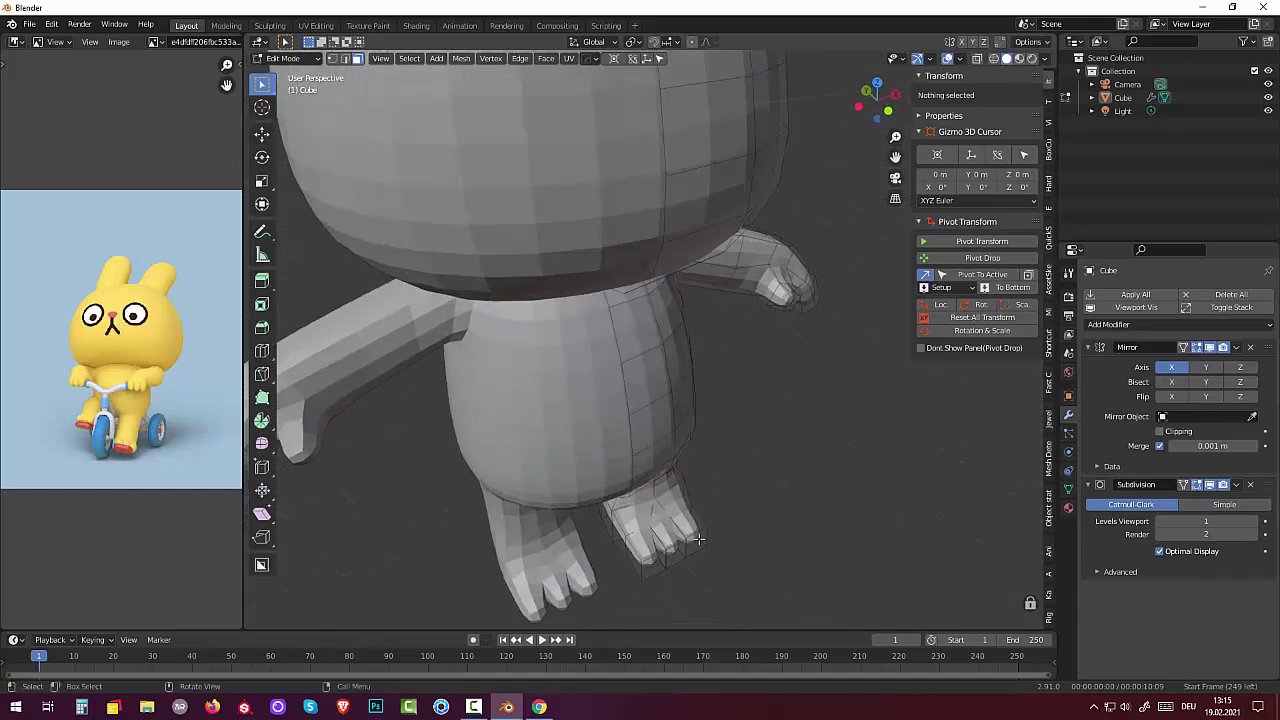
Switch to face select on the foot and add a centred loop cut across the toe.
{"action": "left_click", "coordinate": [633, 549]}
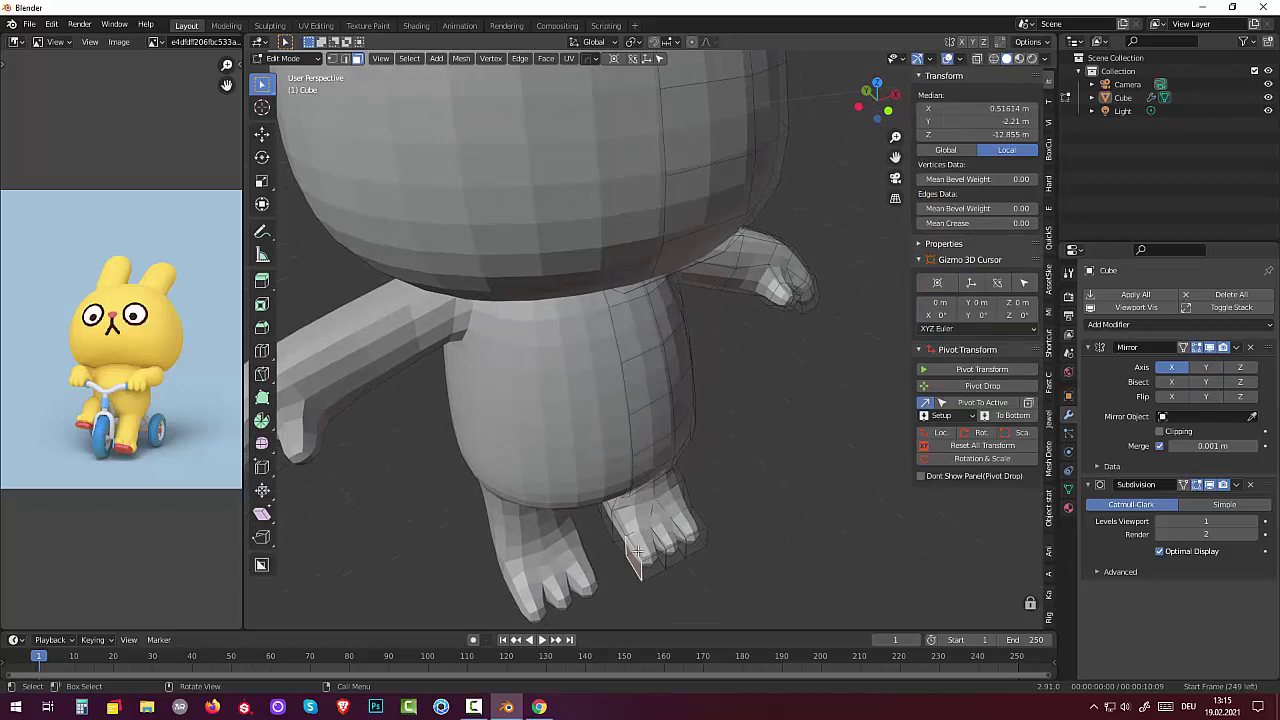
{"action": "left_click", "coordinate": [357, 62]}
{"action": "left_click", "coordinate": [640, 546]}
{"action": "scroll", "coordinate": [644, 565], "scroll_direction": "up", "scroll_amount": 1}
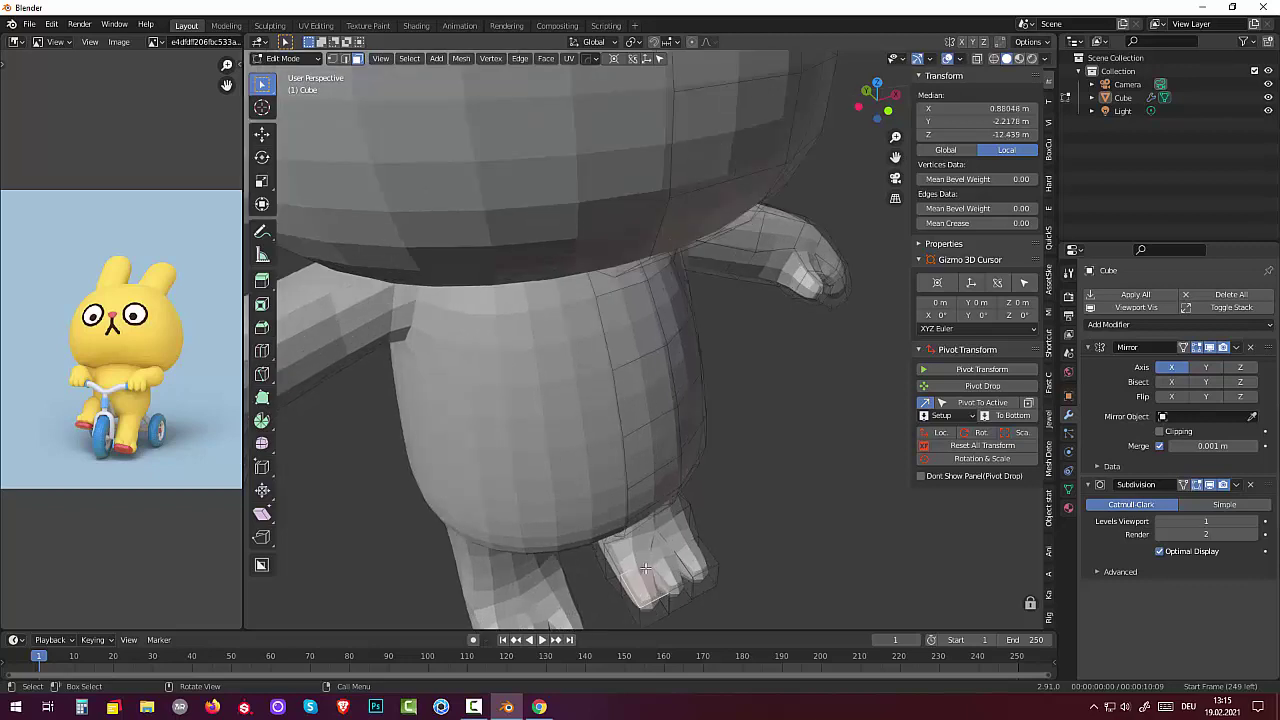
{"action": "key", "text": "ctrl+r"}
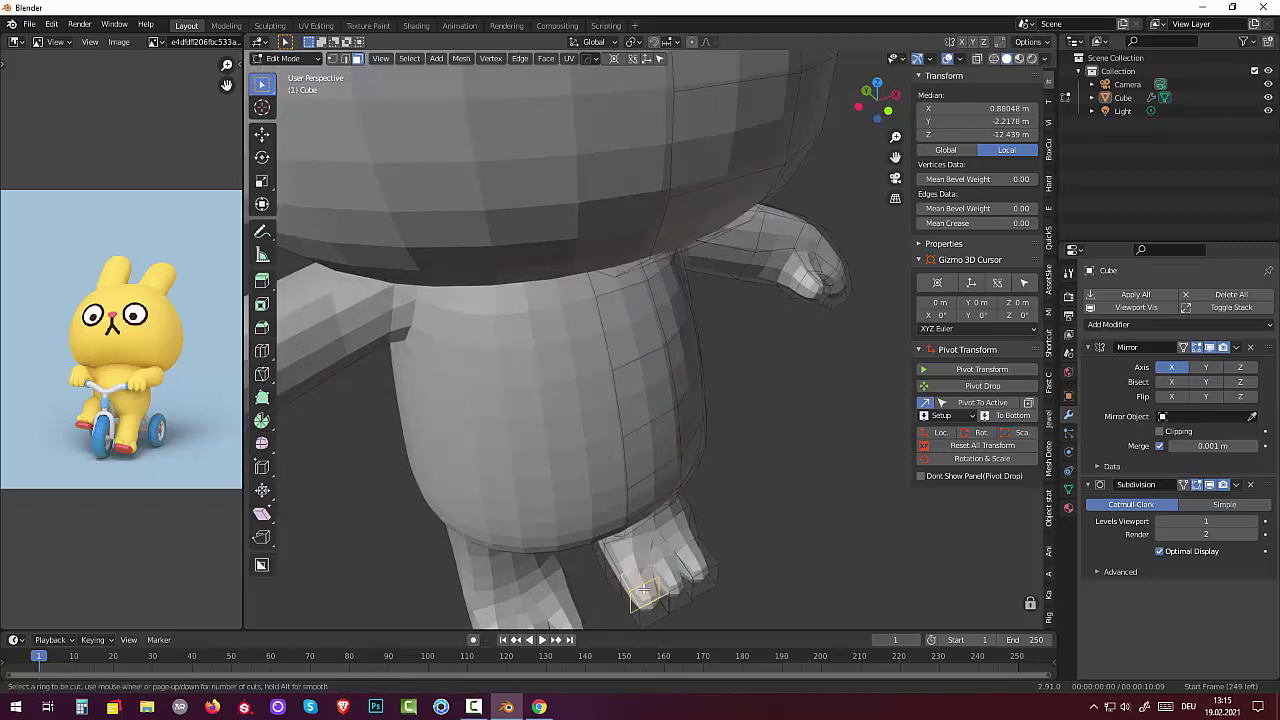
{"action": "left_click", "coordinate": [643, 590]}
{"action": "right_click", "coordinate": [650, 586]}
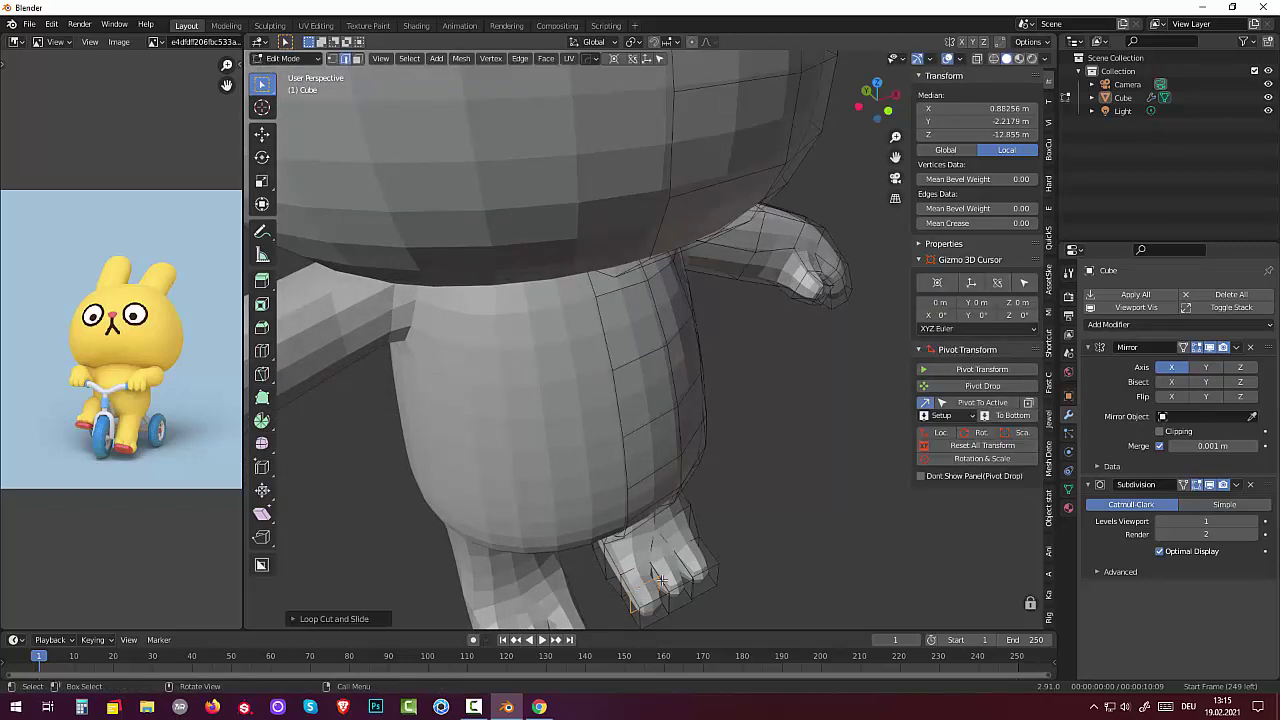
{"action": "left_click", "coordinate": [686, 566]}
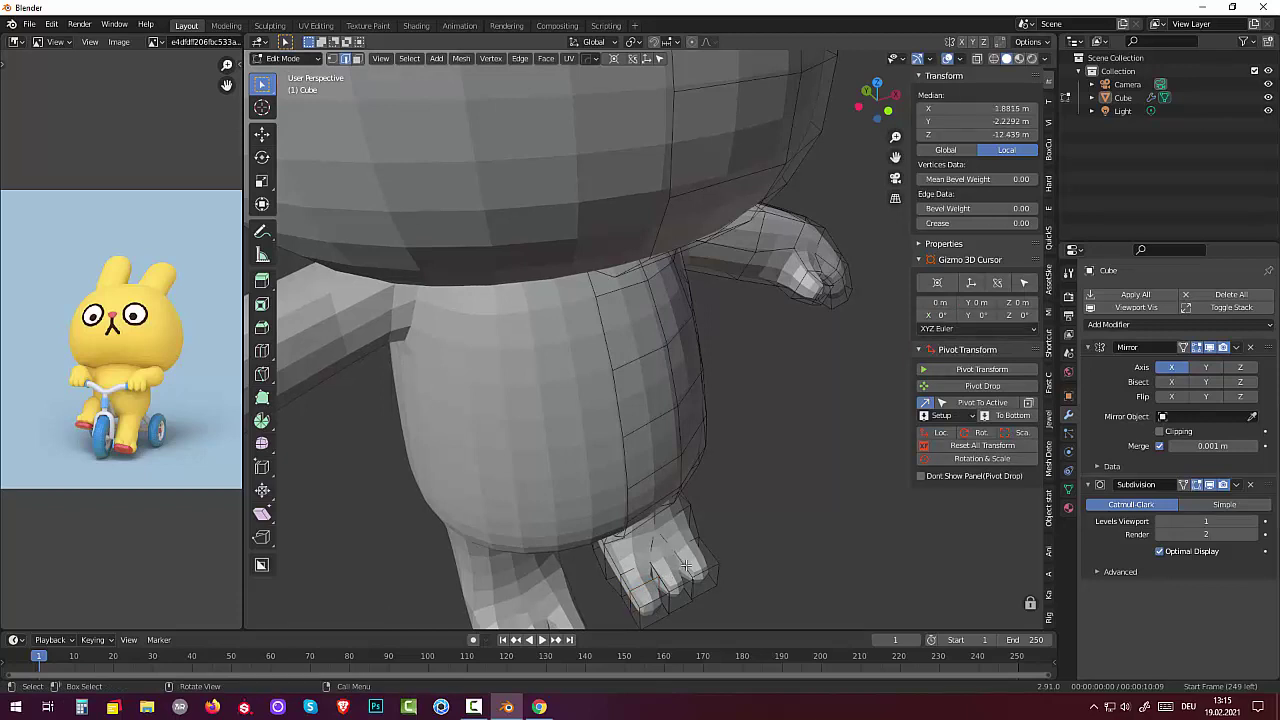
{"action": "left_click", "coordinate": [667, 585]}
{"action": "left_click", "coordinate": [686, 570]}
{"action": "middle_click_drag", "start_coordinate": [734, 586], "coordinate": [680, 578]}
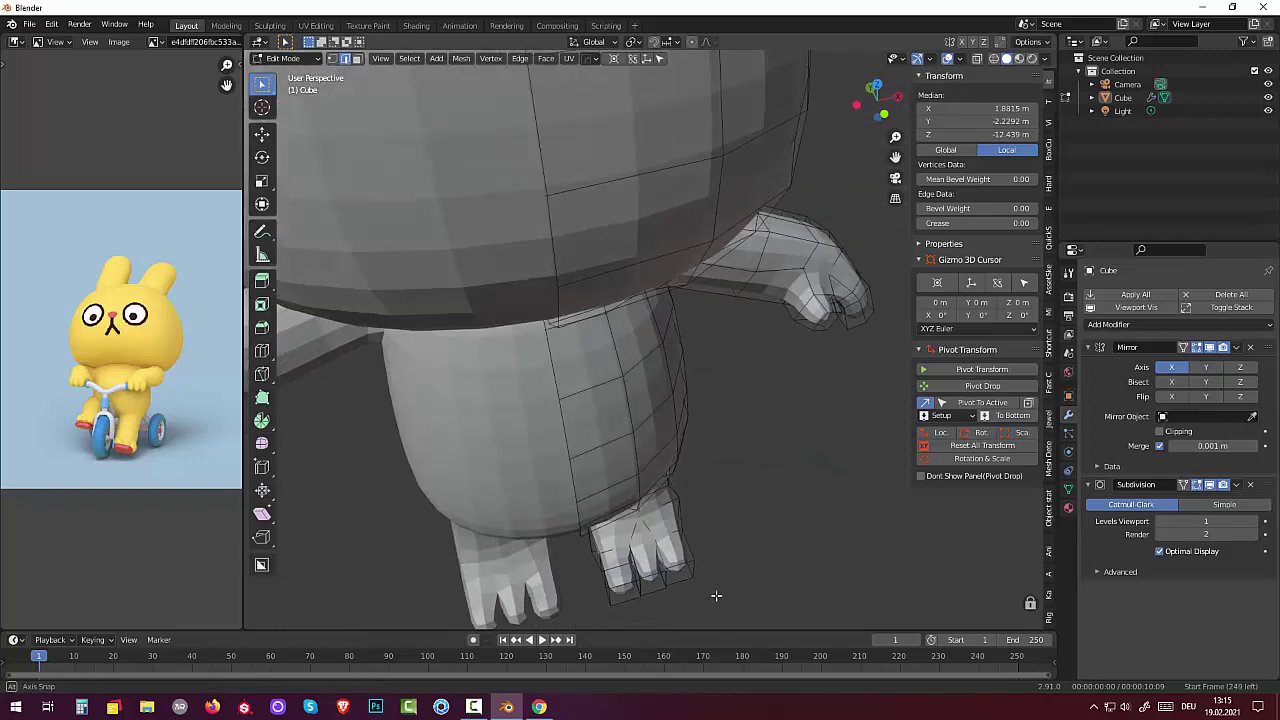
Add a second centred loop cut across the toes and edge-slide a foot loop into place.
{"action": "key", "text": "ctrl+r"}
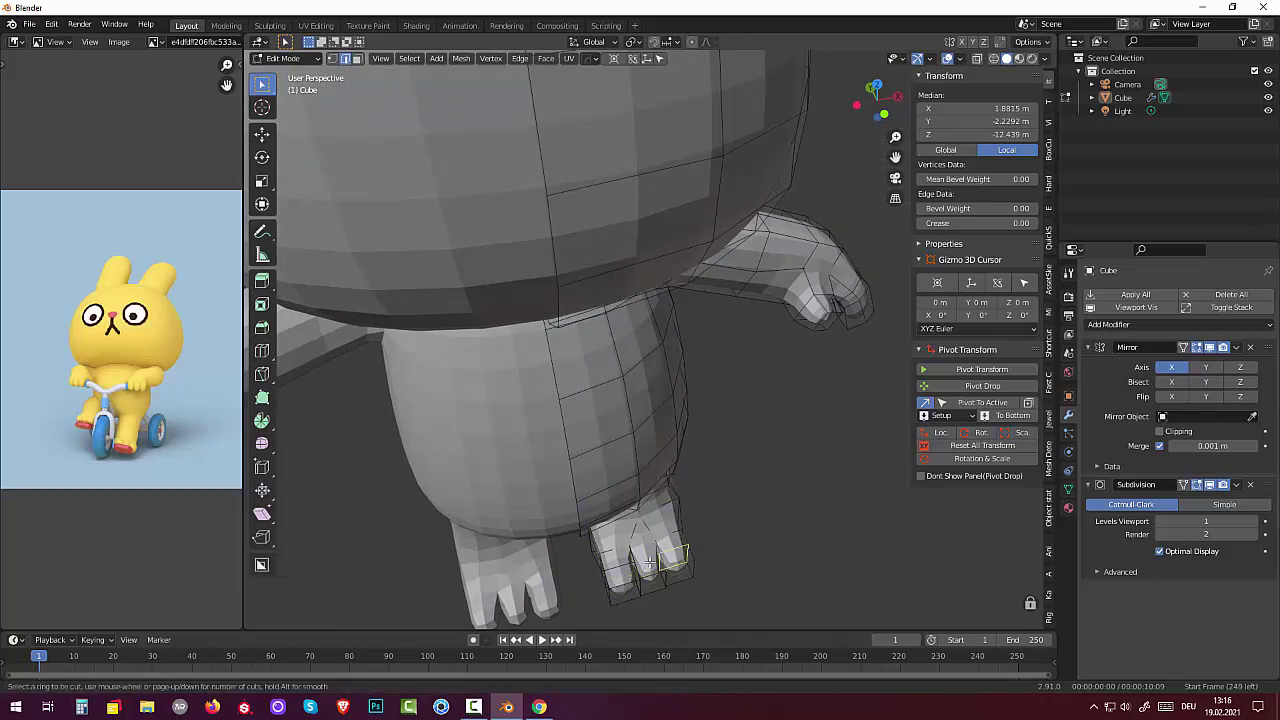
{"action": "left_click", "coordinate": [645, 565]}
{"action": "right_click", "coordinate": [645, 562]}
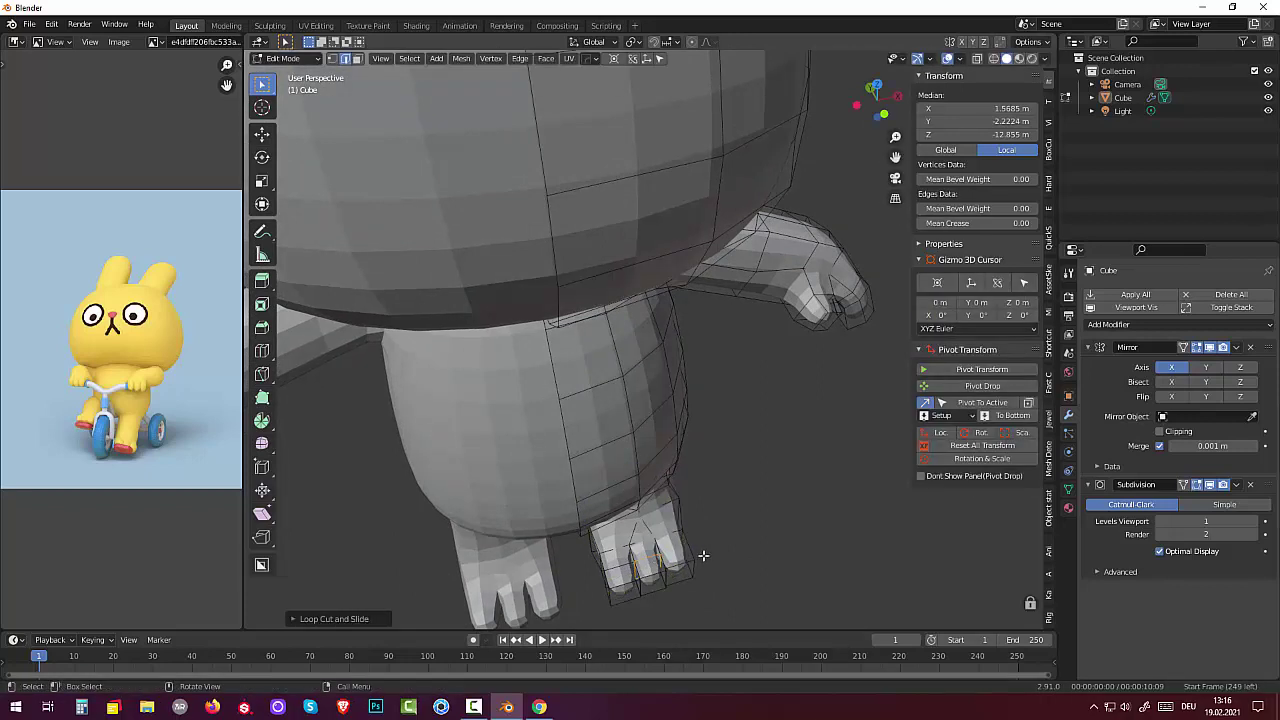
{"action": "left_click", "coordinate": [689, 549]}
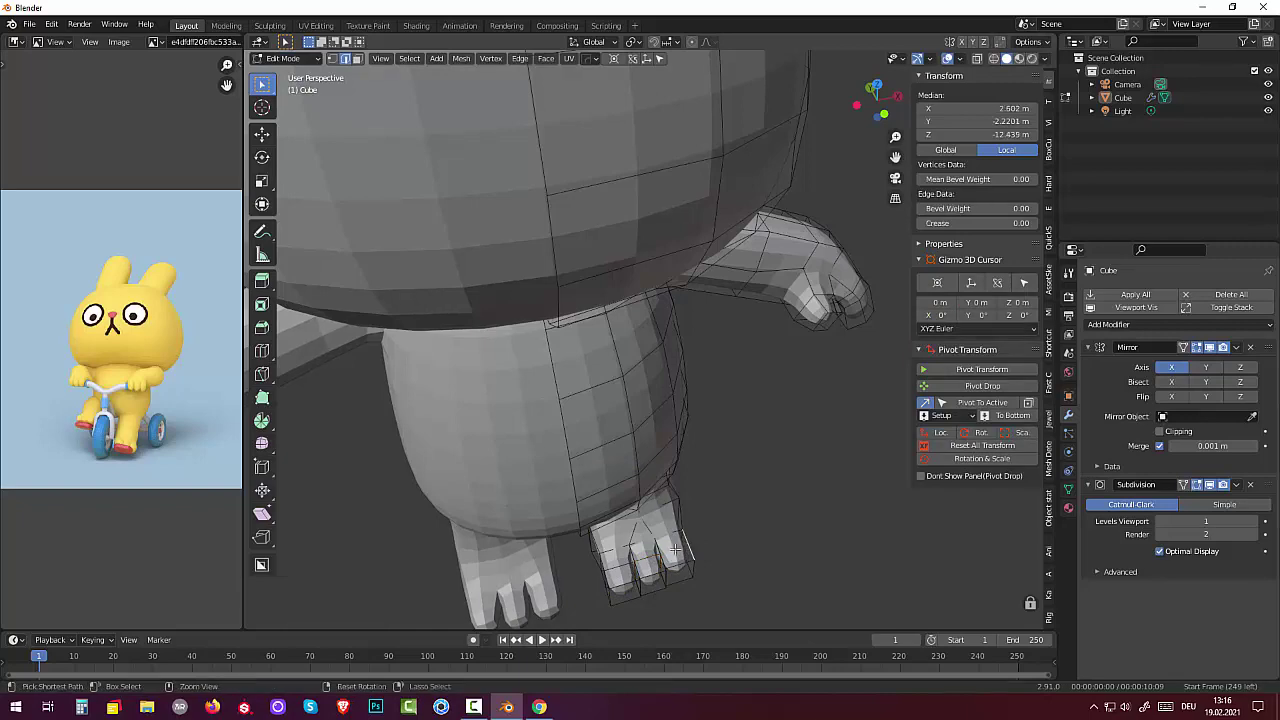
{"action": "left_click", "coordinate": [677, 548], "text": "alt"}
{"action": "key", "text": "g"}
{"action": "key", "text": "g"}
{"action": "left_click", "coordinate": [776, 564]}
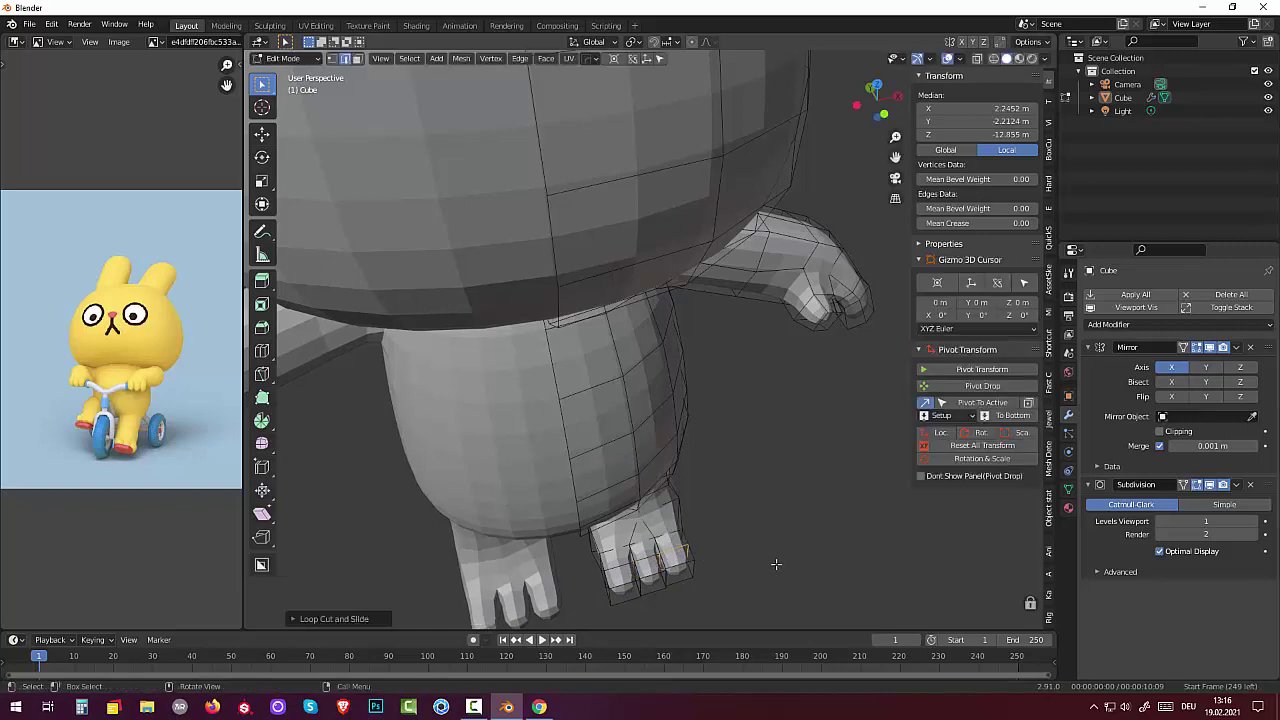
{"action": "left_click", "coordinate": [773, 564]}
{"action": "middle_click_drag", "start_coordinate": [773, 564], "coordinate": [723, 565]}
{"action": "mouse_move", "coordinate": [667, 500]}
{"action": "middle_mouse_down"}
{"action": "mouse_move", "coordinate": [767, 374]}
{"action": "mouse_move", "coordinate": [737, 400]}
{"action": "mouse_move", "coordinate": [728, 470]}
{"action": "mouse_move", "coordinate": [594, 484]}
{"action": "middle_mouse_up"}
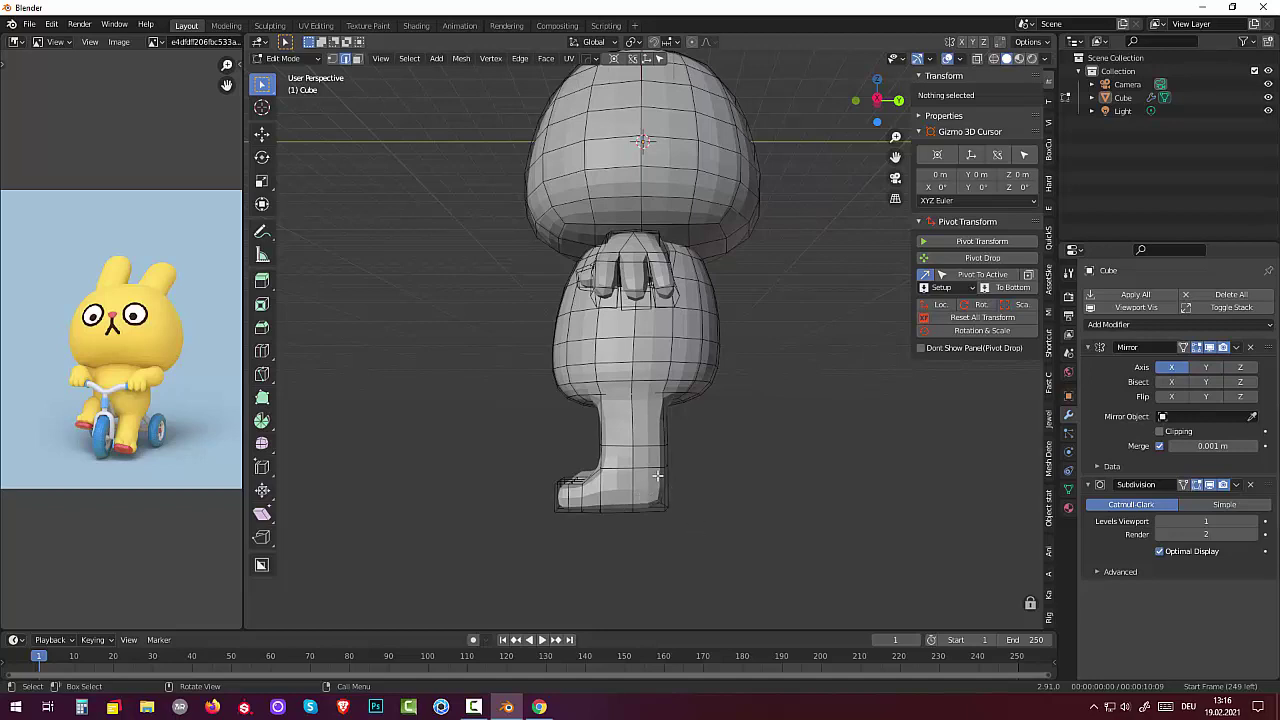
Scale the edge ring just above the foot down to about 0.8355, then deselect everything.
{"action": "left_click", "coordinate": [644, 468]}
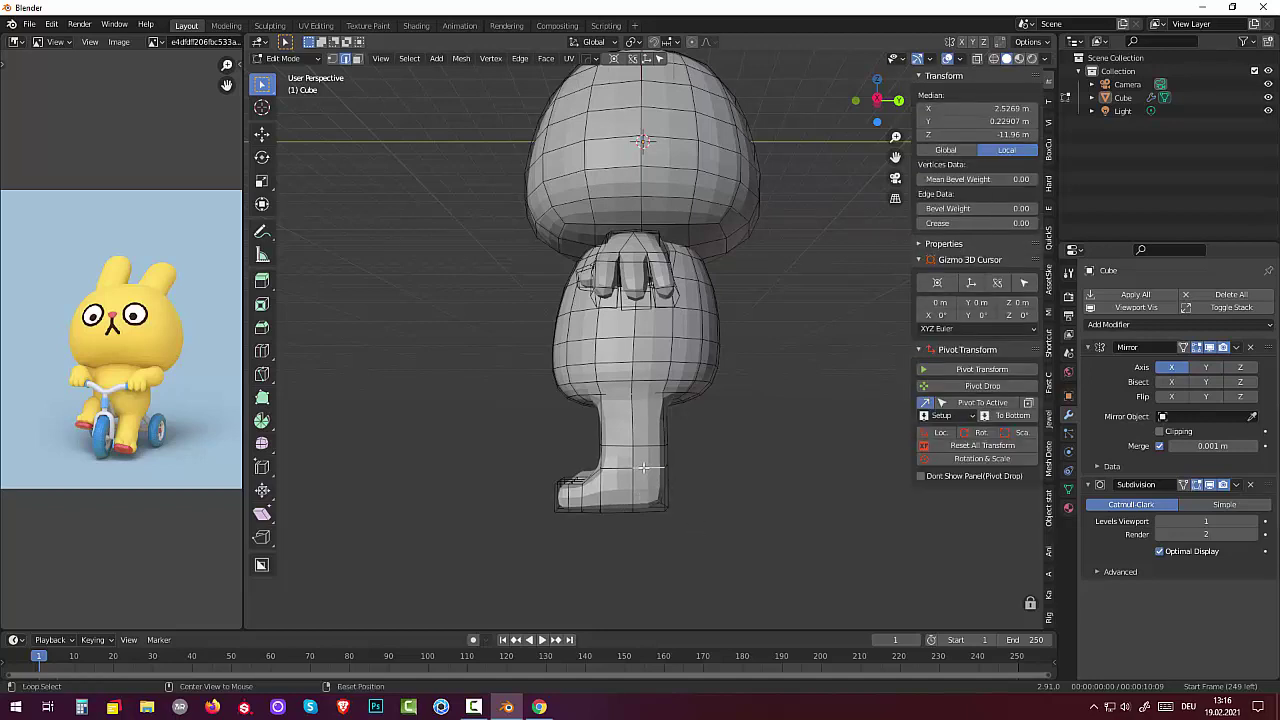
{"action": "left_click", "coordinate": [644, 468], "text": "alt"}
{"action": "middle_click_drag", "start_coordinate": [766, 471], "coordinate": [903, 492]}
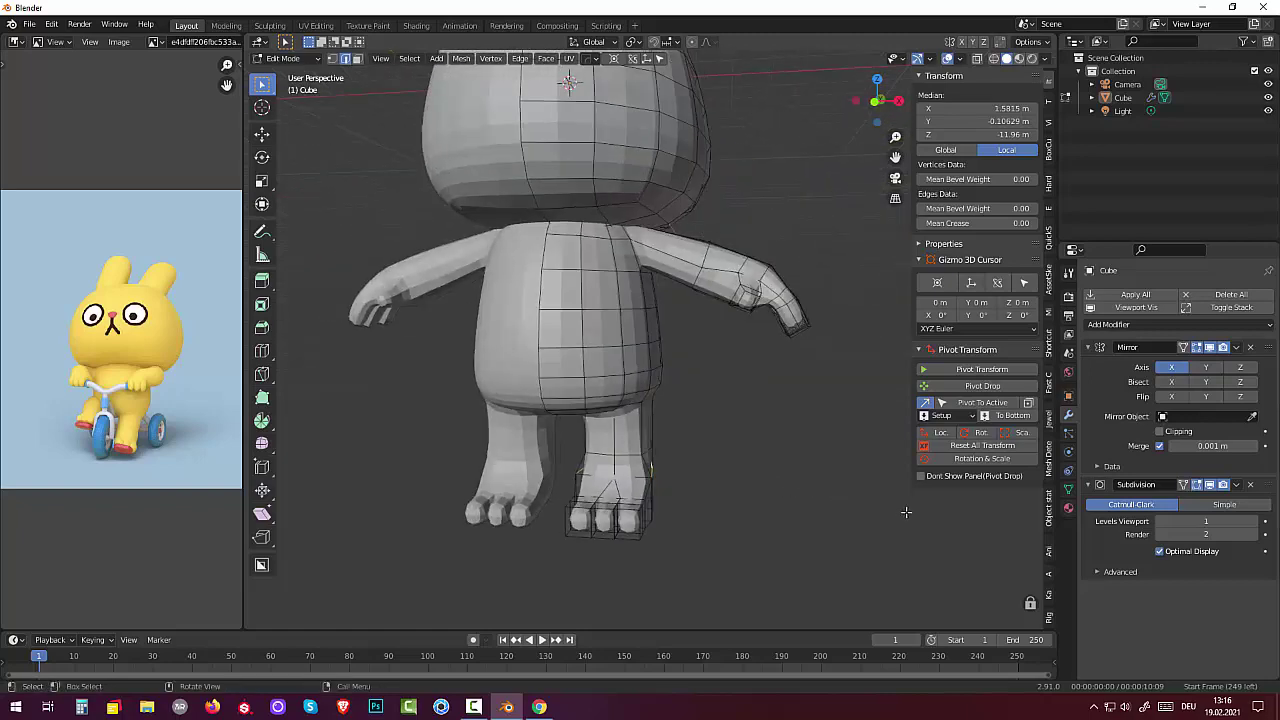
{"action": "key", "text": "s"}
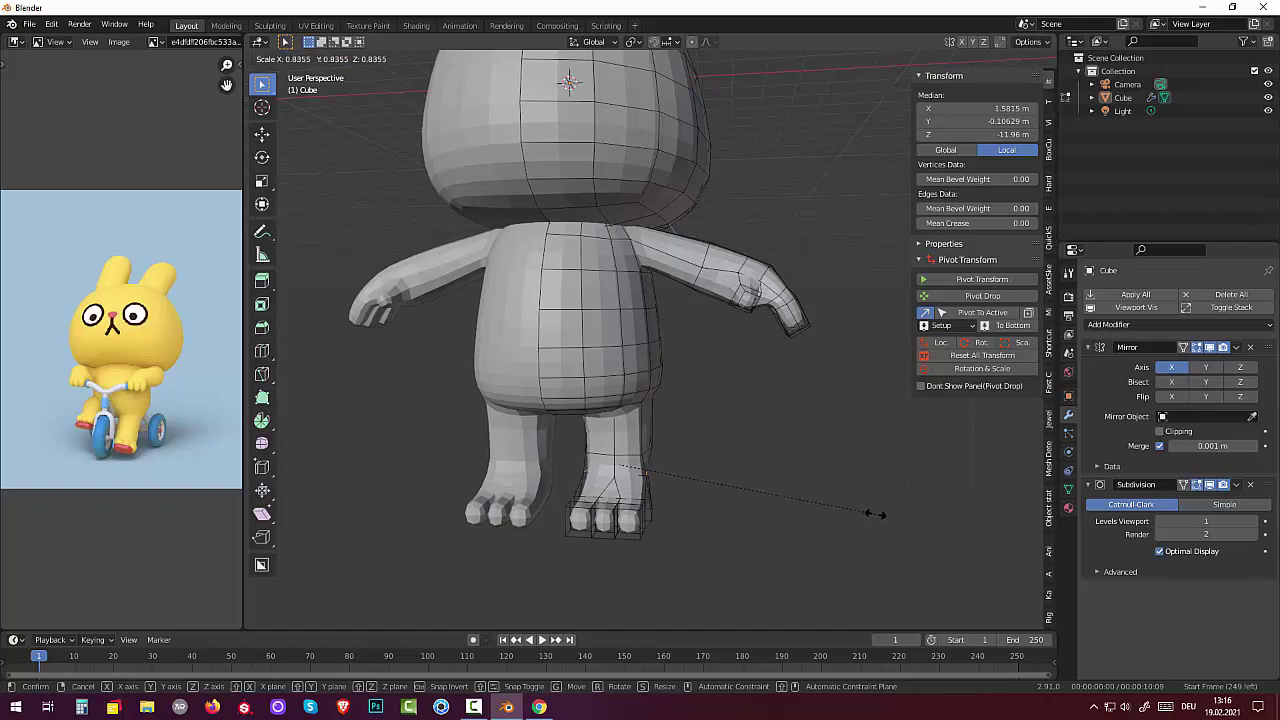
{"action": "left_click", "coordinate": [860, 515]}
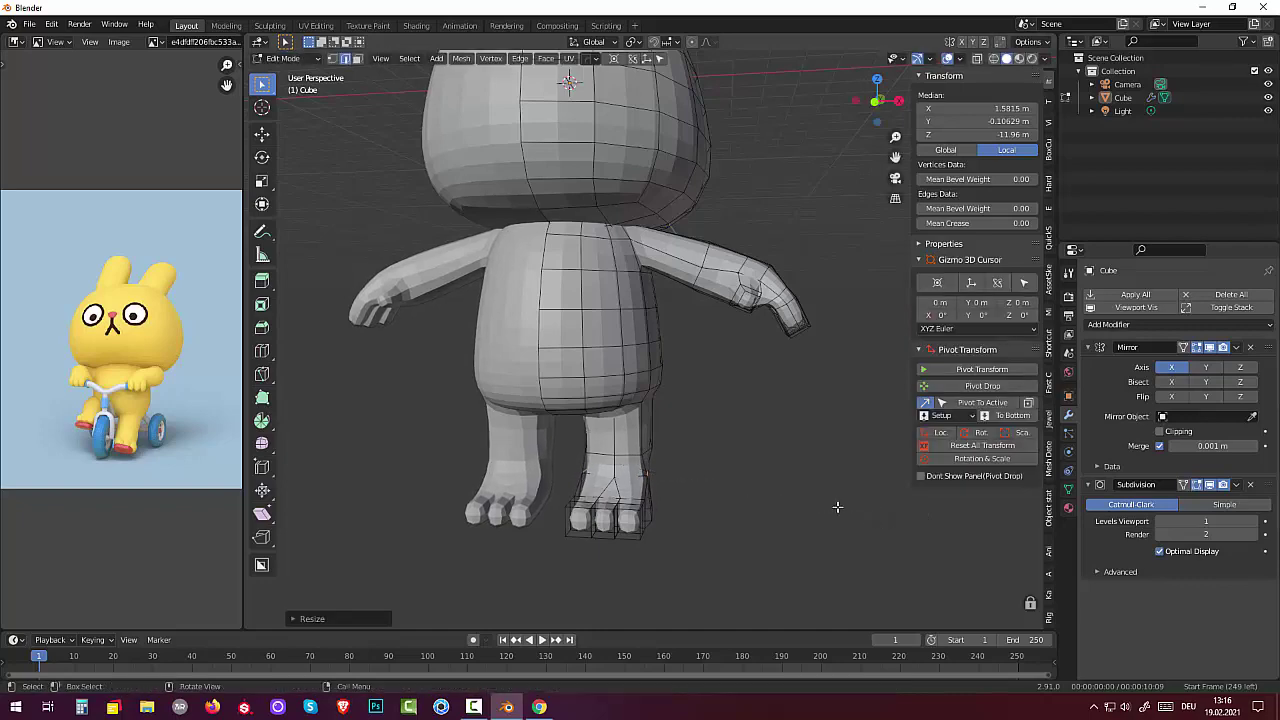
{"action": "key", "text": "alt+a"}
{"action": "scroll", "coordinate": [831, 480], "scroll_direction": "down", "scroll_amount": 3}
{"action": "mouse_move", "coordinate": [837, 486]}
{"action": "middle_mouse_down"}
{"action": "mouse_move", "coordinate": [893, 508]}
{"action": "mouse_move", "coordinate": [829, 503]}
{"action": "mouse_move", "coordinate": [840, 501]}
{"action": "middle_mouse_up"}
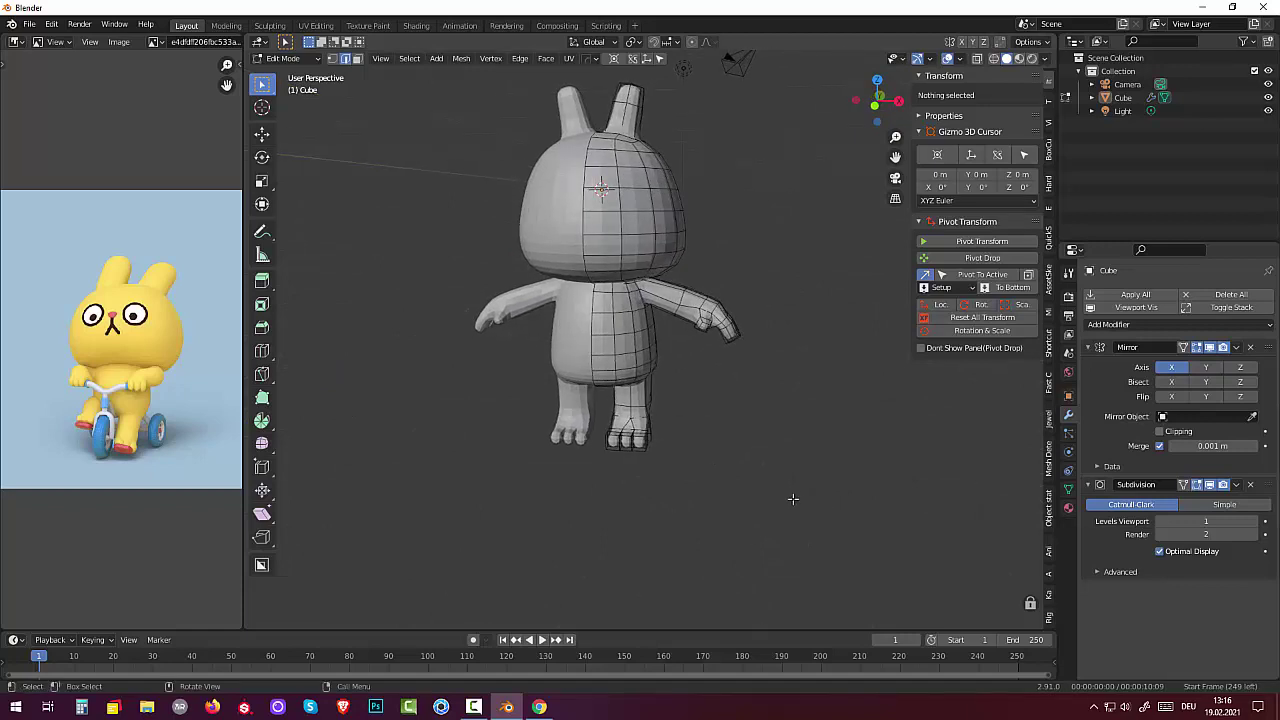
In face select mode, select three faces at the top of one ear.
{"action": "mouse_move", "coordinate": [787, 497]}
{"action": "middle_mouse_down"}
{"action": "mouse_move", "coordinate": [777, 486]}
{"action": "mouse_move", "coordinate": [766, 514]}
{"action": "mouse_move", "coordinate": [709, 529]}
{"action": "mouse_move", "coordinate": [662, 211]}
{"action": "middle_mouse_up"}
{"action": "left_click", "coordinate": [633, 141]}
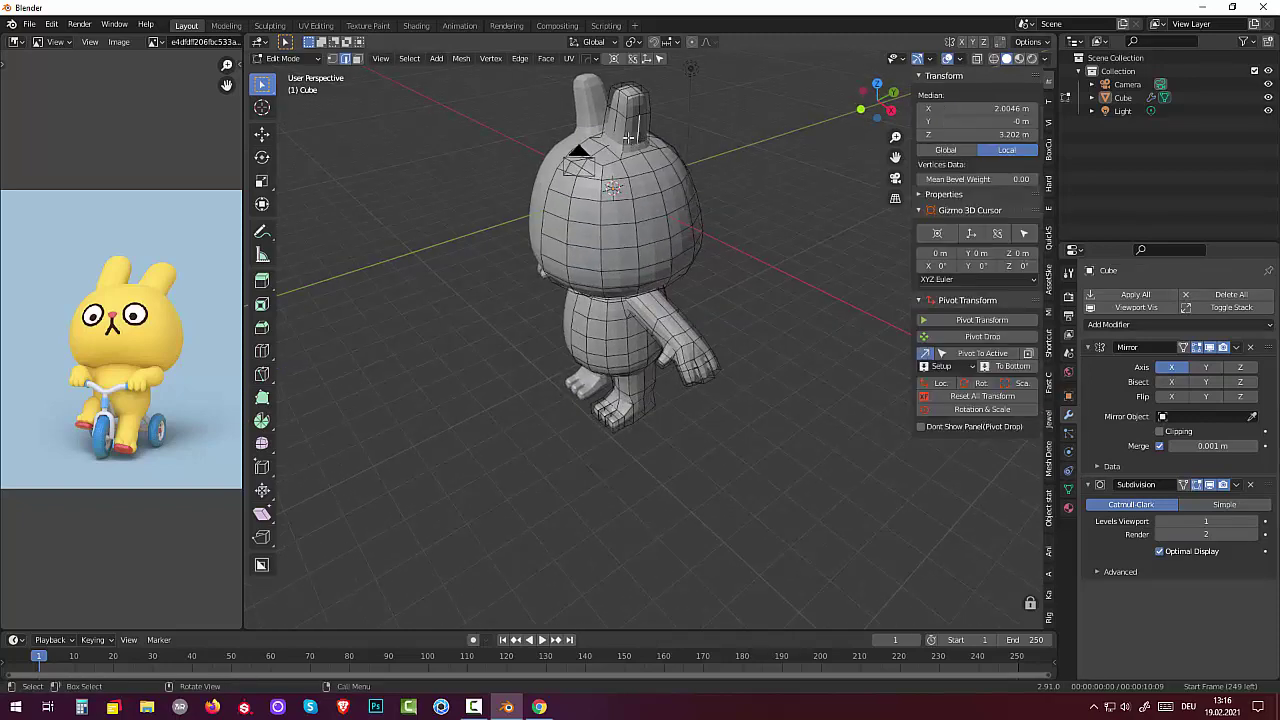
{"action": "left_click", "coordinate": [356, 60]}
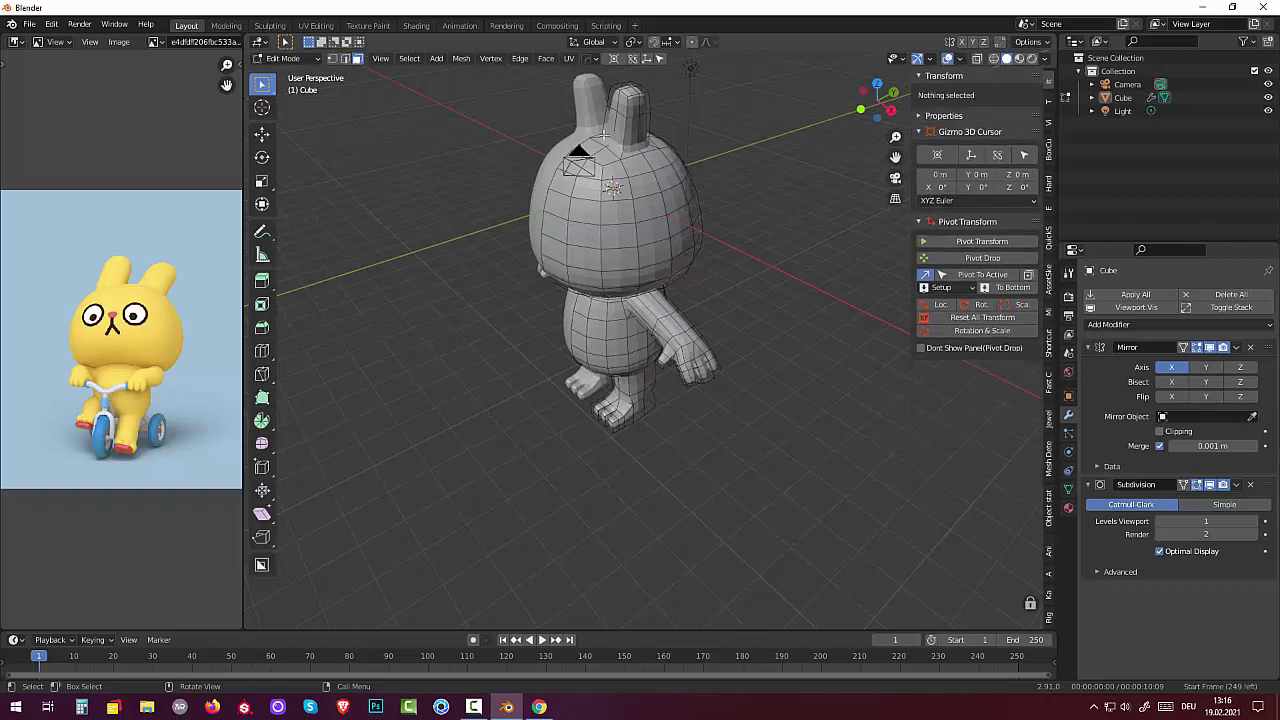
{"action": "left_click", "coordinate": [637, 135]}
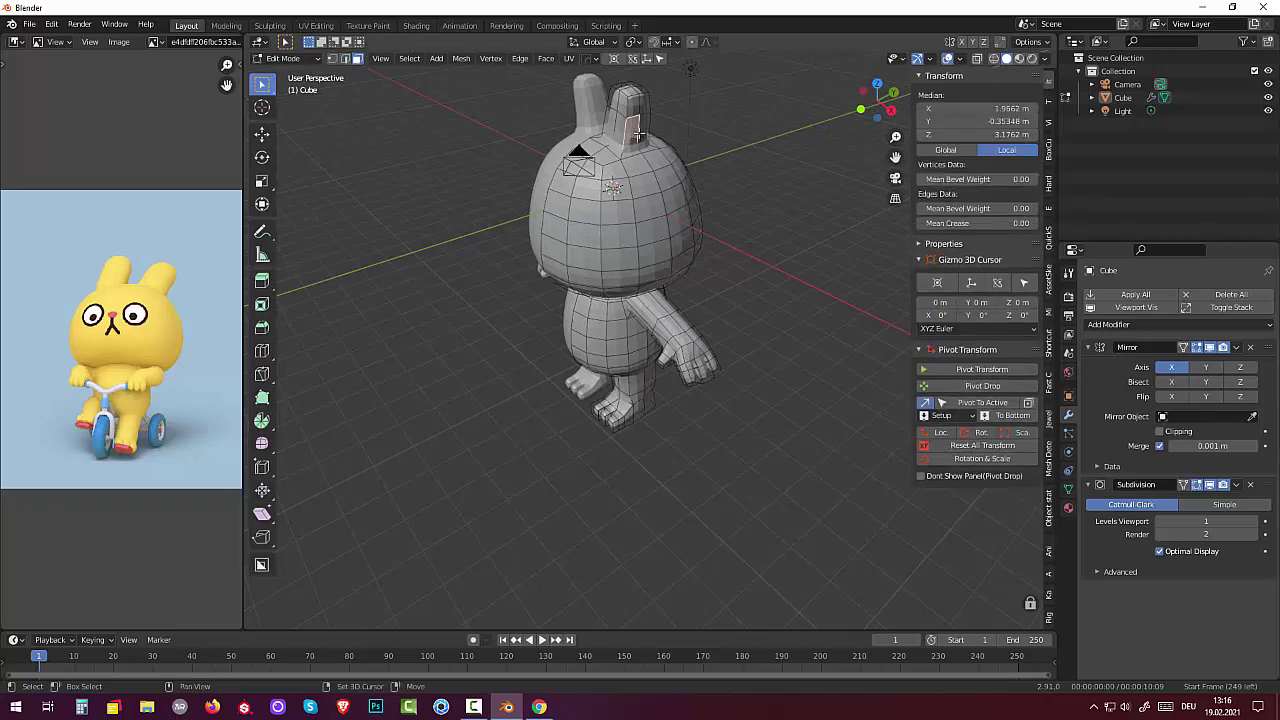
{"action": "left_click", "coordinate": [638, 130], "text": "shift"}
{"action": "left_click", "coordinate": [640, 105], "text": "shift"}
{"action": "mouse_move", "coordinate": [638, 108]}
{"action": "middle_mouse_down"}
{"action": "mouse_move", "coordinate": [809, 110]}
{"action": "mouse_move", "coordinate": [695, 205]}
{"action": "middle_mouse_up"}
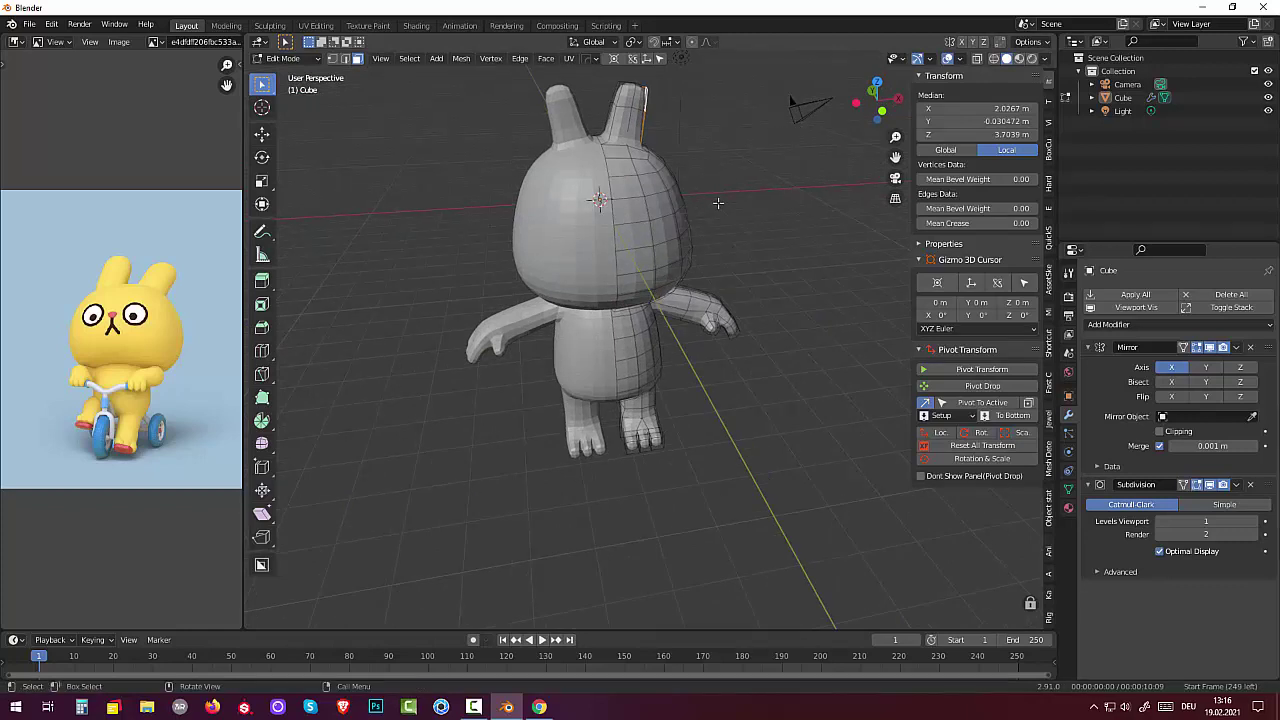
Try moving the ear-top faces sideways along X, then undo the move.
{"action": "key", "text": "g"}
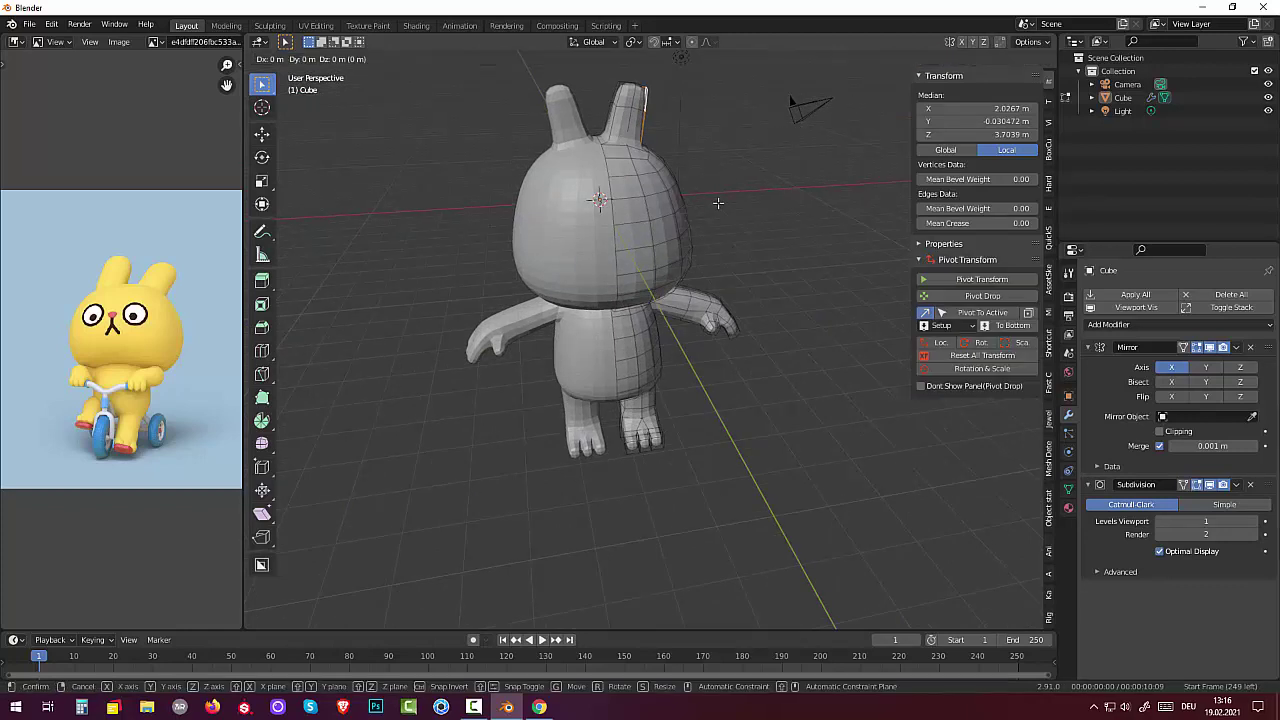
{"action": "key", "text": "x"}
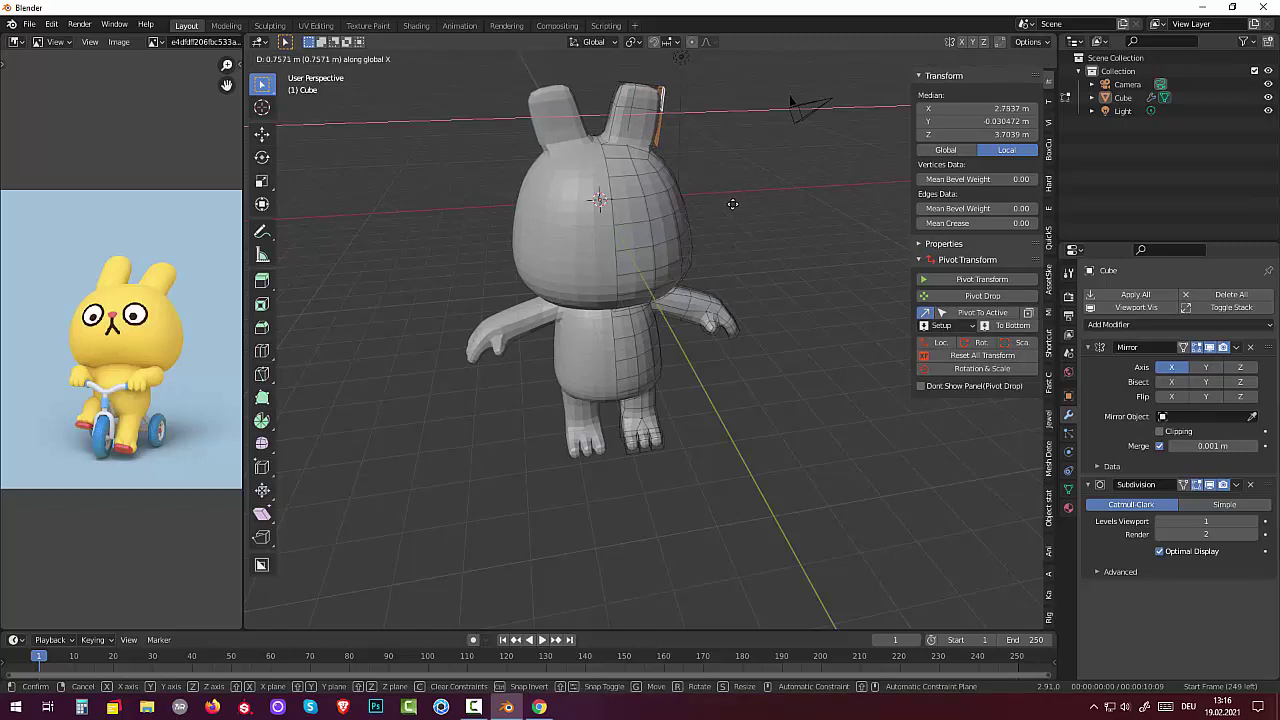
{"action": "left_click", "coordinate": [733, 204]}
{"action": "mouse_move", "coordinate": [733, 204]}
{"action": "middle_mouse_down"}
{"action": "mouse_move", "coordinate": [636, 187]}
{"action": "mouse_move", "coordinate": [722, 198]}
{"action": "mouse_move", "coordinate": [659, 195]}
{"action": "middle_mouse_up"}
{"action": "key", "text": "ctrl+z"}
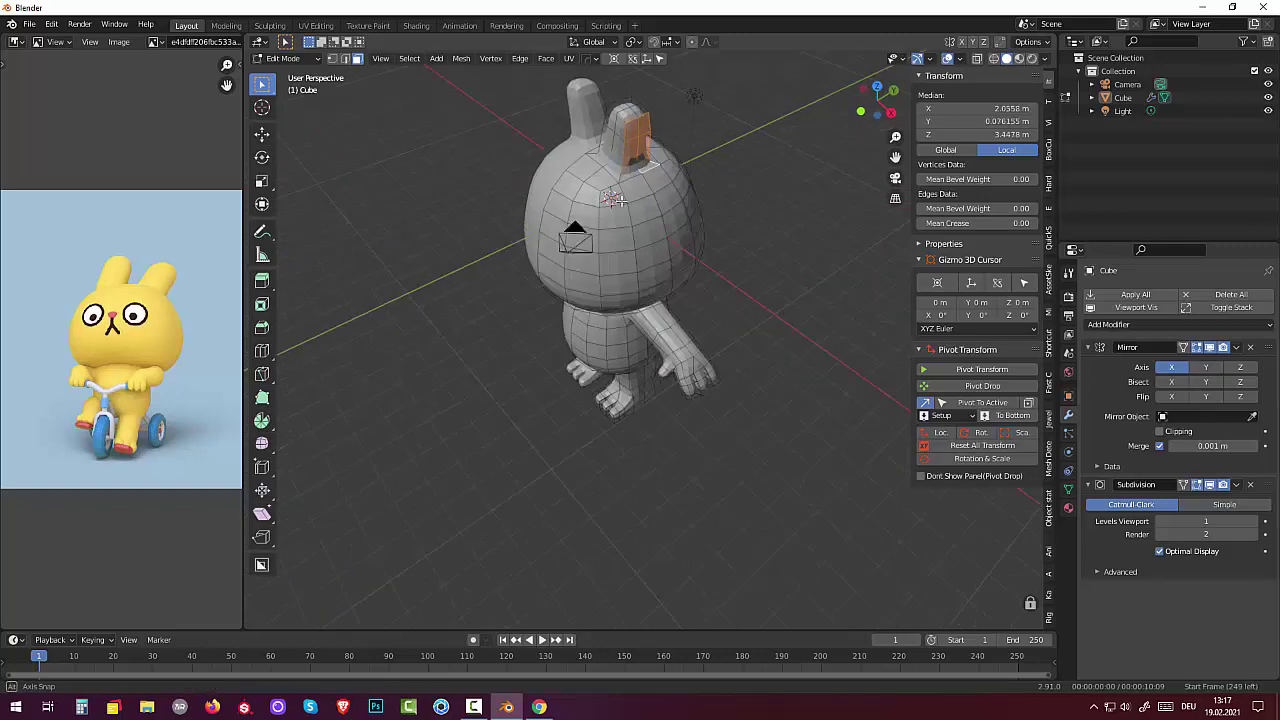
Add faces from the ear base upward along the ear strip to the selection.
{"action": "mouse_move", "coordinate": [641, 137]}
{"action": "middle_mouse_down"}
{"action": "mouse_move", "coordinate": [678, 101]}
{"action": "mouse_move", "coordinate": [624, 118]}
{"action": "middle_mouse_up"}
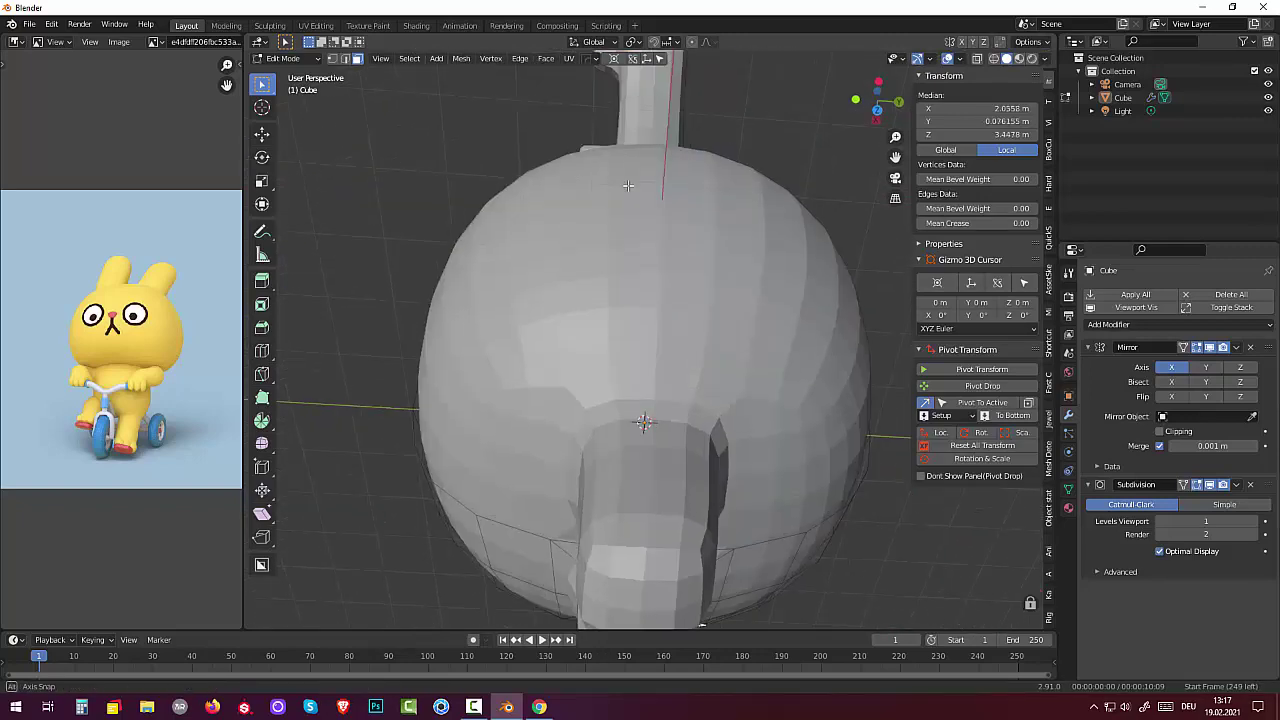
{"action": "left_click", "coordinate": [606, 141]}
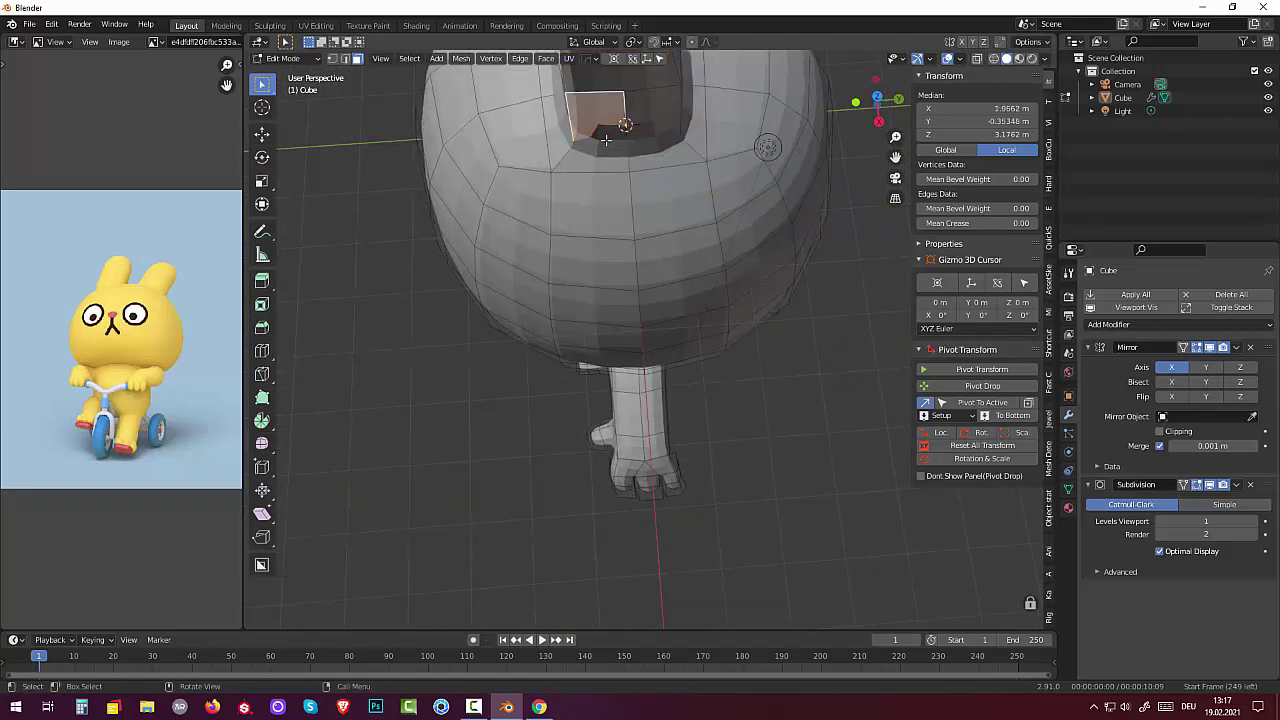
{"action": "left_click", "coordinate": [644, 134], "text": "shift"}
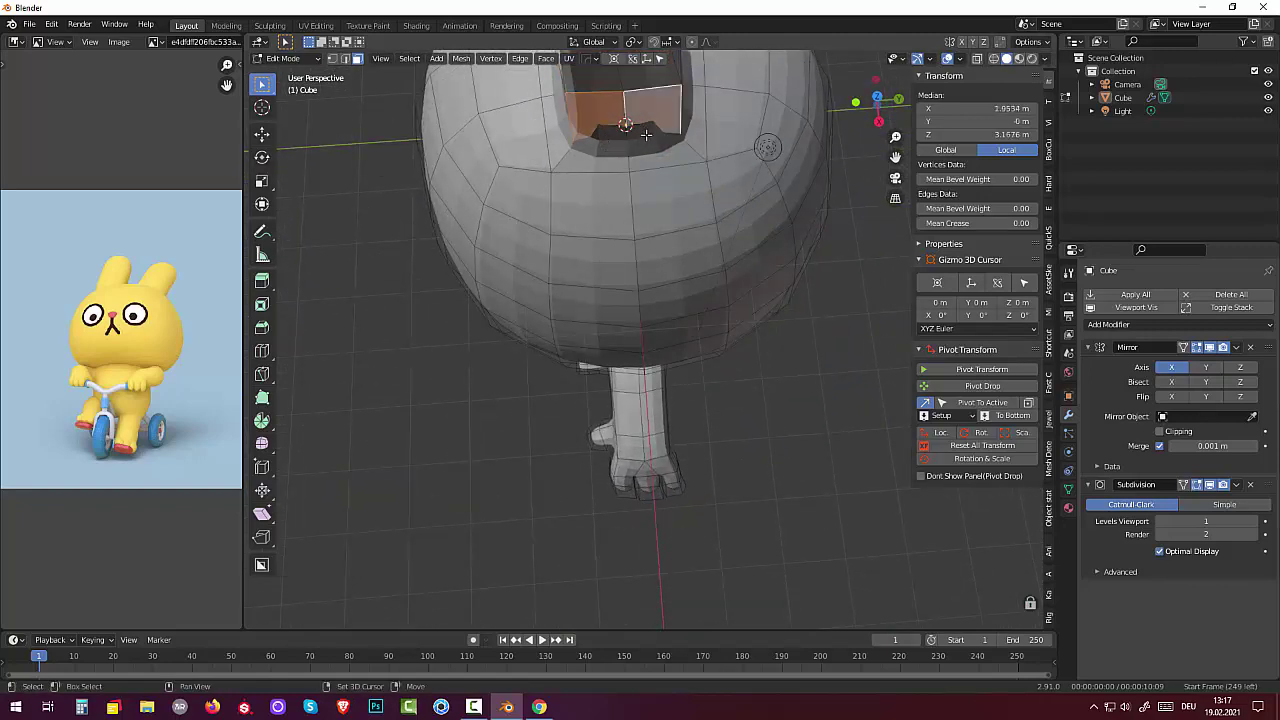
{"action": "middle_click_drag", "start_coordinate": [648, 141], "coordinate": [624, 145]}
{"action": "left_click", "coordinate": [634, 220], "text": "shift"}
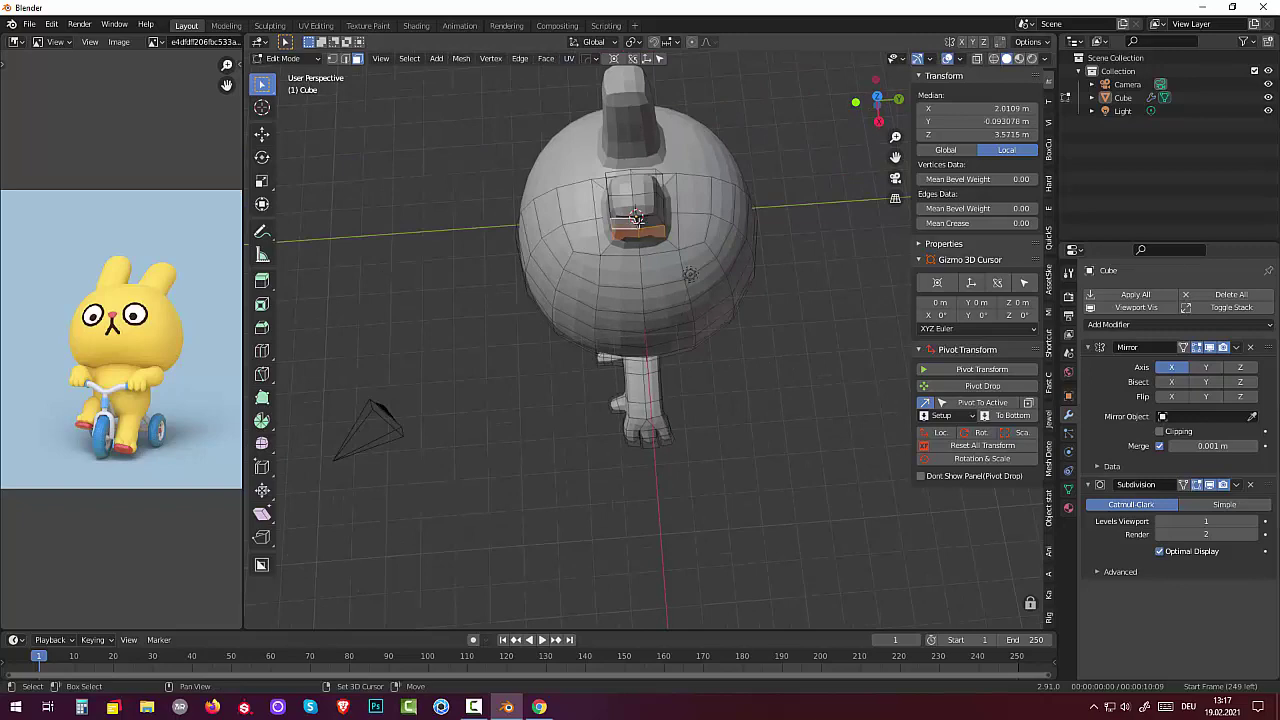
{"action": "left_click", "coordinate": [648, 222], "text": "shift"}
{"action": "mouse_move", "coordinate": [650, 222]}
{"action": "middle_mouse_down"}
{"action": "mouse_move", "coordinate": [738, 157]}
{"action": "mouse_move", "coordinate": [719, 255]}
{"action": "middle_mouse_up"}
{"action": "scroll", "coordinate": [738, 157], "scroll_direction": "down", "scroll_amount": 2}
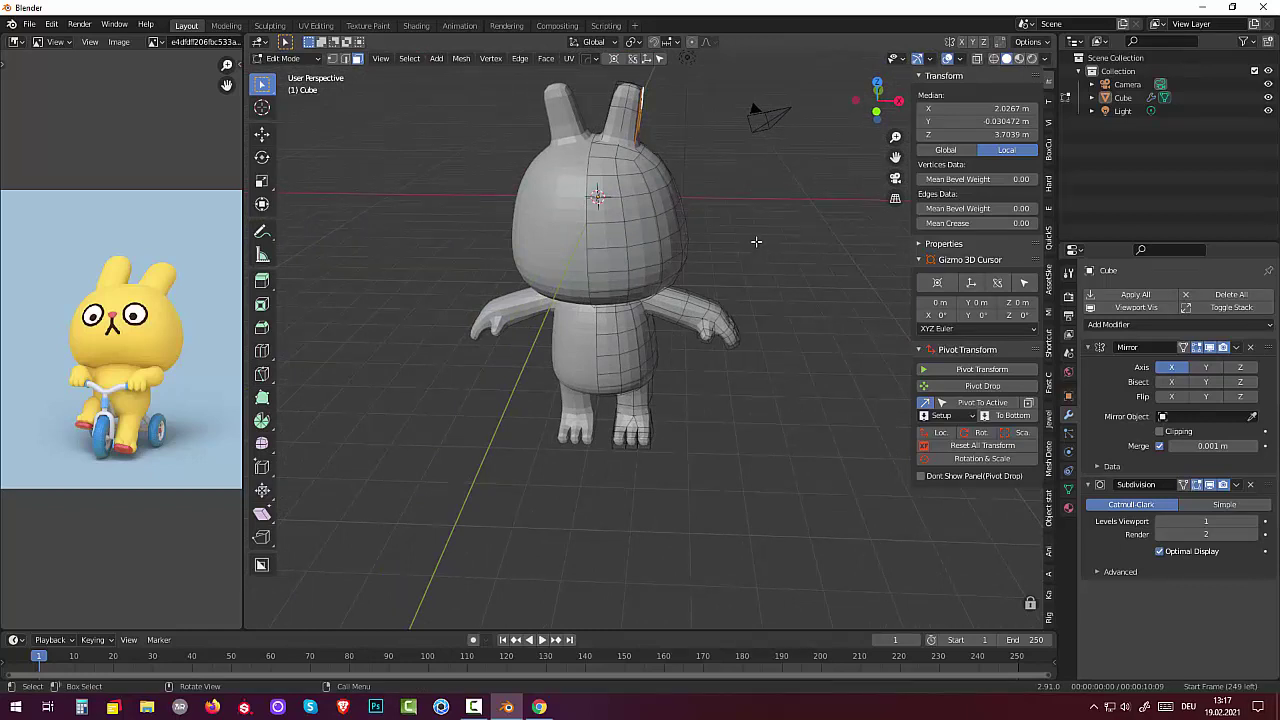
Move the selected ear faces outward along X, then clear the selection.
{"action": "key", "text": "s"}
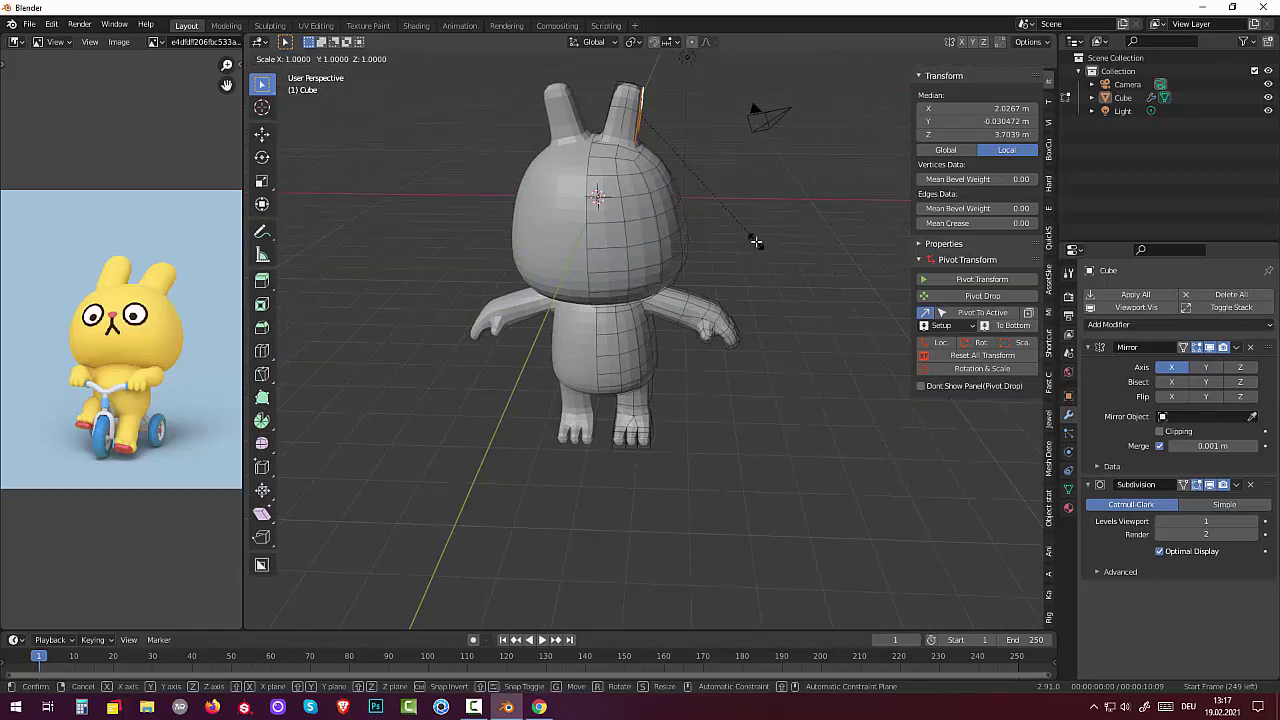
{"action": "key", "text": "x"}
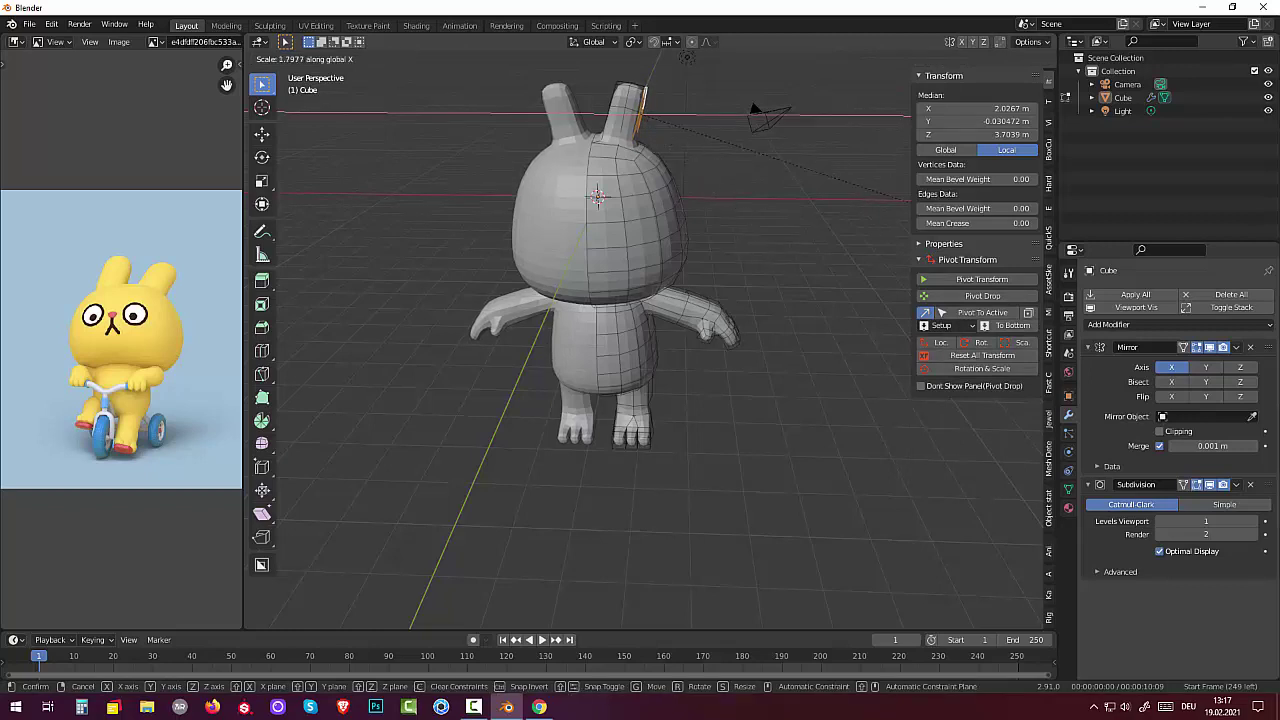
{"action": "key", "text": "g"}
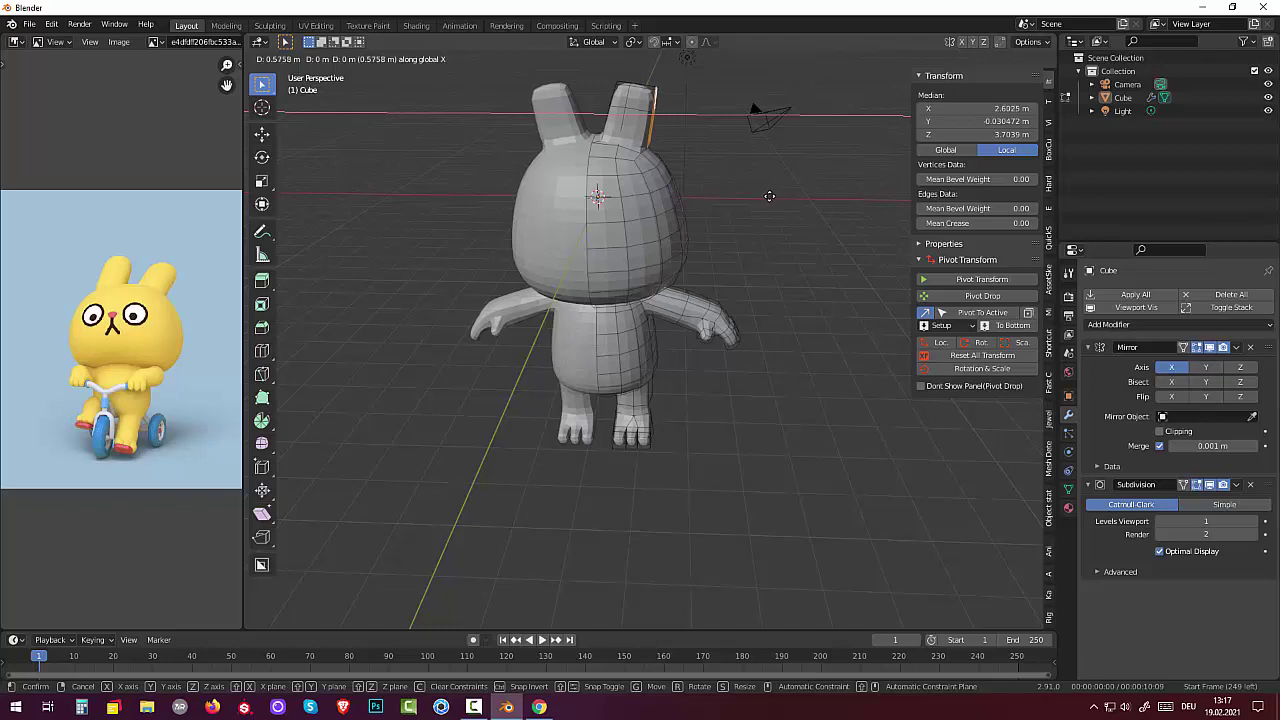
{"action": "left_click", "coordinate": [769, 196]}
{"action": "left_click", "coordinate": [782, 241]}
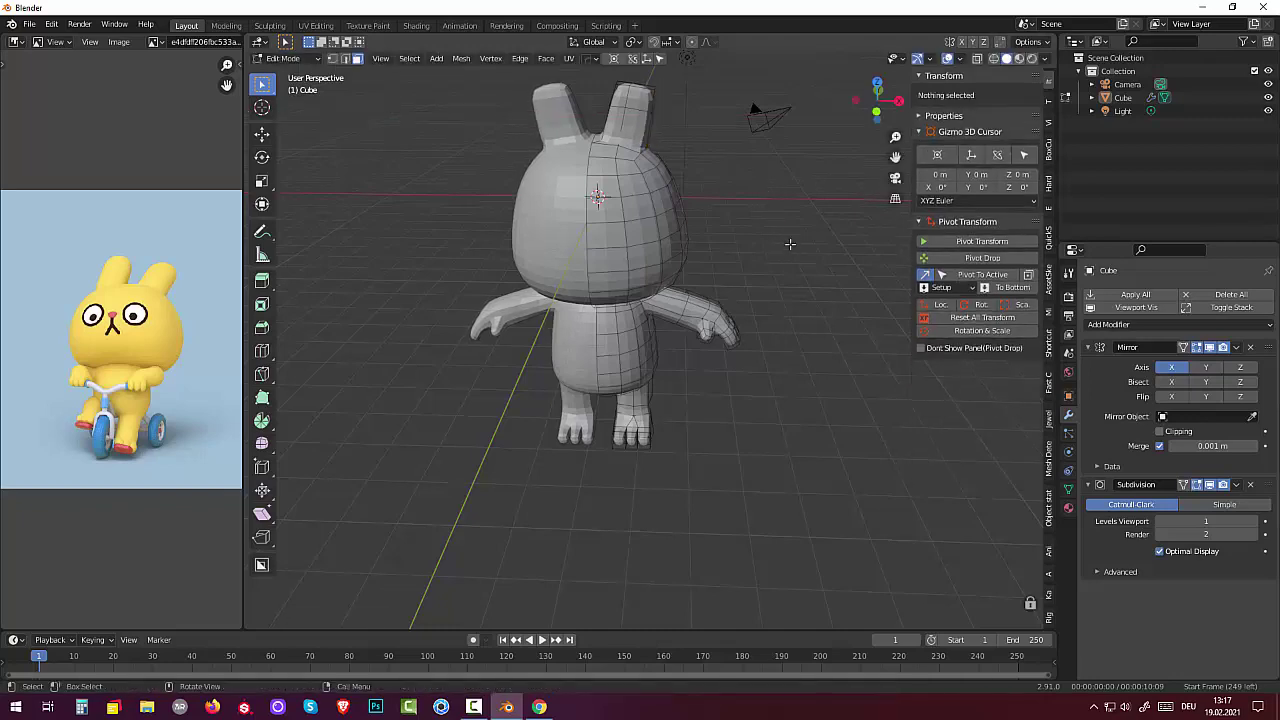
{"action": "mouse_move", "coordinate": [790, 243]}
{"action": "middle_mouse_down"}
{"action": "mouse_move", "coordinate": [893, 289]}
{"action": "mouse_move", "coordinate": [769, 215]}
{"action": "mouse_move", "coordinate": [790, 208]}
{"action": "mouse_move", "coordinate": [797, 220]}
{"action": "mouse_move", "coordinate": [809, 189]}
{"action": "mouse_move", "coordinate": [793, 199]}
{"action": "middle_mouse_up"}
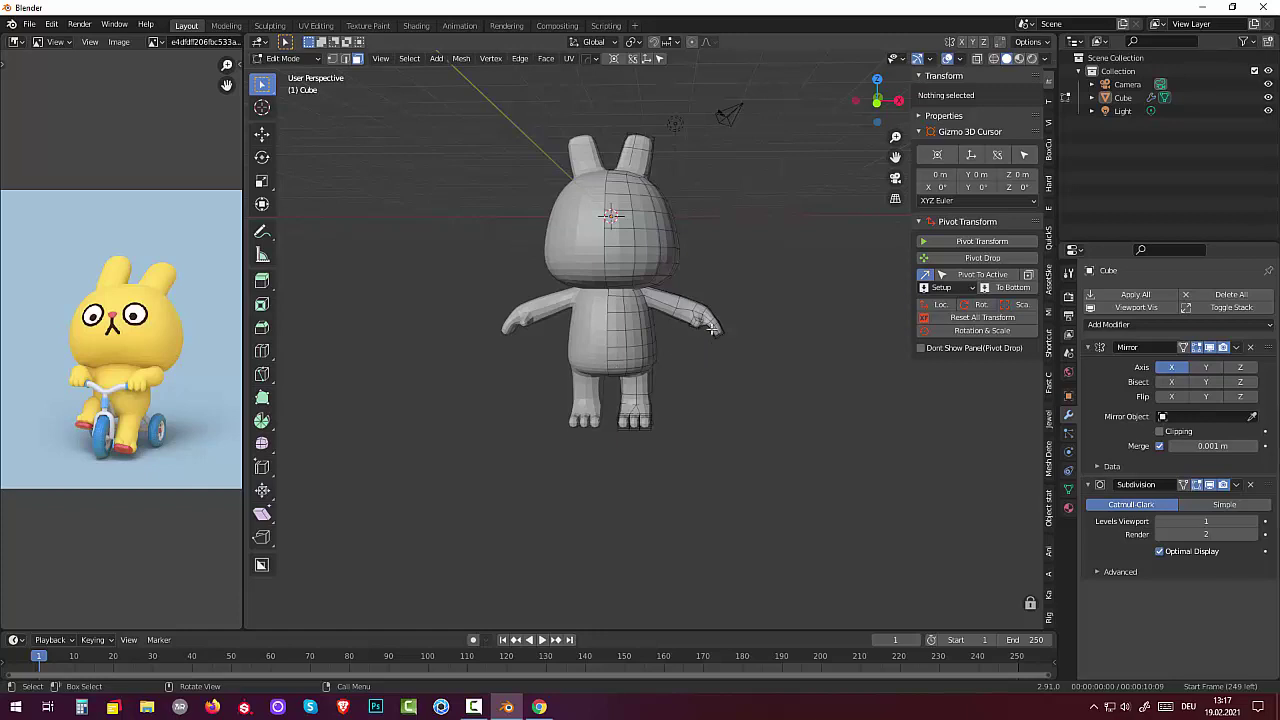
{"action": "mouse_move", "coordinate": [726, 343]}
{"action": "middle_mouse_down"}
{"action": "mouse_move", "coordinate": [729, 360]}
{"action": "mouse_move", "coordinate": [740, 349]}
{"action": "mouse_move", "coordinate": [720, 349]}
{"action": "mouse_move", "coordinate": [751, 343]}
{"action": "middle_mouse_up"}
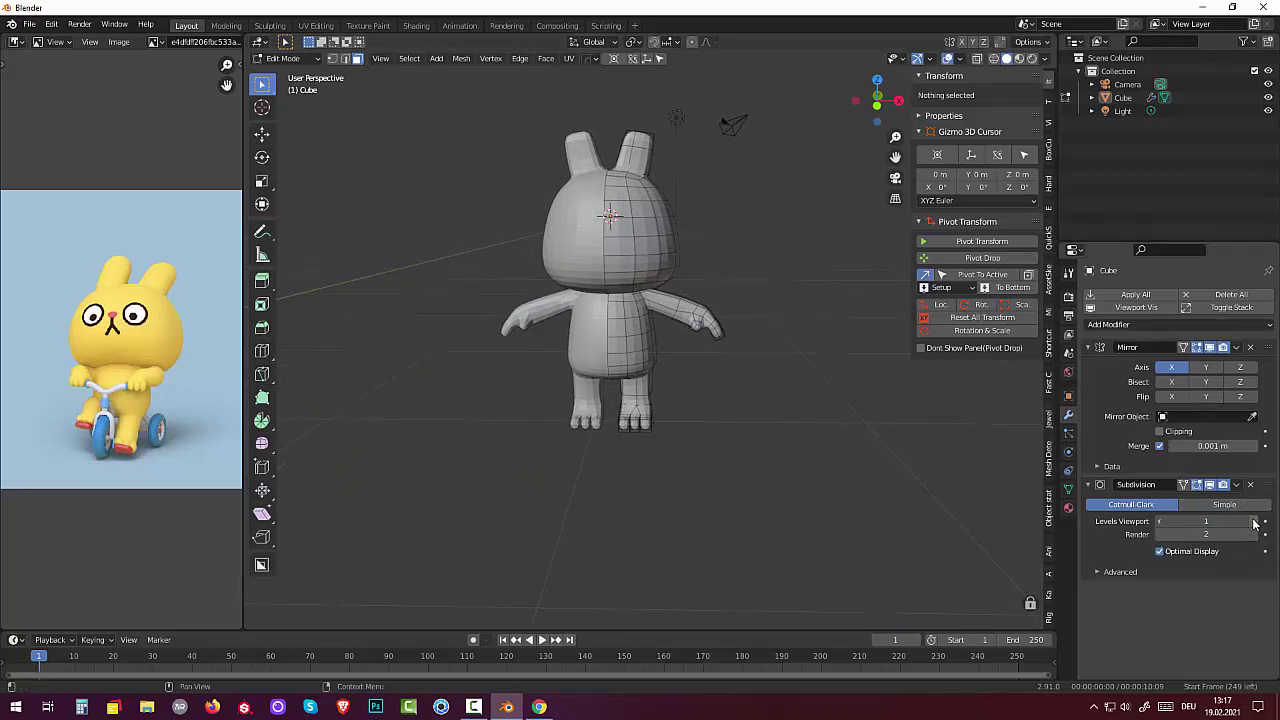
Raise the viewport subdivision level to 2 and return to Object Mode.
{"action": "left_click", "coordinate": [1254, 522]}
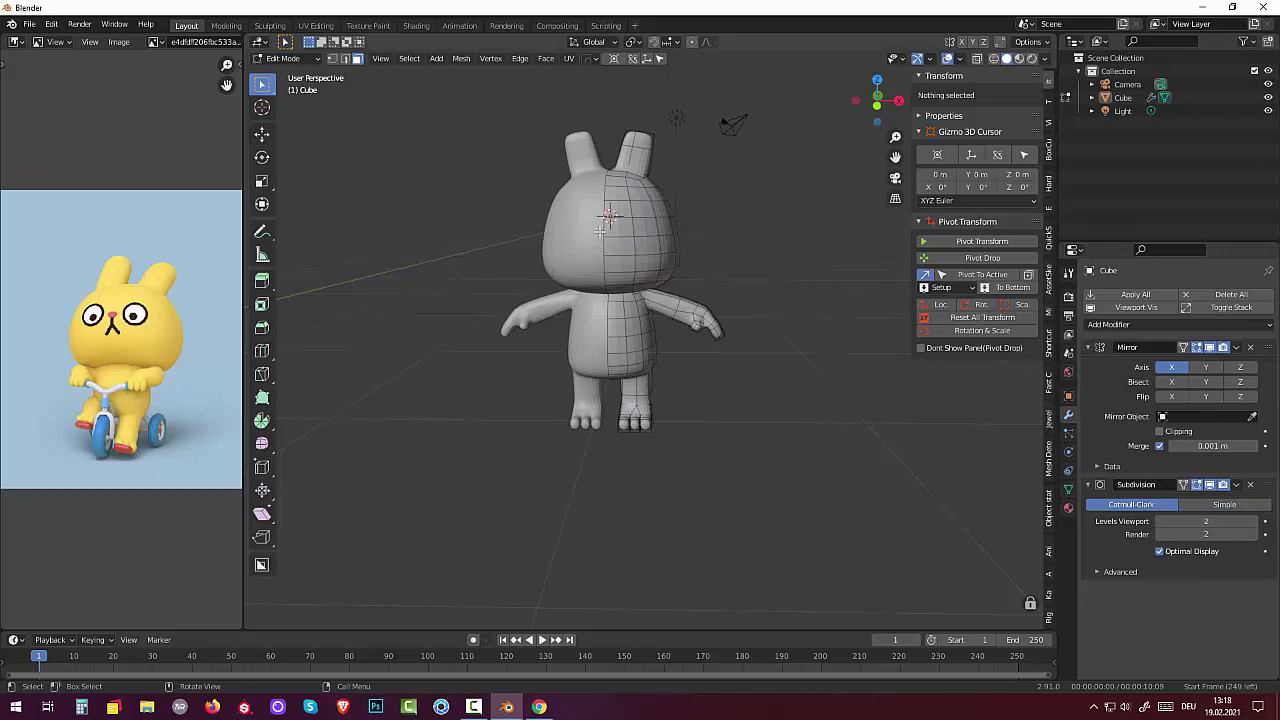
{"action": "right_click", "coordinate": [601, 228]}
{"action": "left_click", "coordinate": [283, 59]}
{"action": "left_click", "coordinate": [286, 76]}
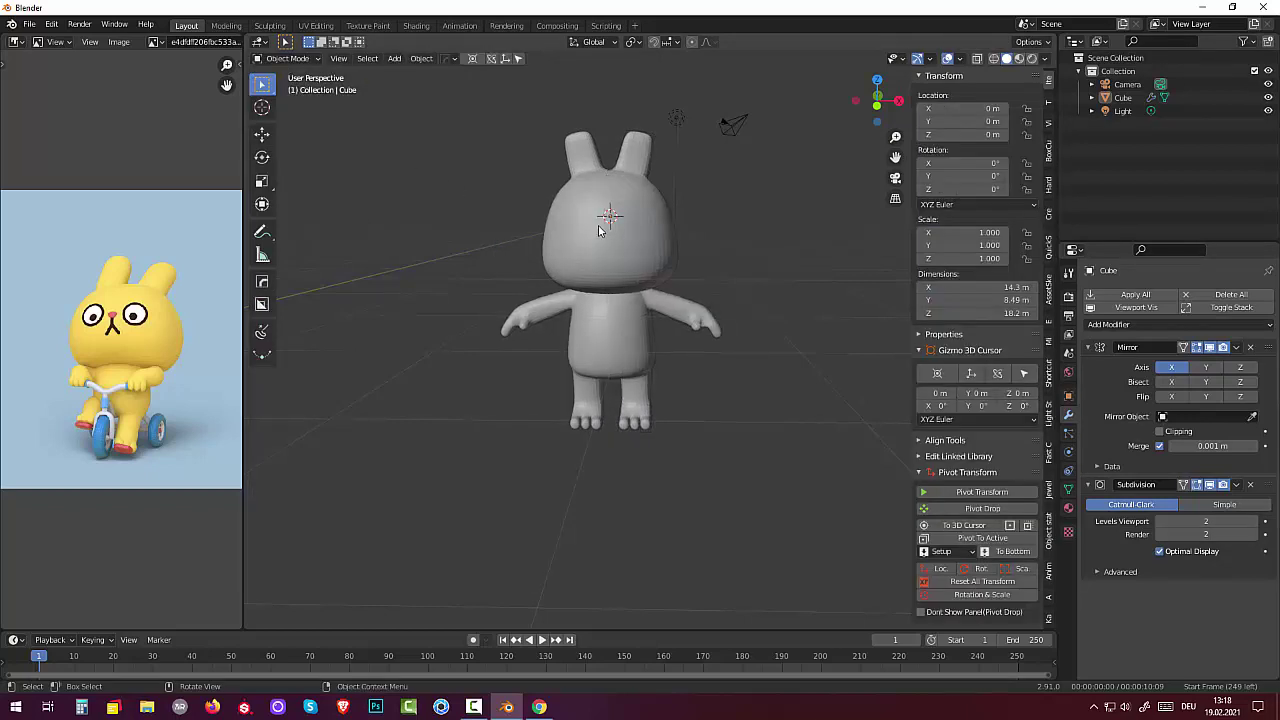
Select the whole bunny and apply Shade Smooth.
{"action": "right_click", "coordinate": [596, 232]}
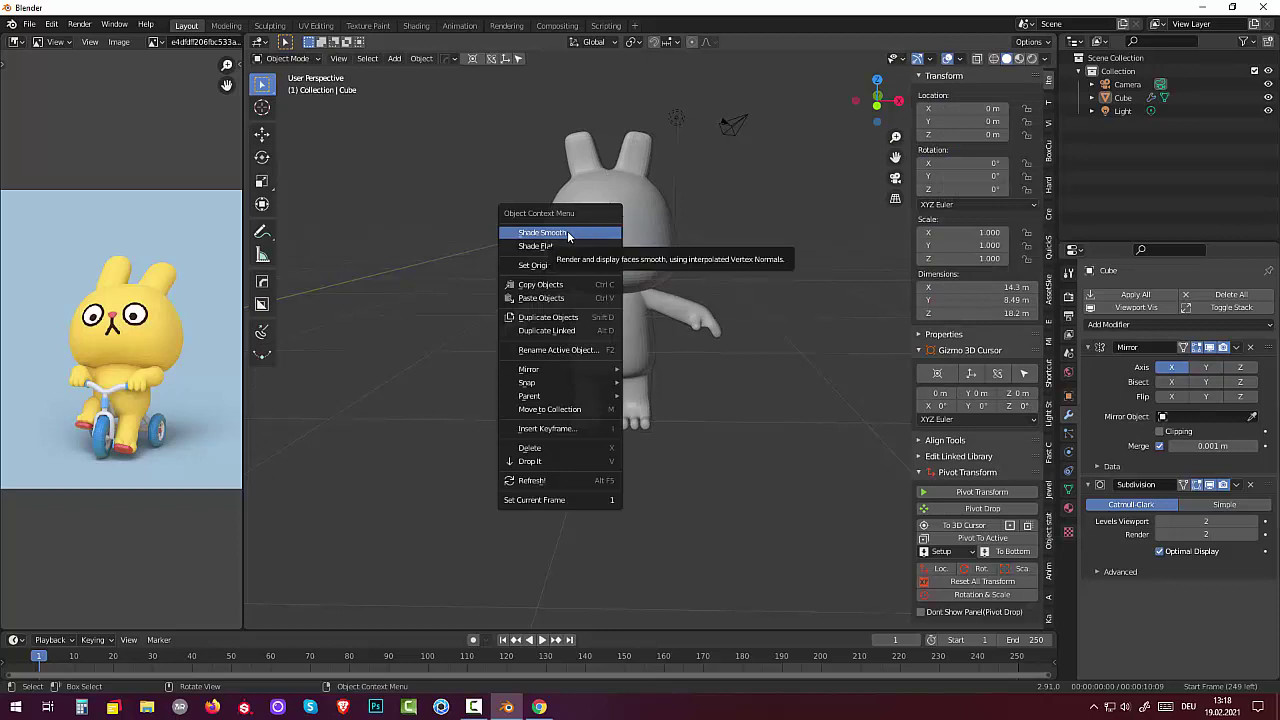
{"action": "left_click", "coordinate": [567, 232]}
{"action": "left_click", "coordinate": [595, 259]}
{"action": "right_click", "coordinate": [607, 263]}
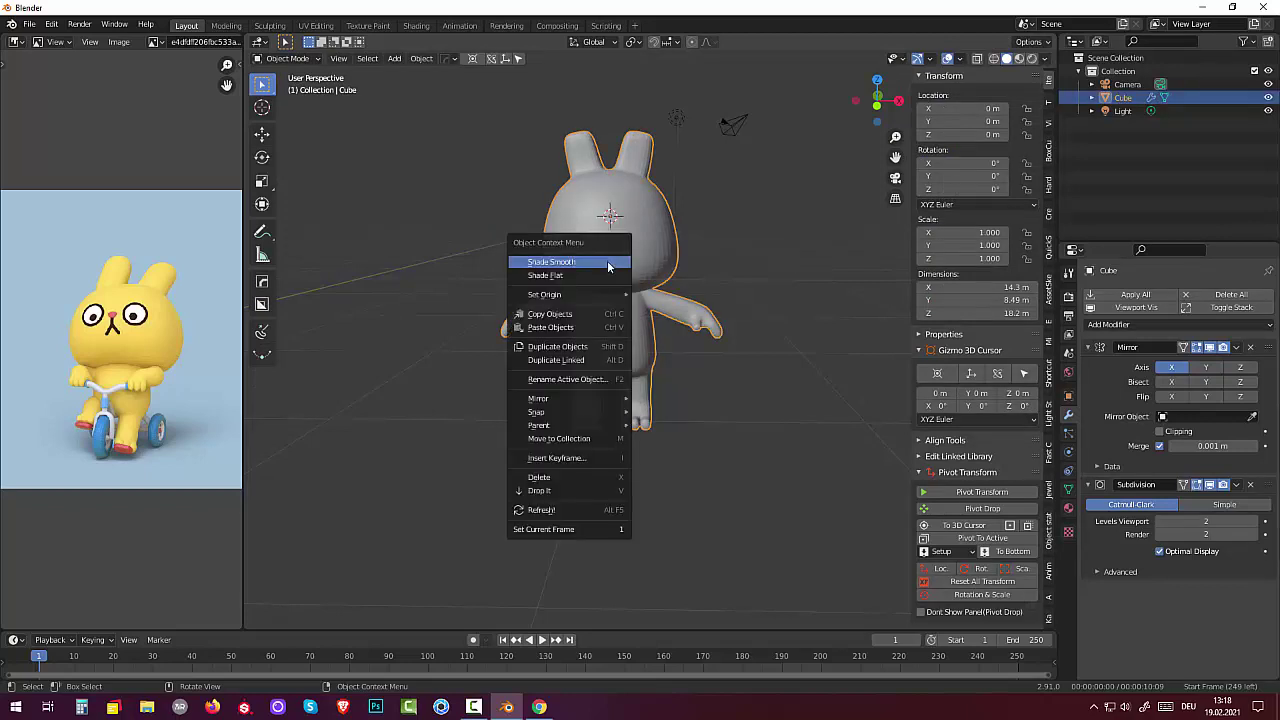
{"action": "left_click", "coordinate": [607, 262]}
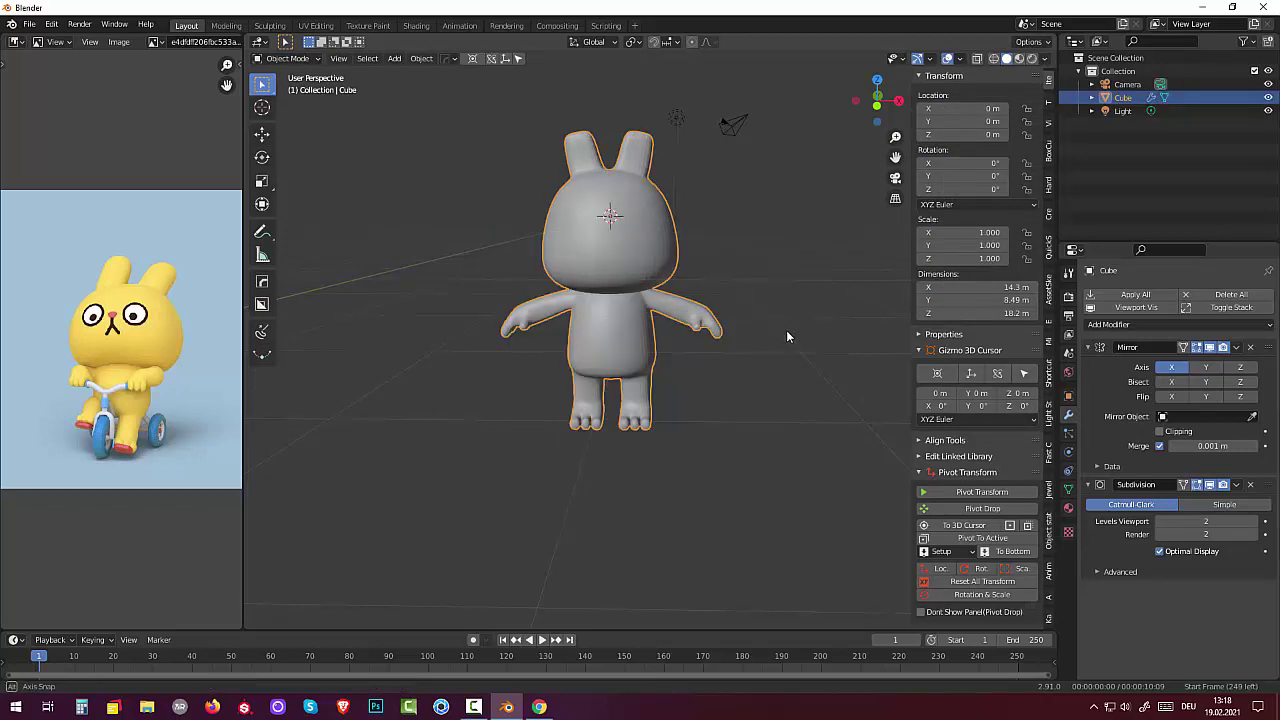
{"action": "mouse_move", "coordinate": [786, 337]}
{"action": "middle_mouse_down"}
{"action": "mouse_move", "coordinate": [468, 319]}
{"action": "mouse_move", "coordinate": [740, 216]}
{"action": "mouse_move", "coordinate": [780, 263]}
{"action": "mouse_move", "coordinate": [759, 348]}
{"action": "mouse_move", "coordinate": [657, 327]}
{"action": "mouse_move", "coordinate": [637, 304]}
{"action": "mouse_move", "coordinate": [763, 294]}
{"action": "mouse_move", "coordinate": [864, 325]}
{"action": "mouse_move", "coordinate": [520, 367]}
{"action": "mouse_move", "coordinate": [830, 192]}
{"action": "mouse_move", "coordinate": [814, 239]}
{"action": "mouse_move", "coordinate": [665, 365]}
{"action": "mouse_move", "coordinate": [838, 324]}
{"action": "mouse_move", "coordinate": [1005, 312]}
{"action": "mouse_move", "coordinate": [390, 330]}
{"action": "mouse_move", "coordinate": [568, 371]}
{"action": "mouse_move", "coordinate": [514, 322]}
{"action": "mouse_move", "coordinate": [623, 282]}
{"action": "mouse_move", "coordinate": [718, 285]}
{"action": "mouse_move", "coordinate": [782, 335]}
{"action": "mouse_move", "coordinate": [816, 297]}
{"action": "mouse_move", "coordinate": [642, 357]}
{"action": "mouse_move", "coordinate": [508, 319]}
{"action": "mouse_move", "coordinate": [598, 311]}
{"action": "mouse_move", "coordinate": [534, 309]}
{"action": "mouse_move", "coordinate": [586, 371]}
{"action": "mouse_move", "coordinate": [589, 324]}
{"action": "mouse_move", "coordinate": [590, 336]}
{"action": "middle_mouse_up"}
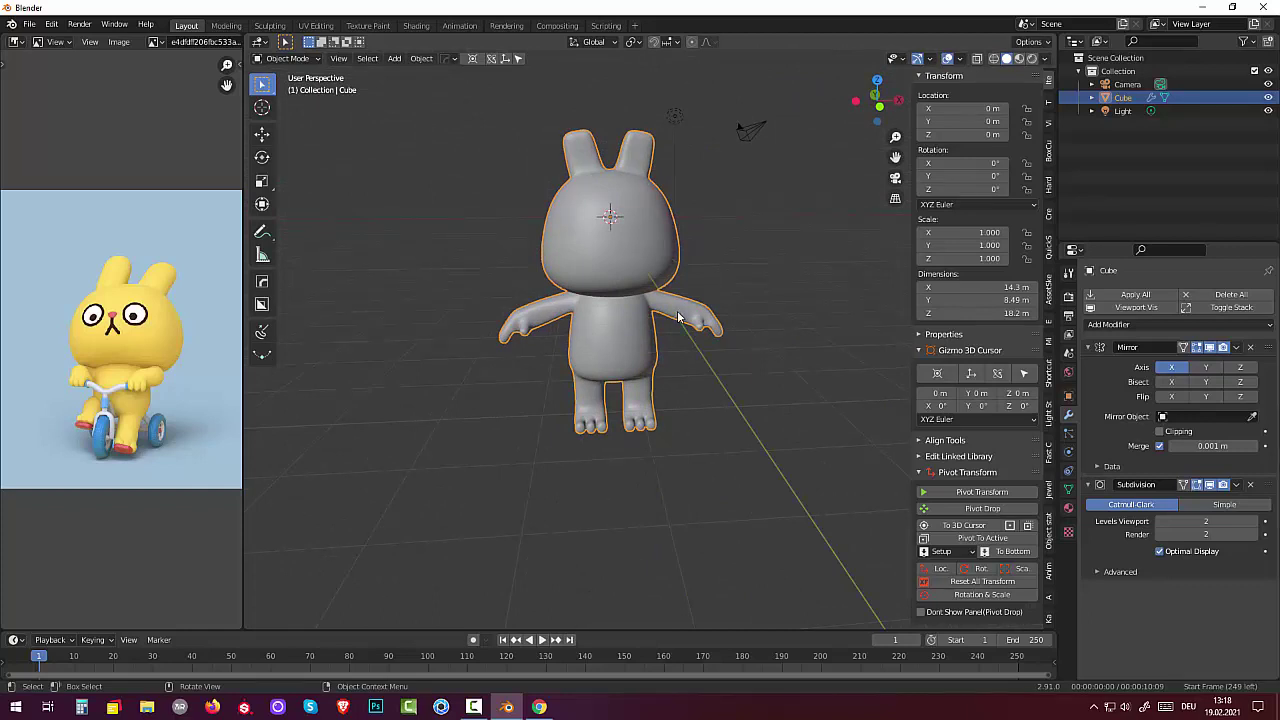
In front orthographic view, raise the bunny along Z to 13.302 m so its feet meet the ground.
{"action": "middle_click_drag", "start_coordinate": [678, 318], "coordinate": [658, 313], "text": "alt"}
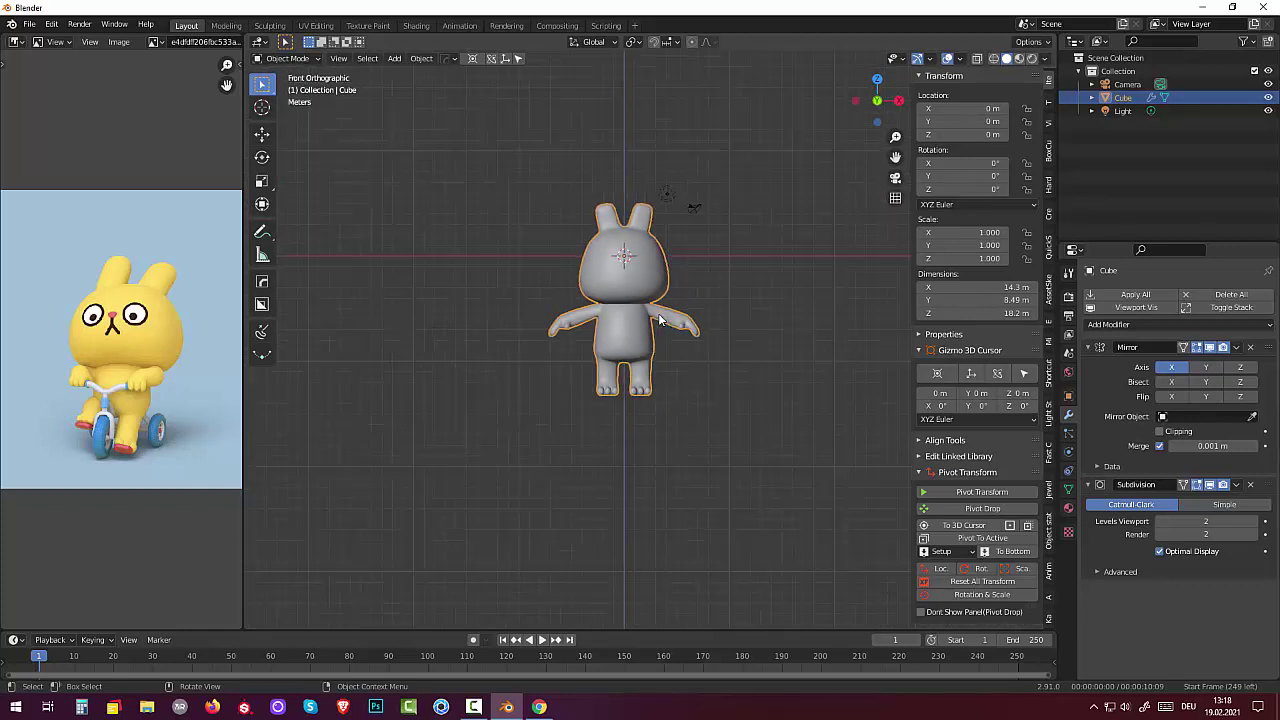
{"action": "key", "text": "g"}
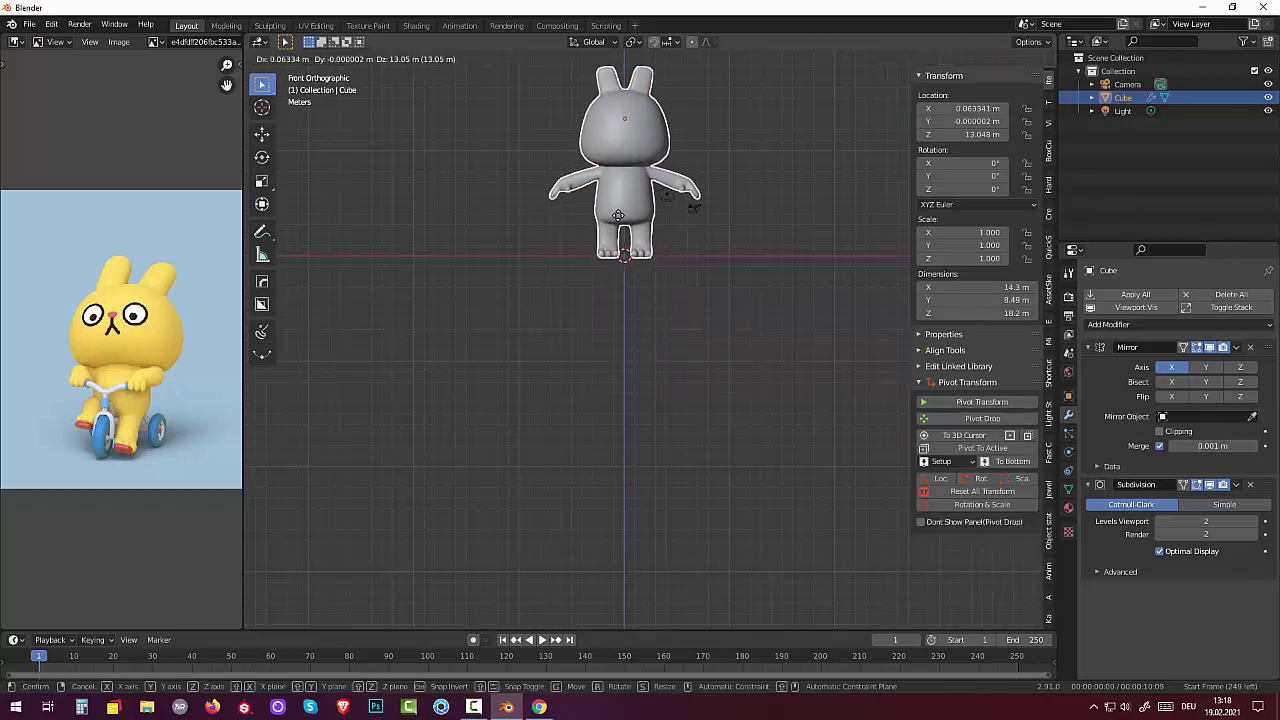
{"action": "key", "text": "z"}
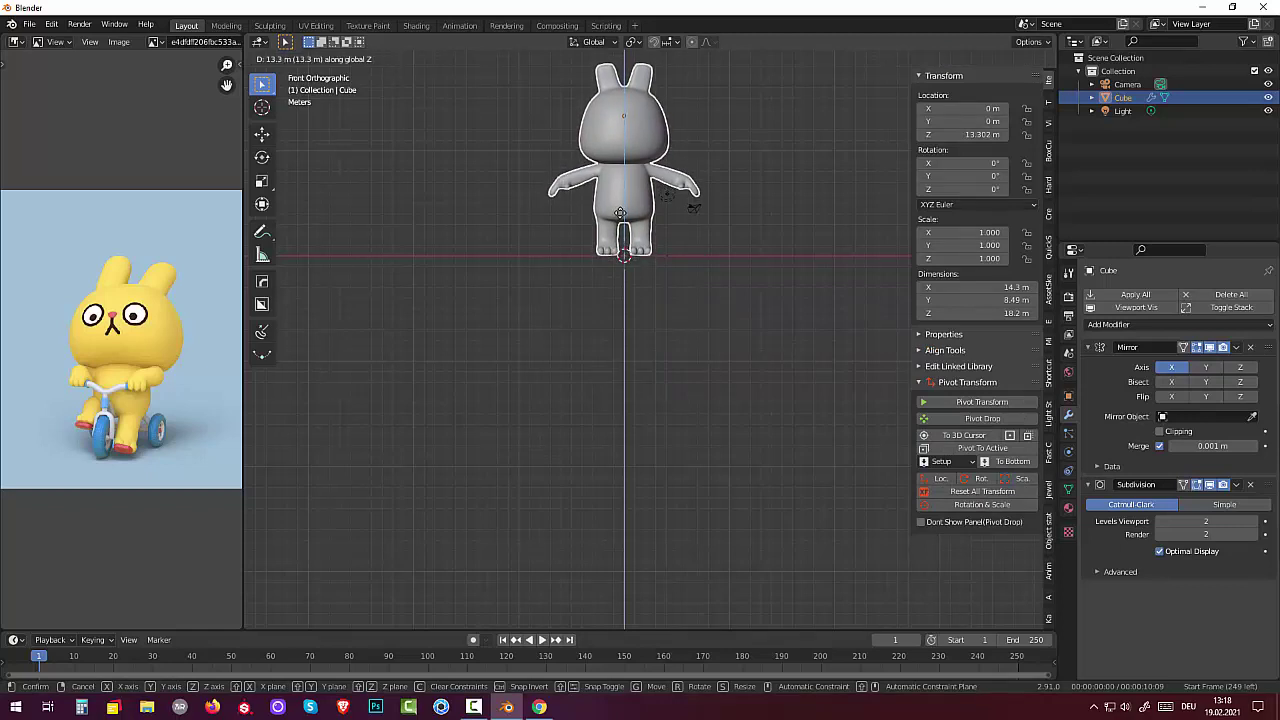
{"action": "left_click", "coordinate": [620, 213]}
{"action": "left_click", "coordinate": [682, 325]}
Reframe the bunny in the view and bring up the Add menu for an armature.
{"action": "scroll", "coordinate": [682, 325], "scroll_direction": "down", "scroll_amount": 3}
{"action": "scroll", "coordinate": [682, 325], "scroll_direction": "up", "scroll_amount": 1}
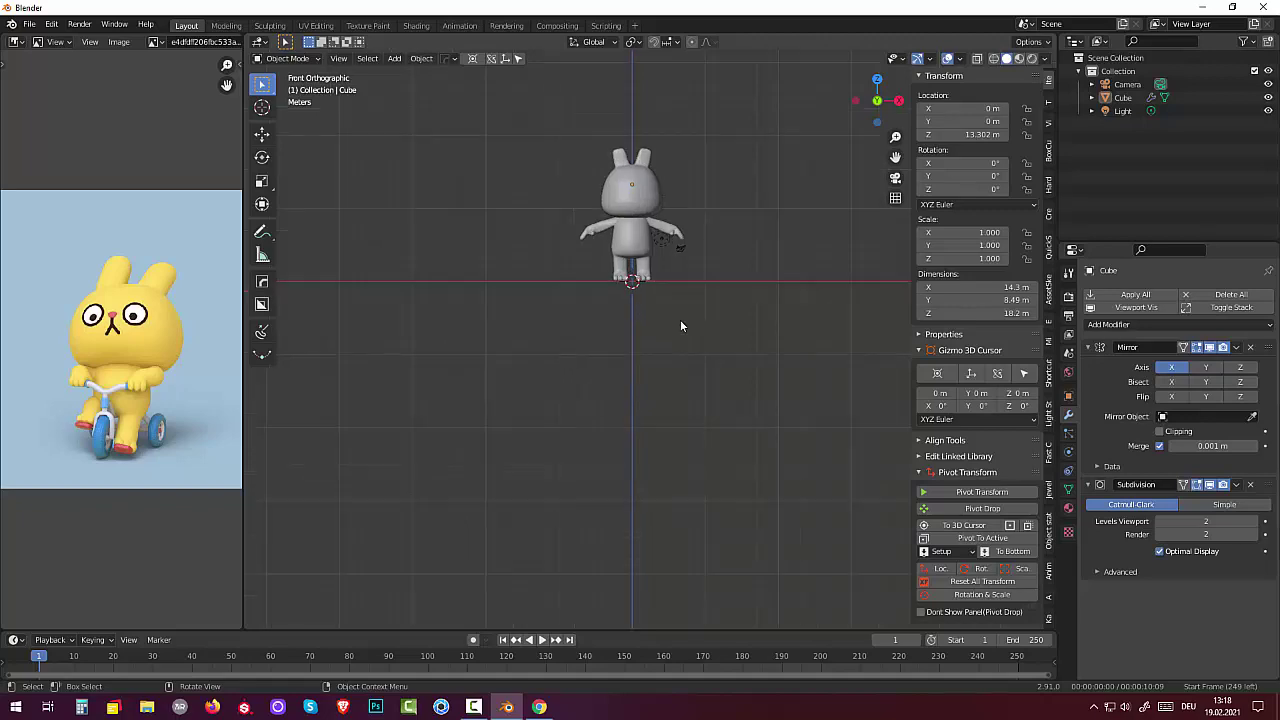
{"action": "scroll", "coordinate": [680, 325], "scroll_direction": "up", "scroll_amount": 3}
{"action": "middle_click_drag", "start_coordinate": [640, 251], "coordinate": [623, 457], "text": "shift"}
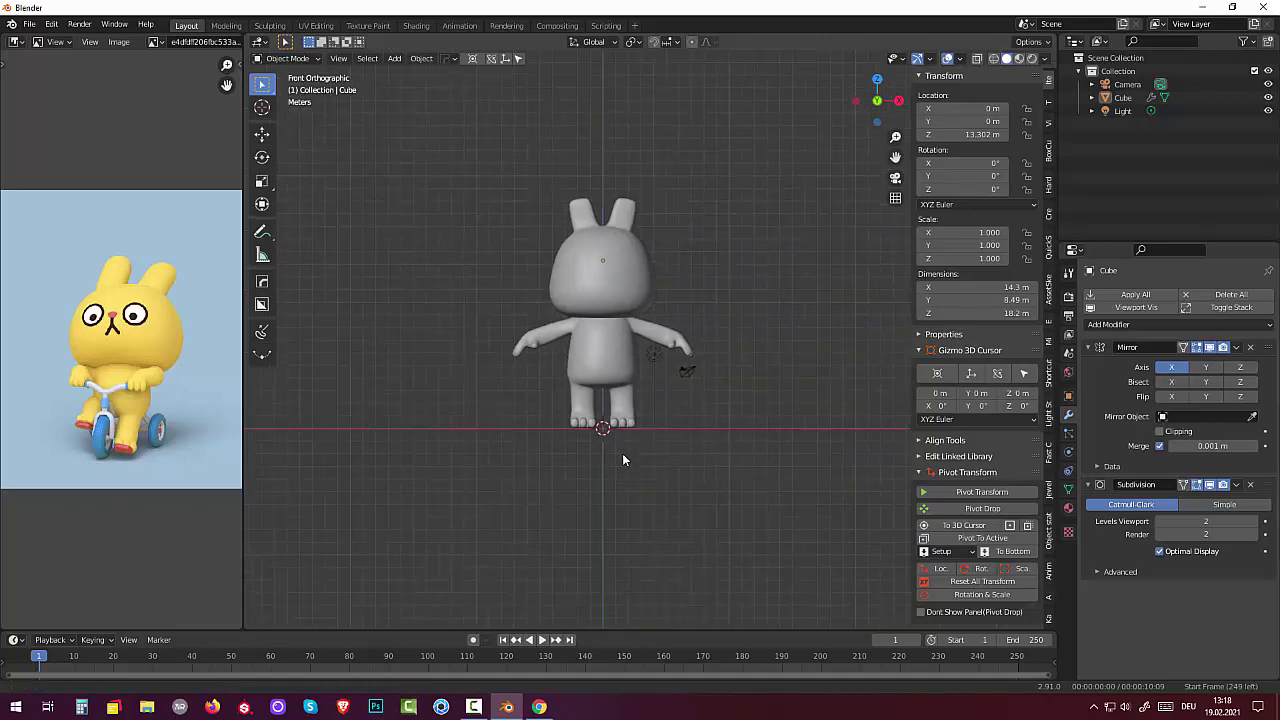
{"action": "scroll", "coordinate": [623, 423], "scroll_direction": "up", "scroll_amount": 1}
{"action": "scroll", "coordinate": [622, 418], "scroll_direction": "up", "scroll_amount": 2}
{"action": "scroll", "coordinate": [622, 418], "scroll_direction": "up", "scroll_amount": 1}
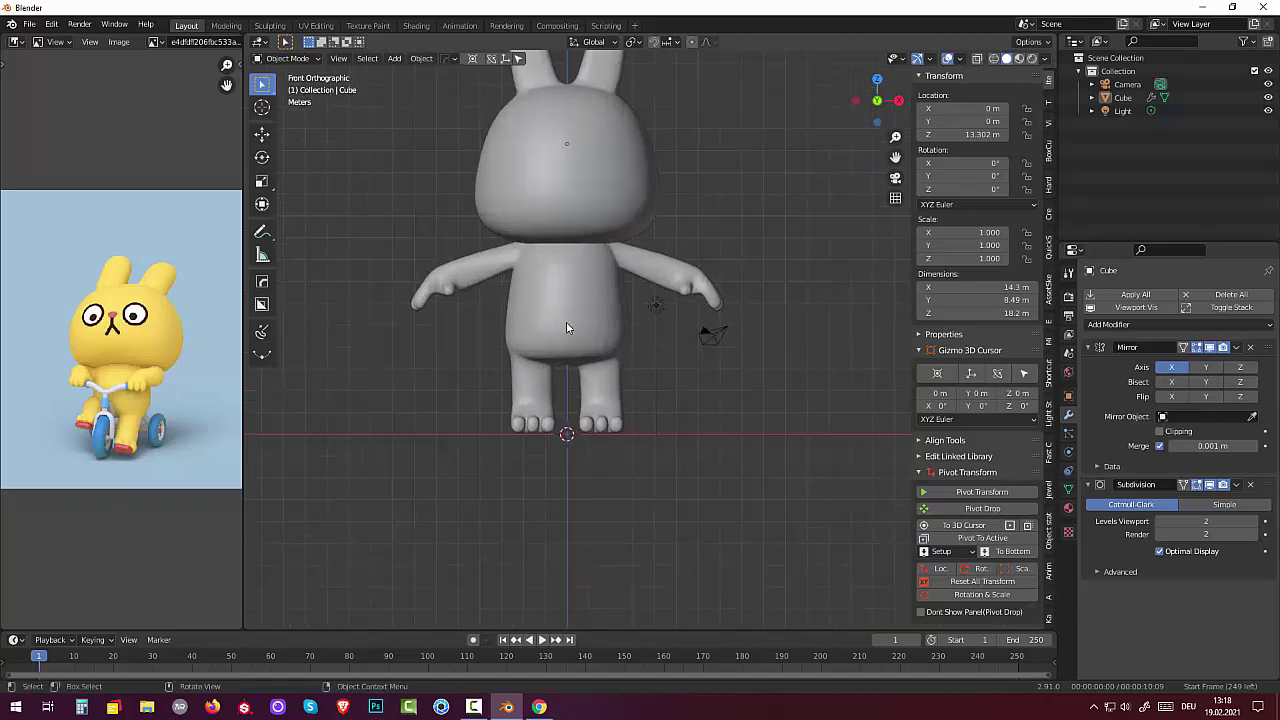
{"action": "scroll", "coordinate": [605, 318], "scroll_direction": "down", "scroll_amount": 1}
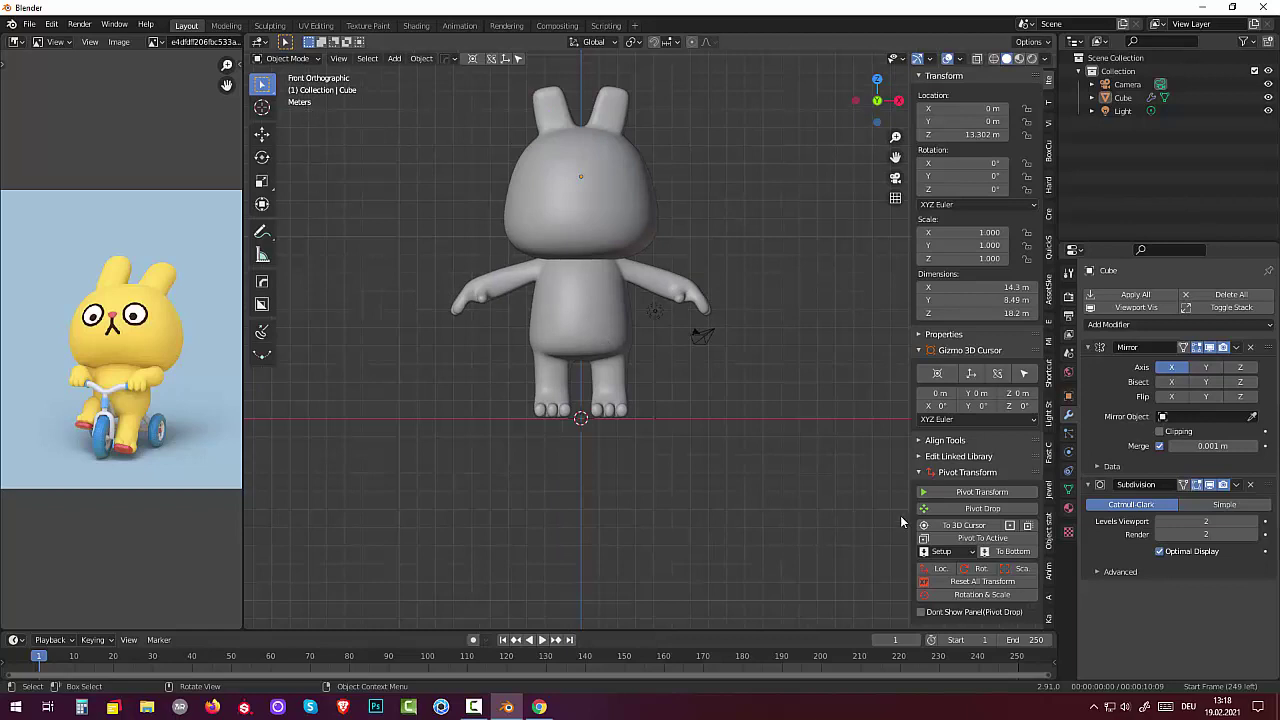
{"action": "key", "text": "shift+a"}
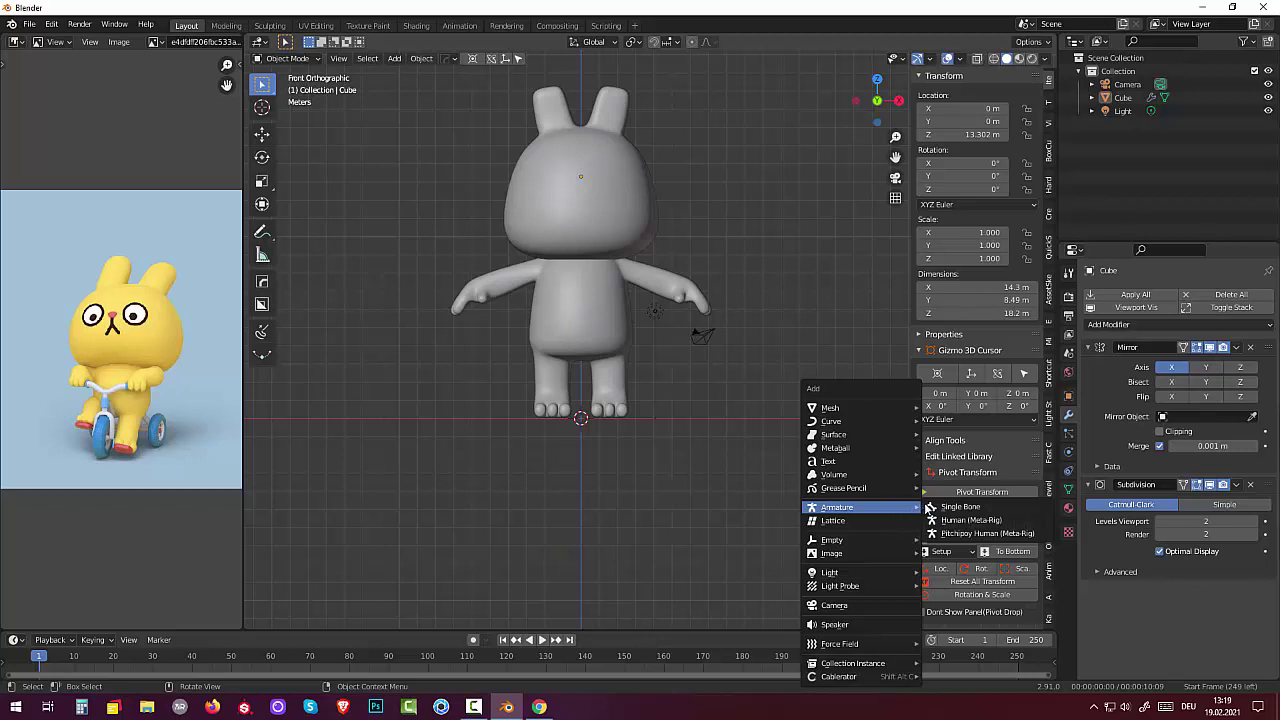
Add a Human Meta-Rig armature and scale it up to 5.851.
{"action": "left_click", "coordinate": [973, 521]}
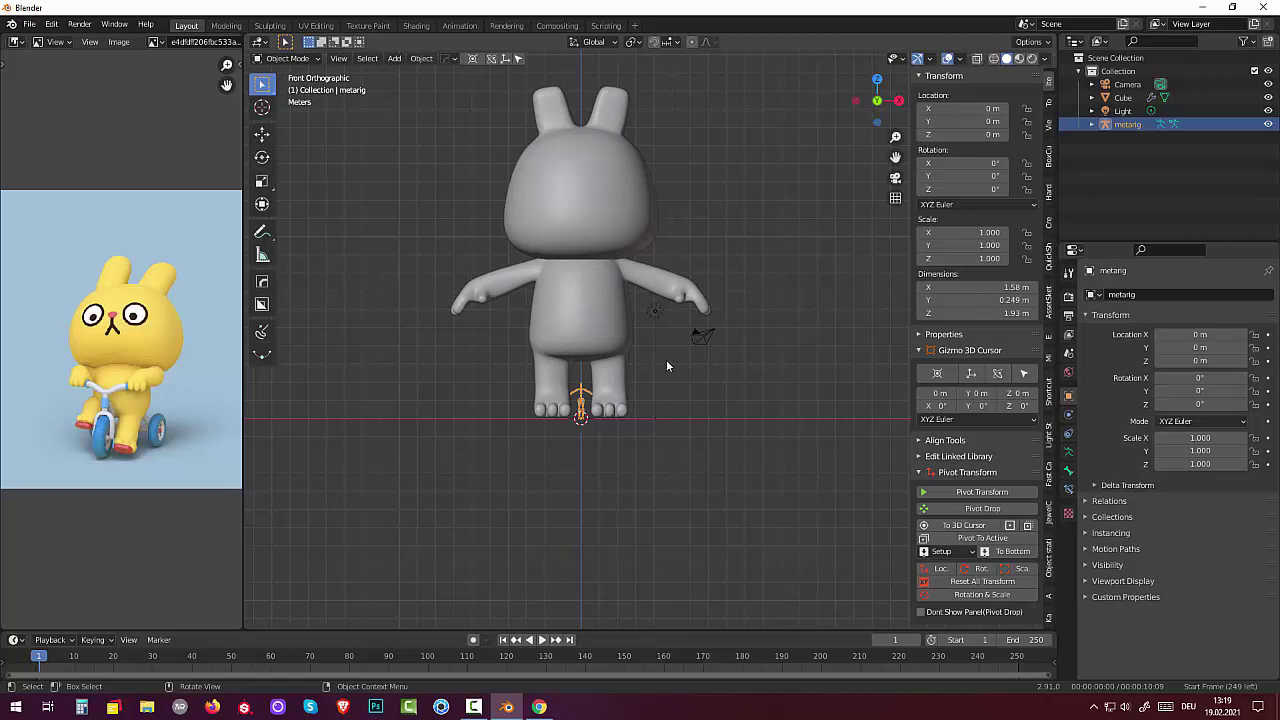
{"action": "key", "text": "s"}
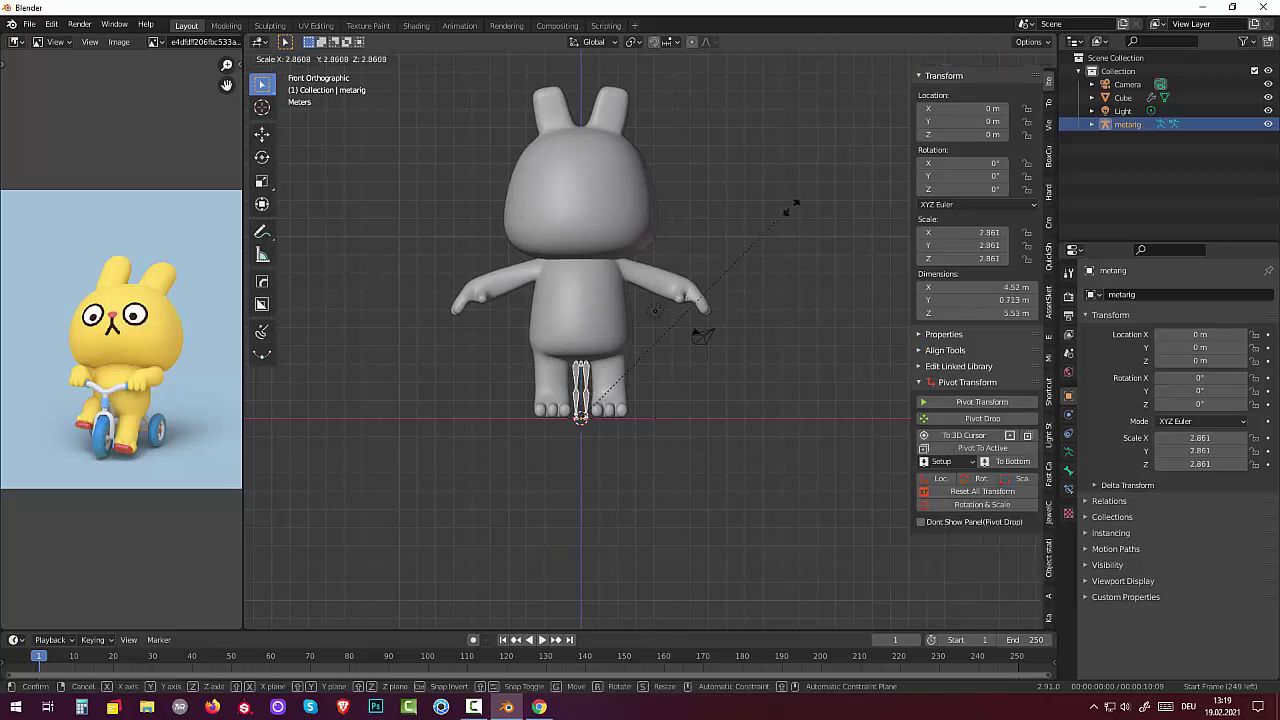
{"action": "left_click", "coordinate": [350, 252]}
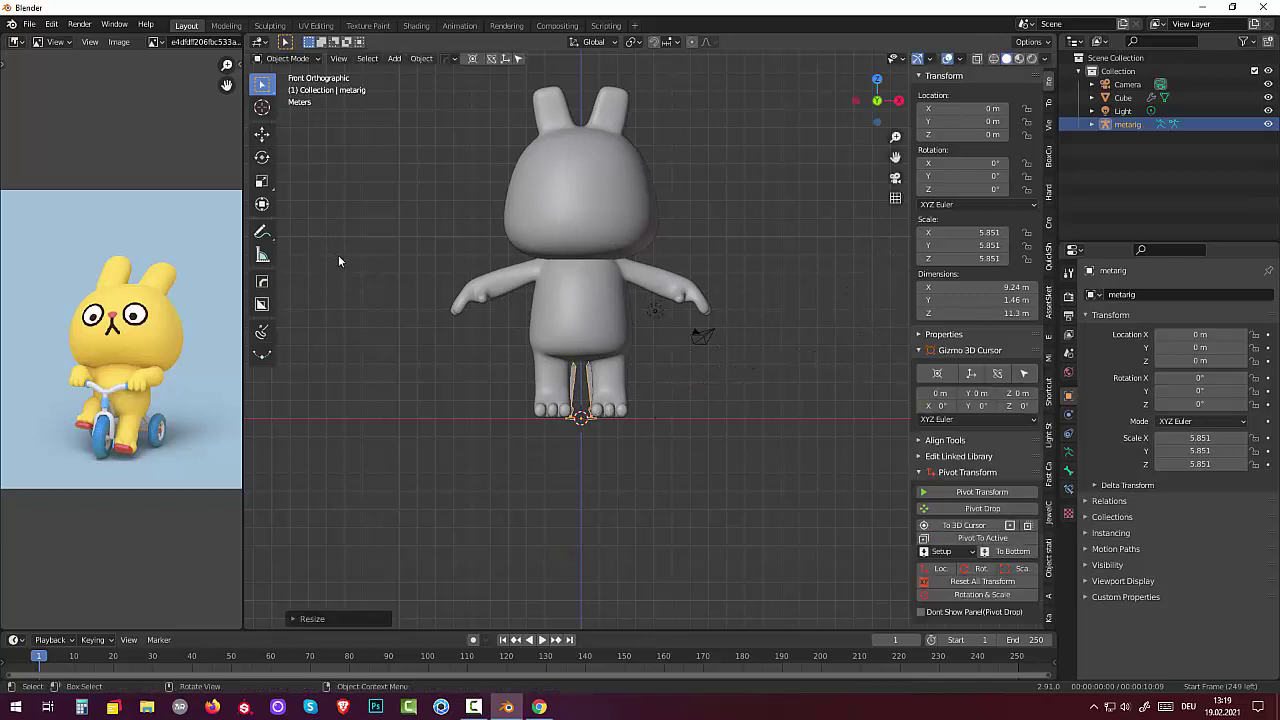
Enable In Front in the armature's Viewport Display and reselect the metarig.
{"action": "left_click", "coordinate": [1068, 452]}
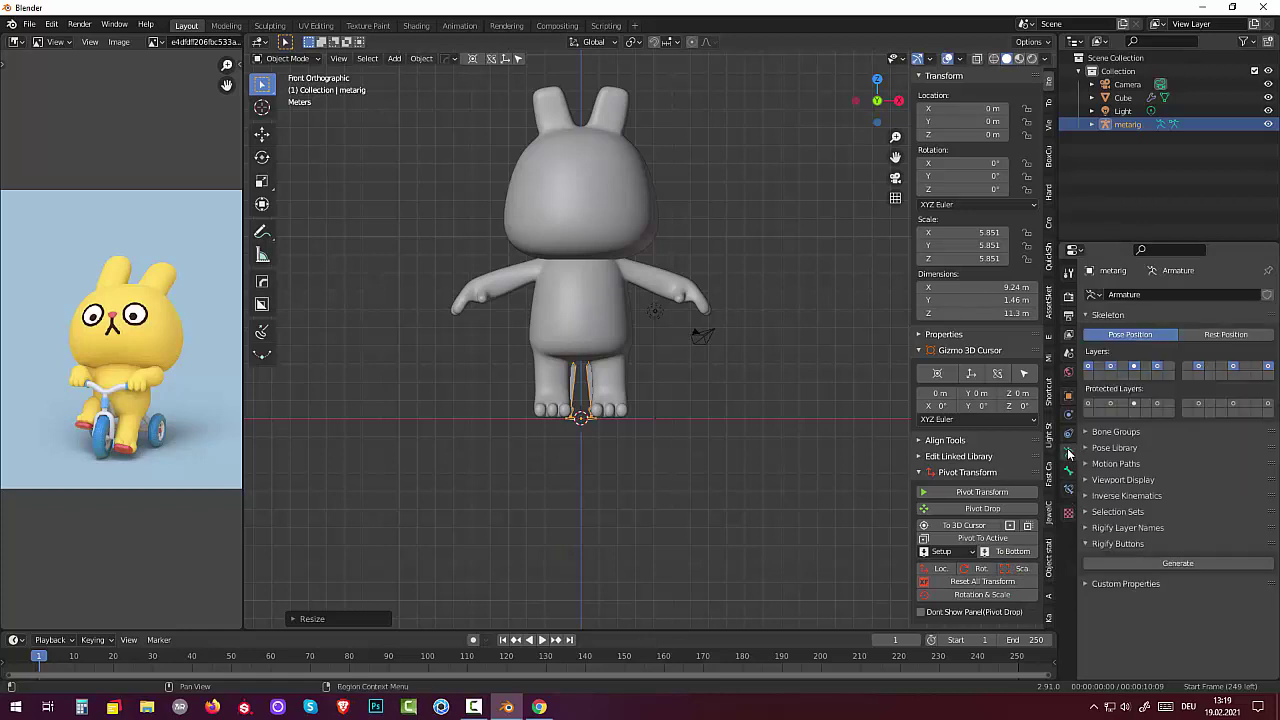
{"action": "left_click", "coordinate": [1089, 481]}
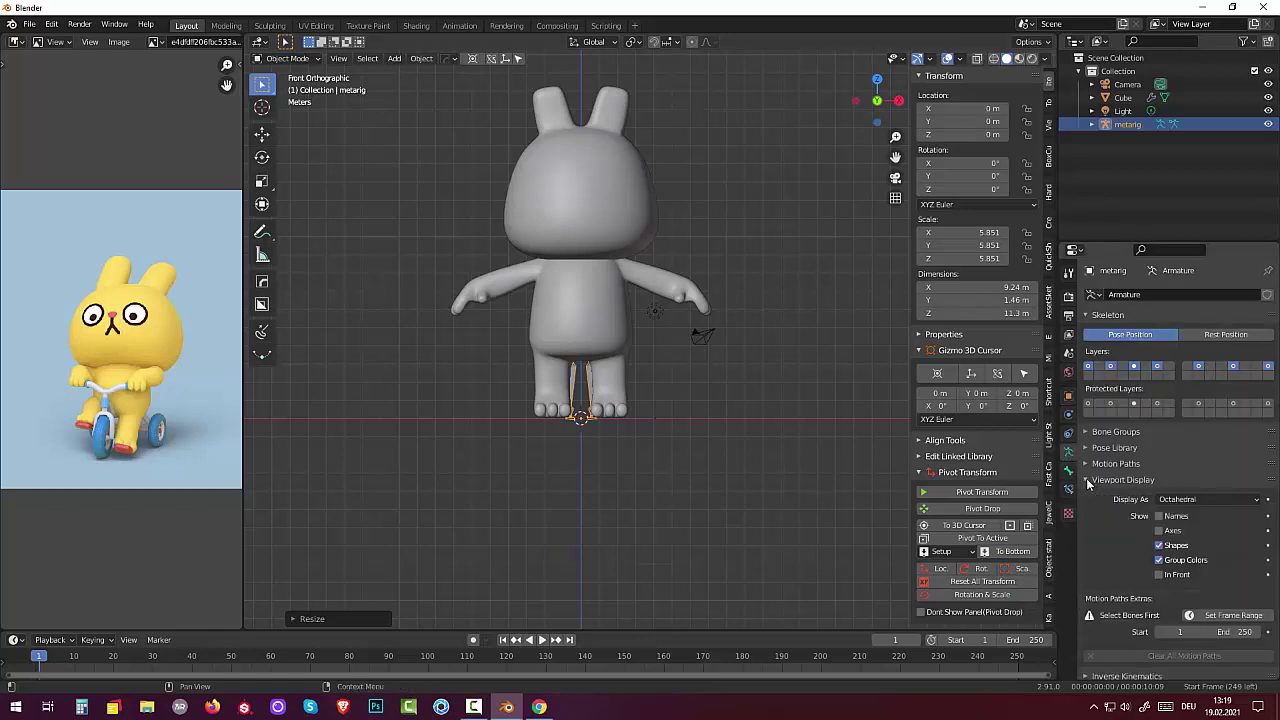
{"action": "left_click", "coordinate": [1160, 575]}
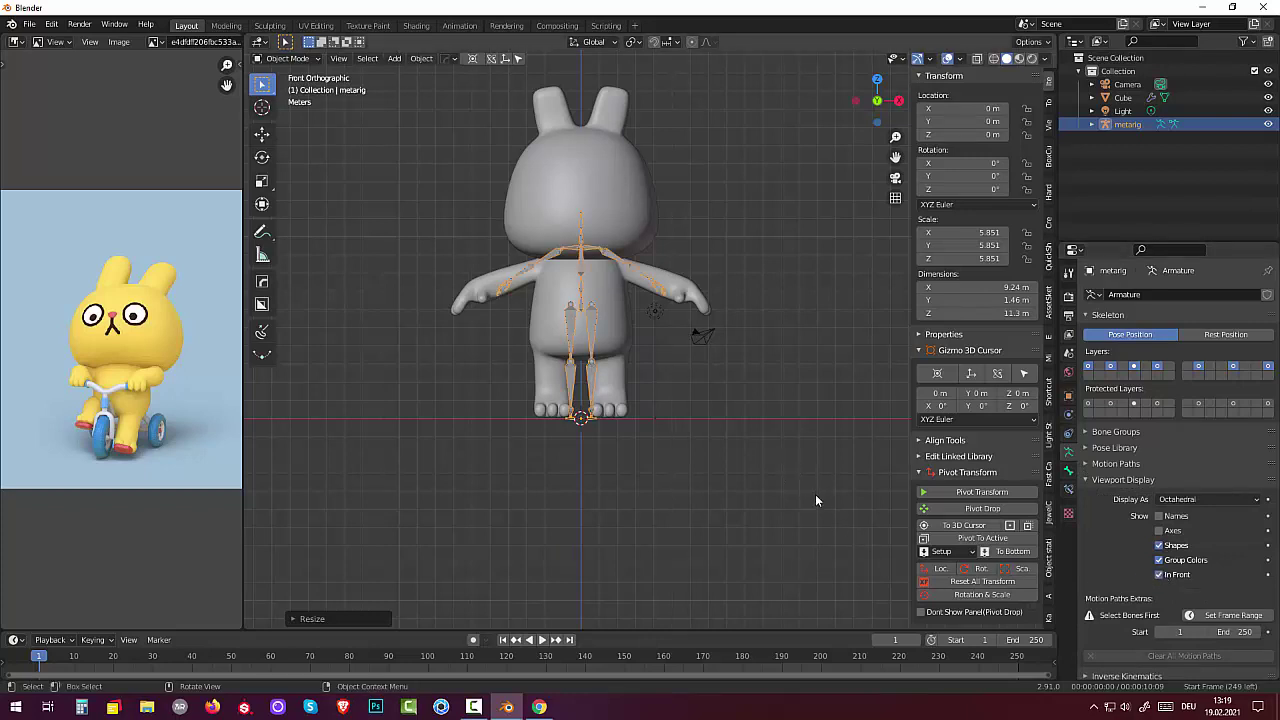
{"action": "scroll", "coordinate": [597, 425], "scroll_direction": "up", "scroll_amount": 2}
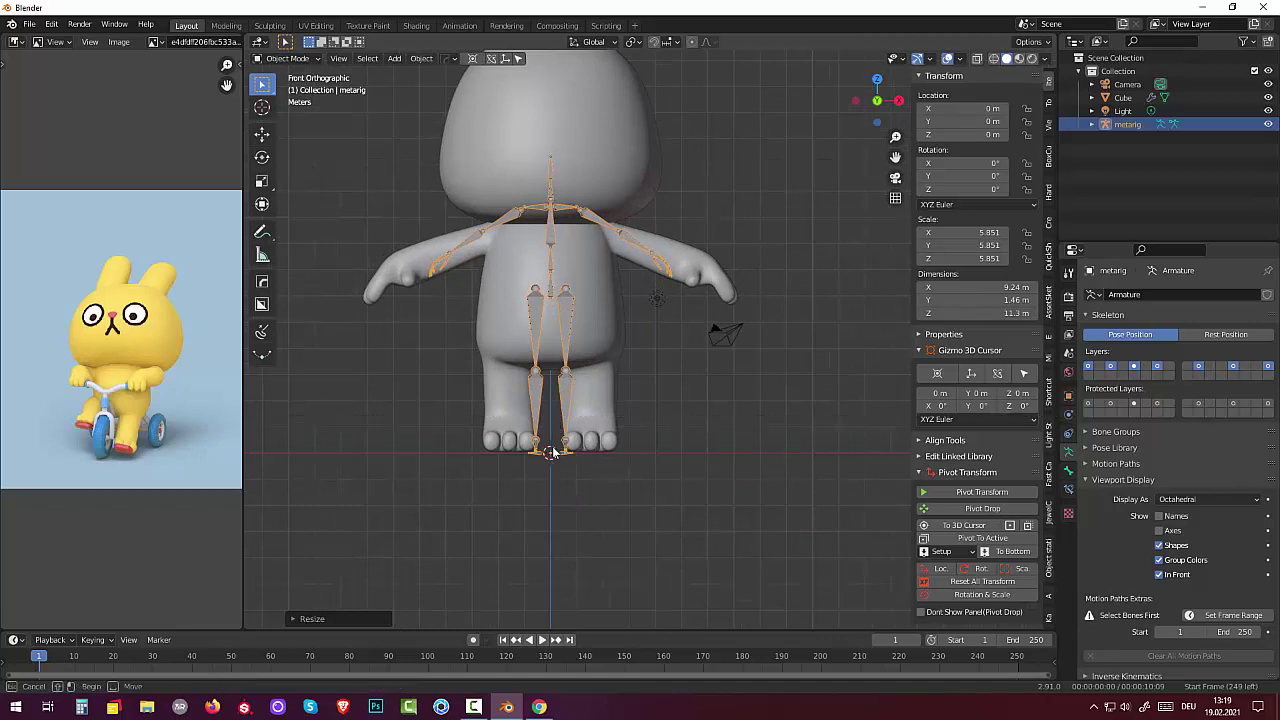
{"action": "left_click_drag", "start_coordinate": [554, 422], "coordinate": [606, 490]}
{"action": "left_click", "coordinate": [568, 452]}
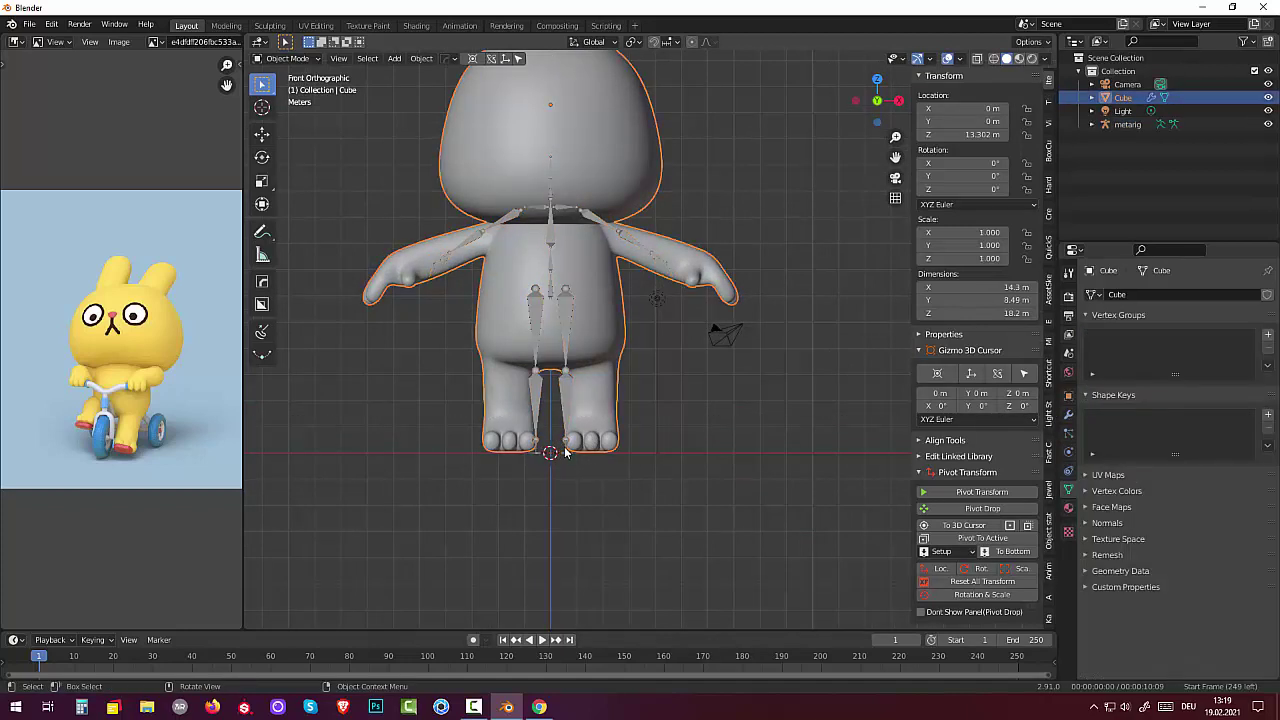
{"action": "left_click", "coordinate": [563, 397]}
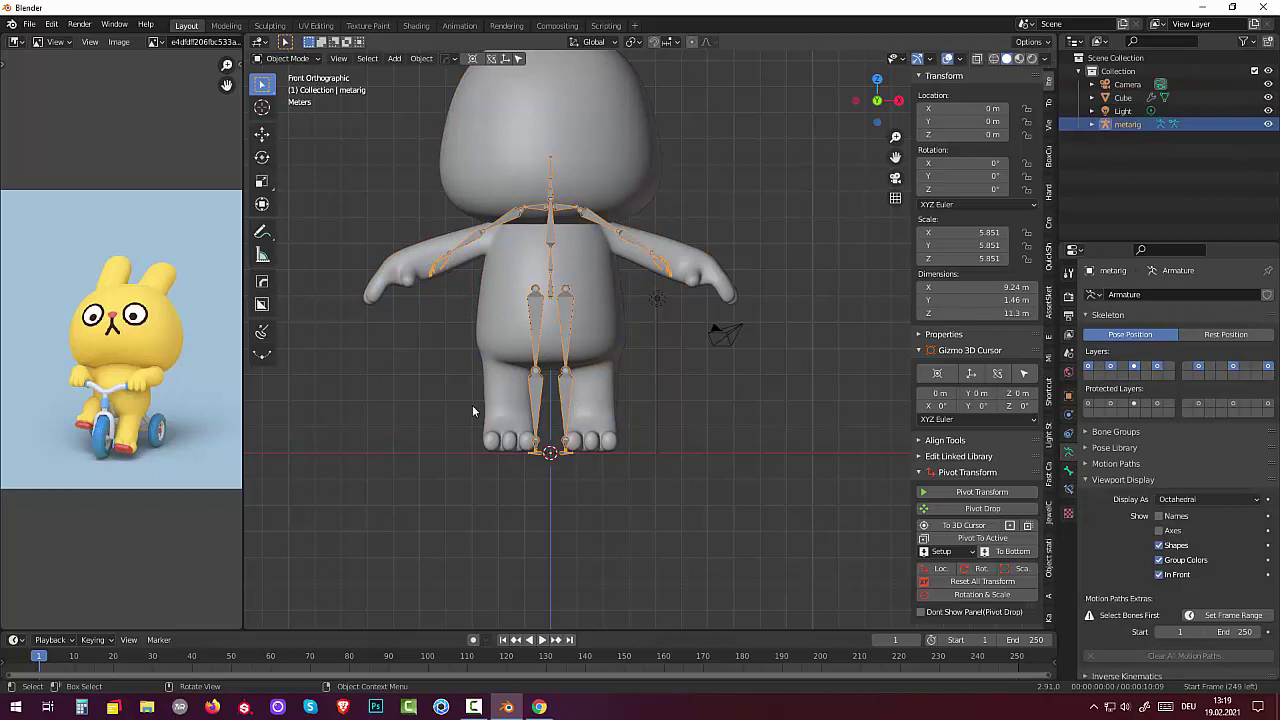
{"action": "left_click", "coordinate": [283, 58]}
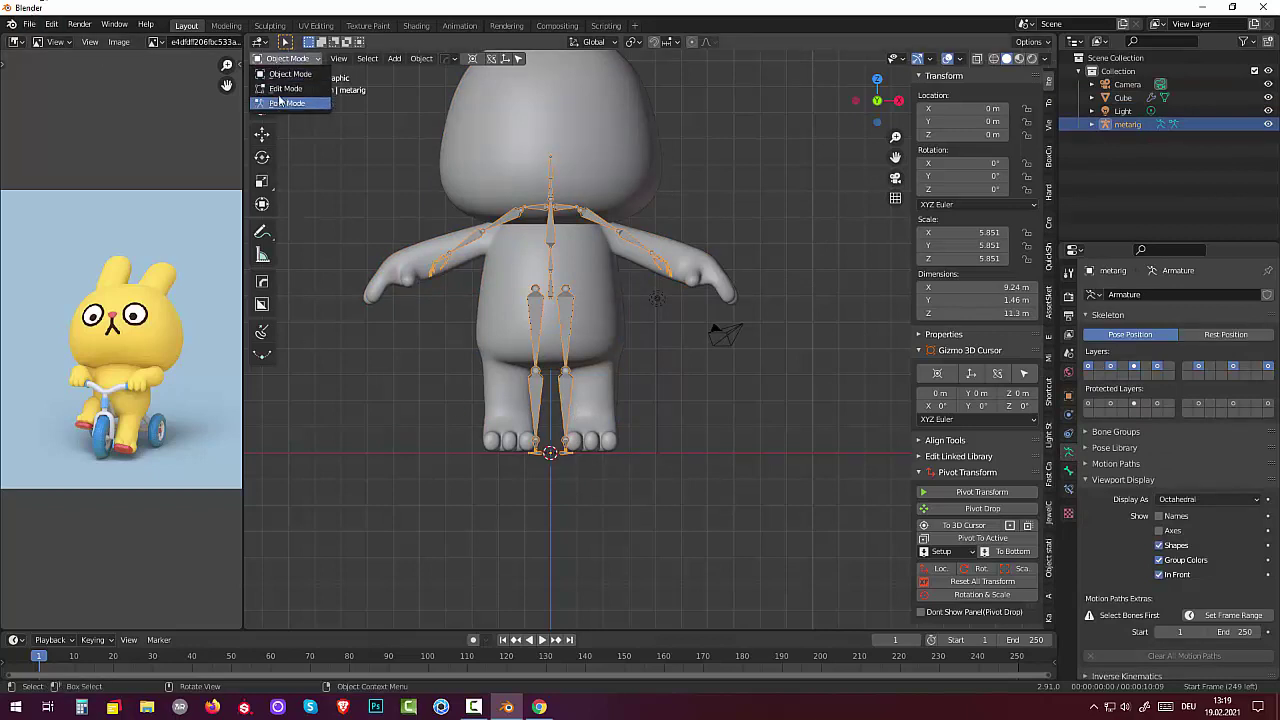
In armature Edit Mode, move the left knee joint down into the bunny's leg.
{"action": "left_click", "coordinate": [288, 82]}
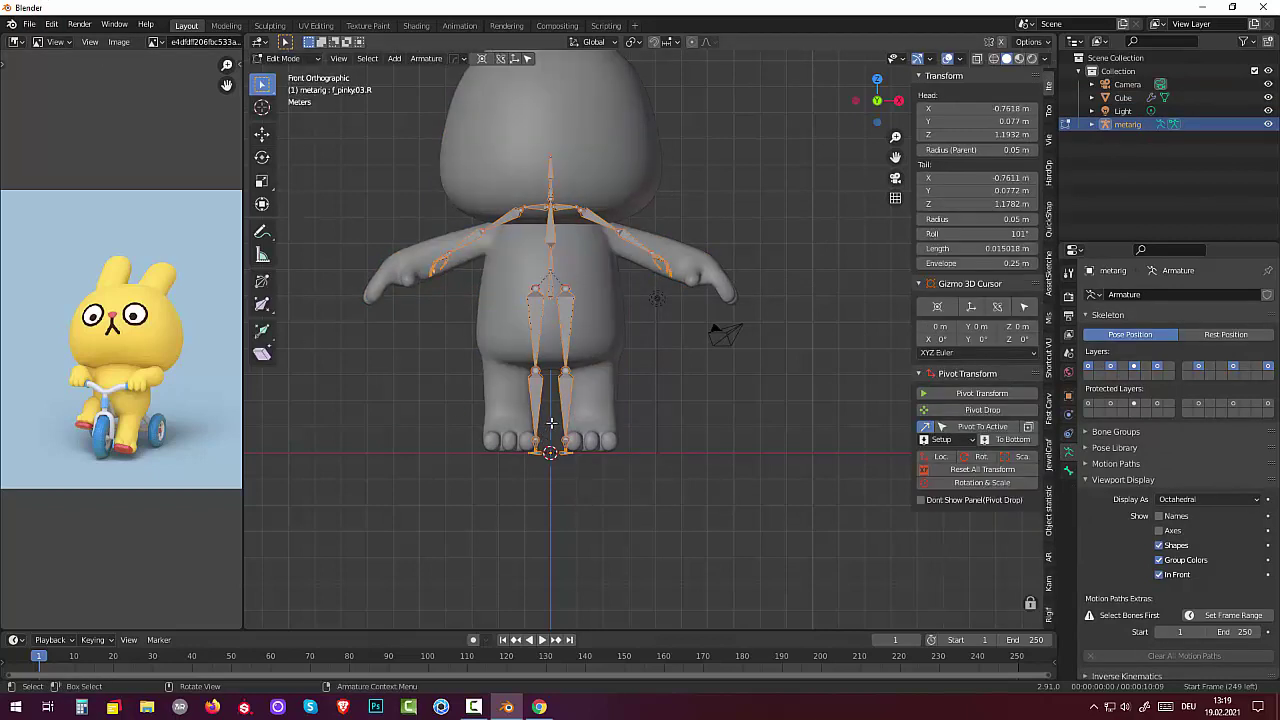
{"action": "left_click", "coordinate": [591, 484]}
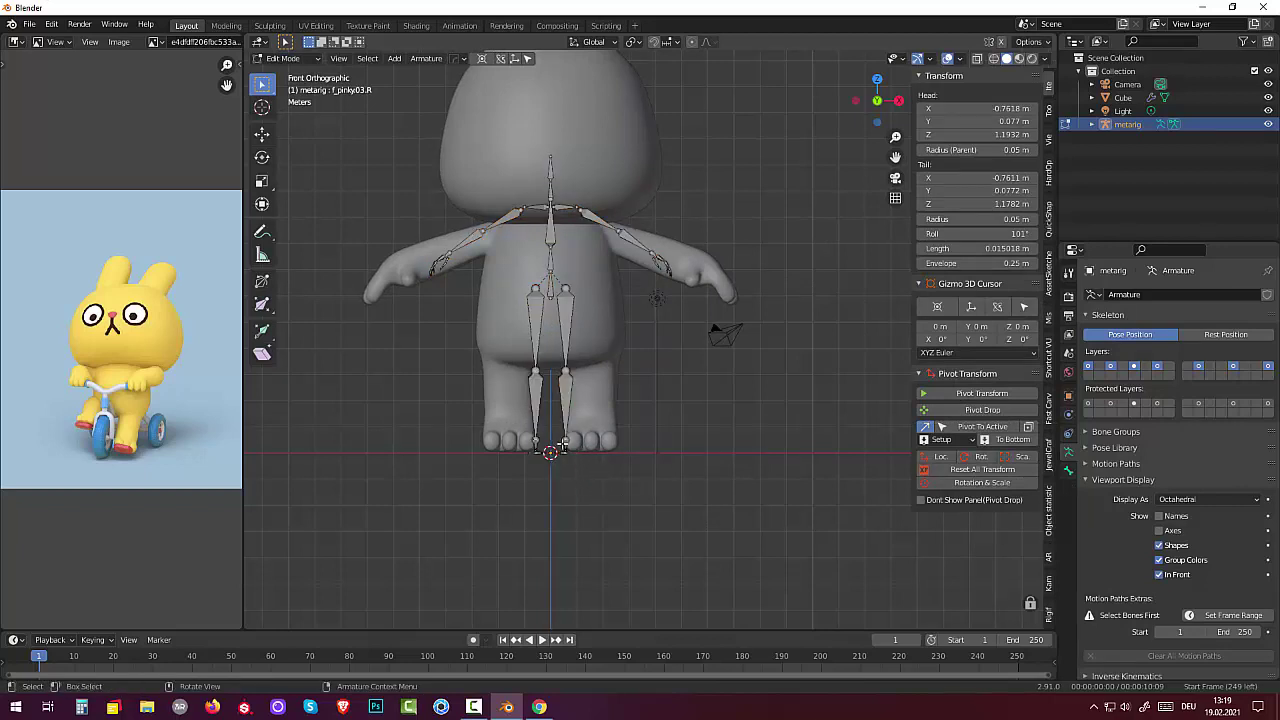
{"action": "left_click", "coordinate": [565, 390]}
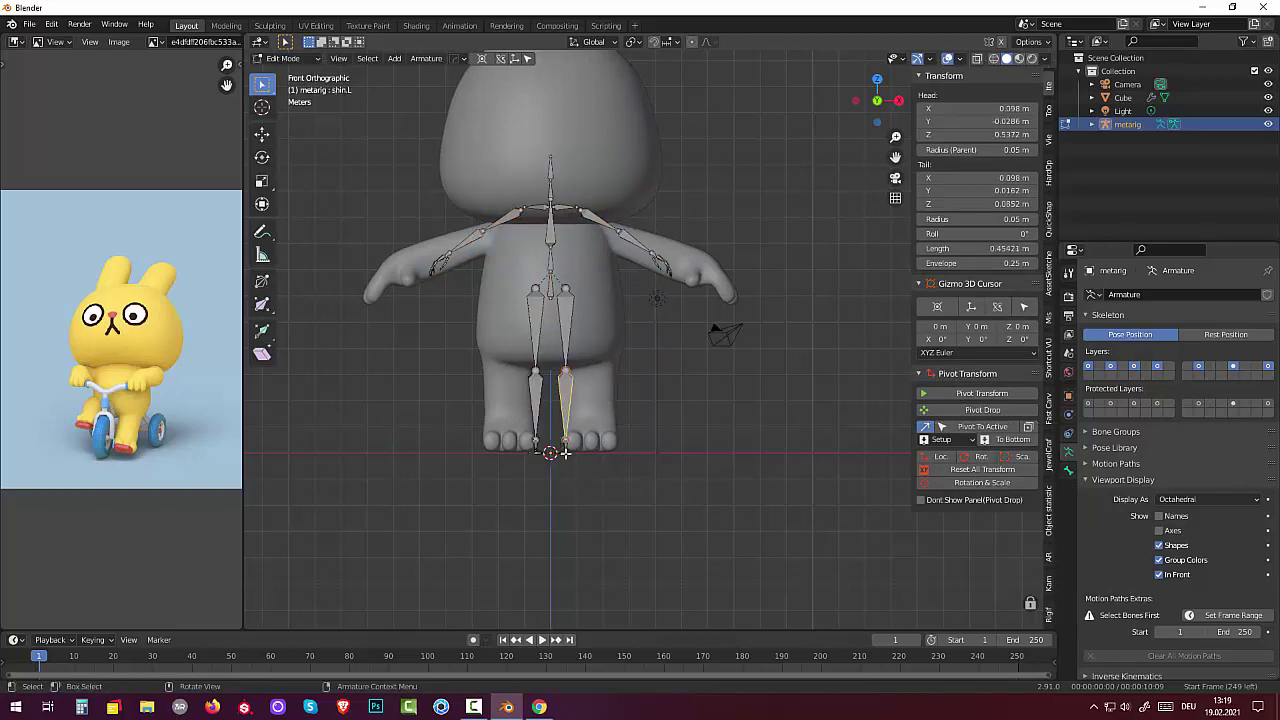
{"action": "left_click_drag", "start_coordinate": [549, 397], "coordinate": [582, 482]}
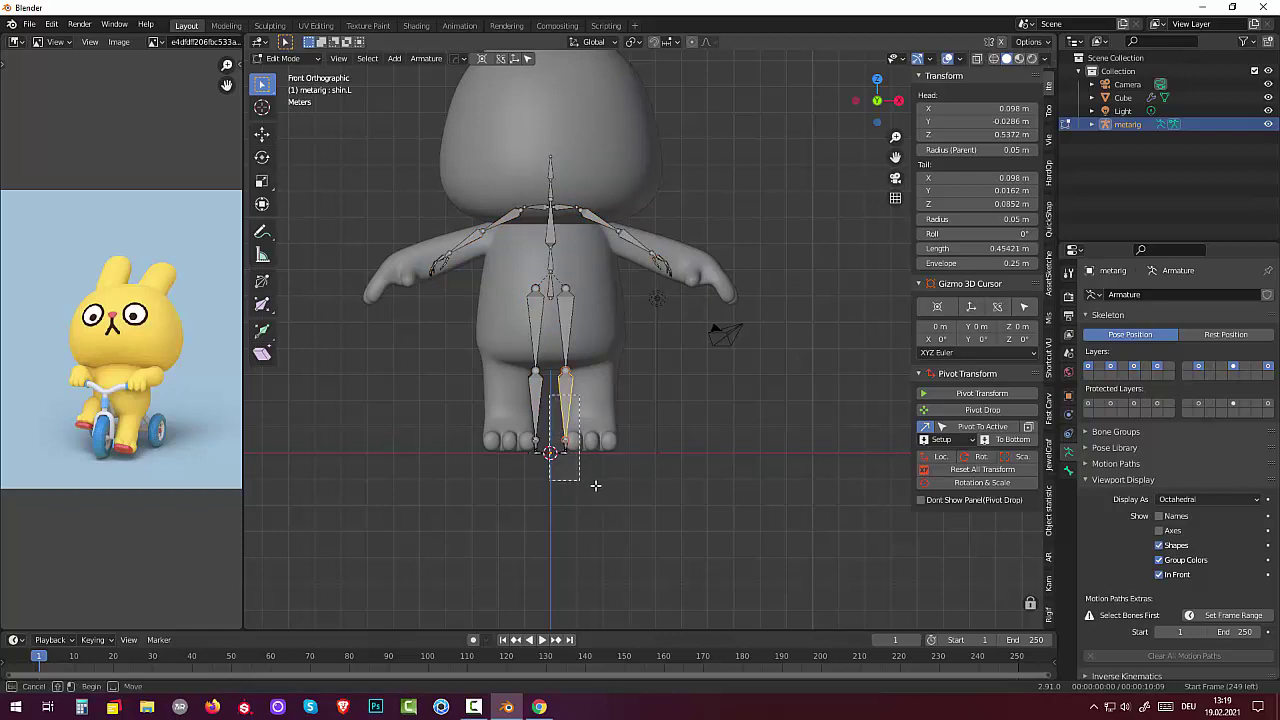
{"action": "key", "text": "g"}
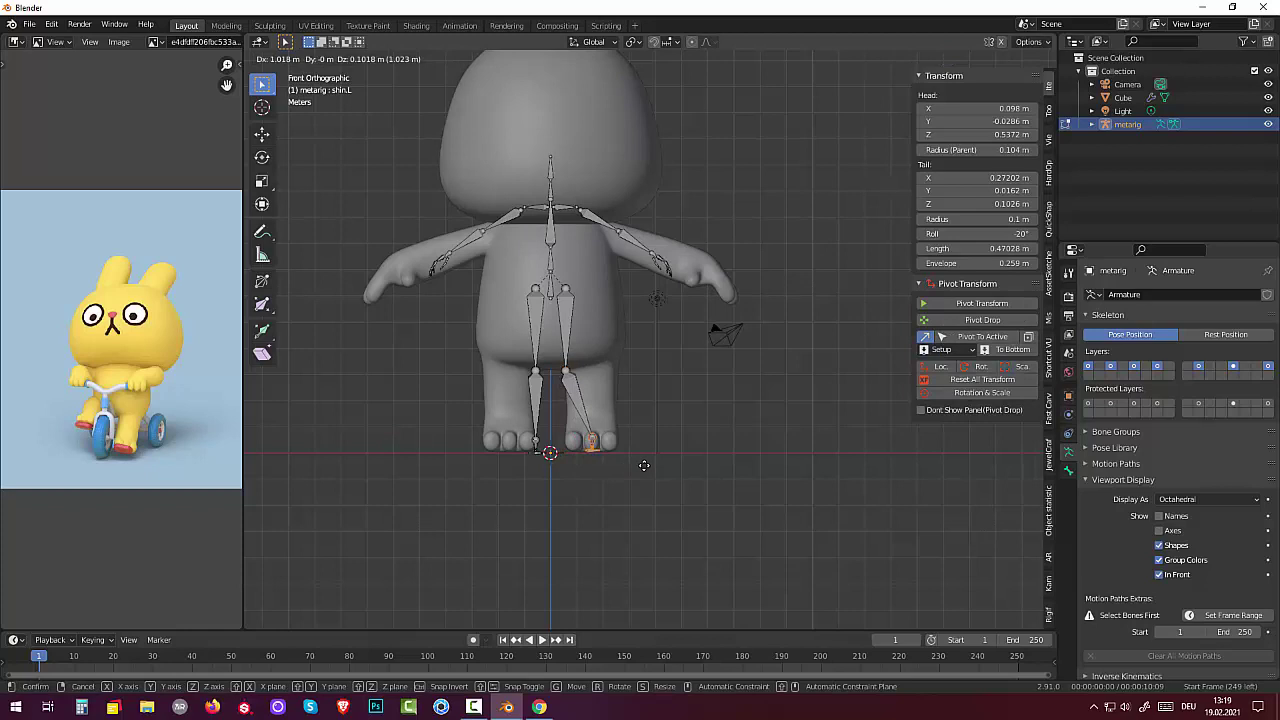
{"action": "right_click", "coordinate": [644, 465]}
{"action": "left_click", "coordinate": [567, 372]}
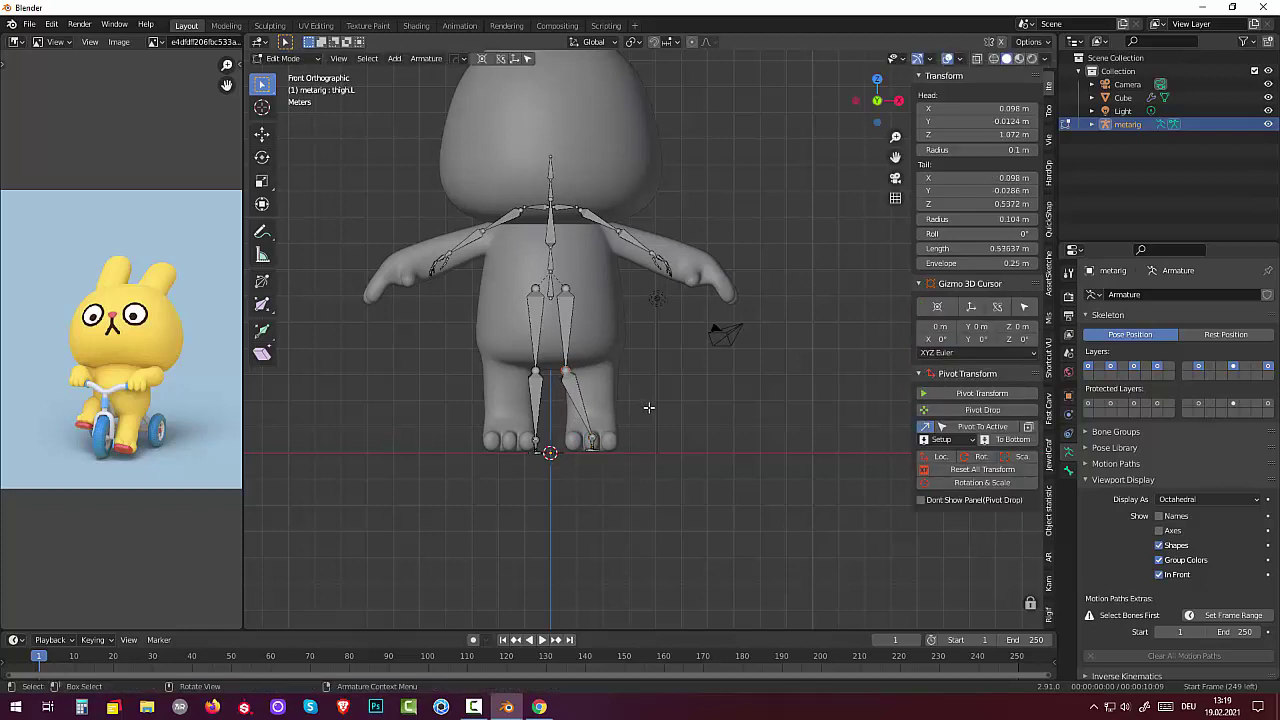
{"action": "key", "text": "g"}
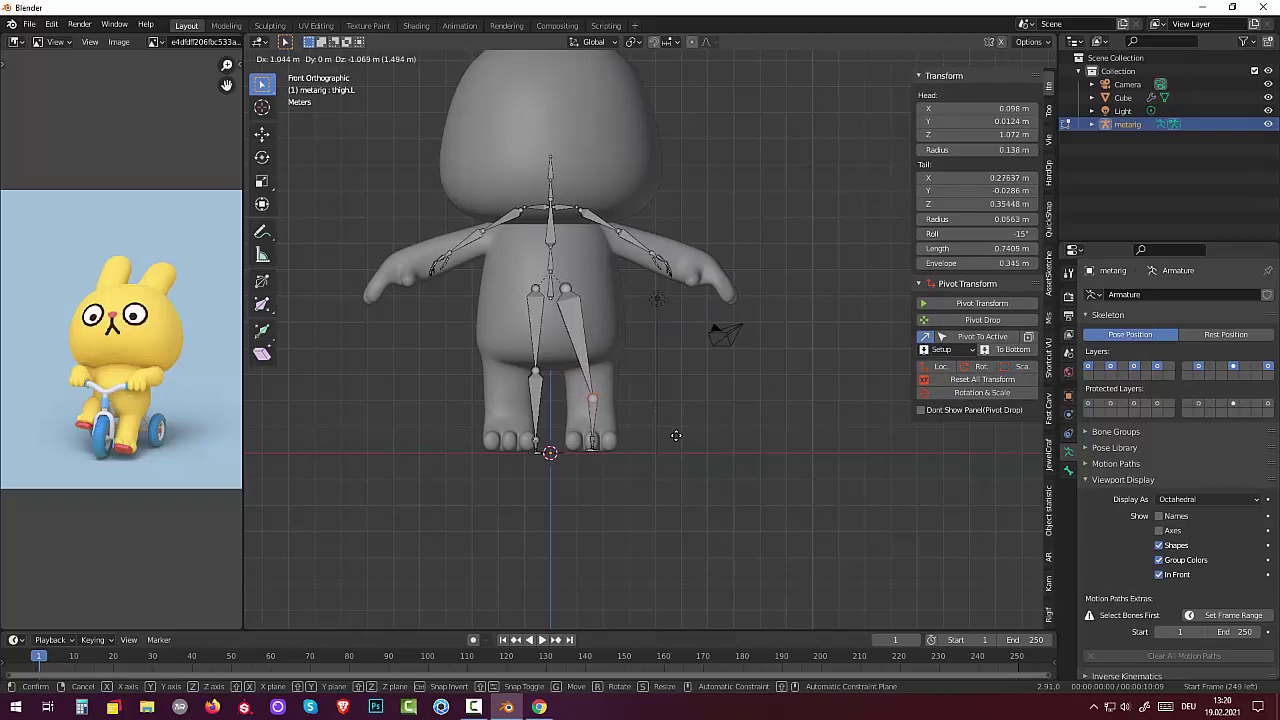
{"action": "key", "text": "ctrl"}
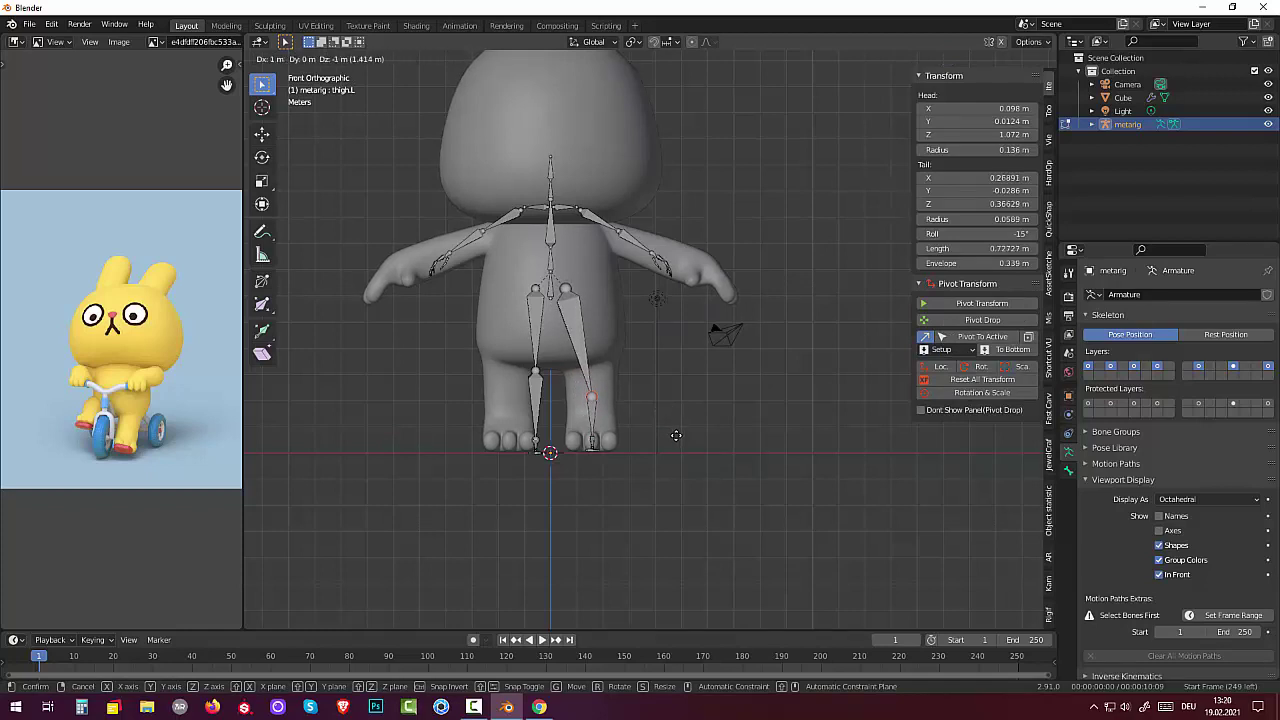
{"action": "left_click", "coordinate": [676, 436]}
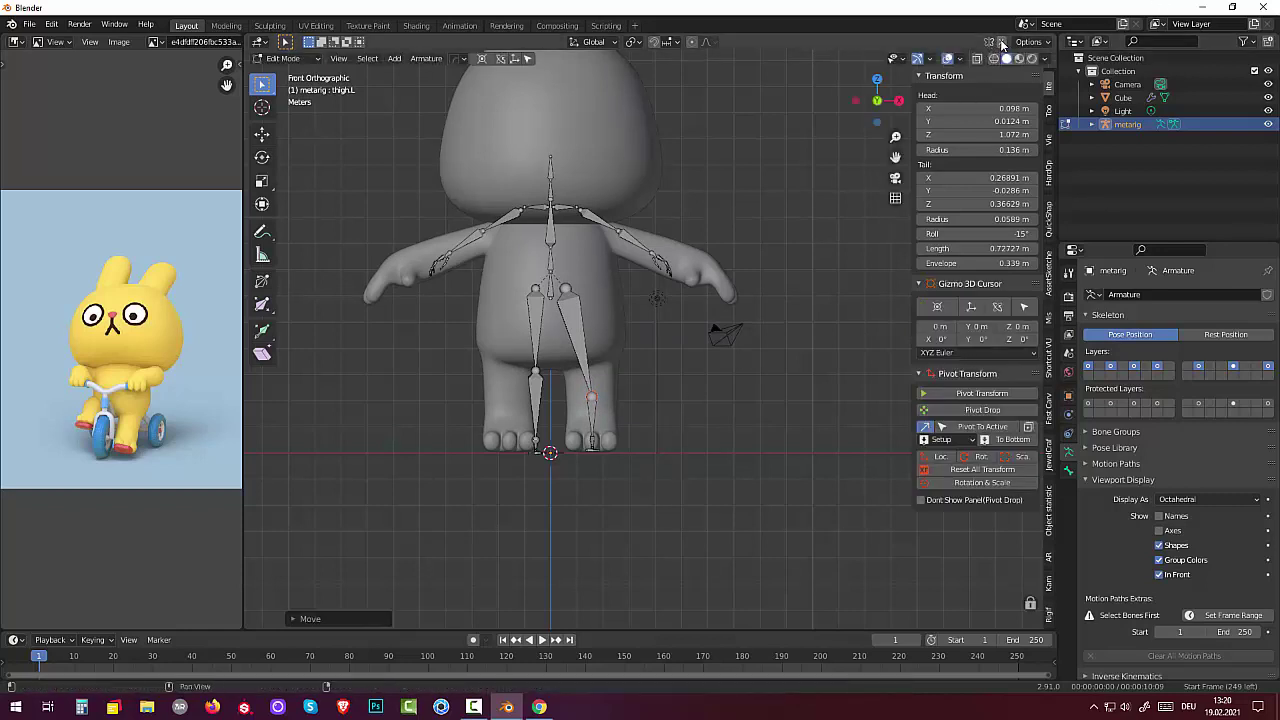
Place the left foot bone inside the bunny's foot.
{"action": "left_click", "coordinate": [592, 401]}
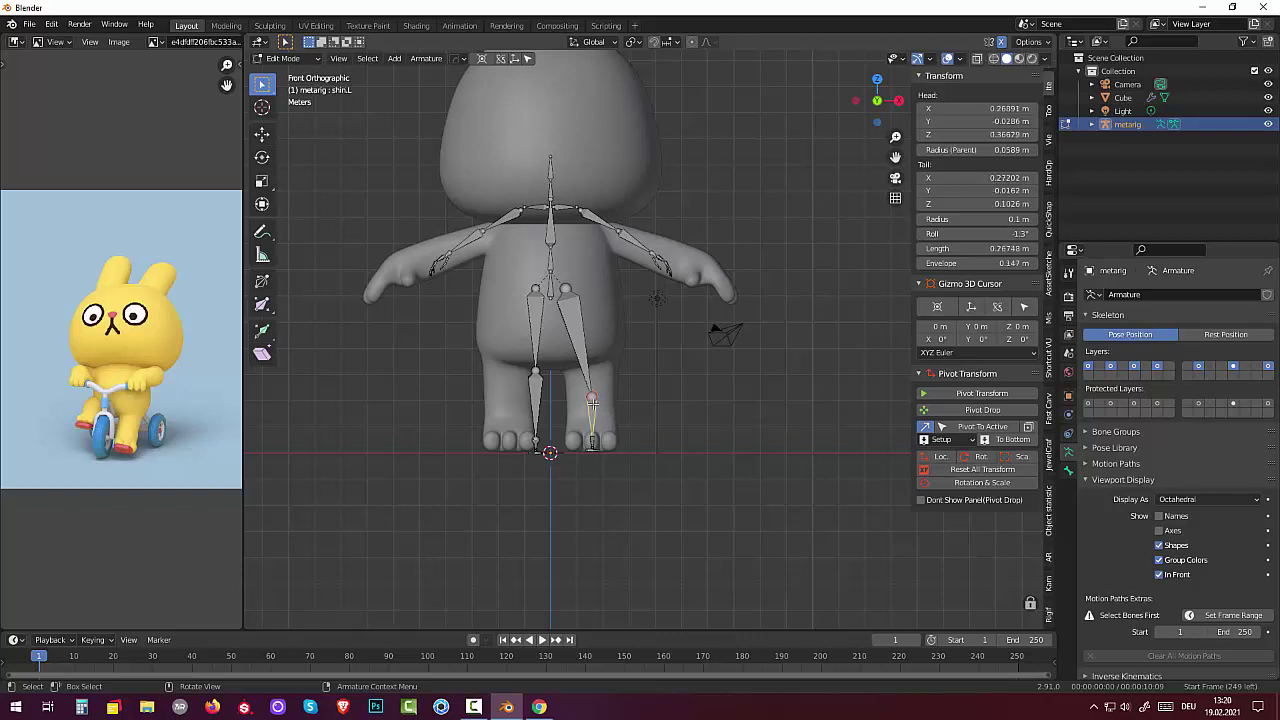
{"action": "key", "text": "g"}
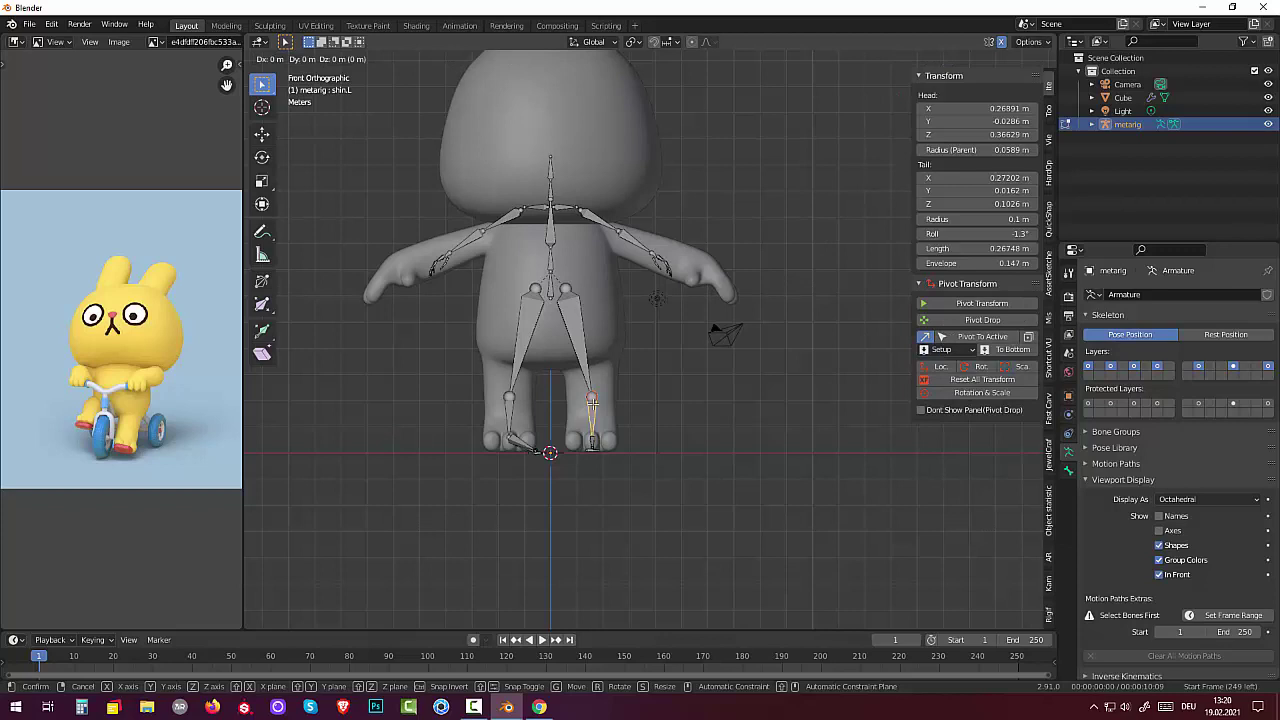
{"action": "left_click", "coordinate": [592, 401]}
{"action": "left_click", "coordinate": [592, 440]}
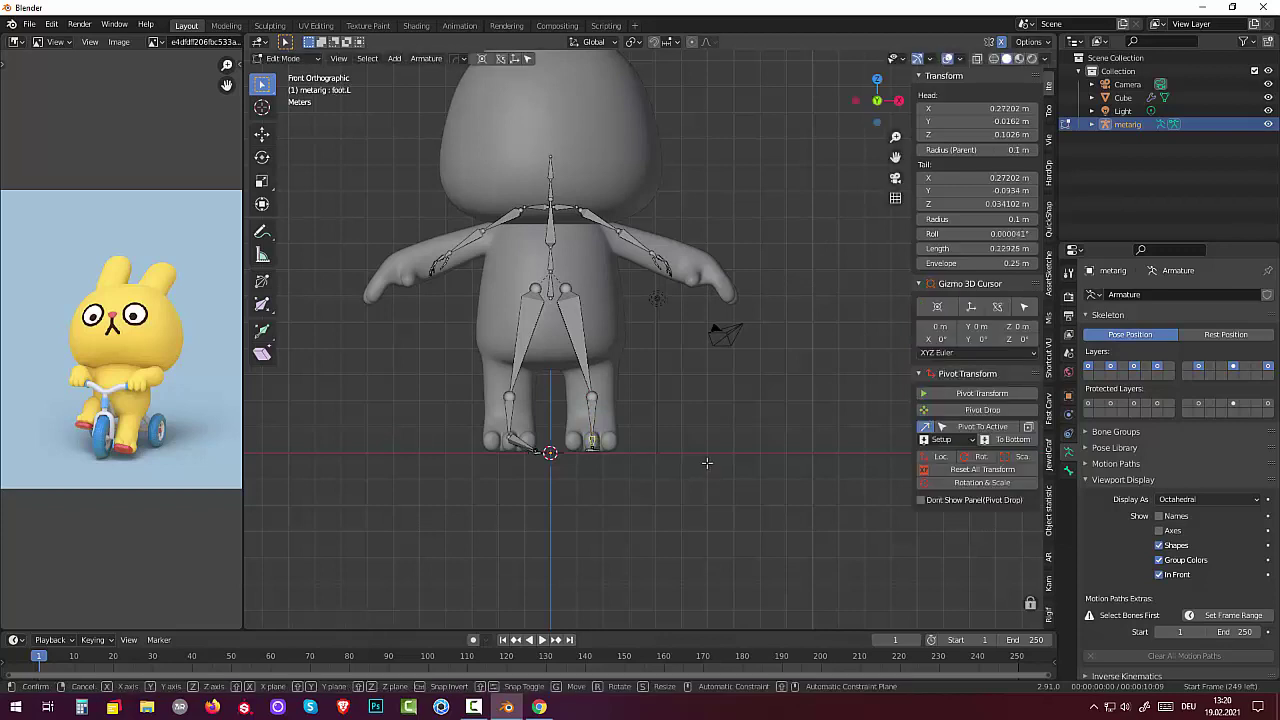
{"action": "key", "text": "g"}
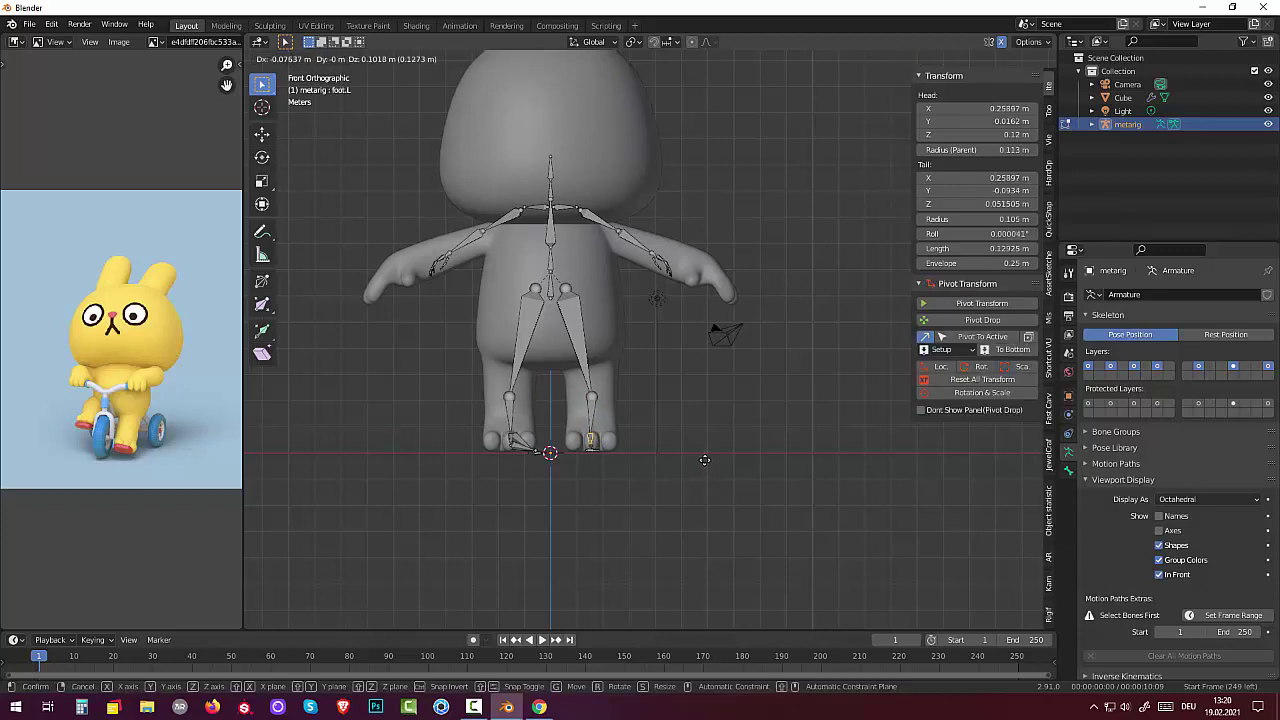
{"action": "right_click", "coordinate": [704, 460]}
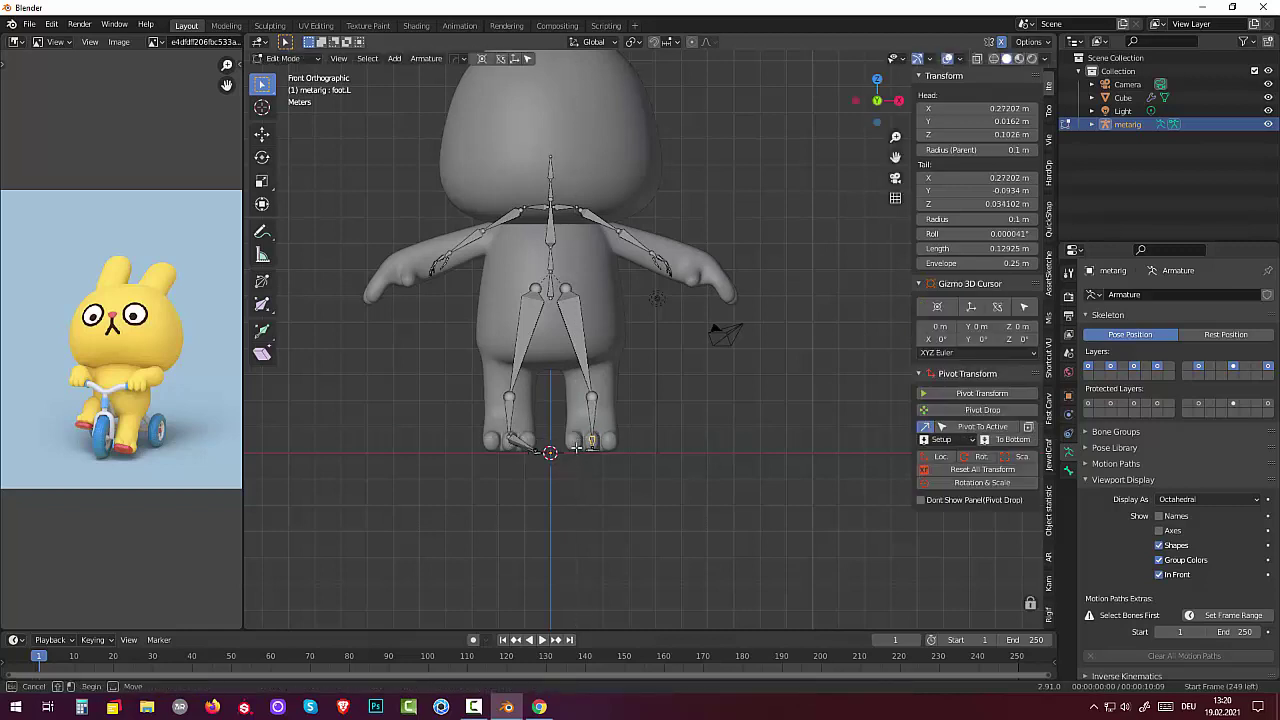
{"action": "key", "text": "b"}
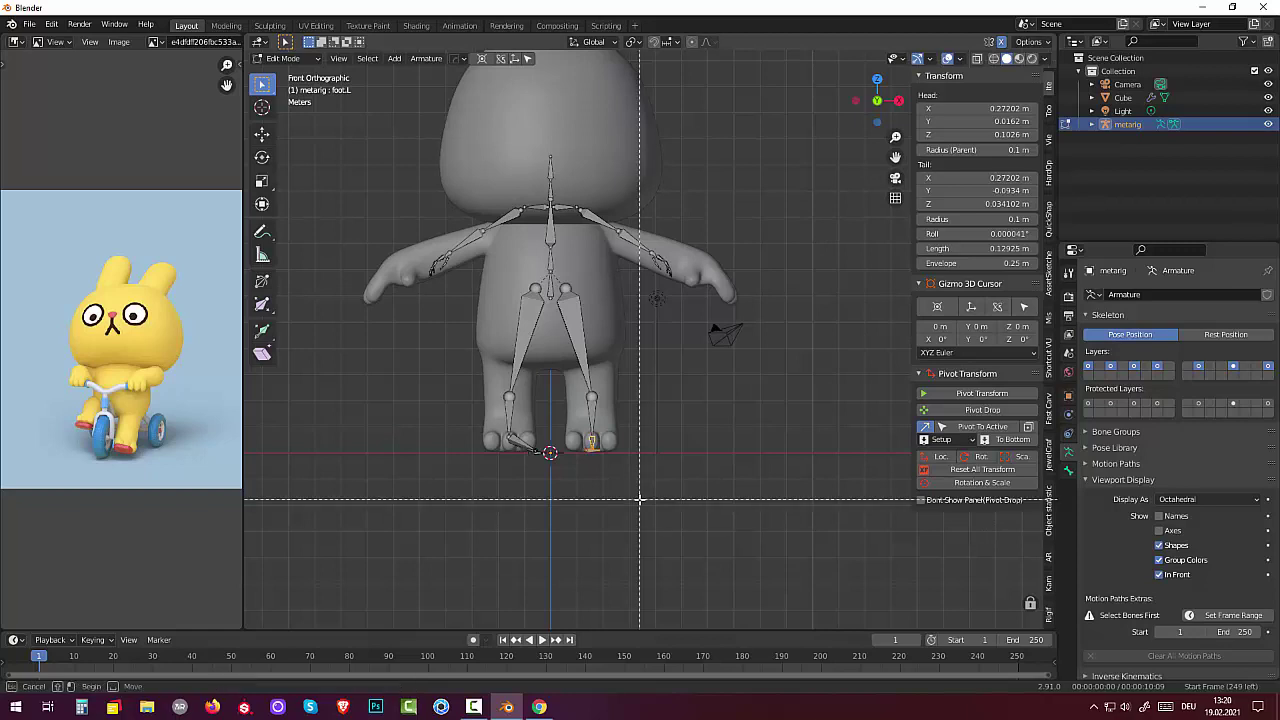
{"action": "right_click", "coordinate": [642, 502]}
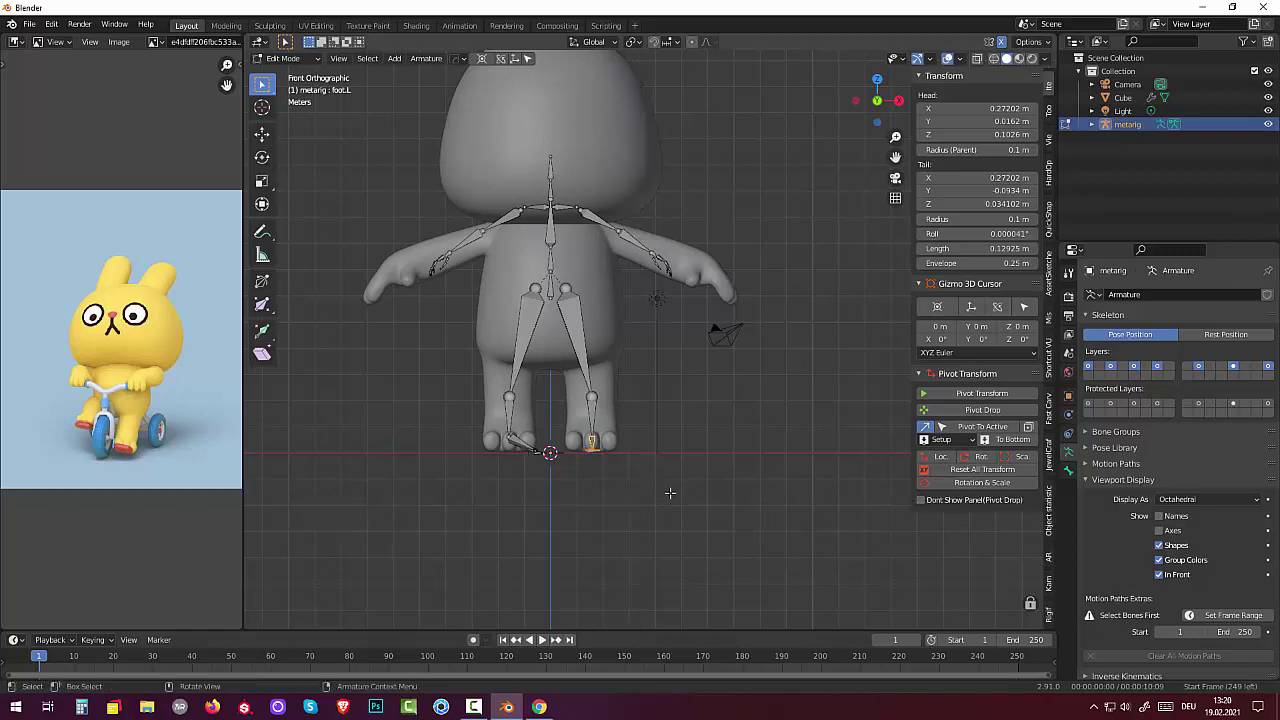
{"action": "key", "text": "g"}
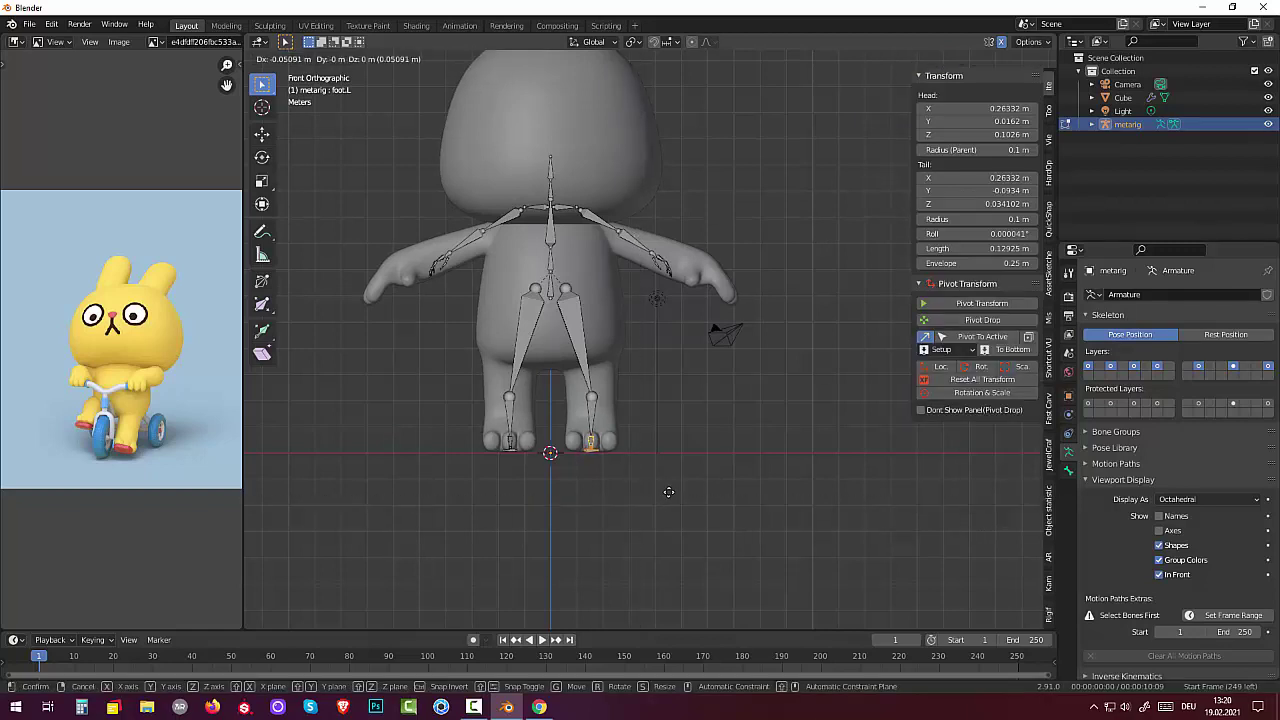
{"action": "left_click", "coordinate": [668, 491]}
Lower both thigh heads down to the tops of the bunny's legs.
{"action": "left_click", "coordinate": [567, 288]}
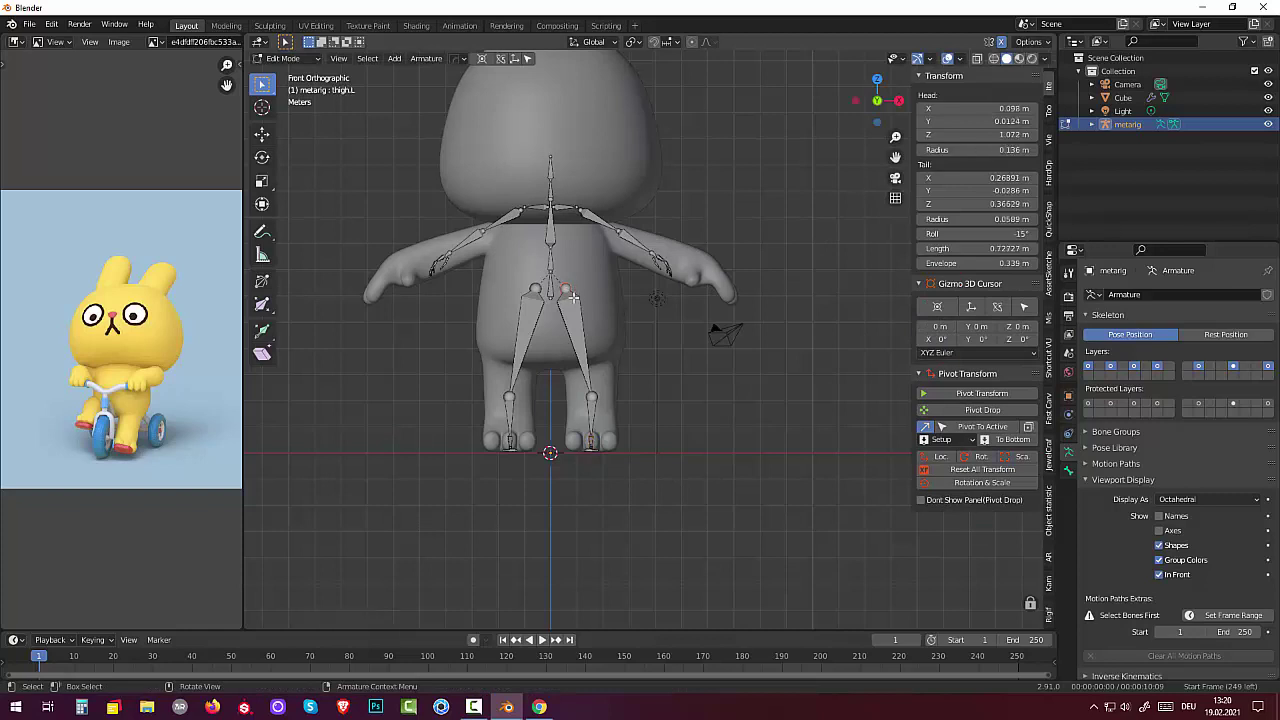
{"action": "left_click", "coordinate": [535, 289], "text": "shift"}
{"action": "left_click", "coordinate": [567, 290], "text": "shift"}
{"action": "key", "text": "g"}
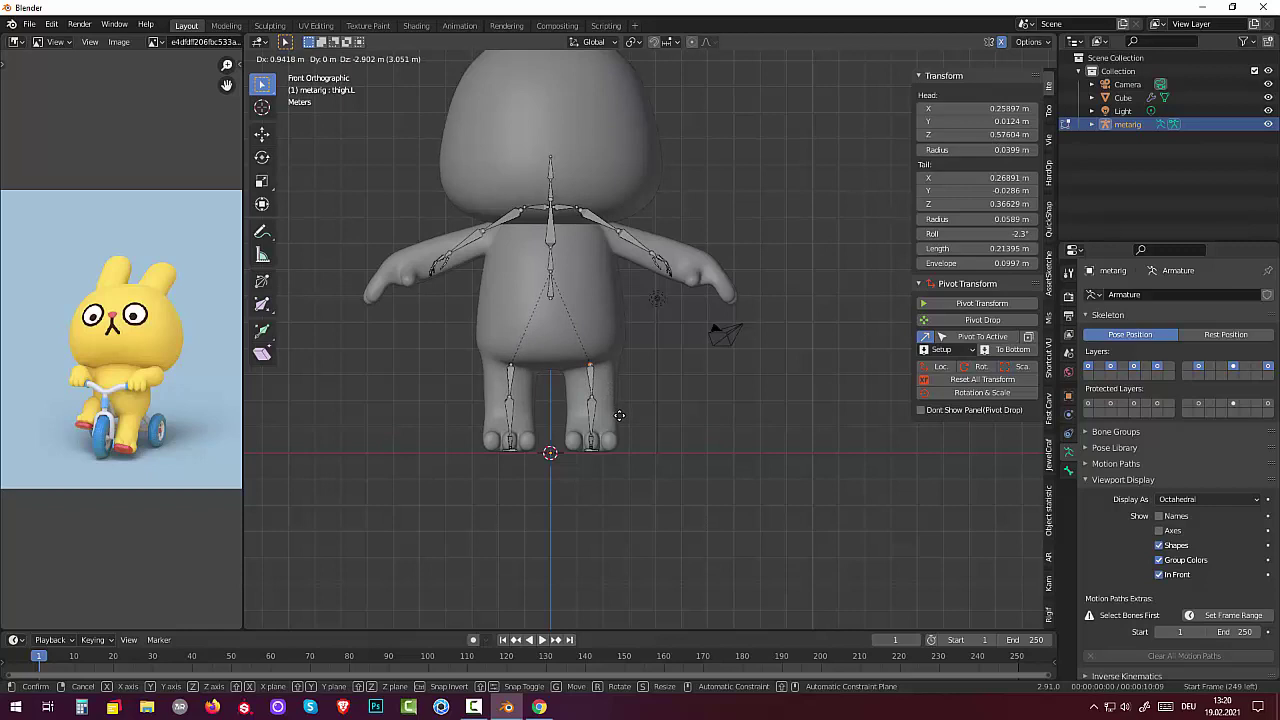
{"action": "left_click", "coordinate": [619, 415]}
{"action": "left_click", "coordinate": [550, 291]}
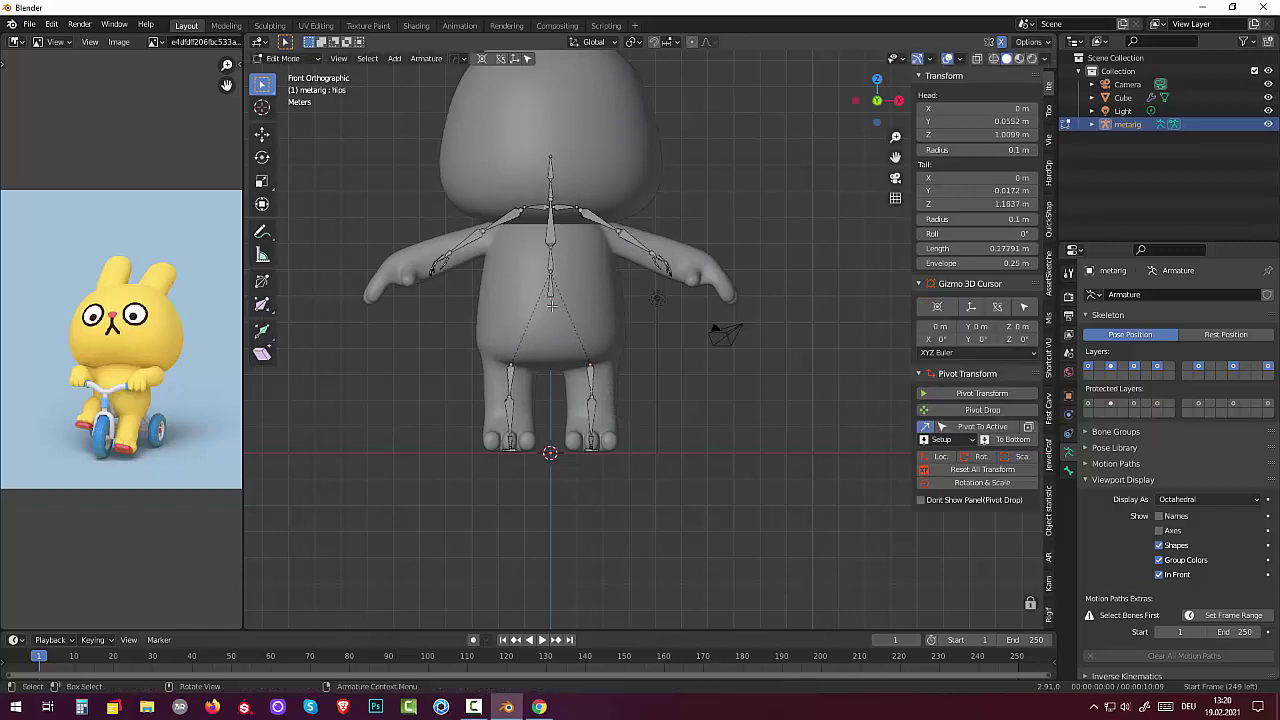
Lower the hips bone's lower and upper joints into the belly, shortening it to 0.3975 m.
{"action": "key", "text": "s"}
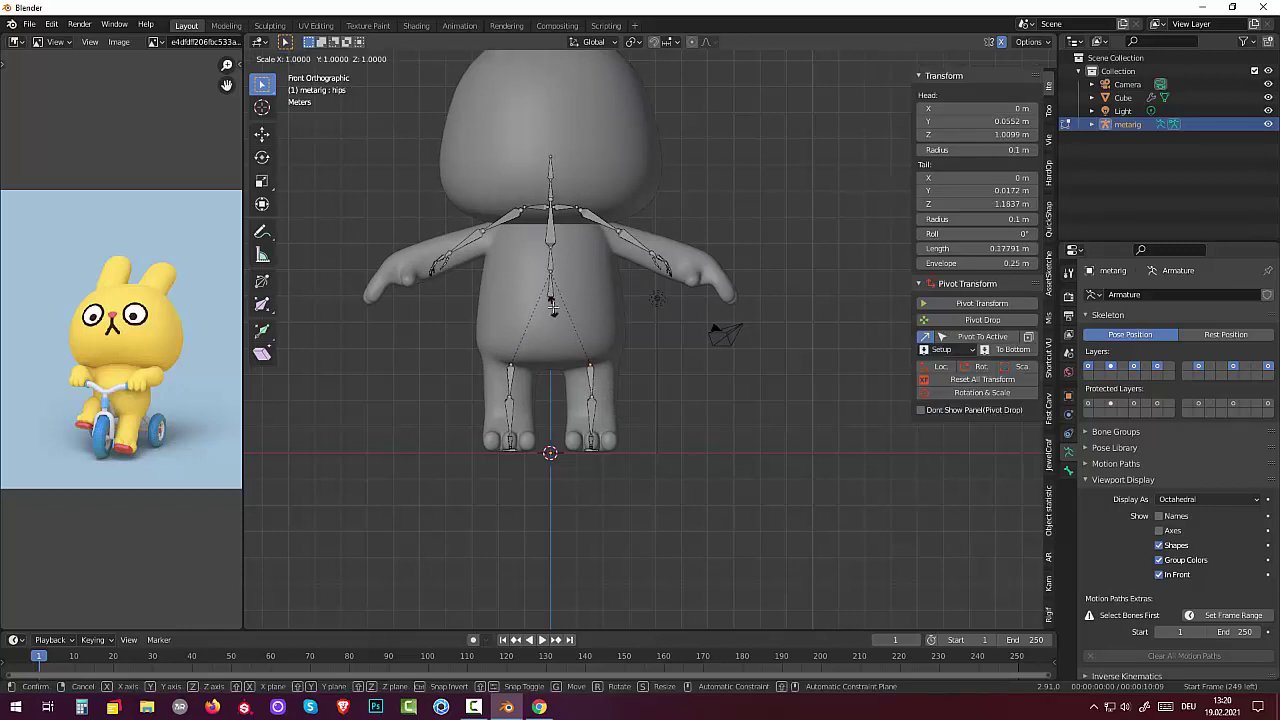
{"action": "left_click", "coordinate": [553, 306]}
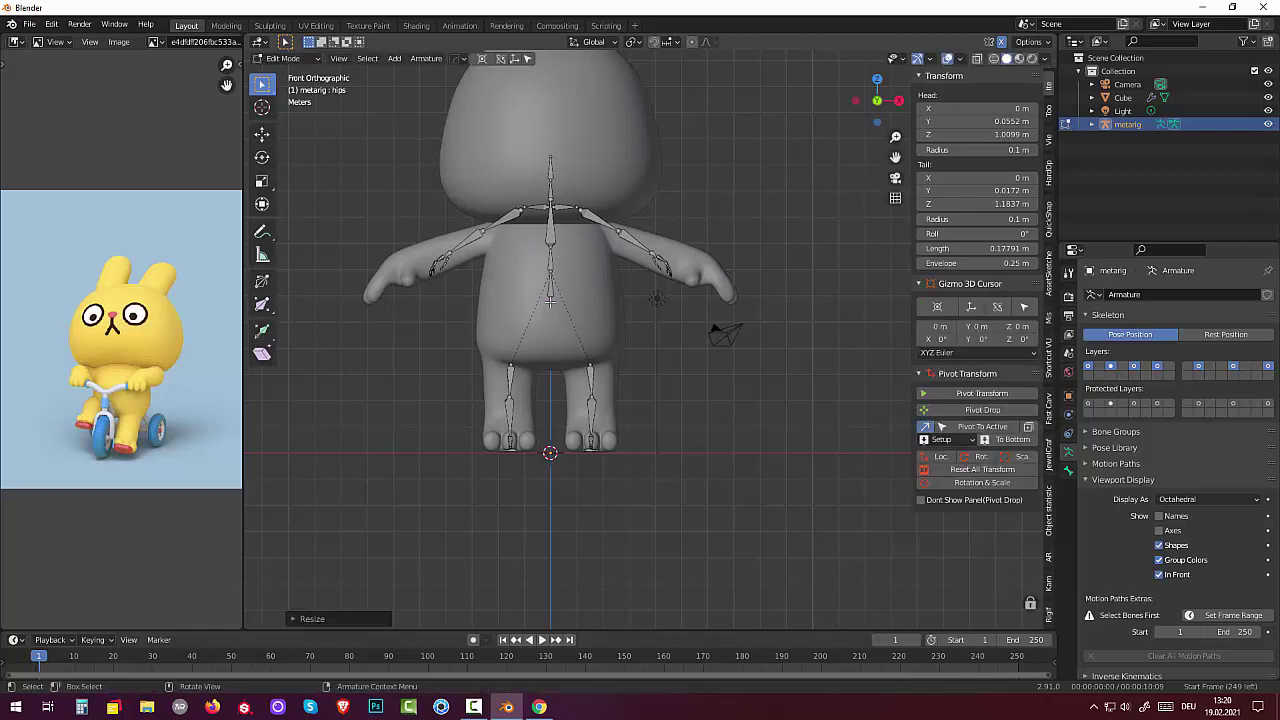
{"action": "key", "text": "g"}
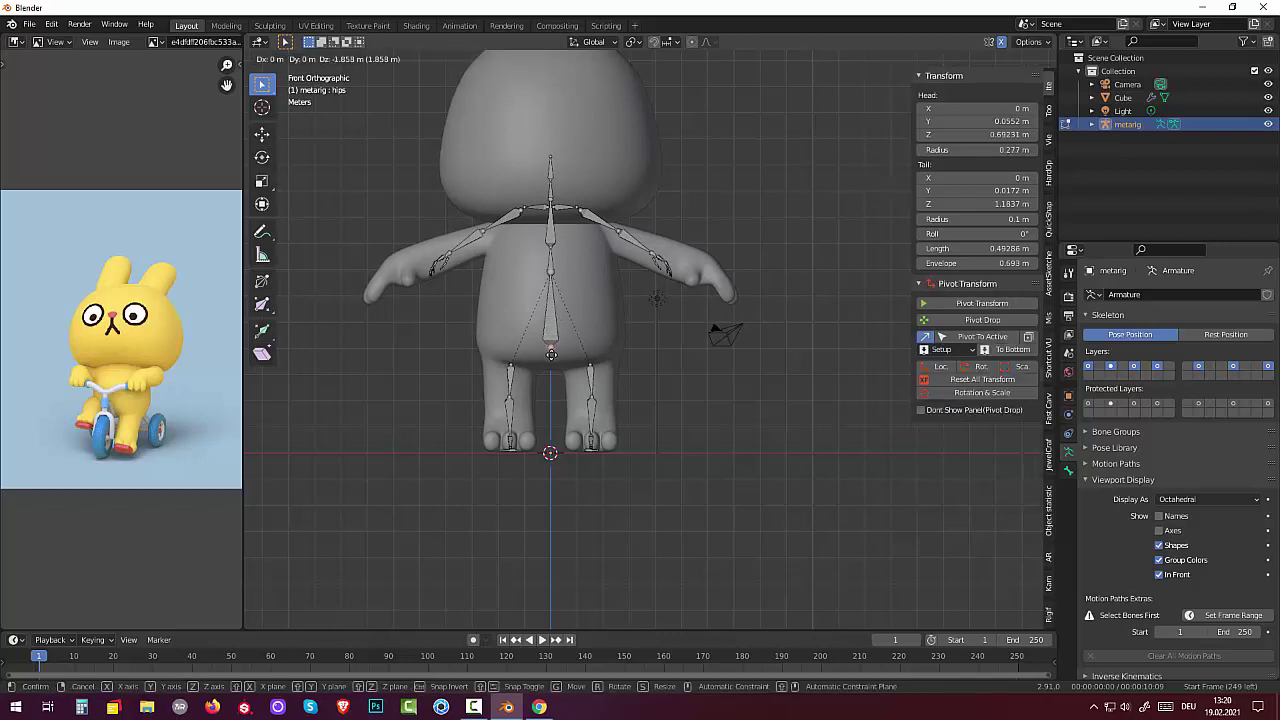
{"action": "left_click", "coordinate": [551, 356]}
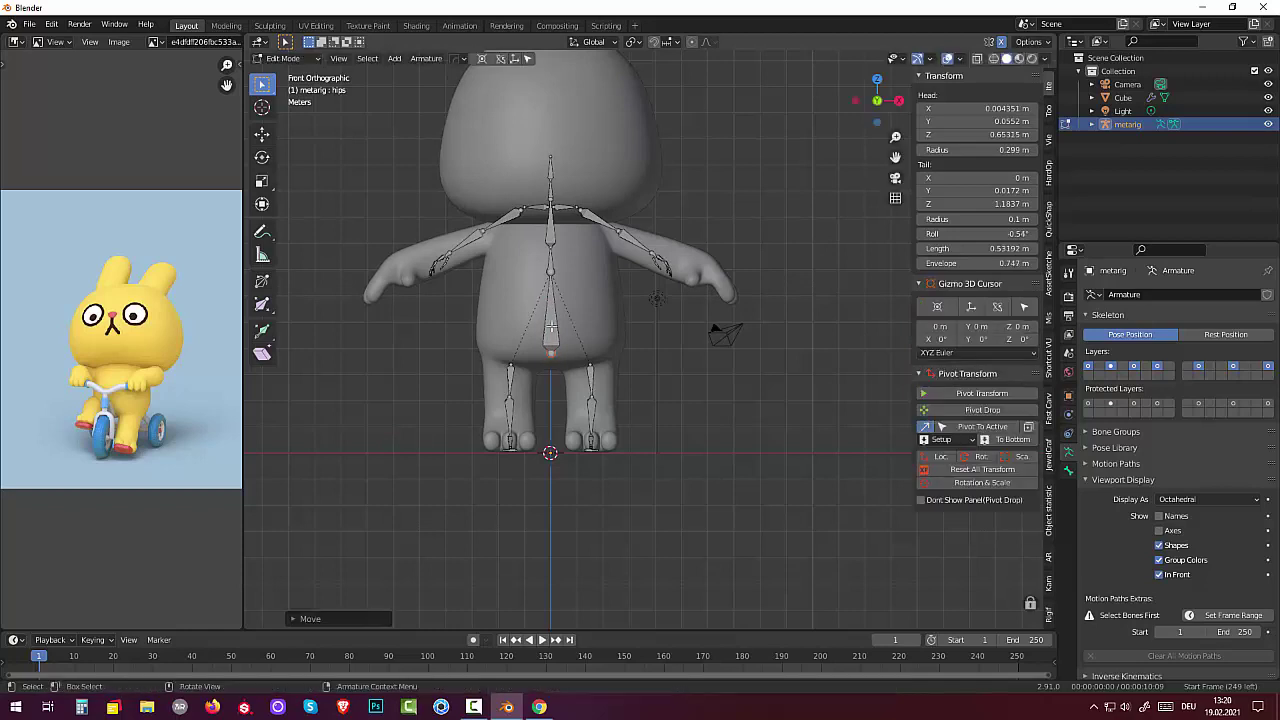
{"action": "left_click", "coordinate": [551, 272]}
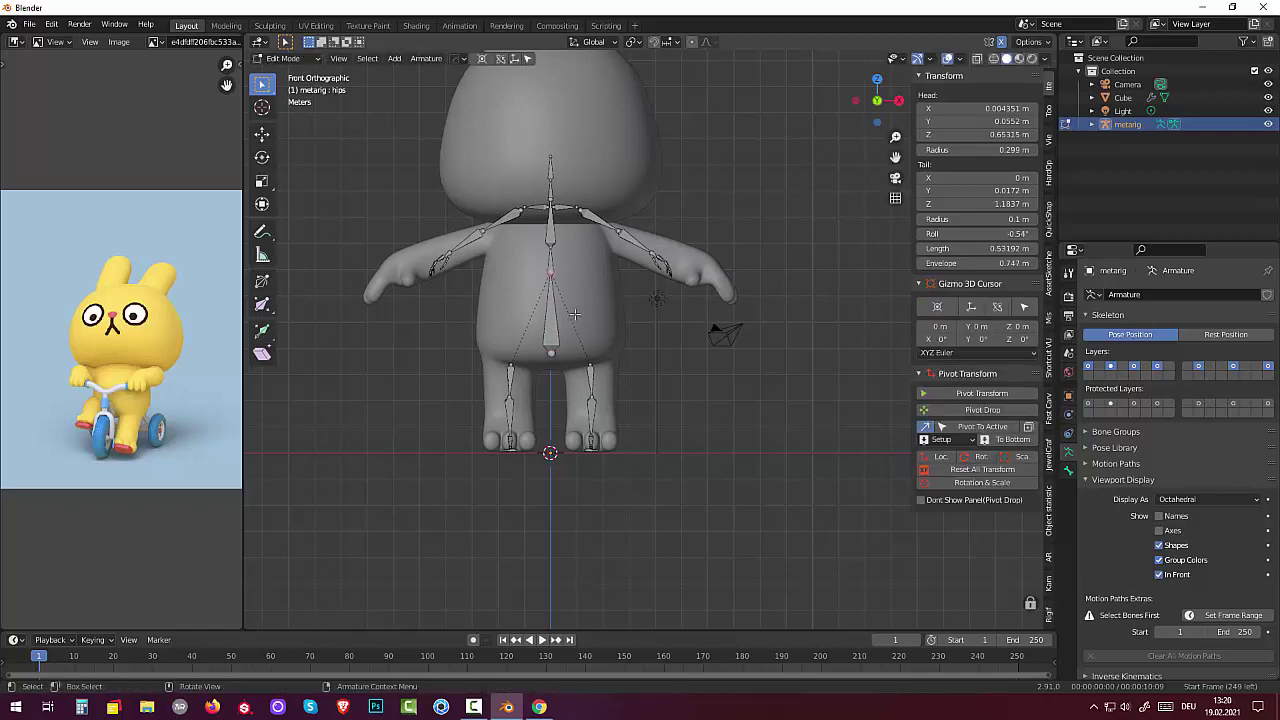
{"action": "key", "text": "g"}
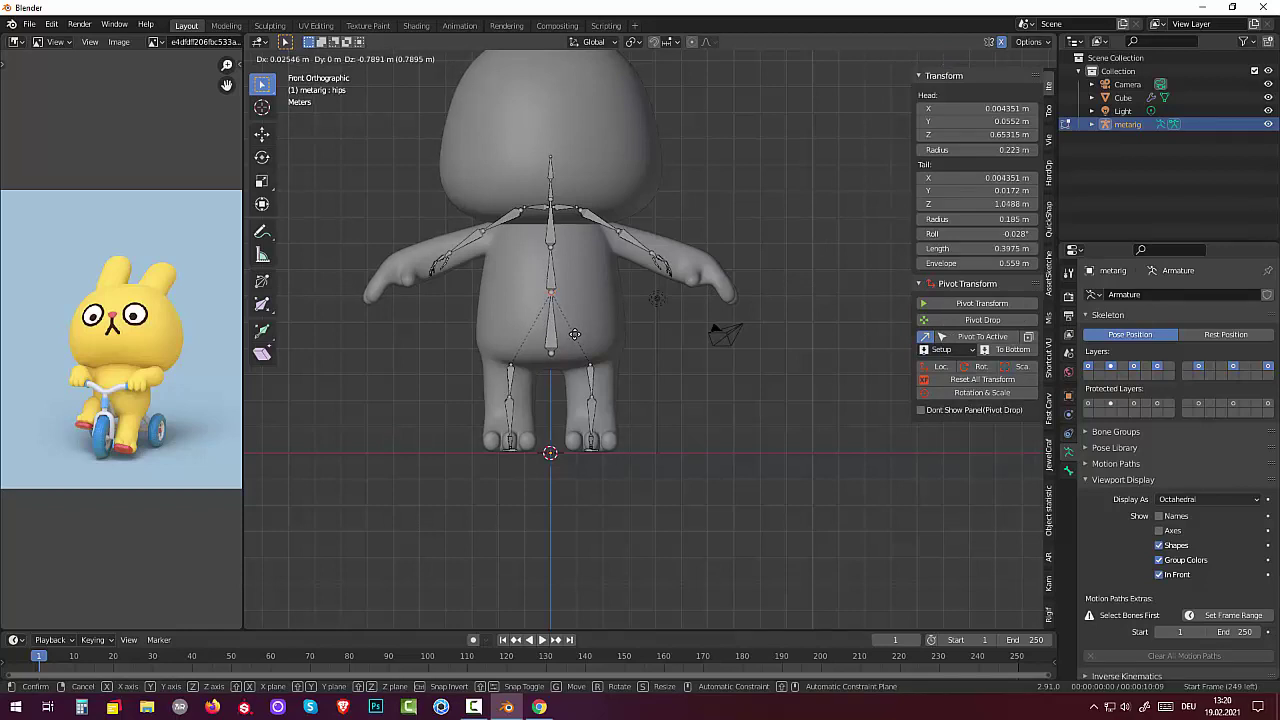
{"action": "left_click", "coordinate": [575, 334]}
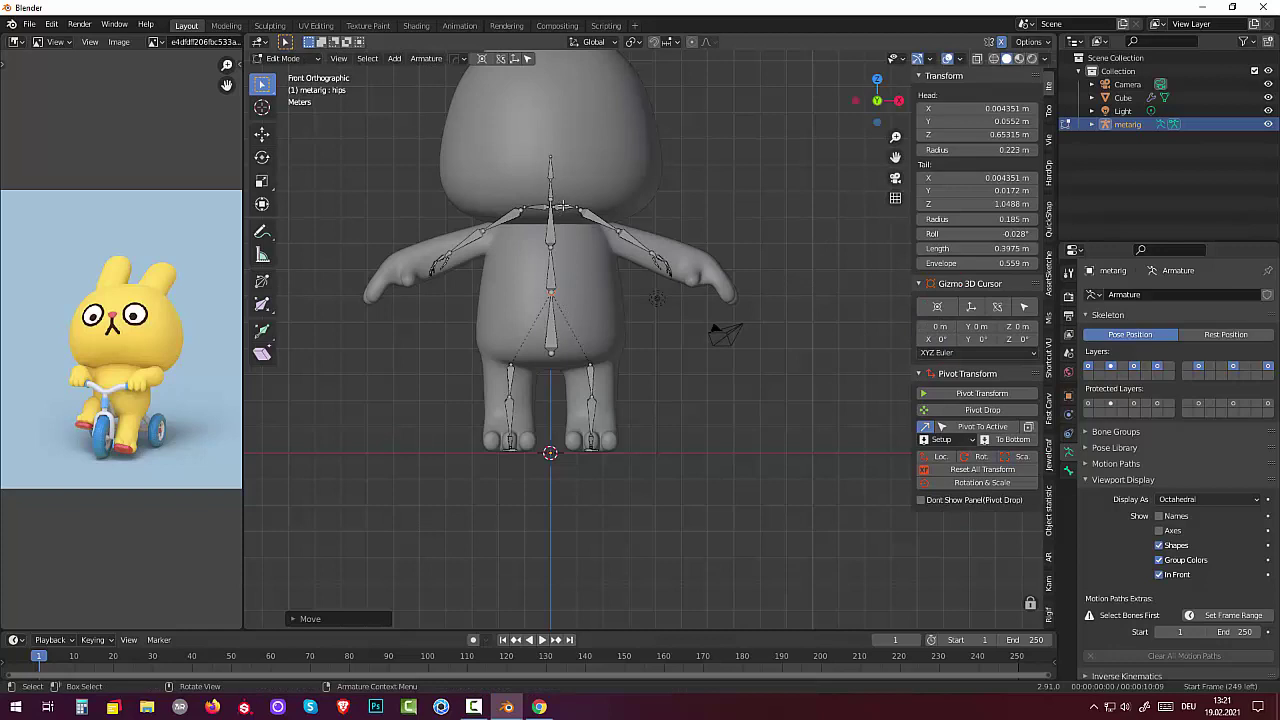
Select the left forearm bone and try moving it, cancelling both attempts.
{"action": "left_click", "coordinate": [656, 258]}
{"action": "left_click", "coordinate": [658, 264]}
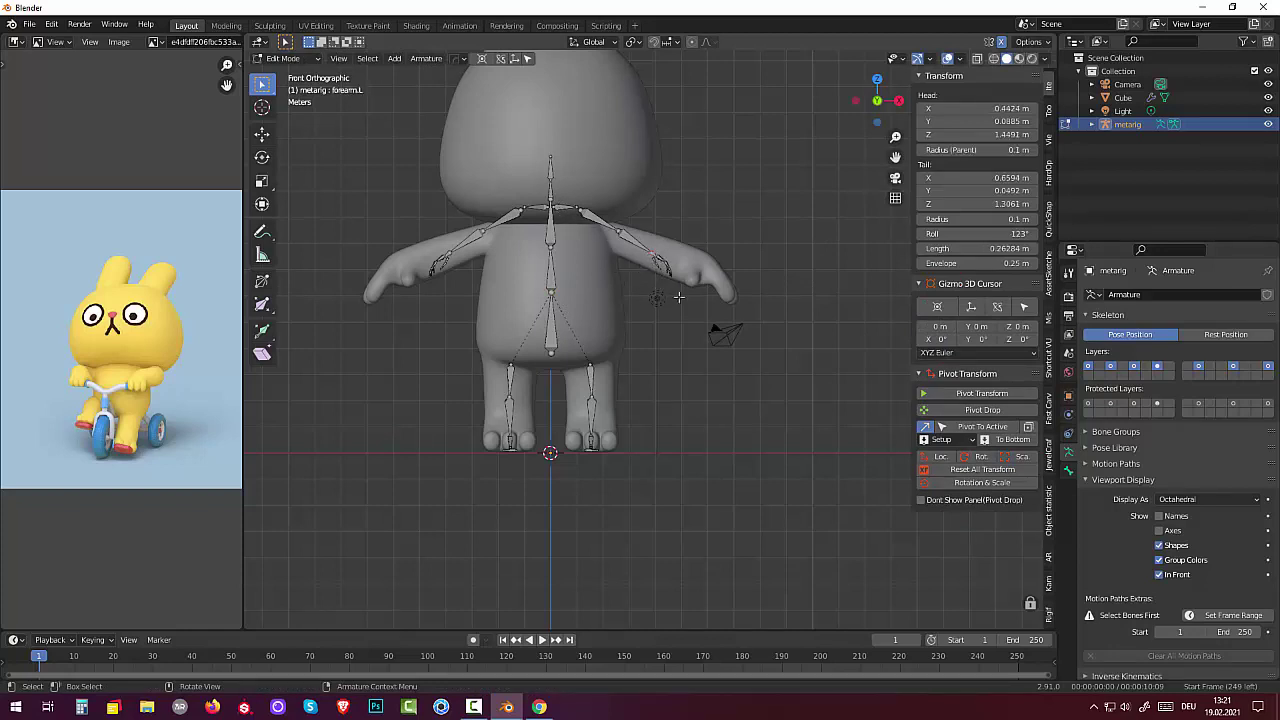
{"action": "key", "text": "r"}
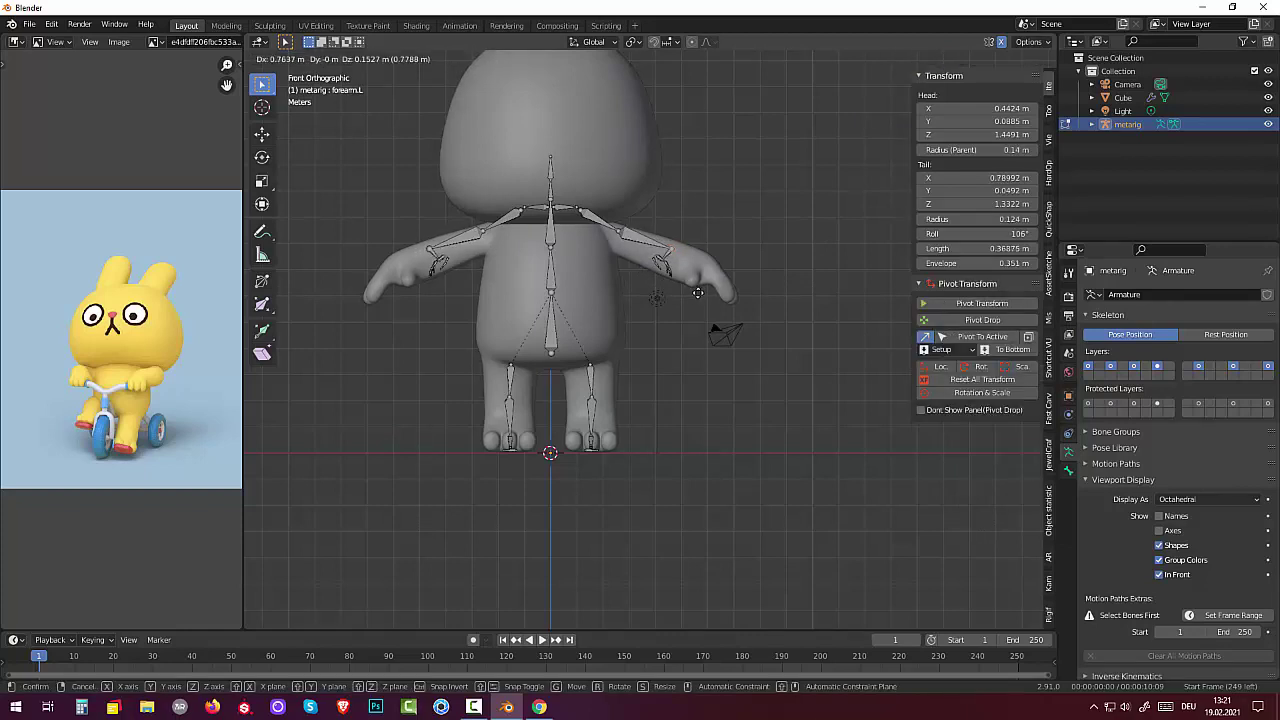
{"action": "key", "text": "Escape"}
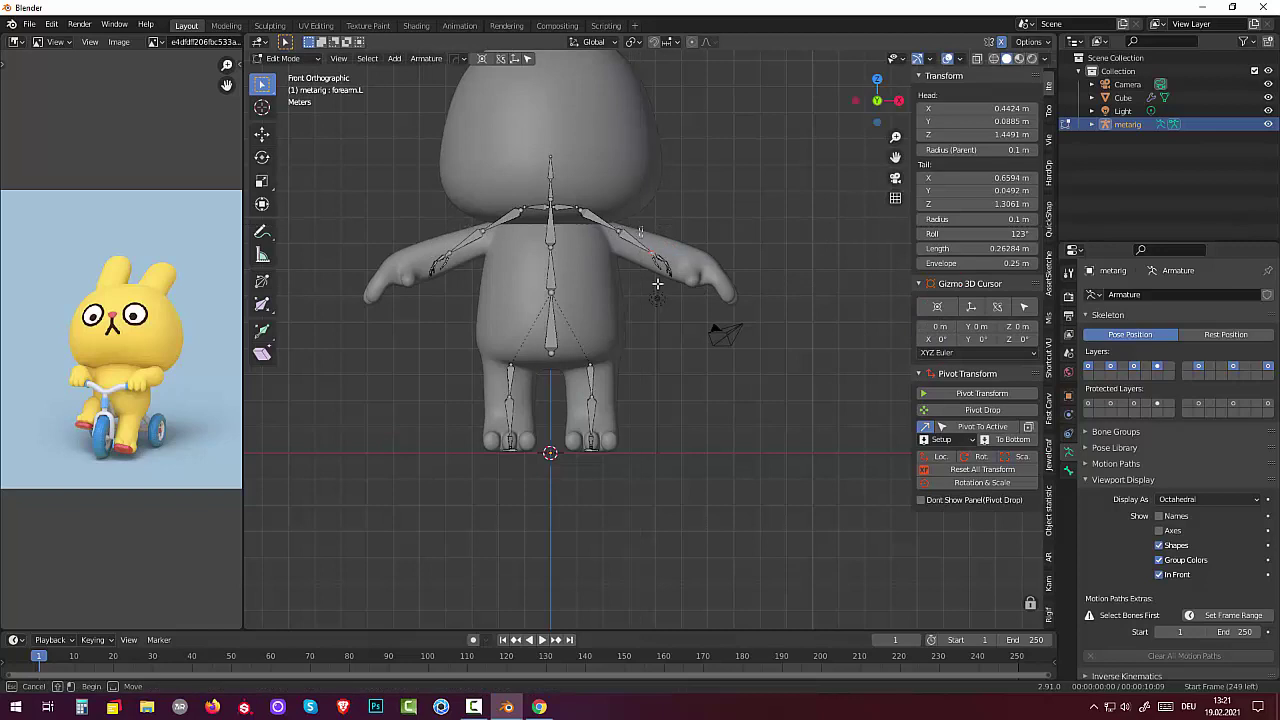
{"action": "left_click", "coordinate": [658, 264]}
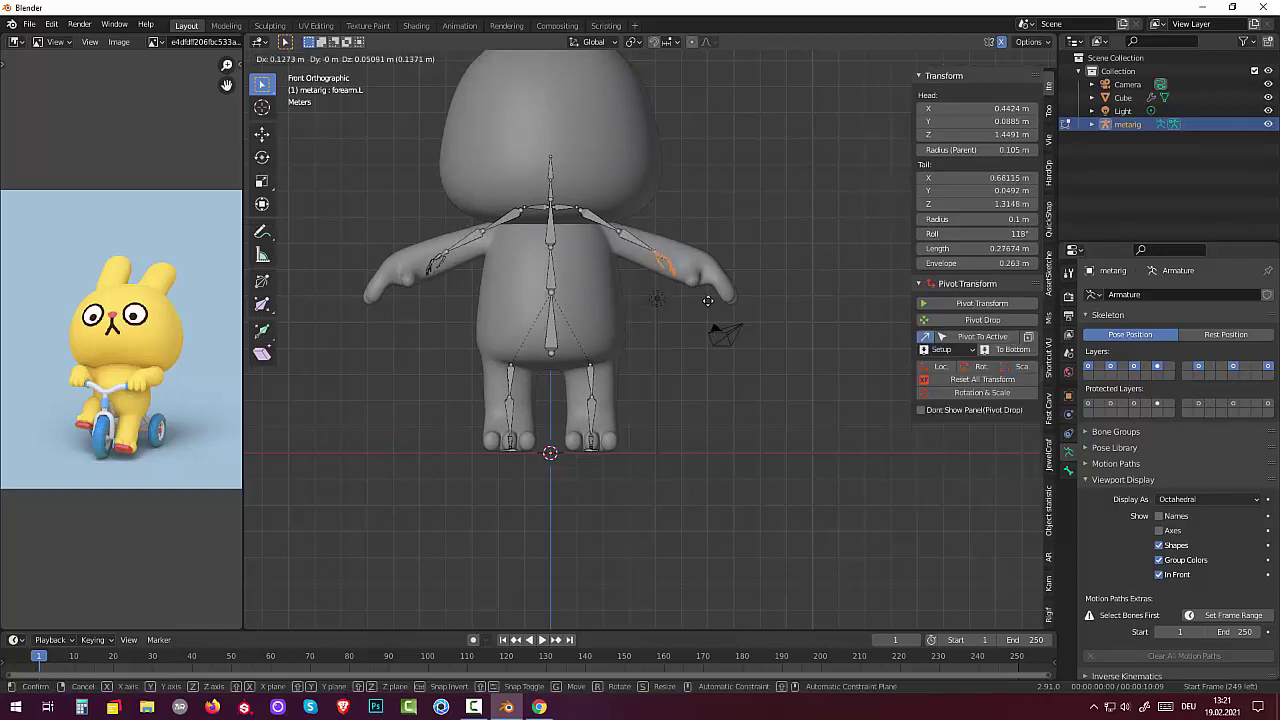
{"action": "key", "text": "g"}
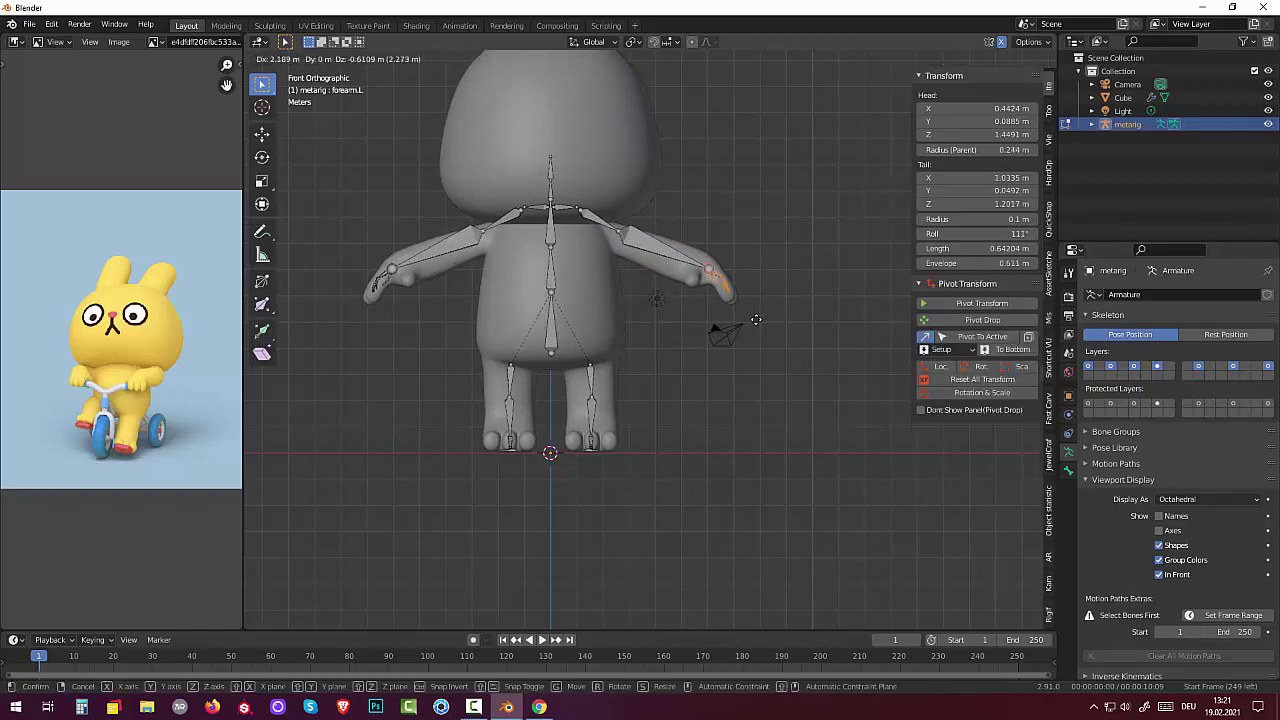
{"action": "right_click", "coordinate": [751, 315]}
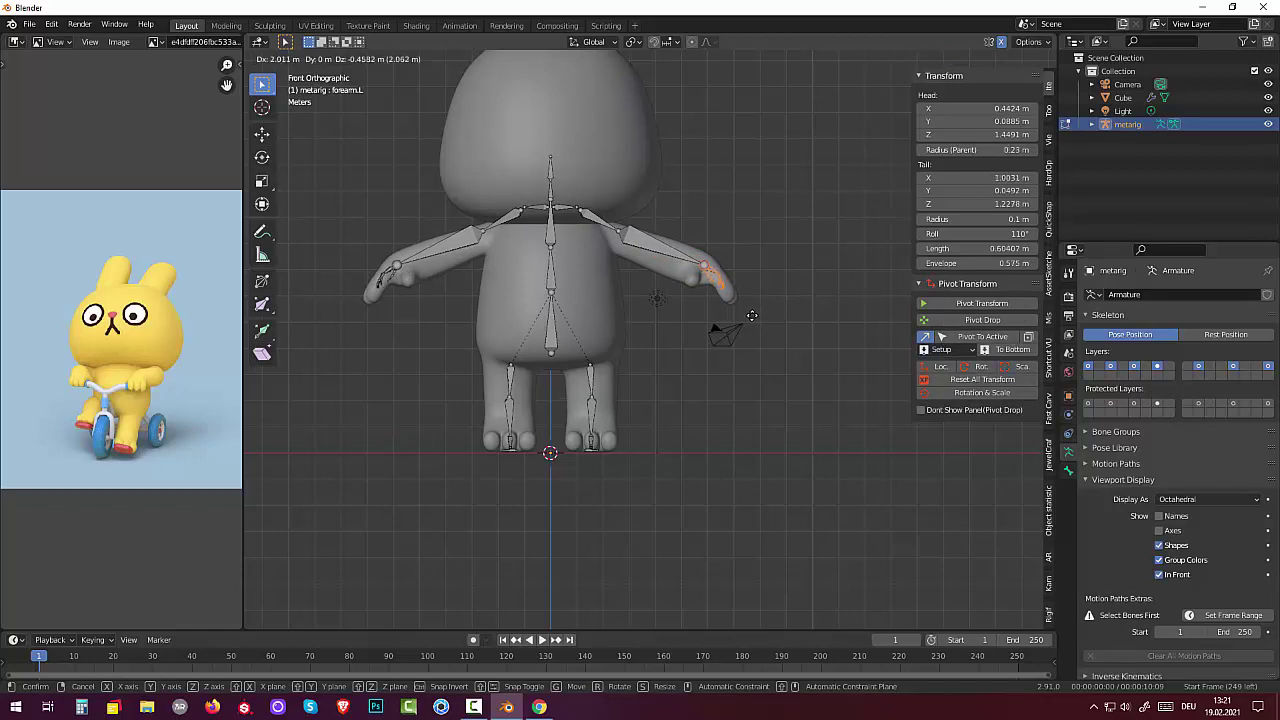
Fit upper_arm.L from the shoulder edge to the elbow, 0.304 m long.
{"action": "left_click", "coordinate": [620, 233]}
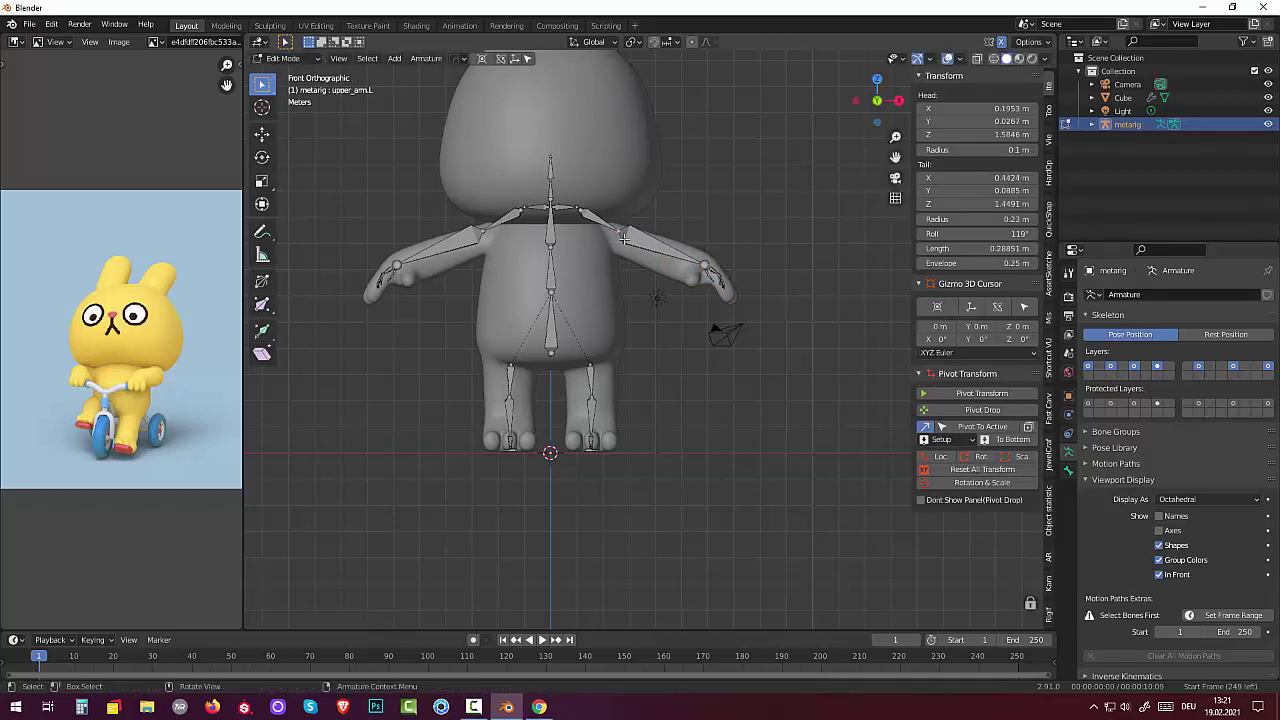
{"action": "key", "text": "g"}
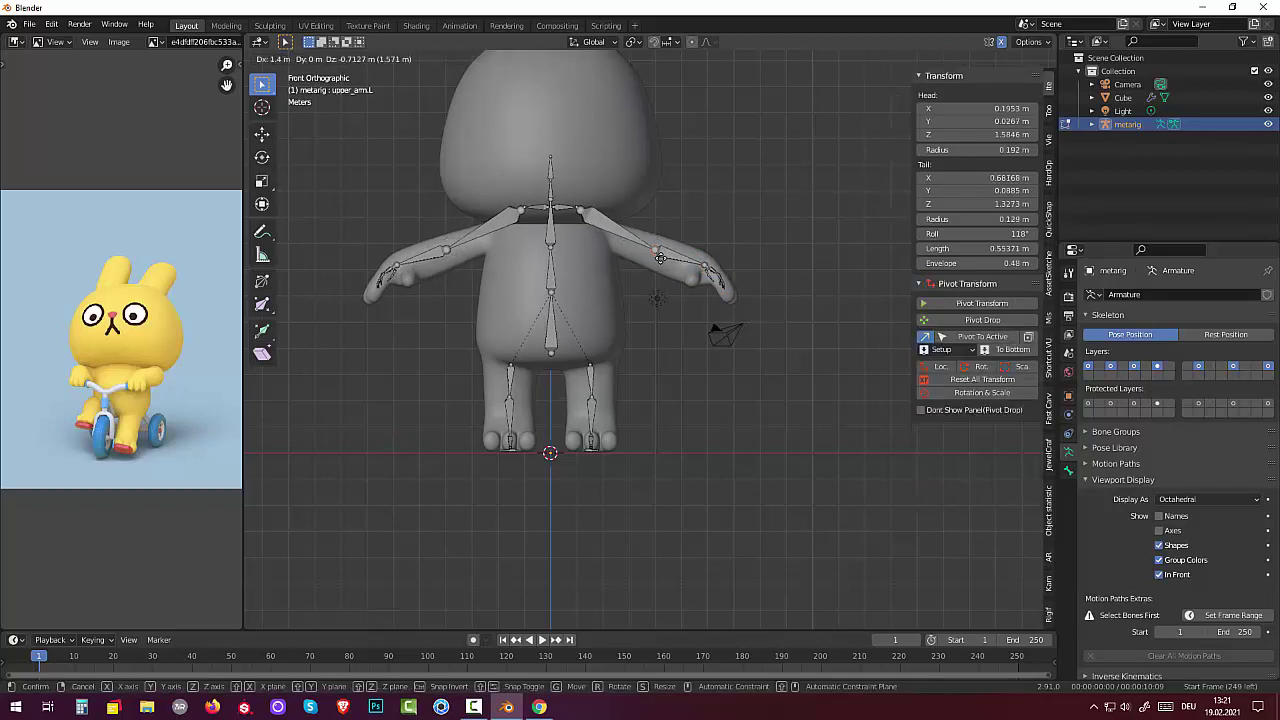
{"action": "left_click", "coordinate": [645, 251]}
{"action": "left_click", "coordinate": [580, 214]}
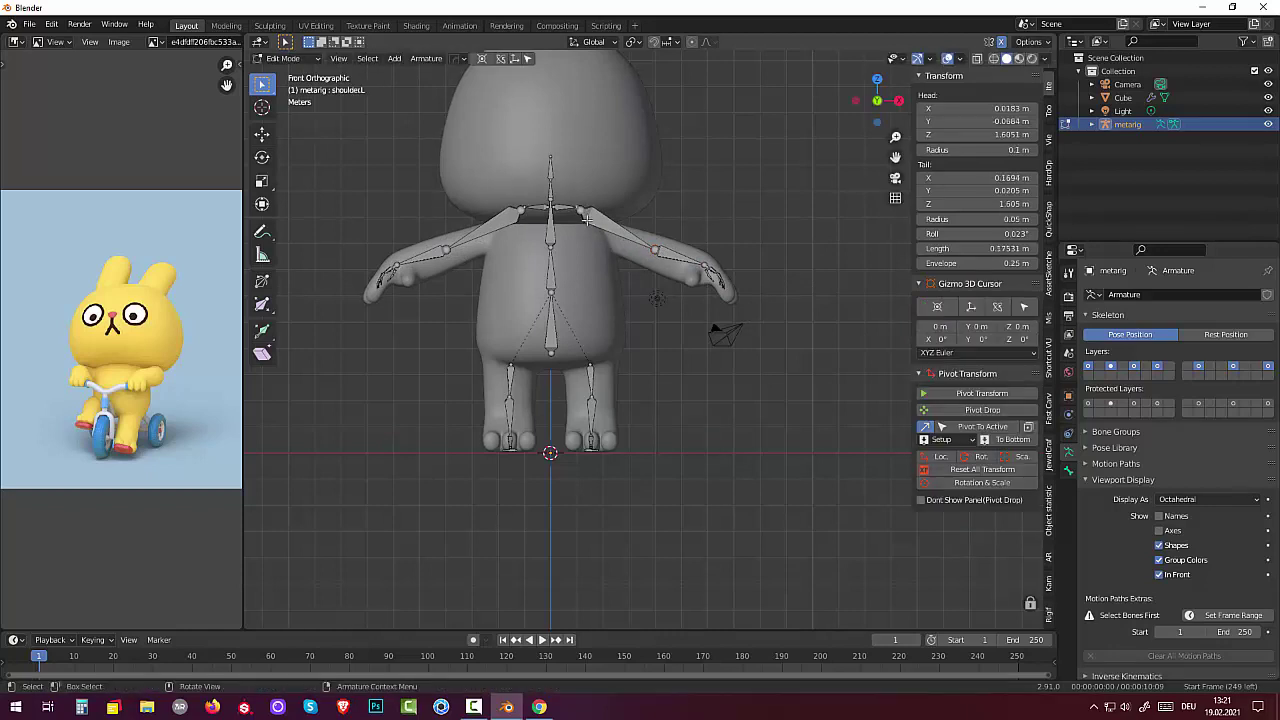
{"action": "left_click", "coordinate": [580, 214]}
{"action": "key", "text": "g"}
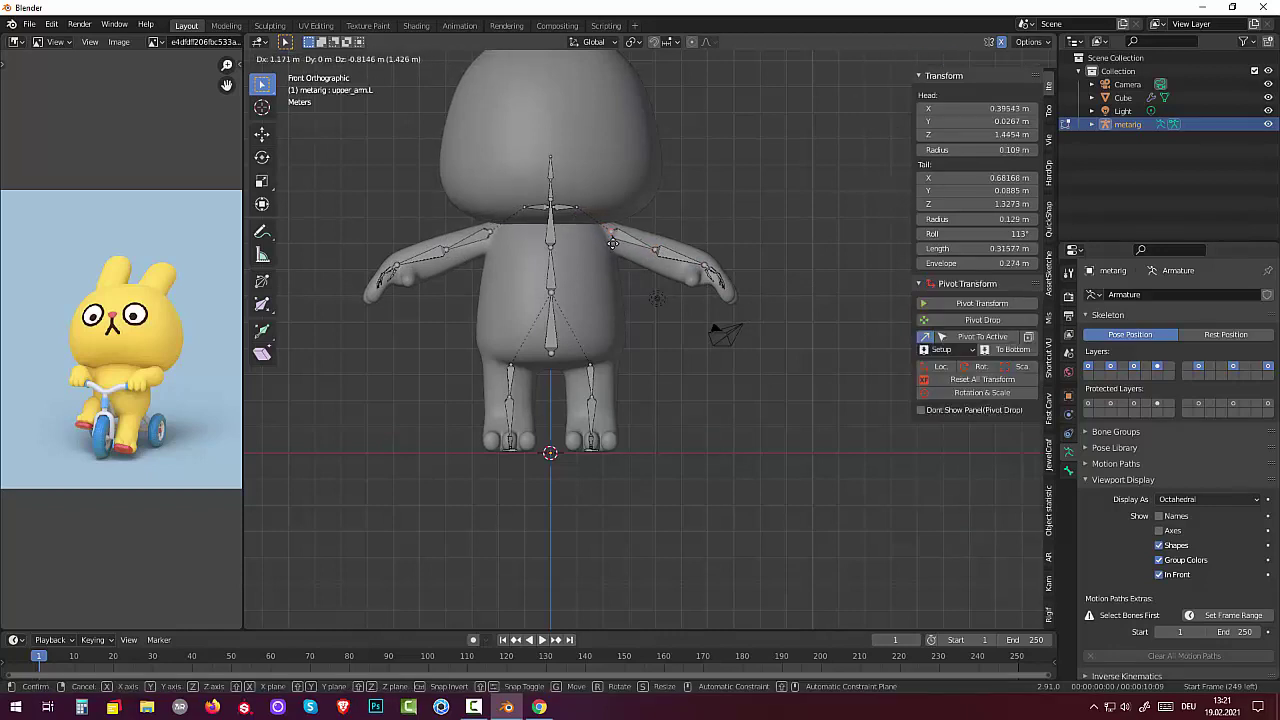
{"action": "left_click", "coordinate": [614, 240]}
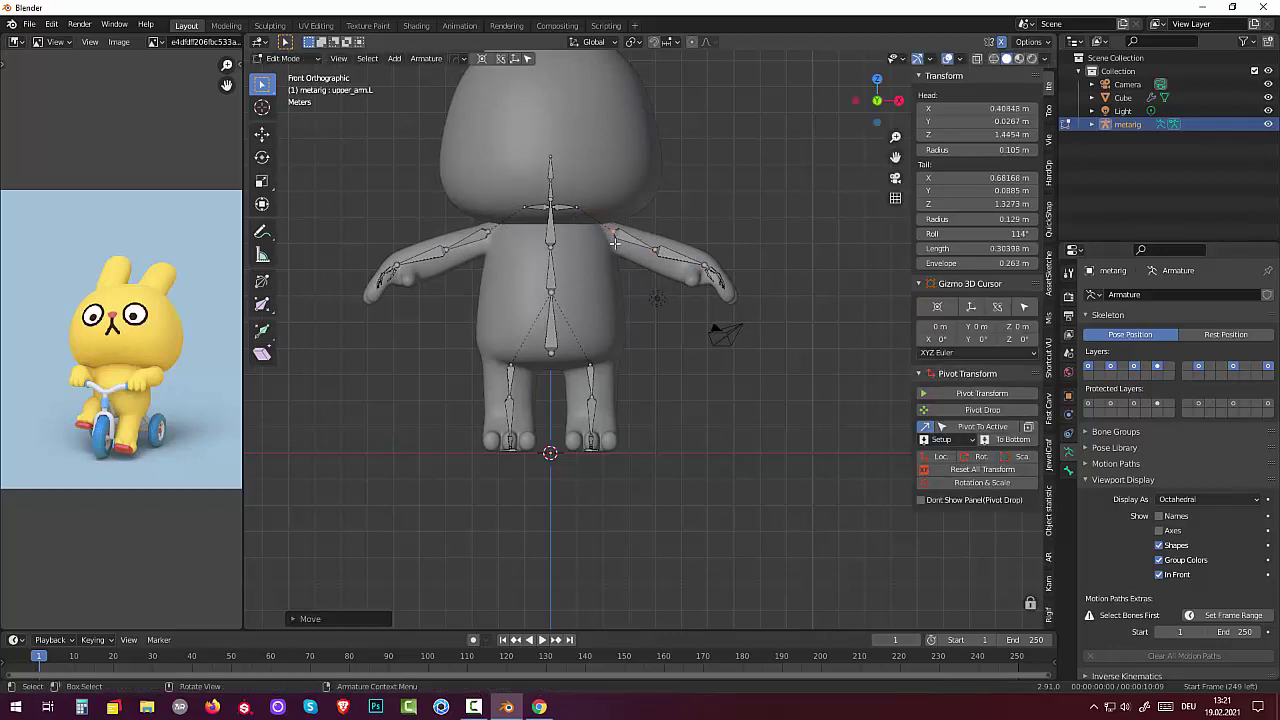
{"action": "left_click", "coordinate": [549, 206]}
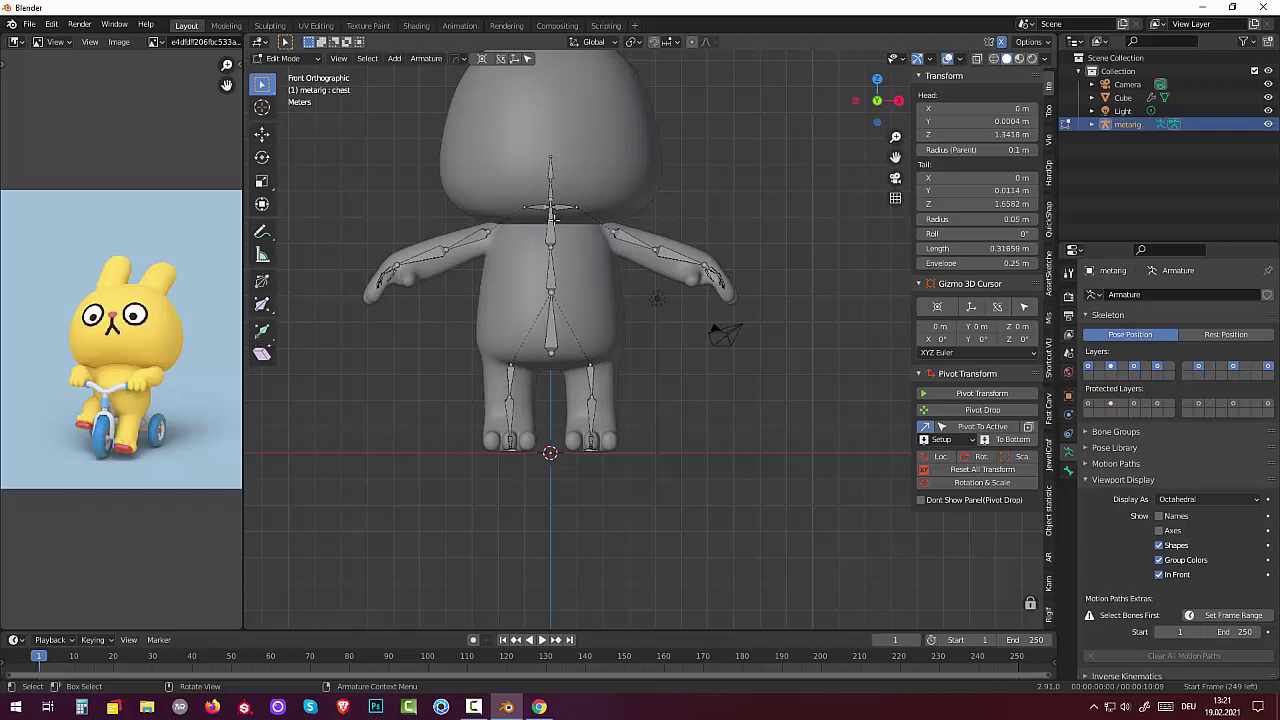
Shorten the chest bone and lower shoulder.L onto the top of the body.
{"action": "key", "text": "g"}
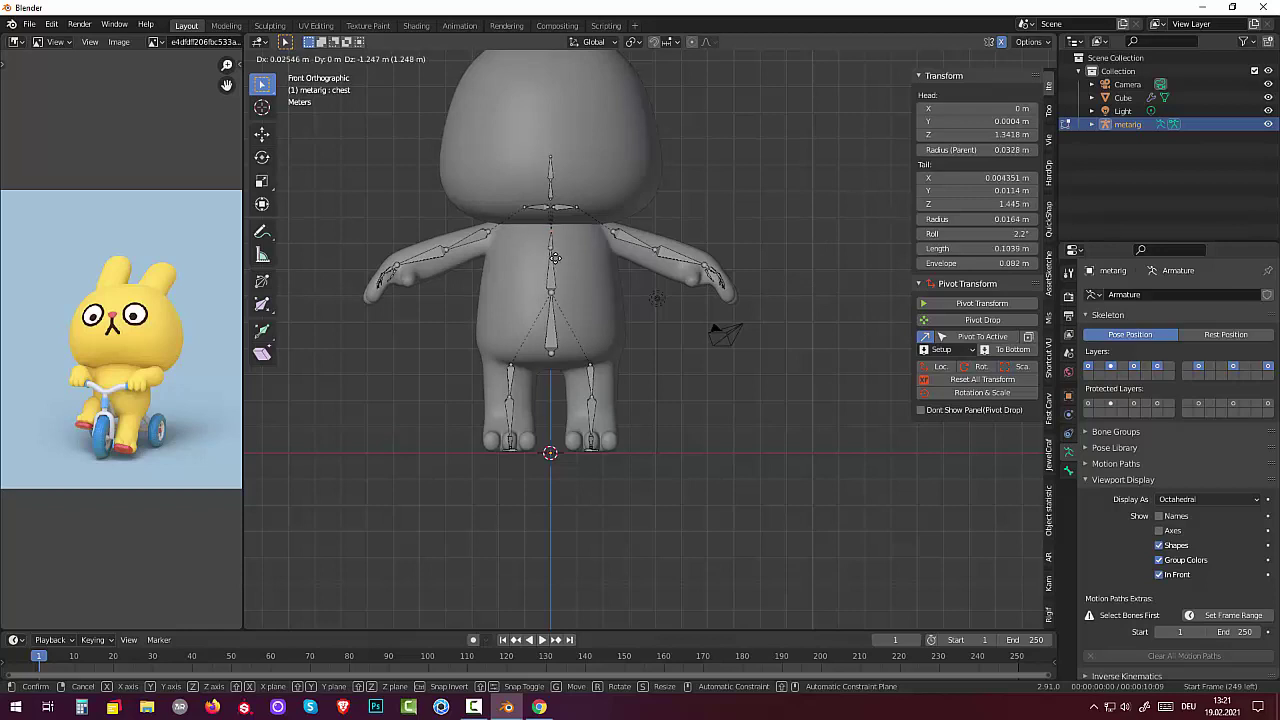
{"action": "left_click", "coordinate": [555, 258]}
{"action": "left_click", "coordinate": [563, 207]}
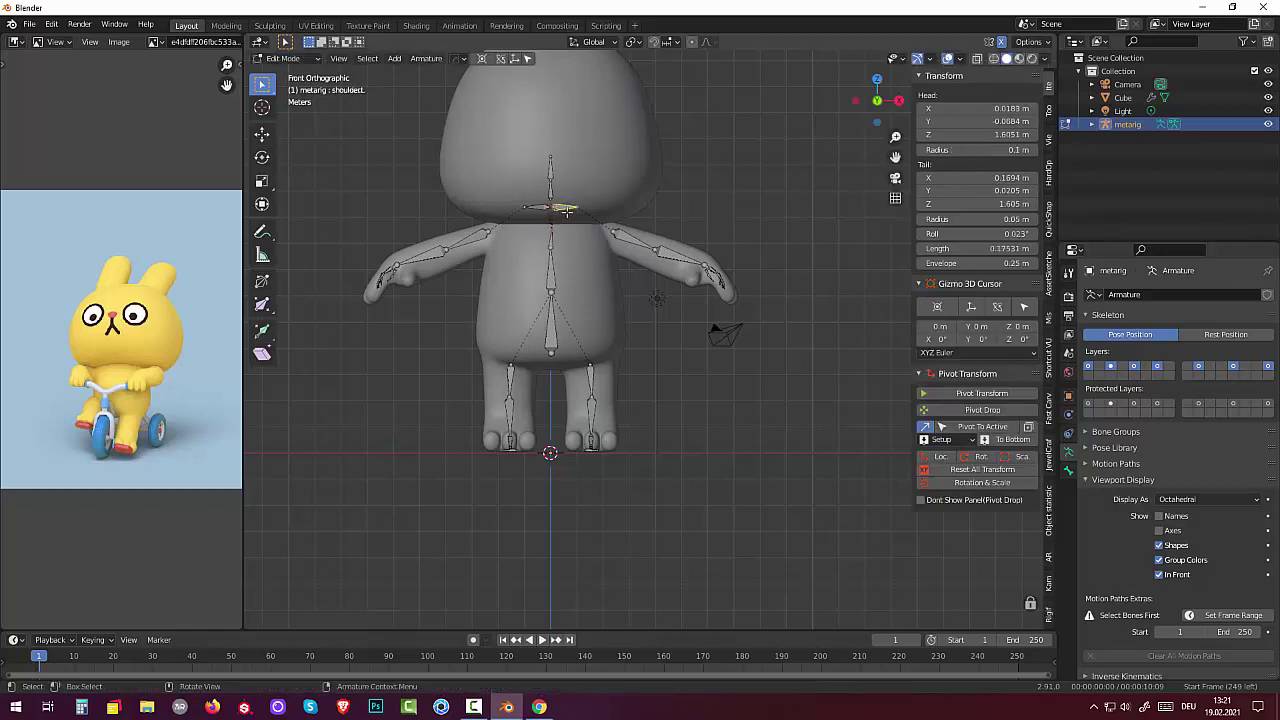
{"action": "key", "text": "g"}
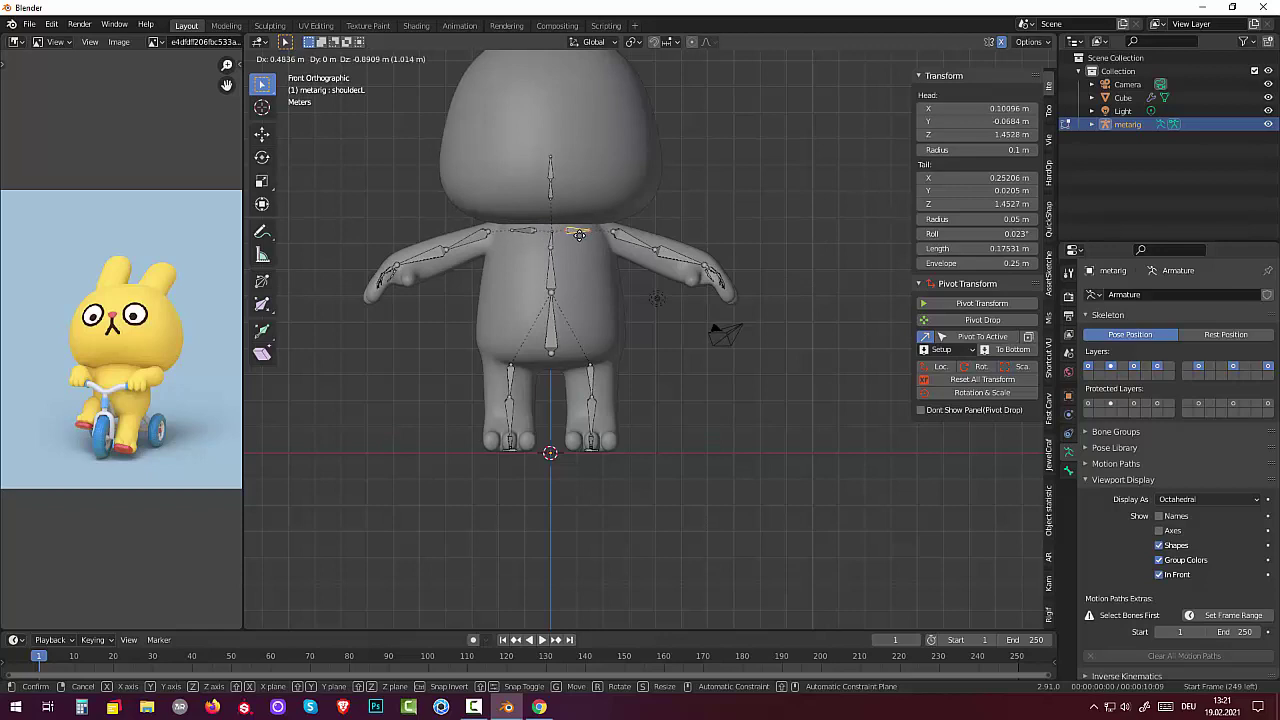
{"action": "left_click", "coordinate": [579, 234]}
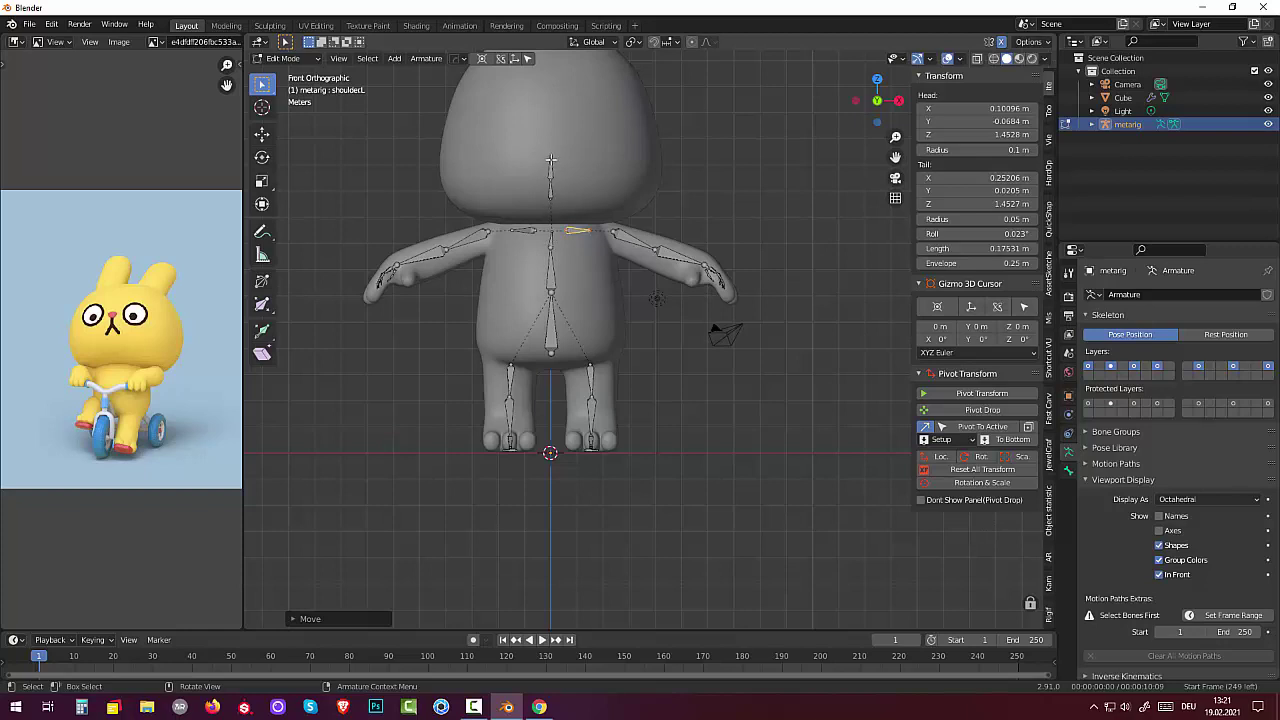
Delete the metarig's head bone.
{"action": "left_click", "coordinate": [551, 193]}
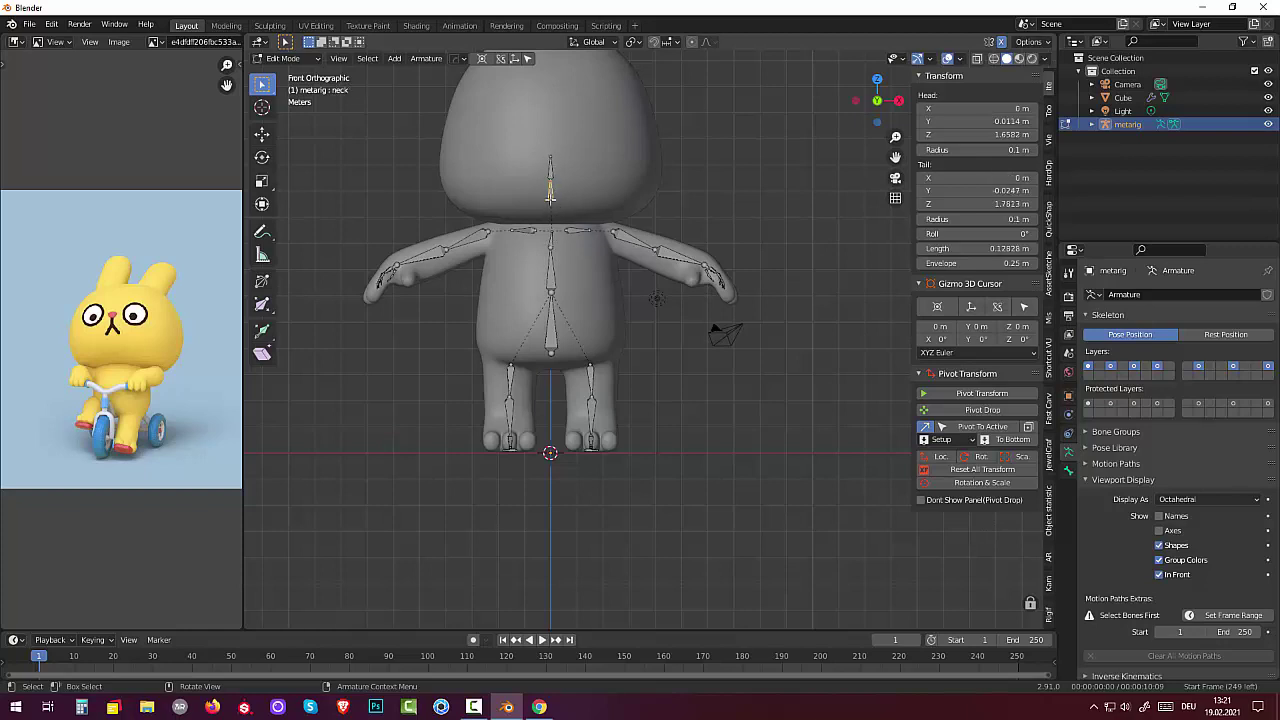
{"action": "left_click", "coordinate": [551, 172]}
{"action": "key", "text": "x"}
{"action": "left_click", "coordinate": [552, 178]}
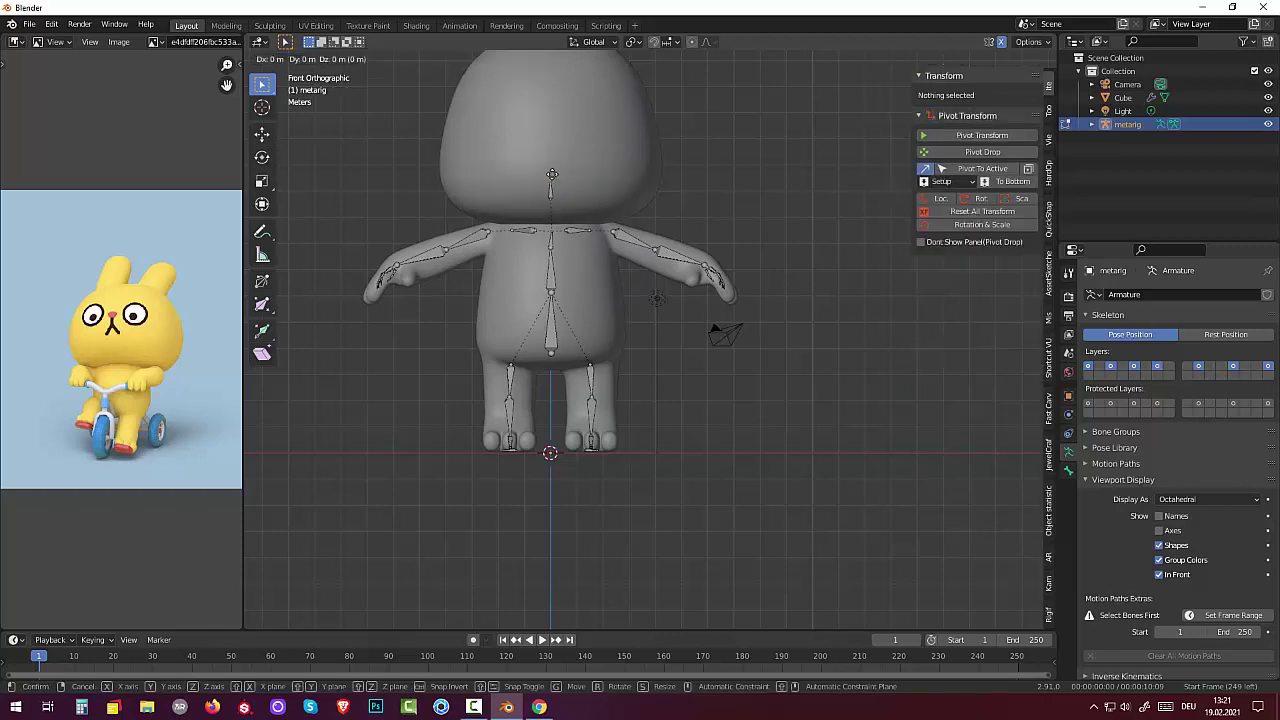
Extrude a new bone from the neck up to the top of the bunny's head.
{"action": "key", "text": "e"}
{"action": "left_click", "coordinate": [553, 58]}
{"action": "scroll", "coordinate": [553, 58], "scroll_direction": "down", "scroll_amount": 2}
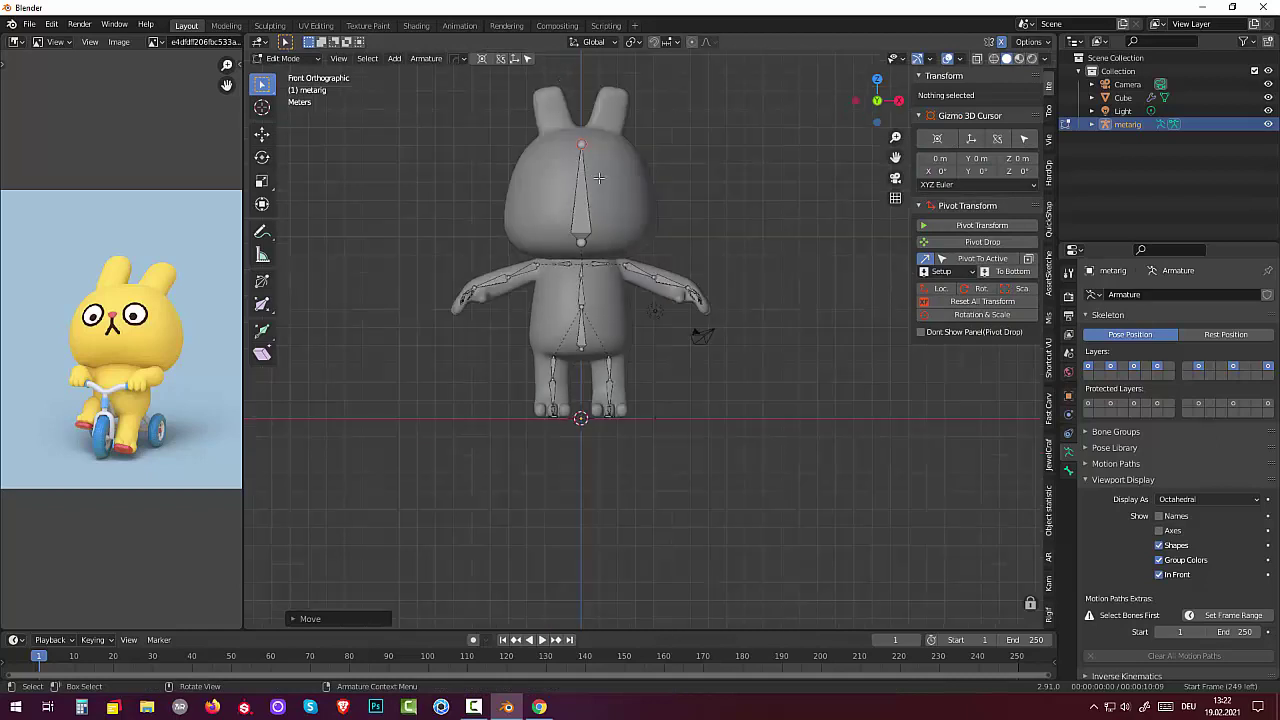
{"action": "key", "text": "g"}
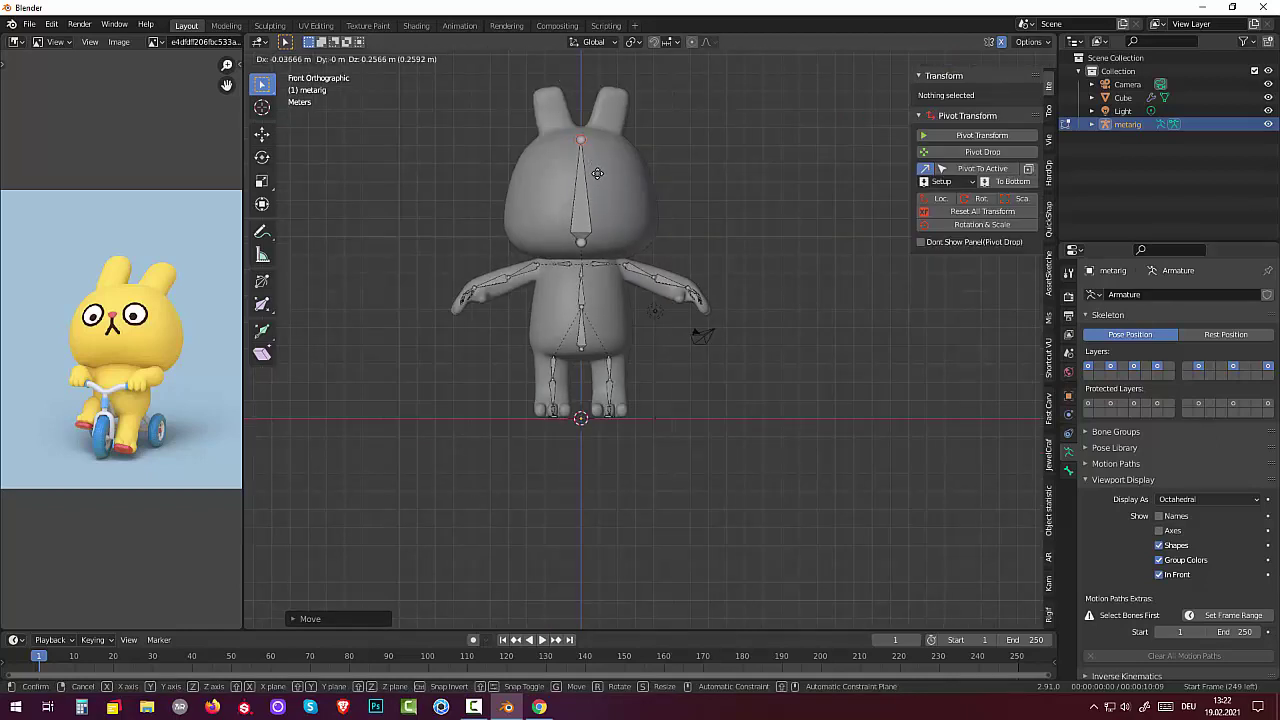
{"action": "left_click", "coordinate": [597, 173]}
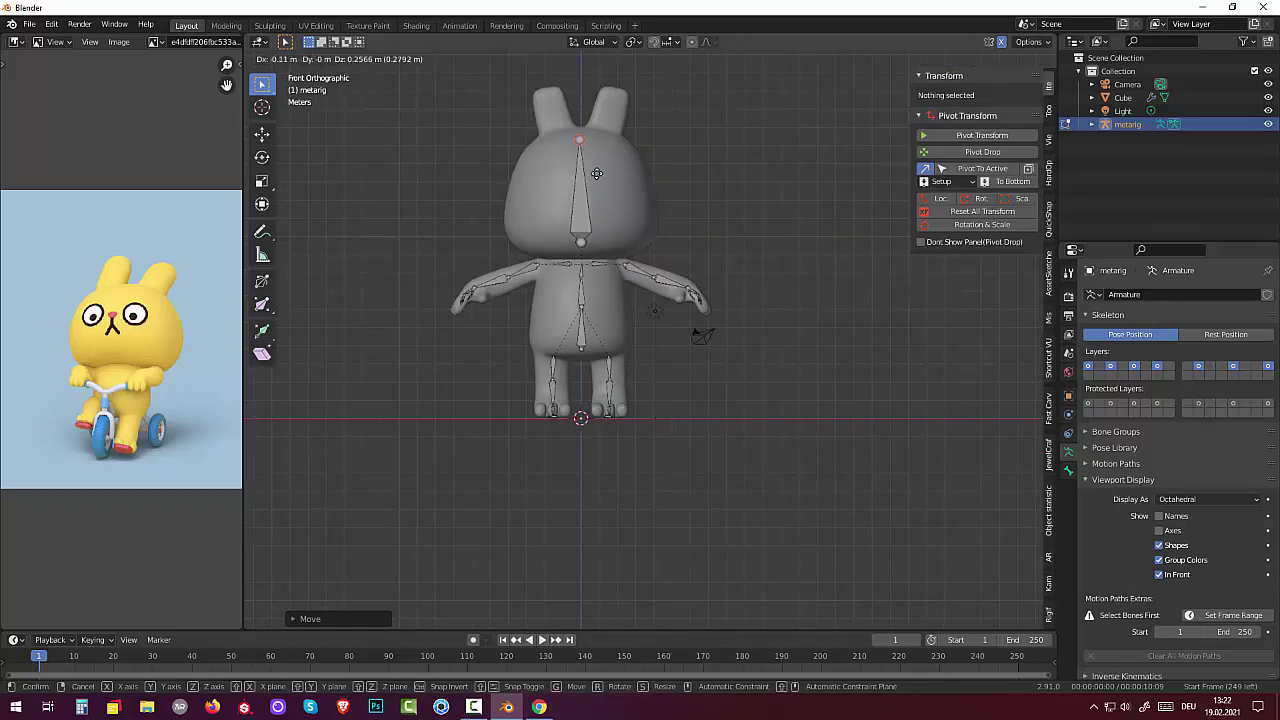
Adjust the neck joint so the neck spans Z 1.6206–2.6213 m, then add a bone at the 3D cursor.
{"action": "left_click", "coordinate": [582, 242]}
{"action": "key", "text": "g"}
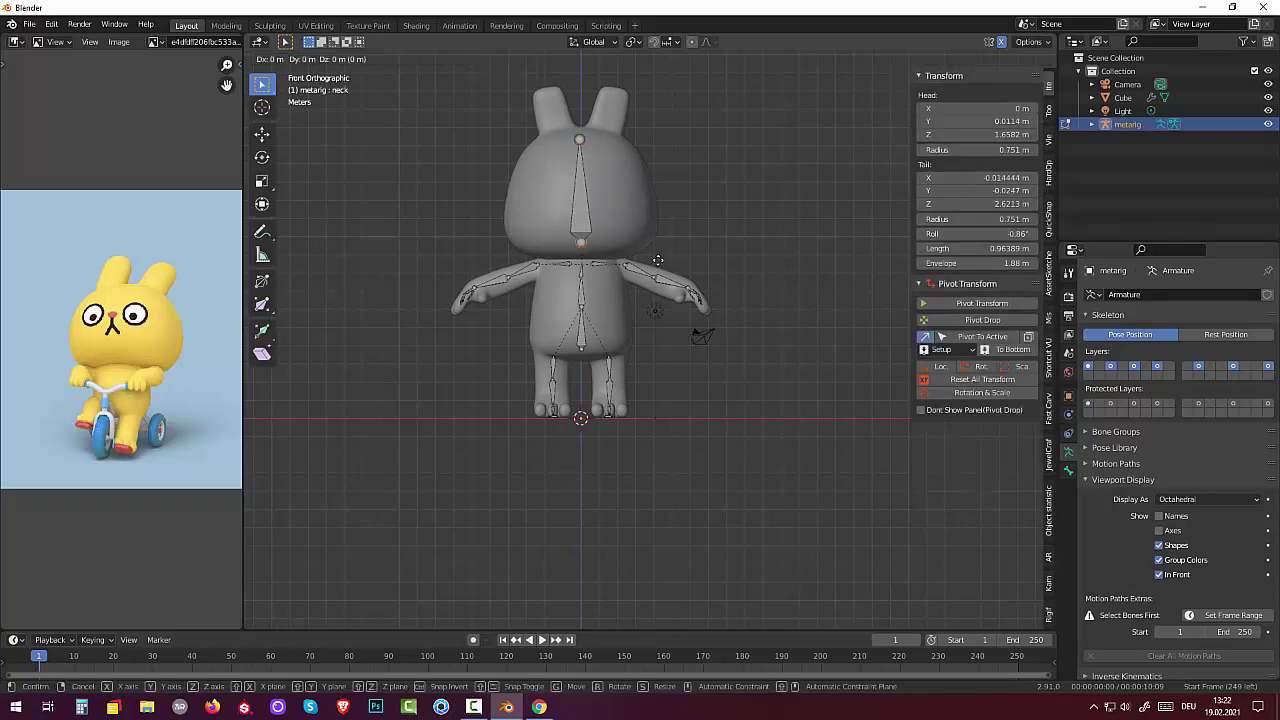
{"action": "left_click", "coordinate": [658, 263]}
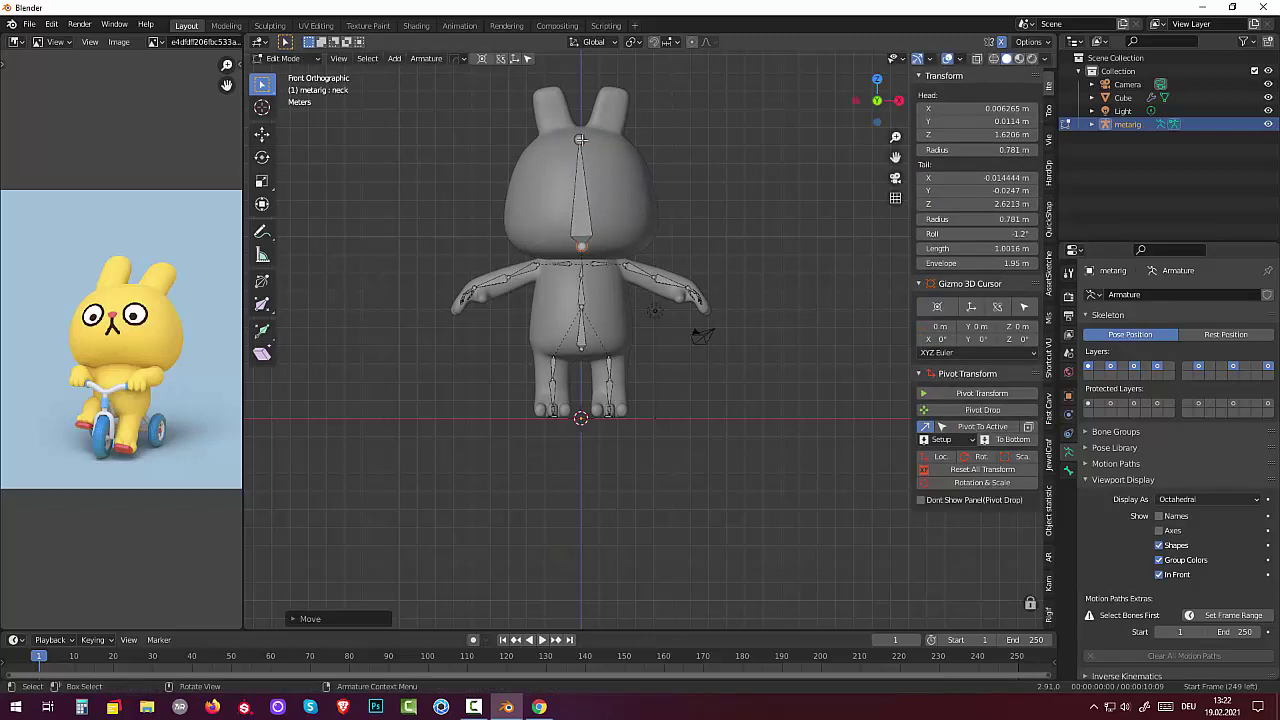
{"action": "left_click", "coordinate": [581, 139]}
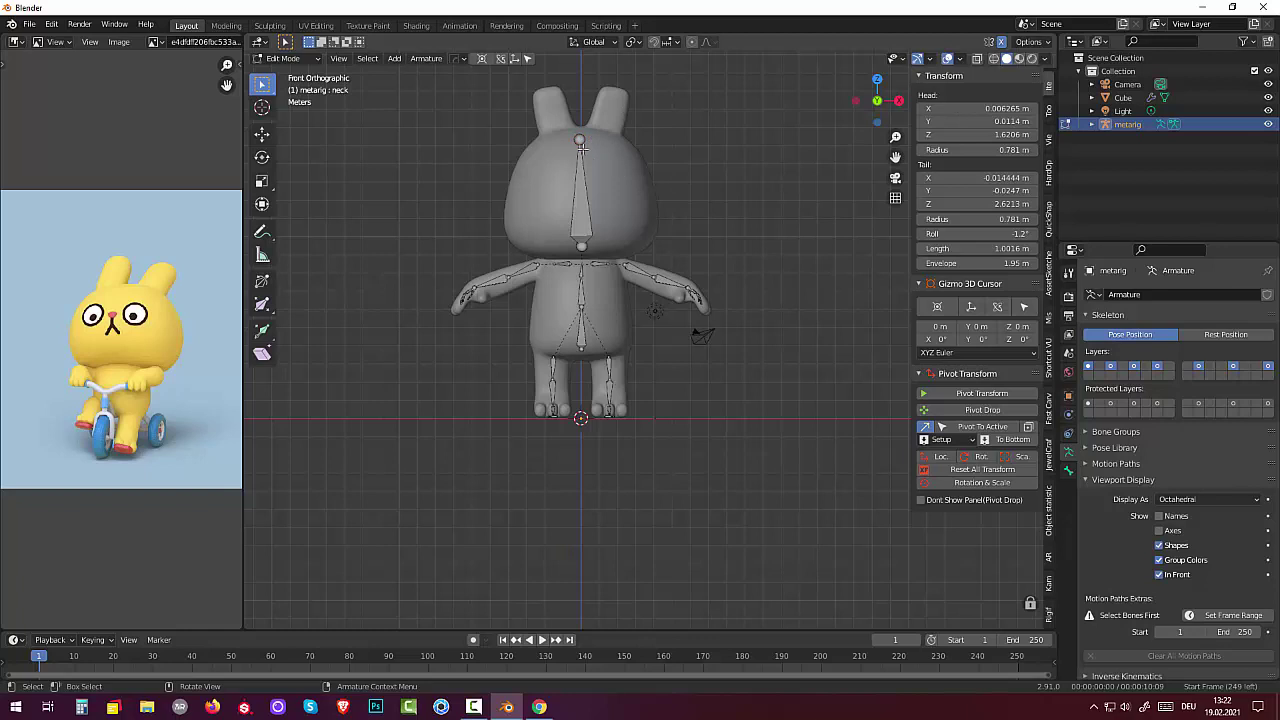
{"action": "left_click", "coordinate": [578, 217]}
{"action": "key", "text": "shift+a"}
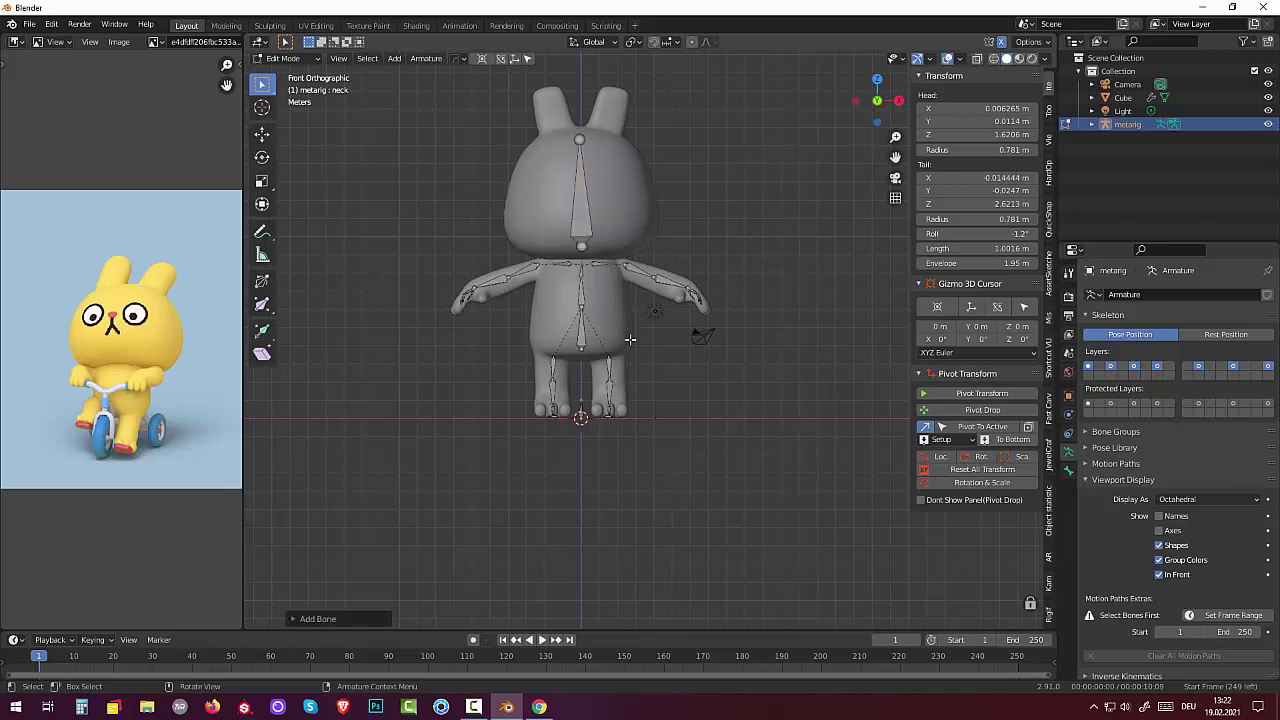
Move the new bone up to the base of the right ear.
{"action": "key", "text": "g"}
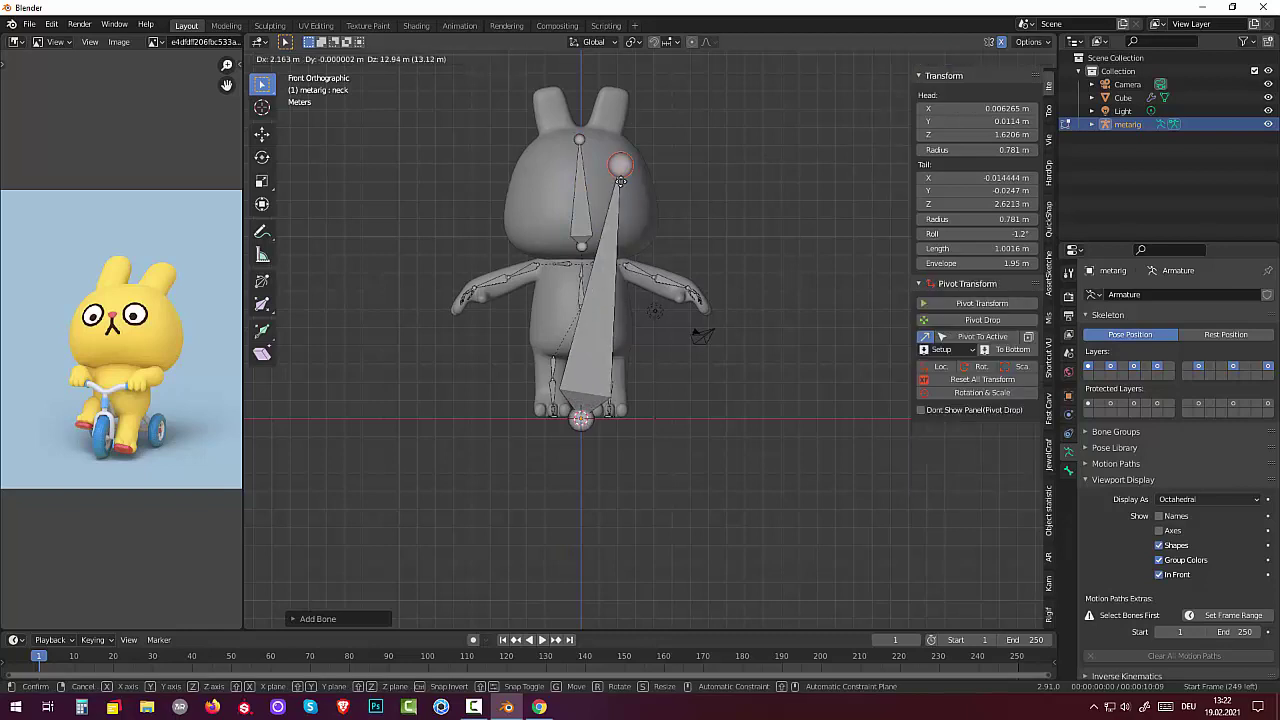
{"action": "left_click", "coordinate": [585, 383]}
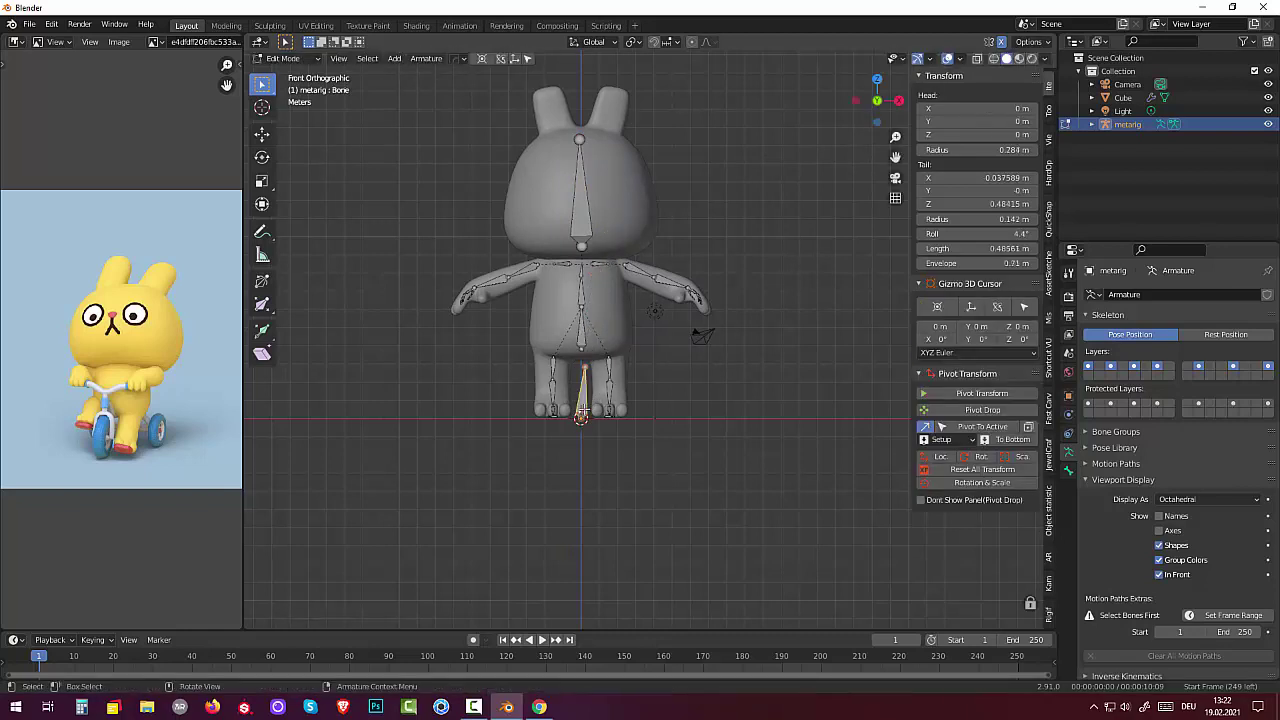
{"action": "key", "text": "g"}
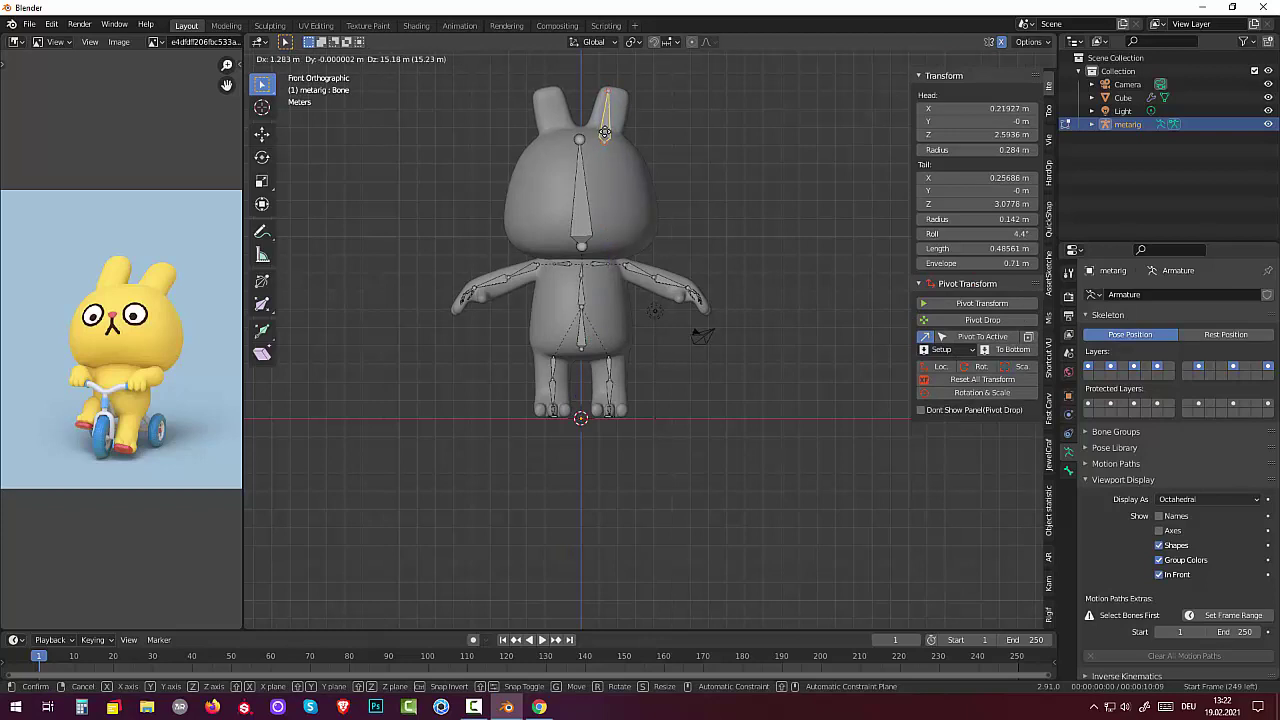
{"action": "left_click", "coordinate": [604, 133]}
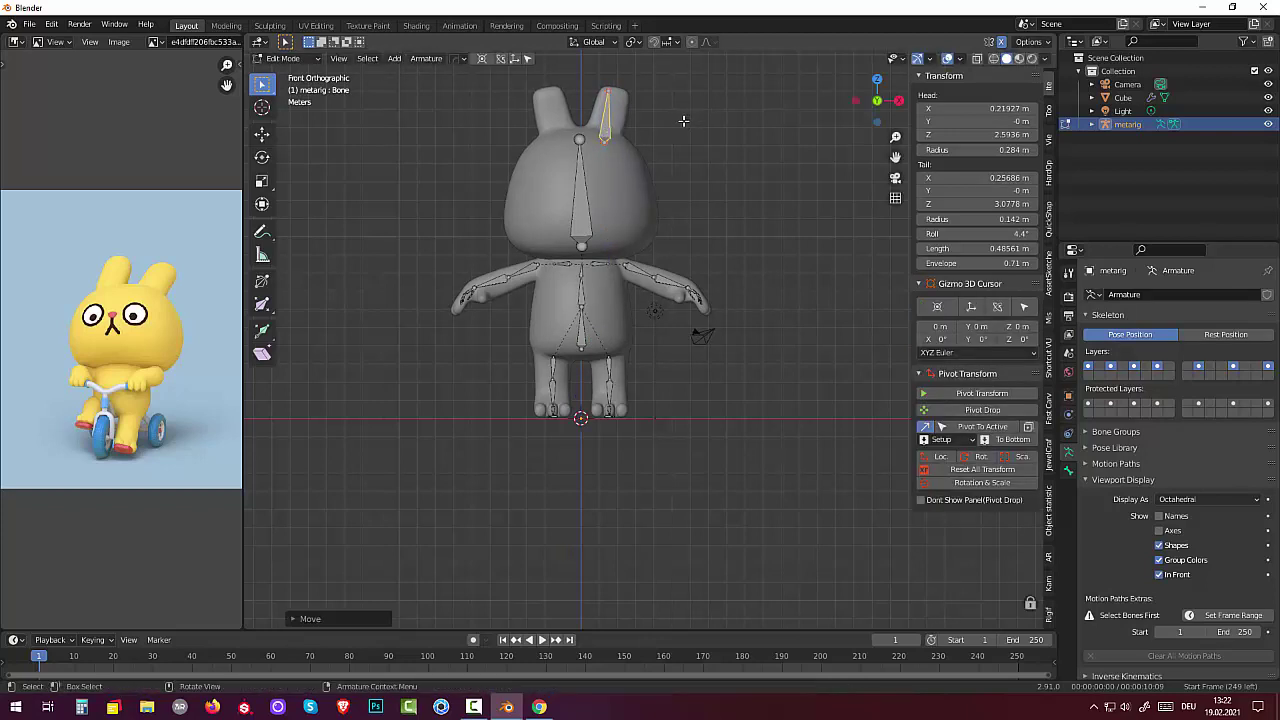
{"action": "key", "text": "g"}
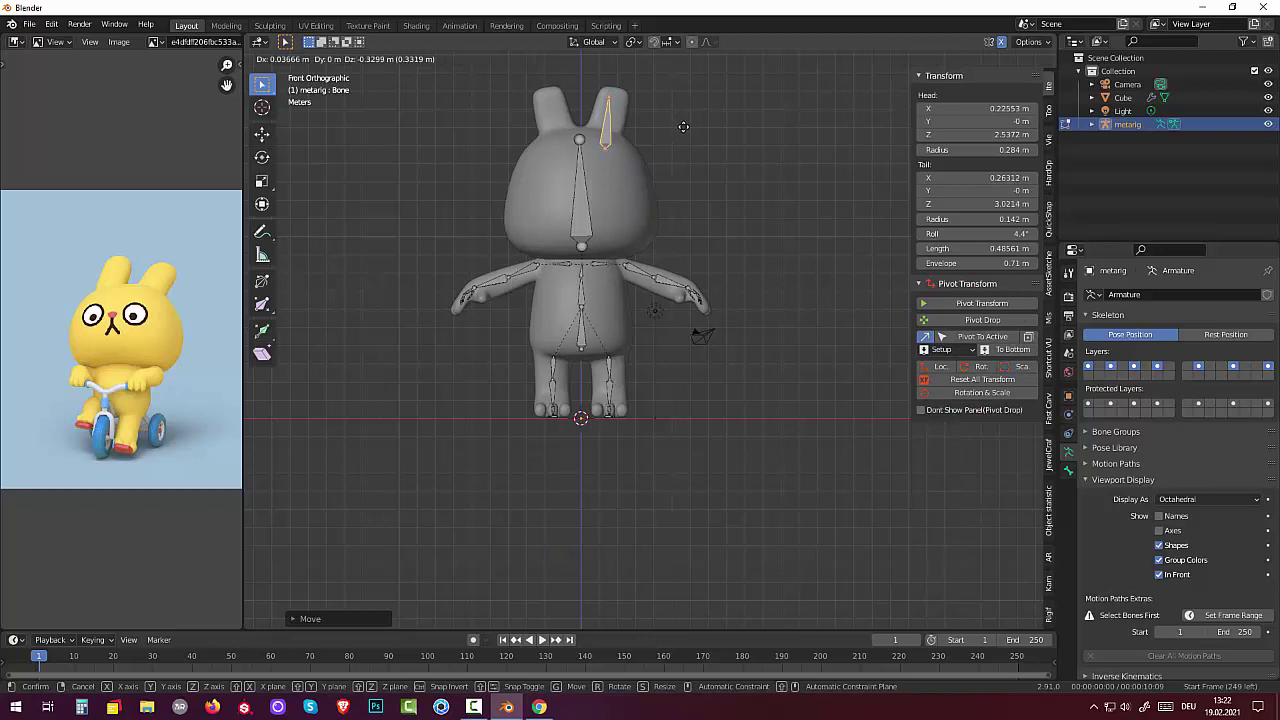
{"action": "left_click", "coordinate": [697, 155]}
Rotate the ear bone along the ear and raise its base, about 0.388 m long.
{"action": "key", "text": "r"}
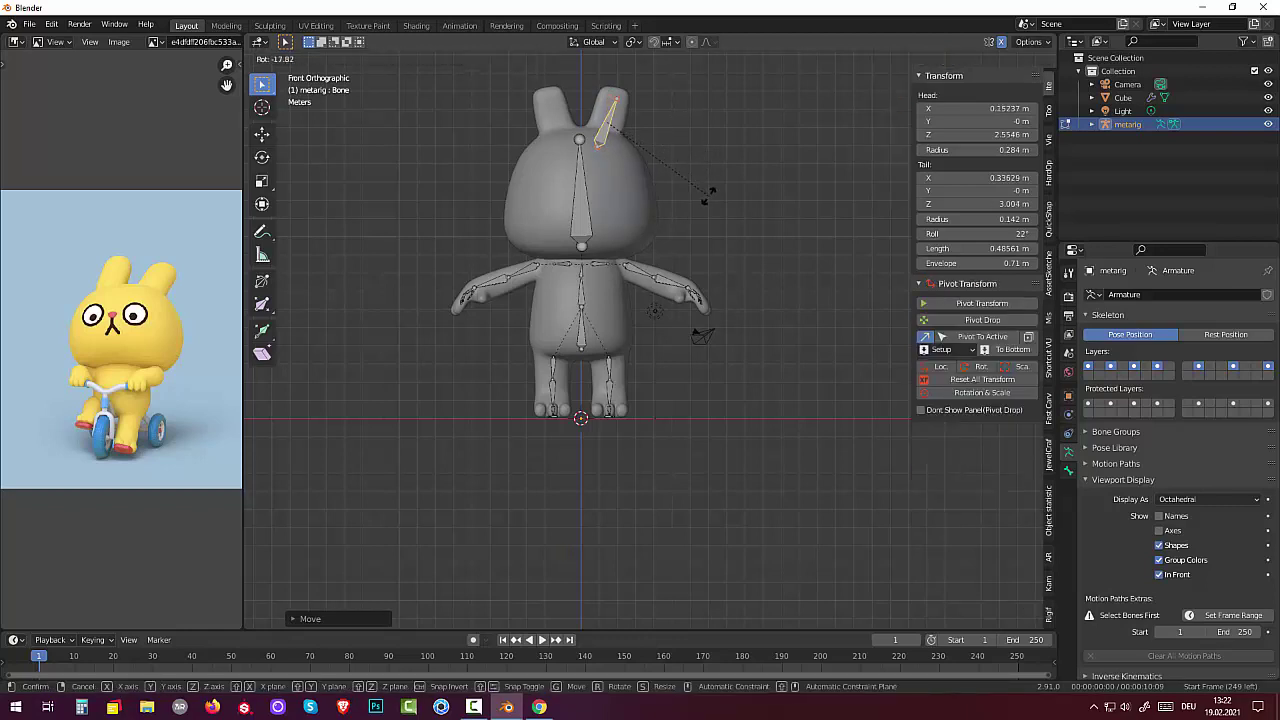
{"action": "left_click", "coordinate": [707, 194]}
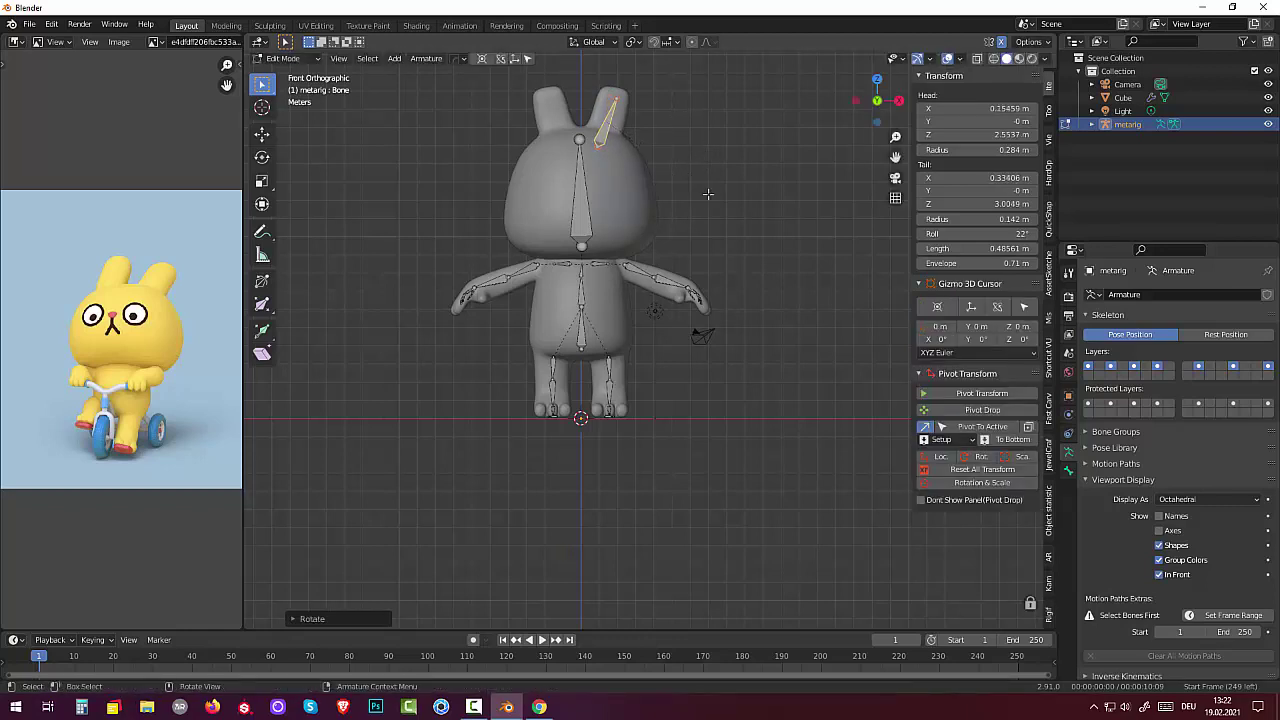
{"action": "left_click", "coordinate": [596, 176]}
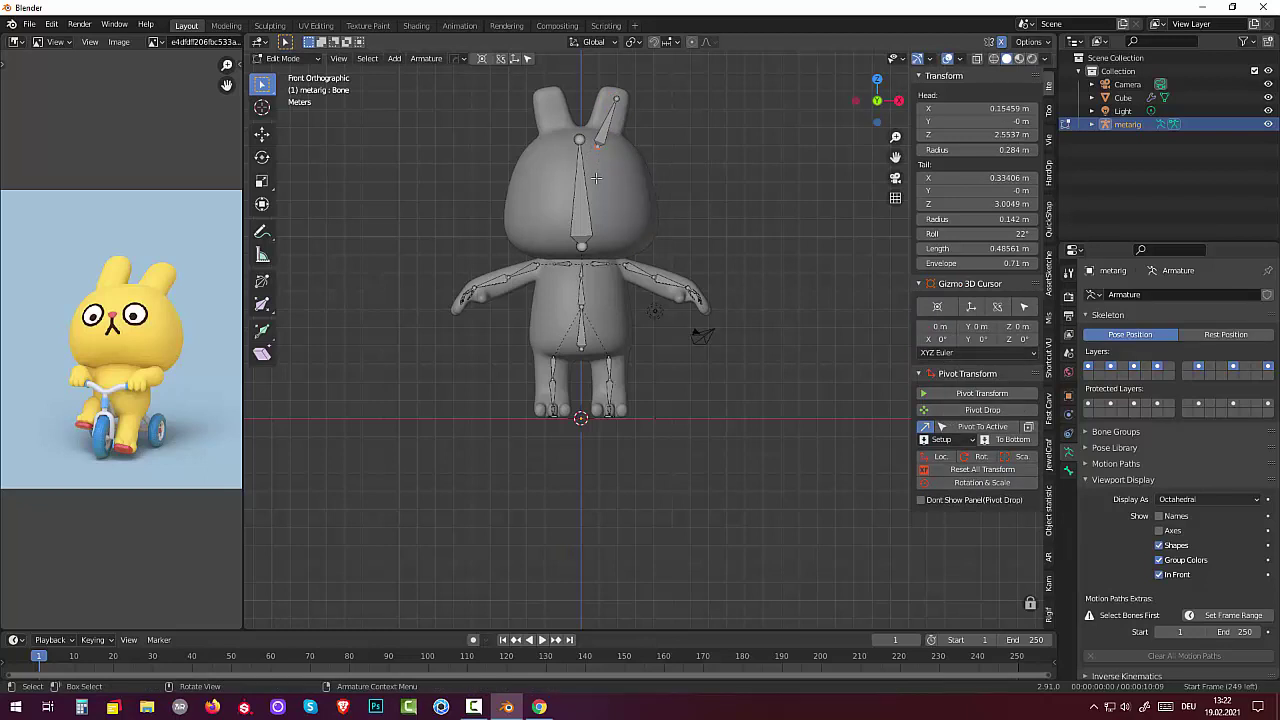
{"action": "key", "text": "g"}
{"action": "left_click", "coordinate": [601, 168]}
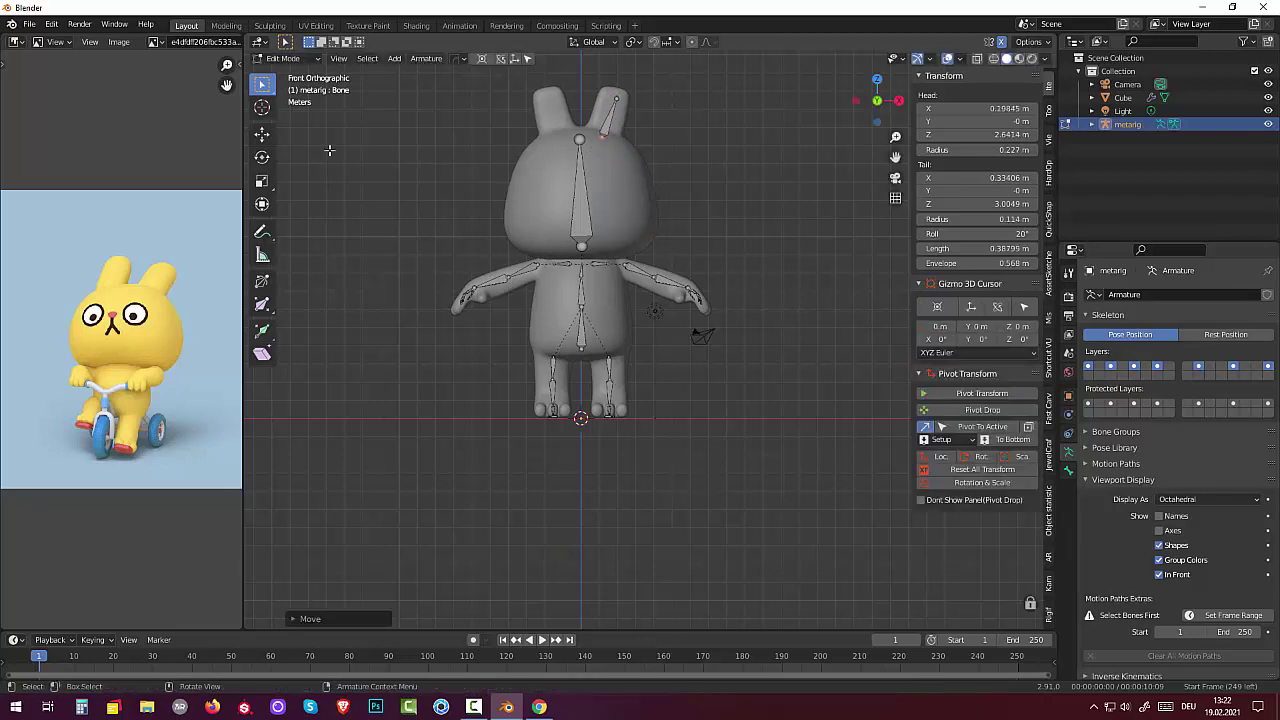
Place the 3D cursor at the left ear's base on the head and add a new bone.
{"action": "left_click", "coordinate": [262, 107]}
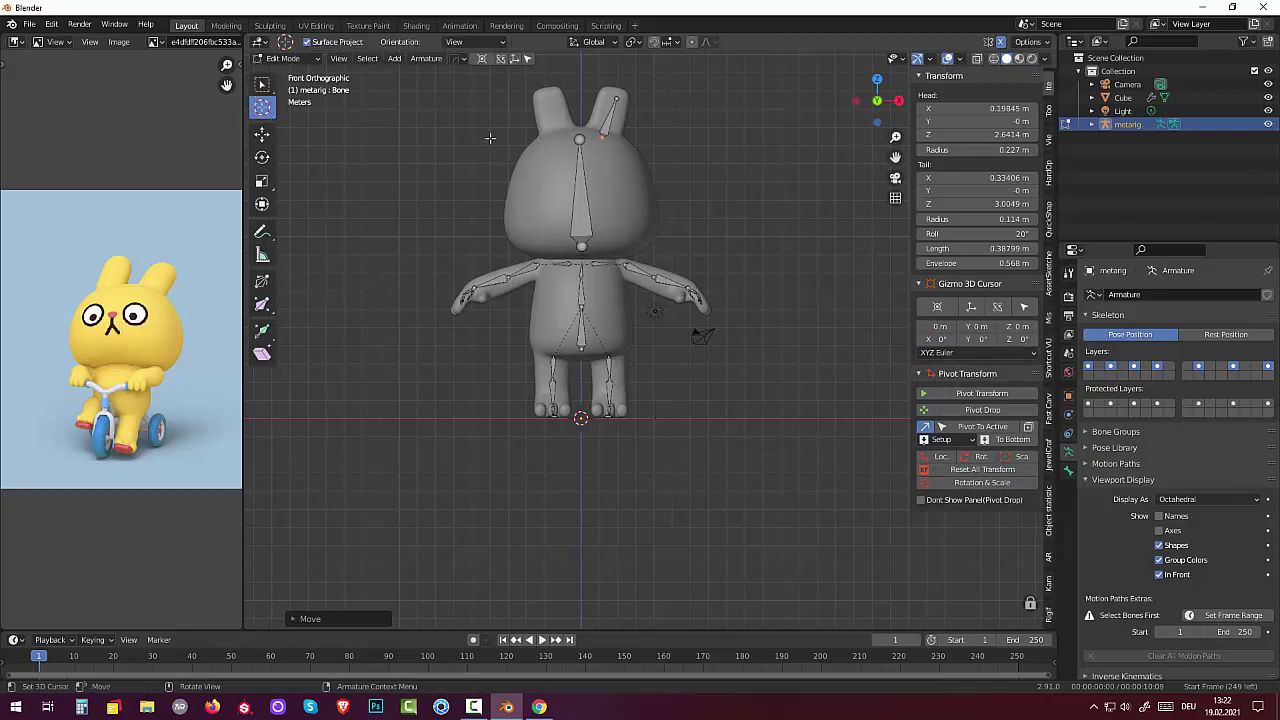
{"action": "left_click", "coordinate": [552, 133]}
{"action": "key", "text": "shift+a"}
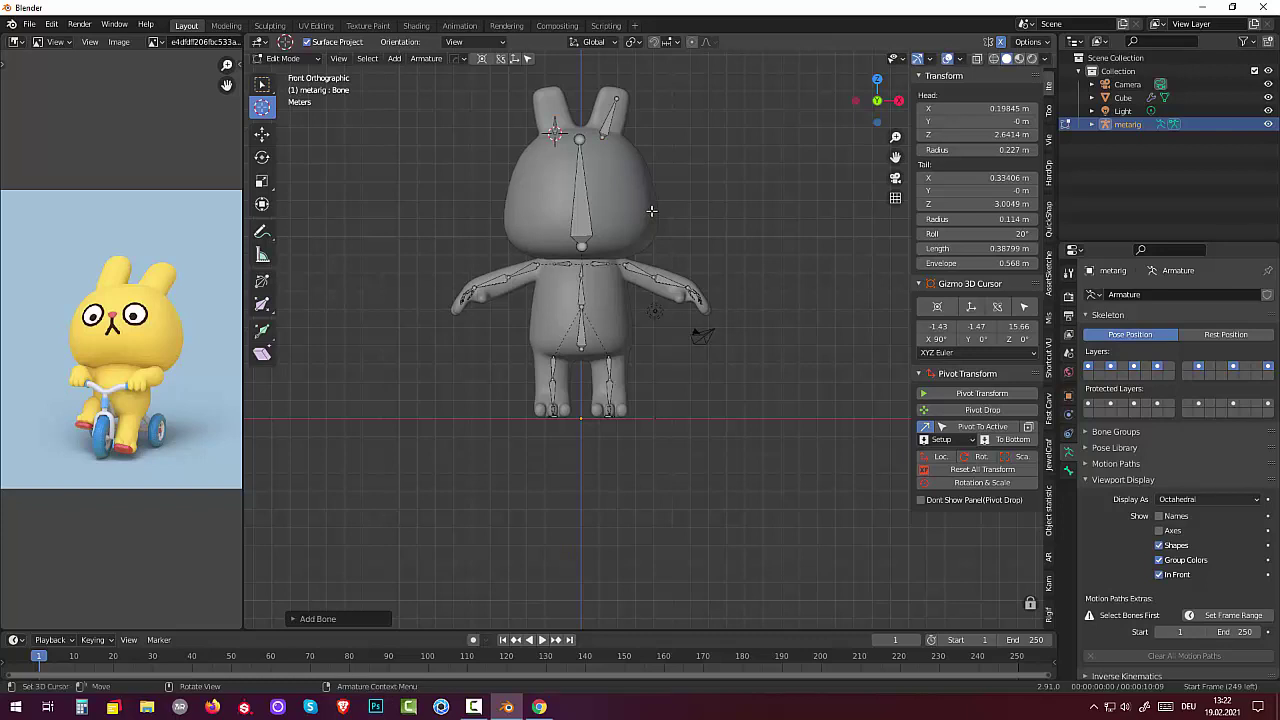
{"action": "right_click", "coordinate": [553, 113], "text": "shift"}
{"action": "left_click", "coordinate": [529, 60]}
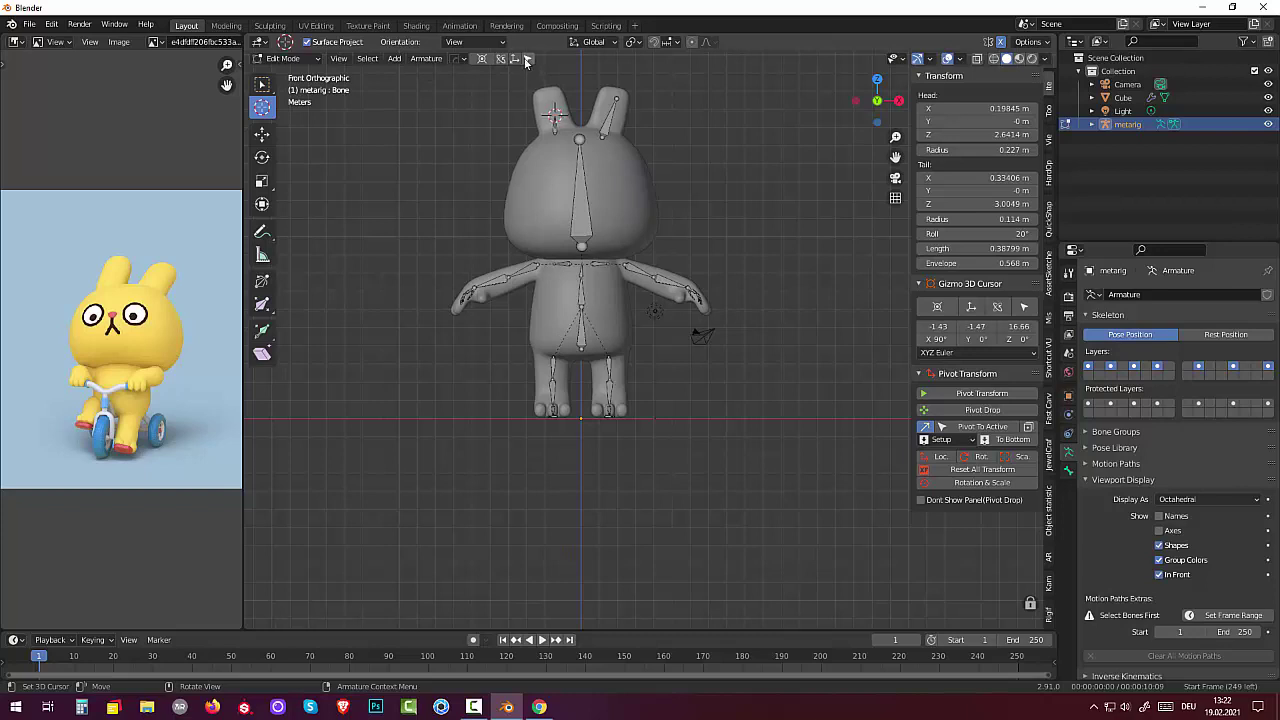
{"action": "left_click", "coordinate": [502, 59]}
{"action": "left_click", "coordinate": [557, 117]}
{"action": "left_click", "coordinate": [528, 60]}
{"action": "left_click", "coordinate": [515, 60]}
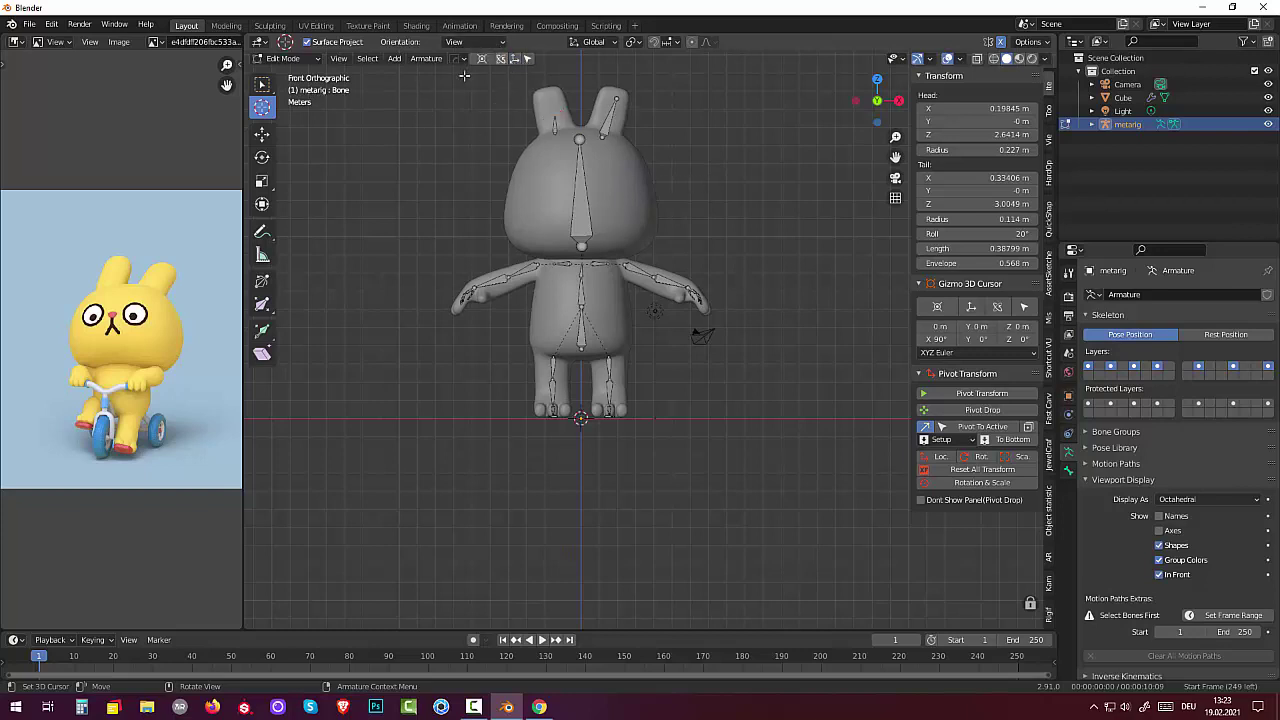
Fit Bone.001 inside the left ear, tip up the ear and base at its root.
{"action": "left_click_drag", "start_coordinate": [262, 84], "coordinate": [306, 89]}
{"action": "left_click", "coordinate": [306, 89]}
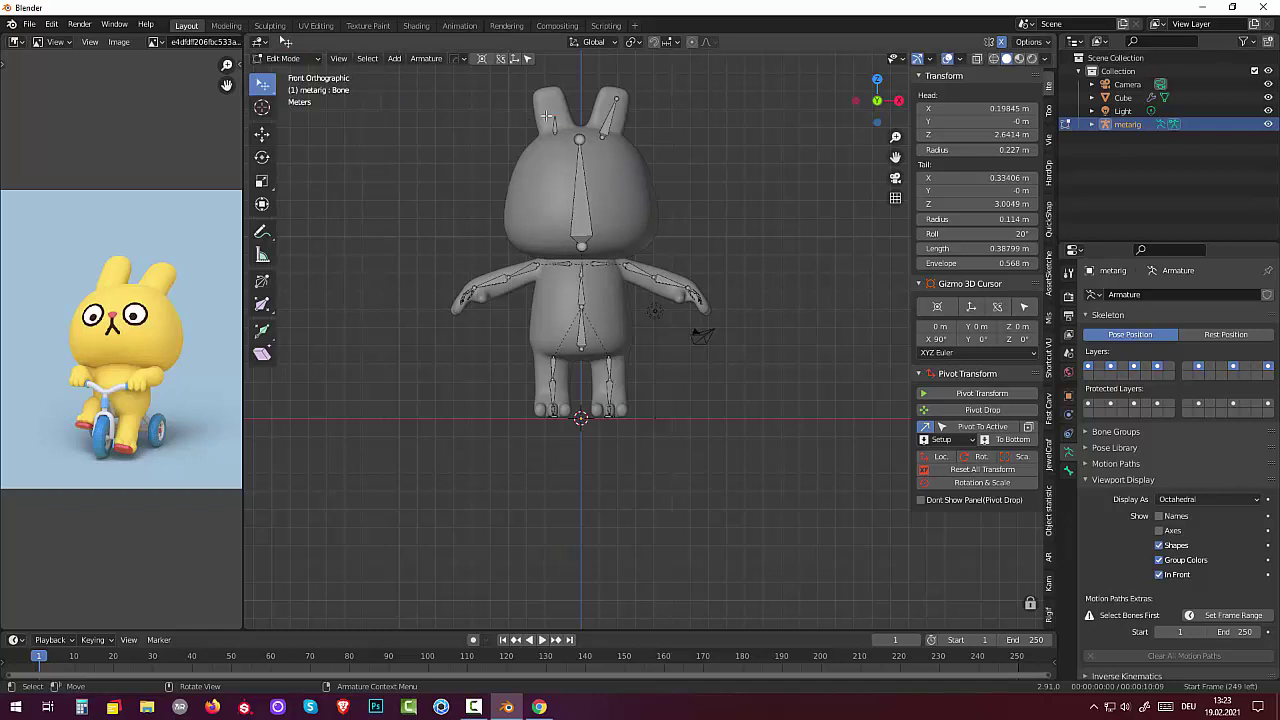
{"action": "left_click", "coordinate": [555, 113]}
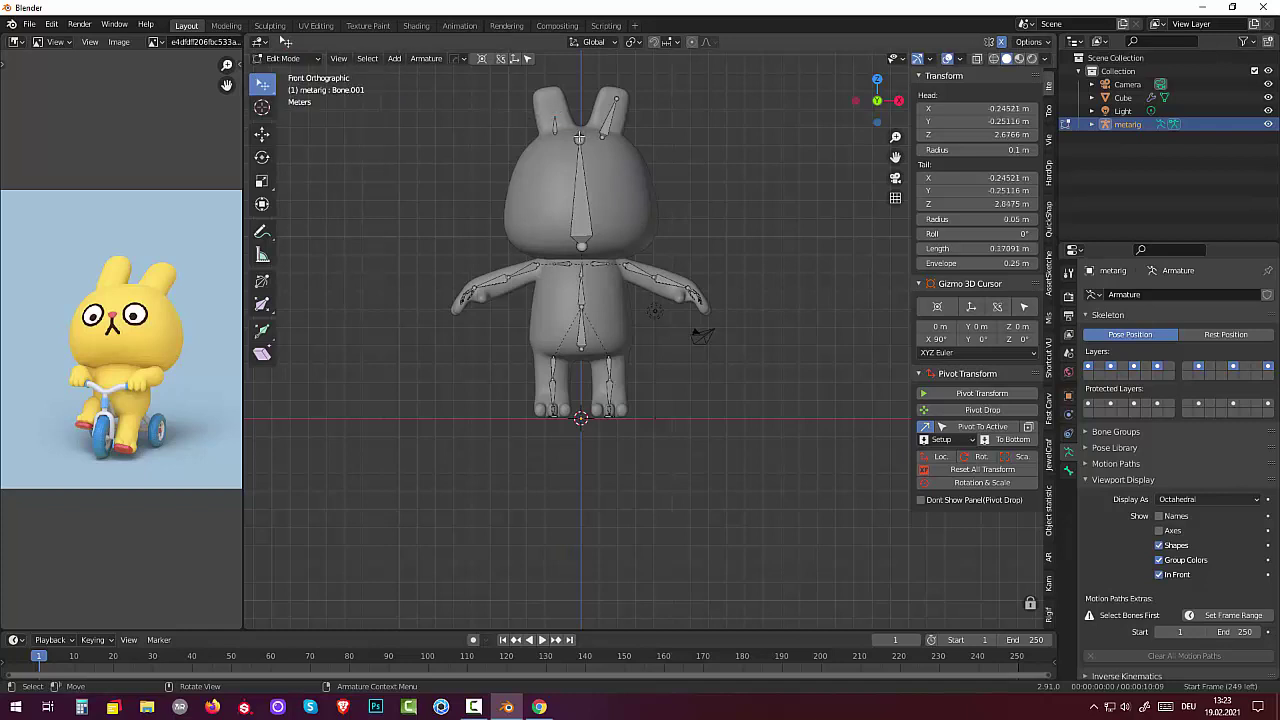
{"action": "left_click_drag", "start_coordinate": [579, 137], "coordinate": [563, 122]}
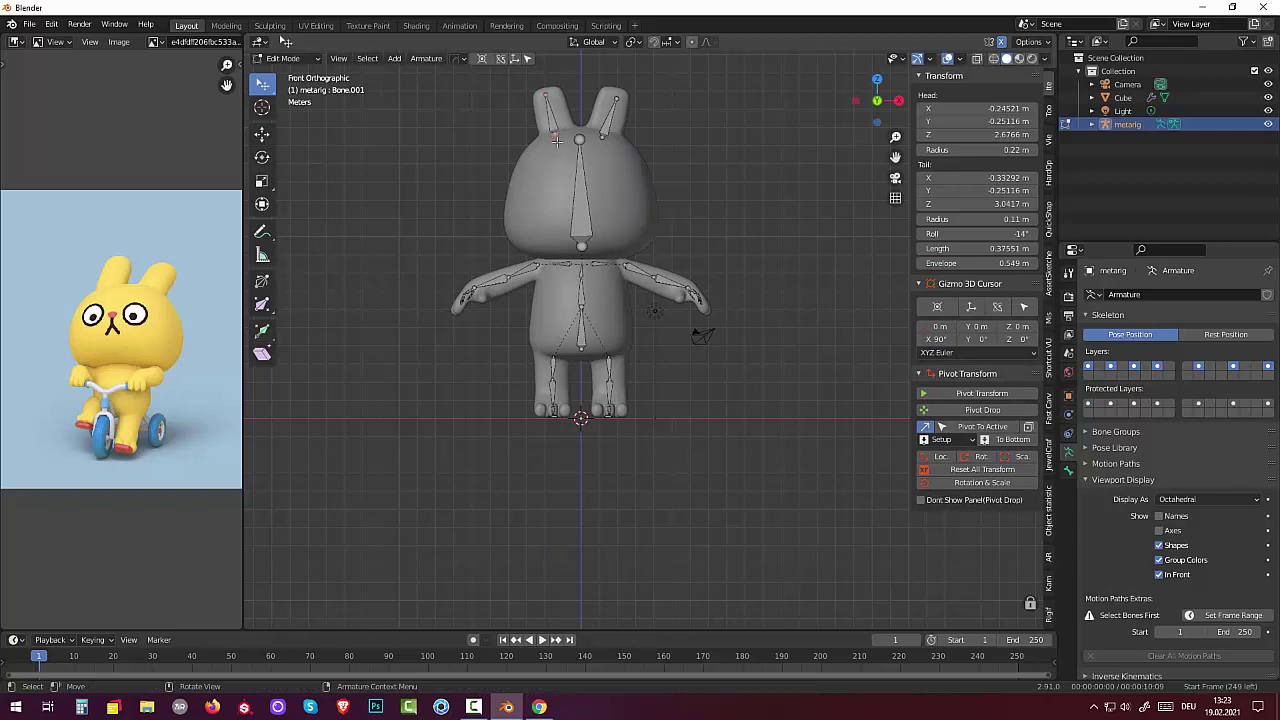
{"action": "left_click_drag", "start_coordinate": [556, 140], "coordinate": [558, 145]}
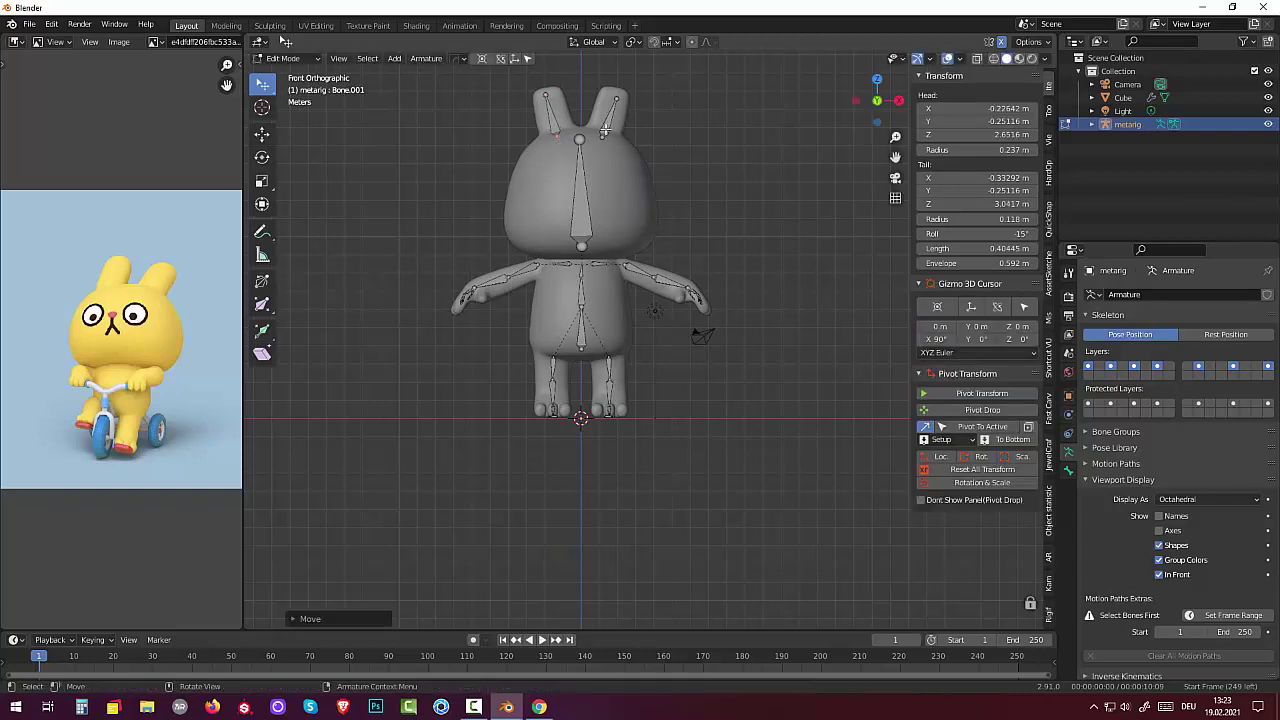
Parent both ear bones to the neck bone with Connected.
{"action": "left_click", "coordinate": [605, 130]}
{"action": "left_click", "coordinate": [555, 124], "text": "shift"}
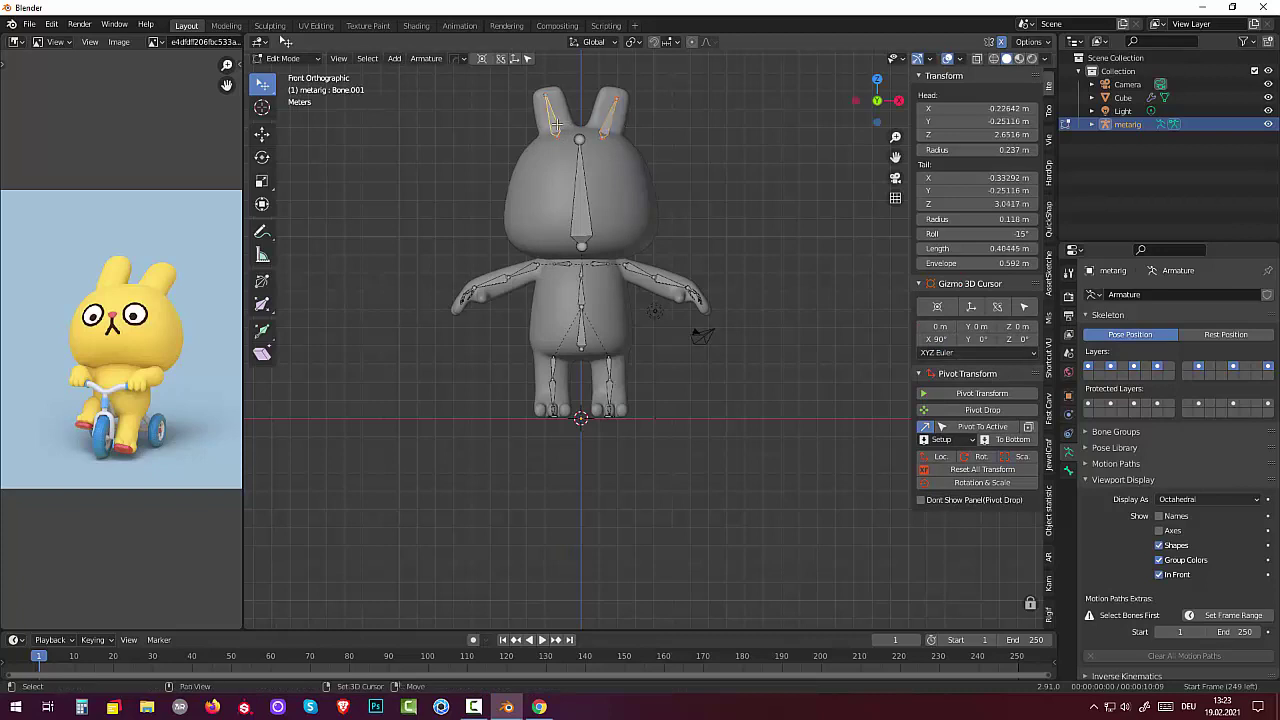
{"action": "left_click", "coordinate": [581, 180], "text": "shift"}
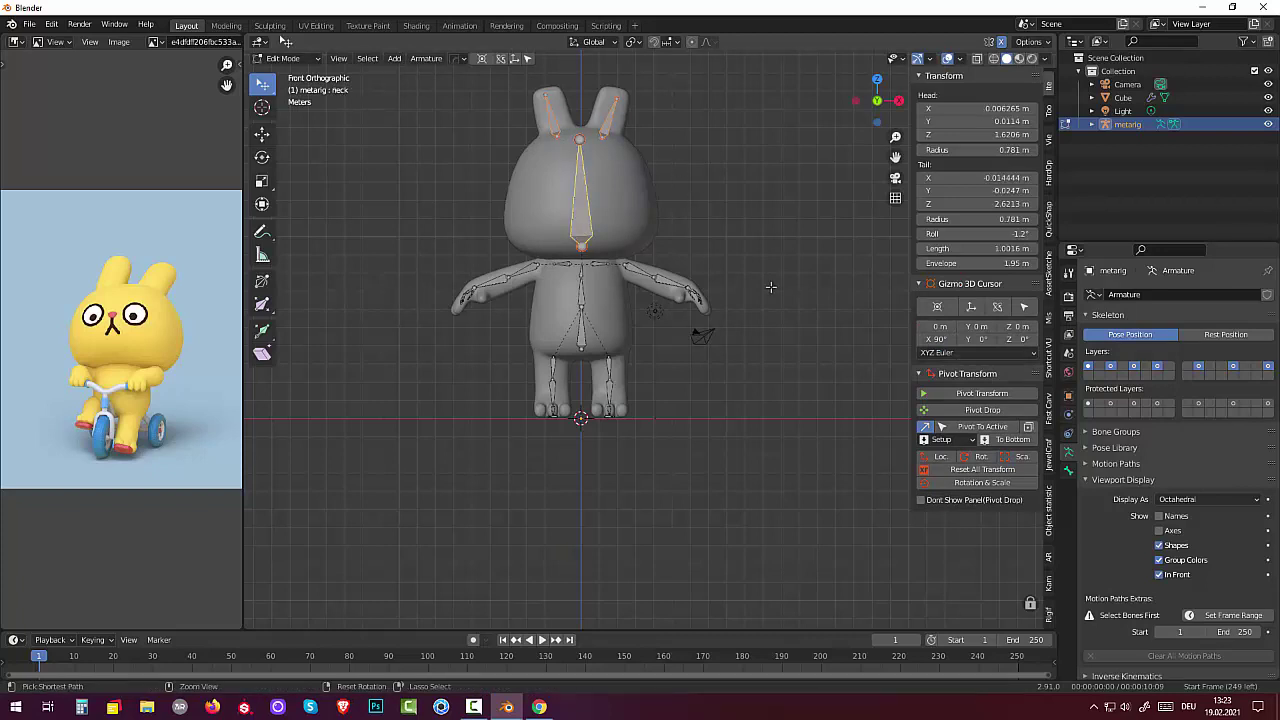
{"action": "key", "text": "ctrl+p"}
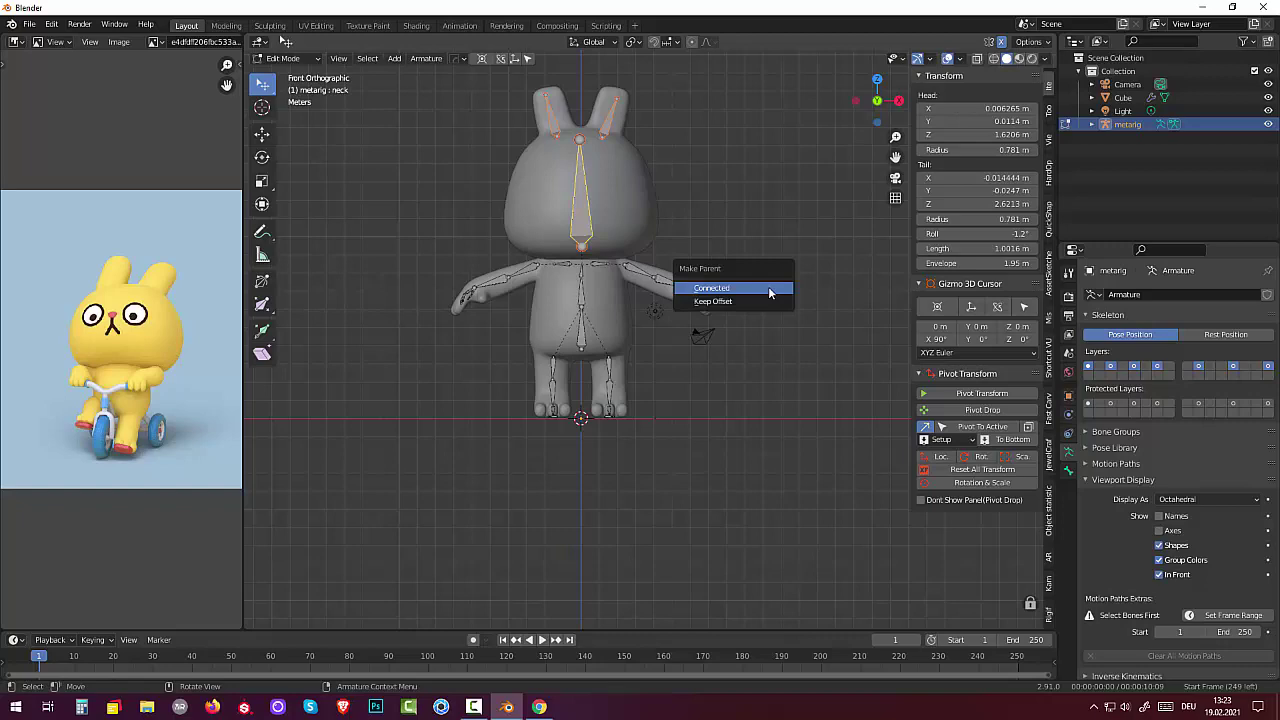
{"action": "left_click", "coordinate": [745, 299]}
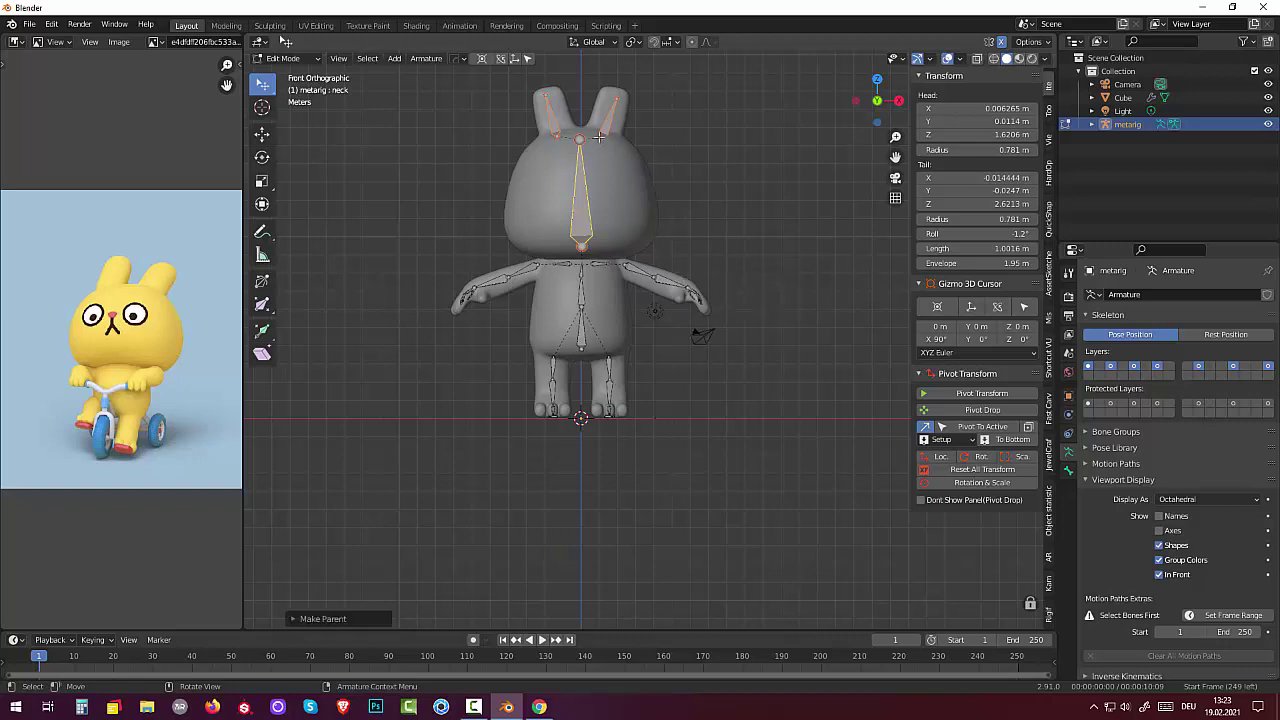
{"action": "mouse_move", "coordinate": [633, 175]}
{"action": "middle_mouse_down"}
{"action": "mouse_move", "coordinate": [570, 269]}
{"action": "mouse_move", "coordinate": [839, 307]}
{"action": "middle_mouse_up"}
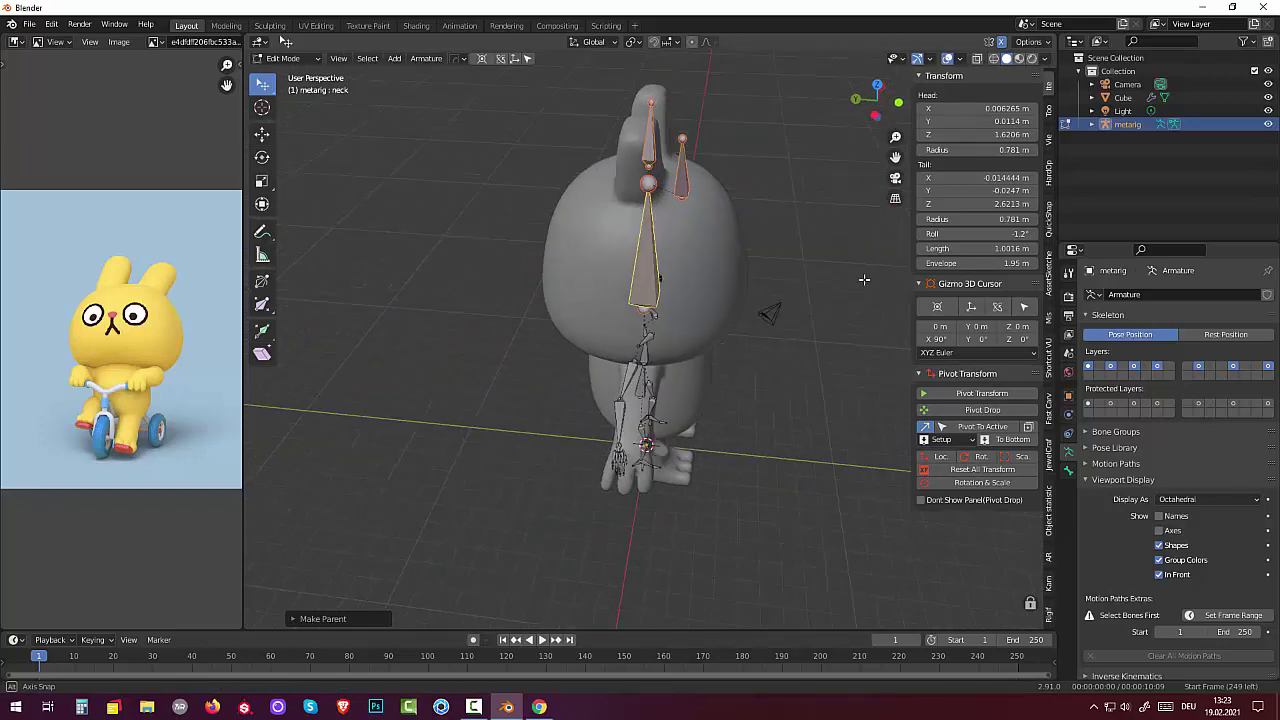
Shift Bone.001 in depth to the ear's centre, head at X -0.202 m, Y 0.002 m.
{"action": "middle_click_drag", "start_coordinate": [839, 307], "coordinate": [846, 250]}
{"action": "left_click", "coordinate": [705, 157]}
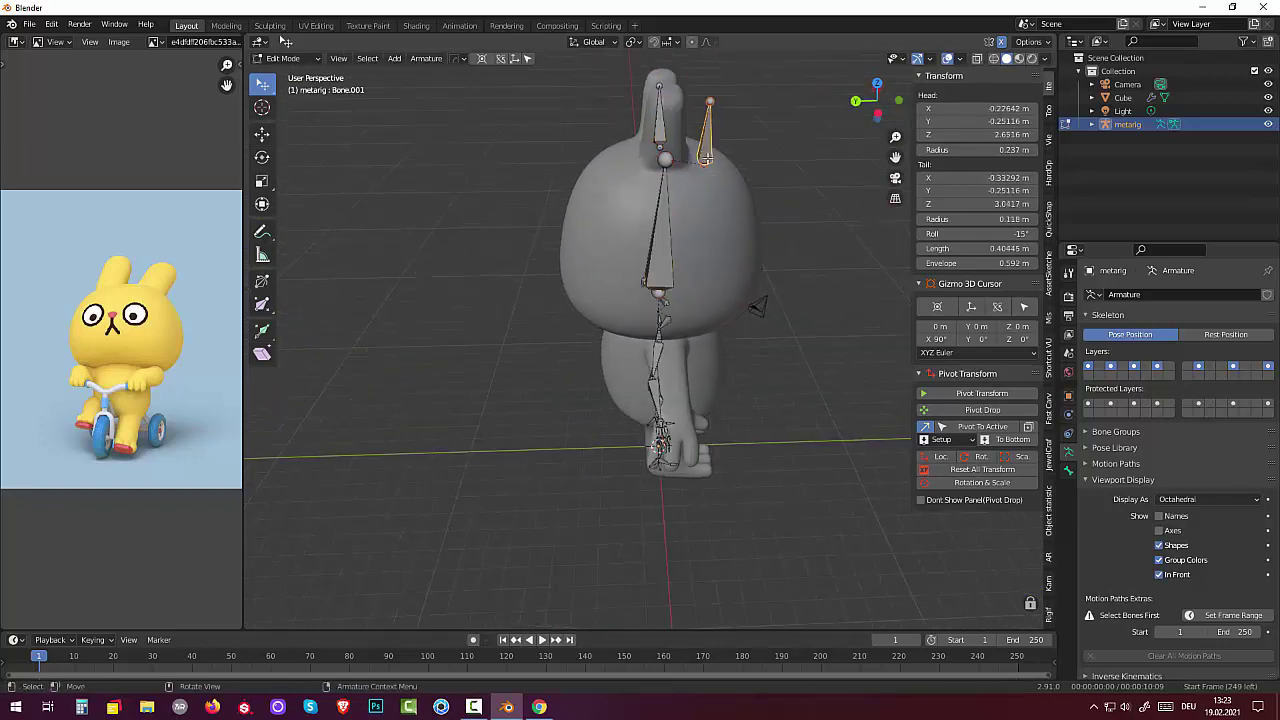
{"action": "key", "text": "g"}
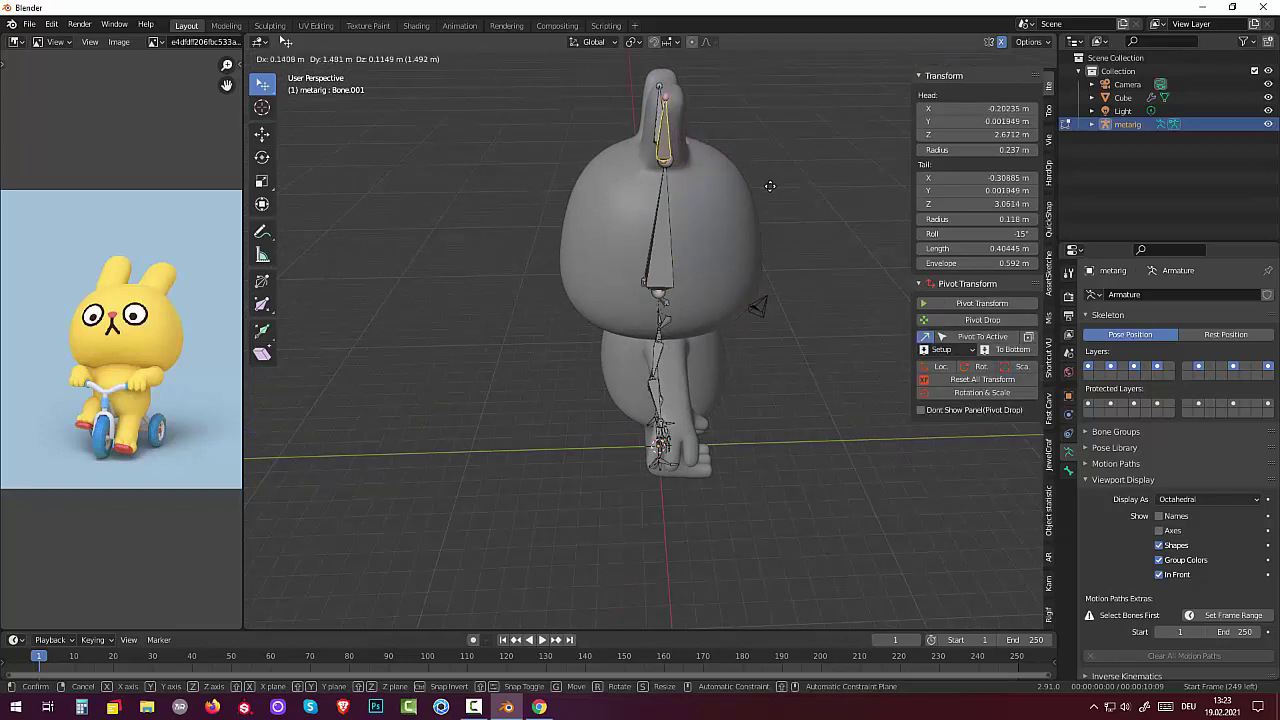
{"action": "left_click", "coordinate": [770, 185]}
Select the neck and right ear bones and check the ears from the front.
{"action": "mouse_move", "coordinate": [770, 185]}
{"action": "middle_mouse_down"}
{"action": "mouse_move", "coordinate": [610, 182]}
{"action": "mouse_move", "coordinate": [476, 157]}
{"action": "middle_mouse_up"}
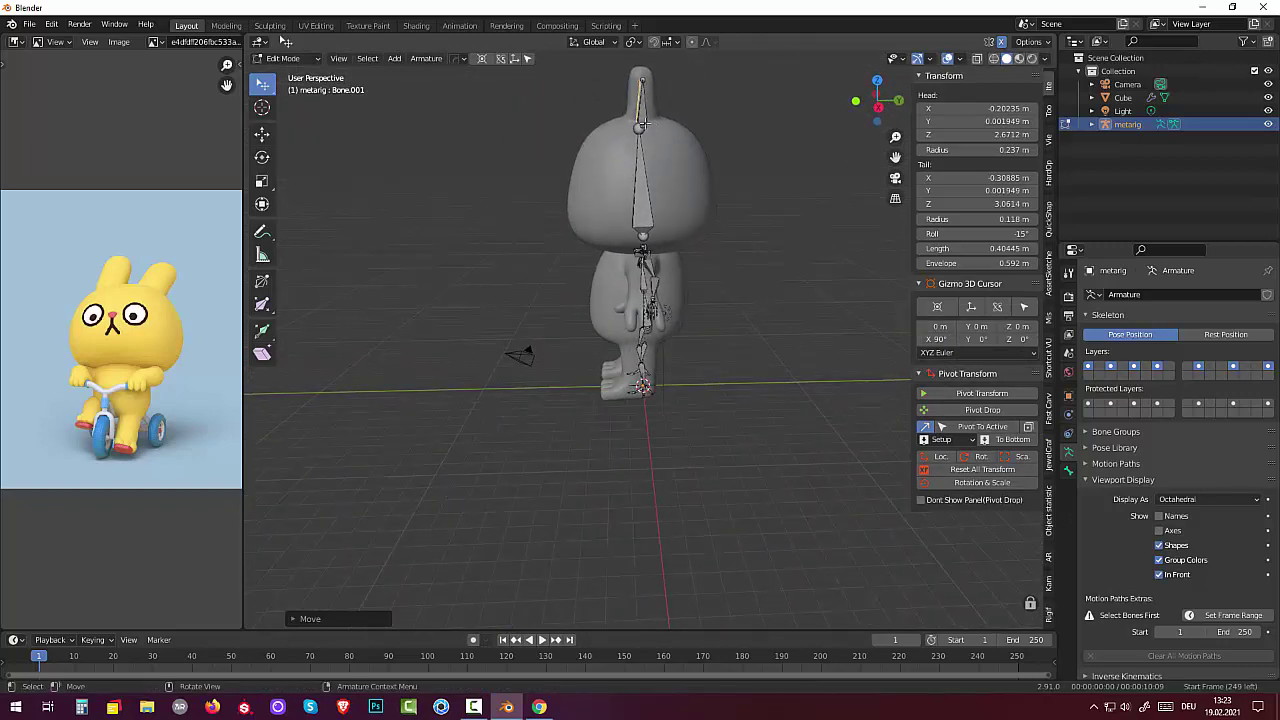
{"action": "left_click", "coordinate": [651, 125]}
{"action": "left_click", "coordinate": [634, 112]}
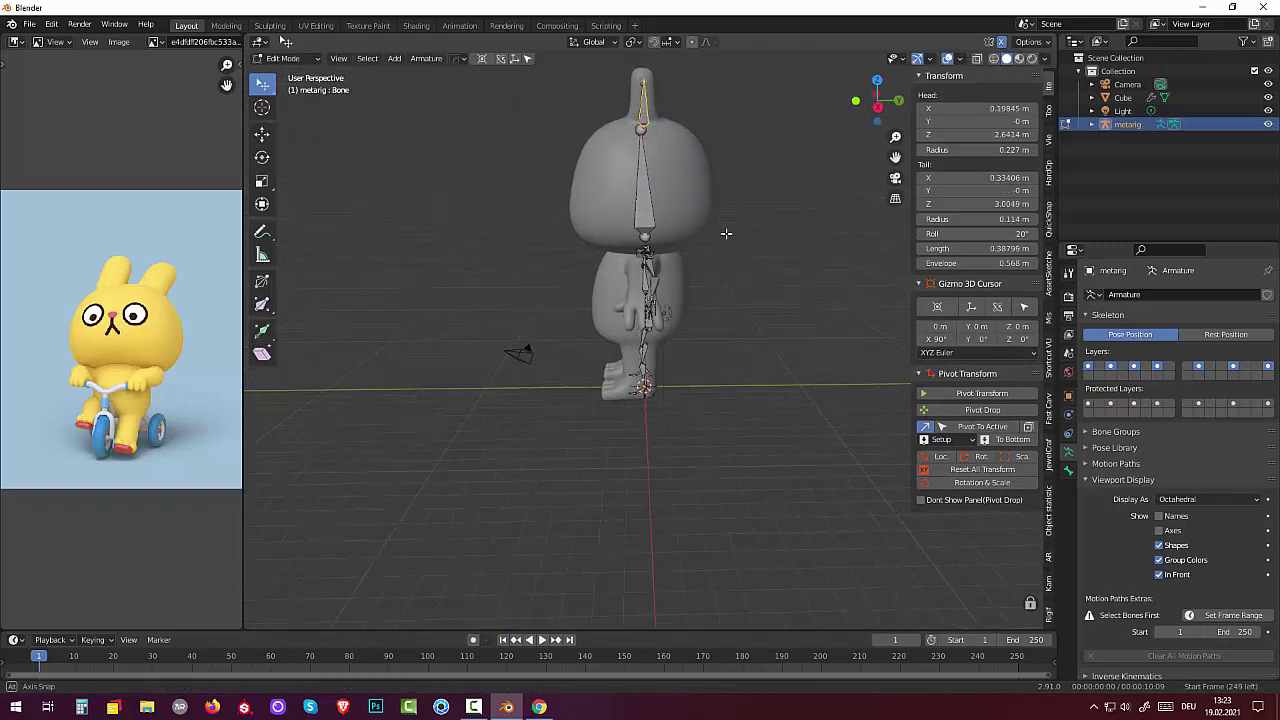
{"action": "middle_click_drag", "start_coordinate": [744, 232], "coordinate": [741, 237]}
{"action": "scroll", "coordinate": [734, 314], "scroll_direction": "up", "scroll_amount": 2}
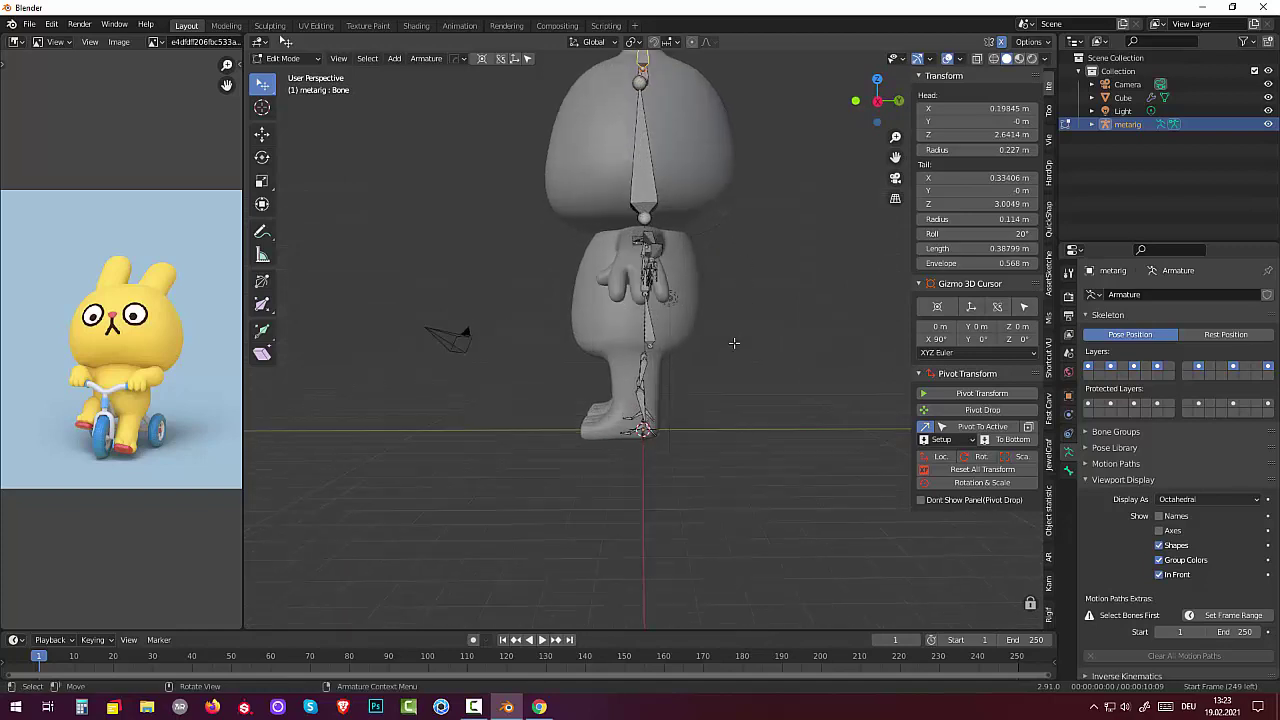
{"action": "scroll", "coordinate": [737, 349], "scroll_direction": "up", "scroll_amount": 2}
{"action": "middle_click_drag", "start_coordinate": [732, 331], "coordinate": [613, 317]}
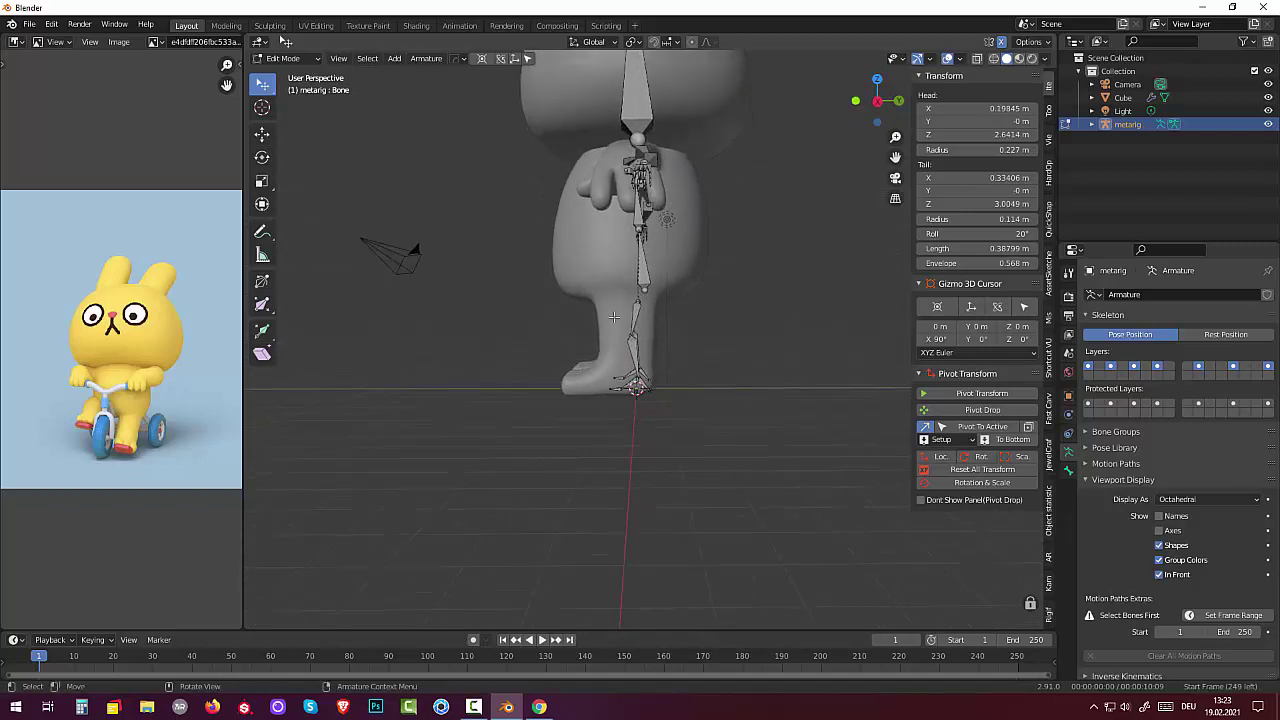
Move the hips and shin.L bones into the bunny's body and leg.
{"action": "left_click", "coordinate": [645, 291]}
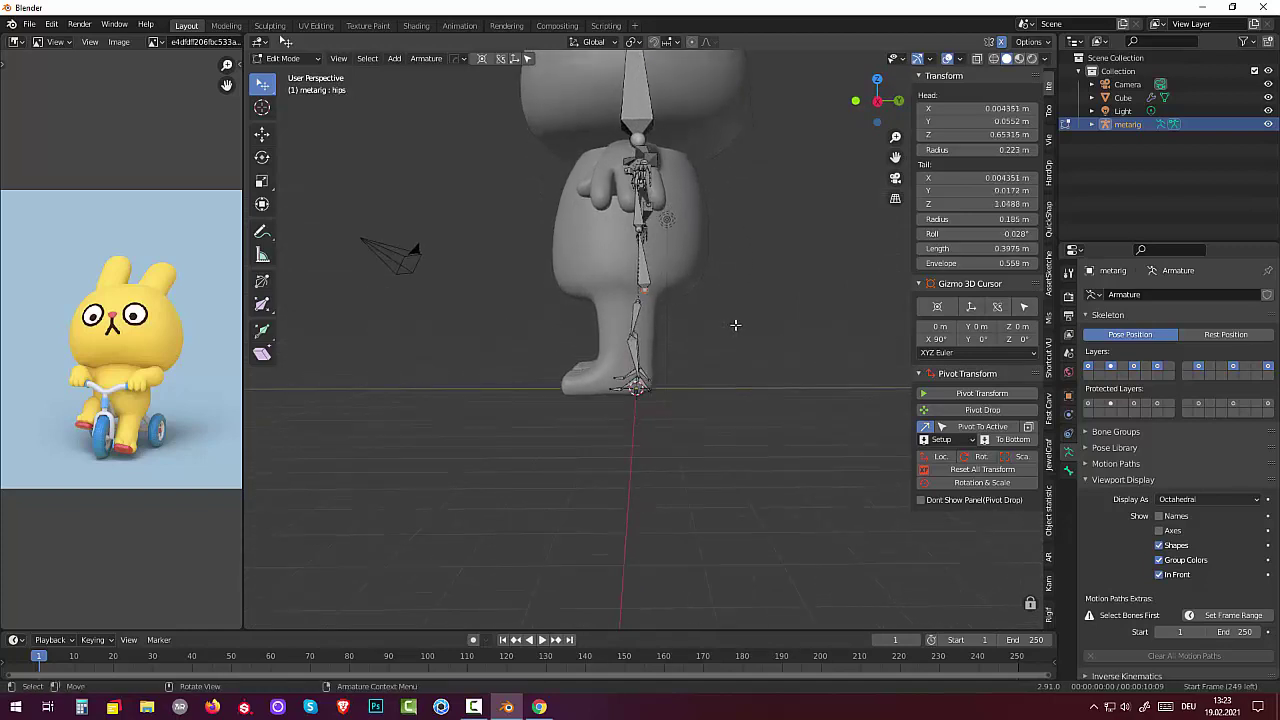
{"action": "key", "text": "g"}
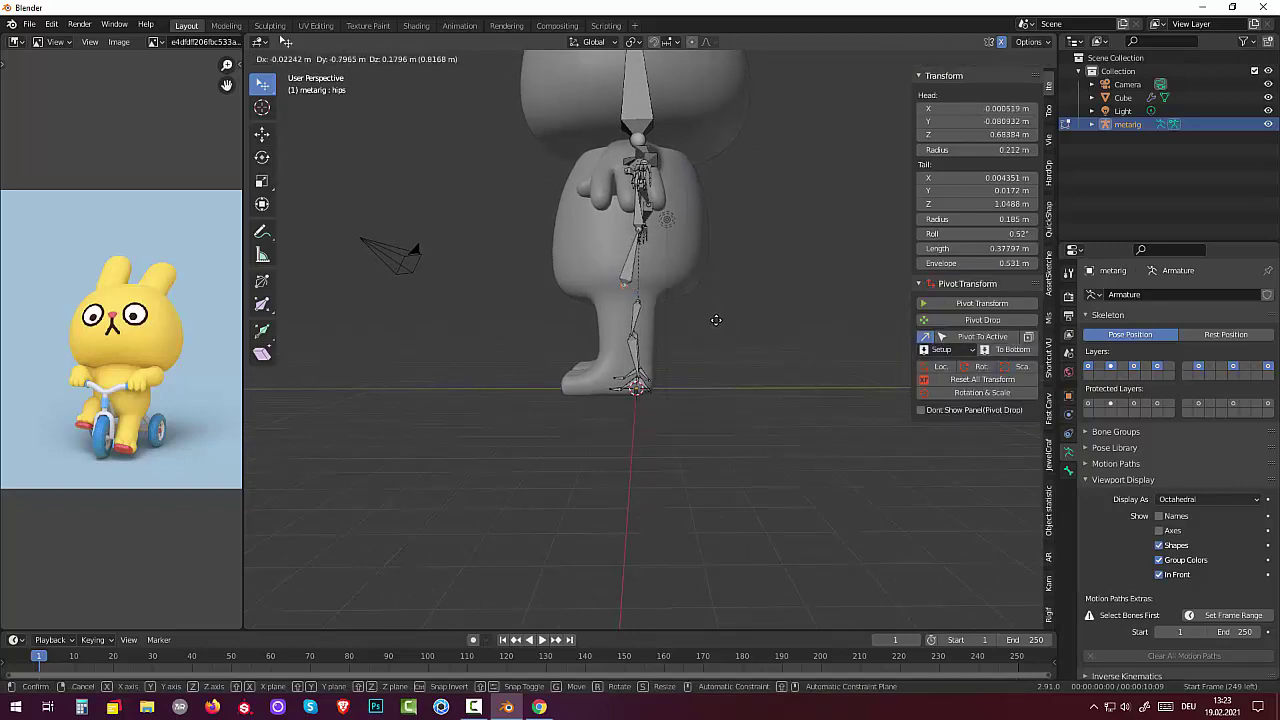
{"action": "left_click", "coordinate": [717, 319]}
{"action": "mouse_move", "coordinate": [749, 320]}
{"action": "middle_mouse_down"}
{"action": "mouse_move", "coordinate": [867, 292]}
{"action": "mouse_move", "coordinate": [630, 322]}
{"action": "mouse_move", "coordinate": [591, 292]}
{"action": "mouse_move", "coordinate": [614, 330]}
{"action": "middle_mouse_up"}
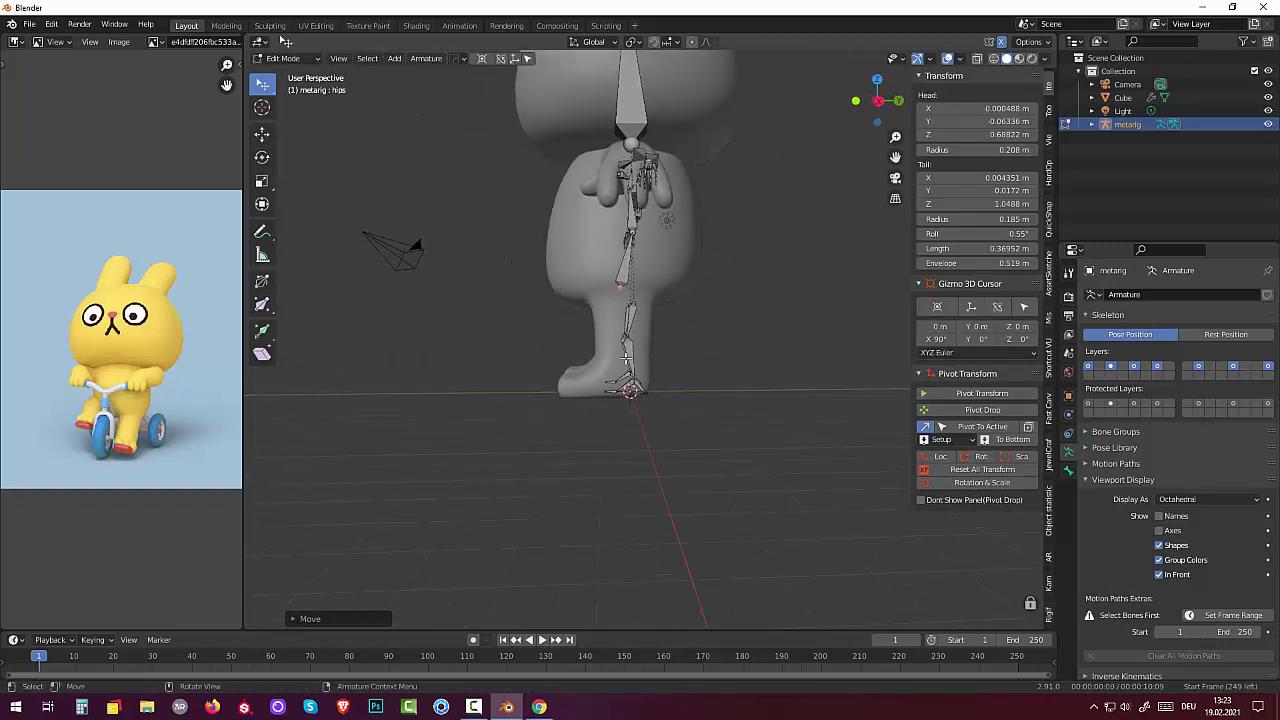
{"action": "left_click", "coordinate": [631, 357]}
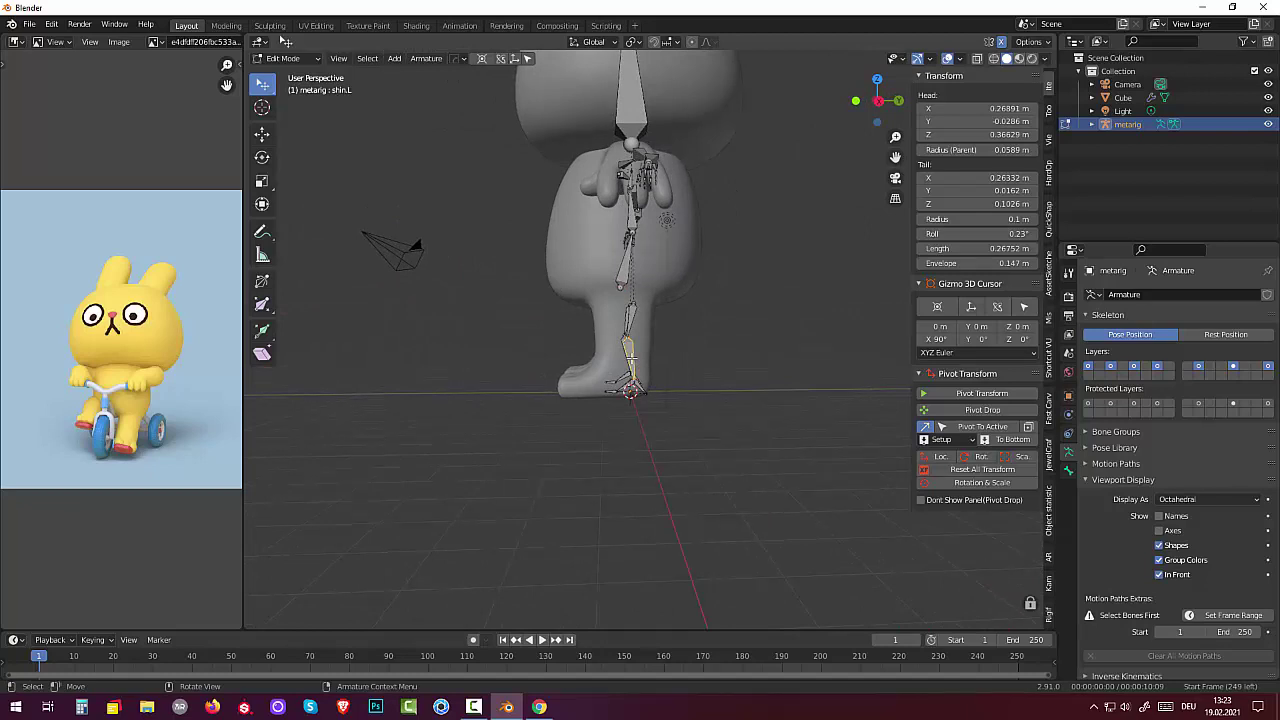
{"action": "key", "text": "g"}
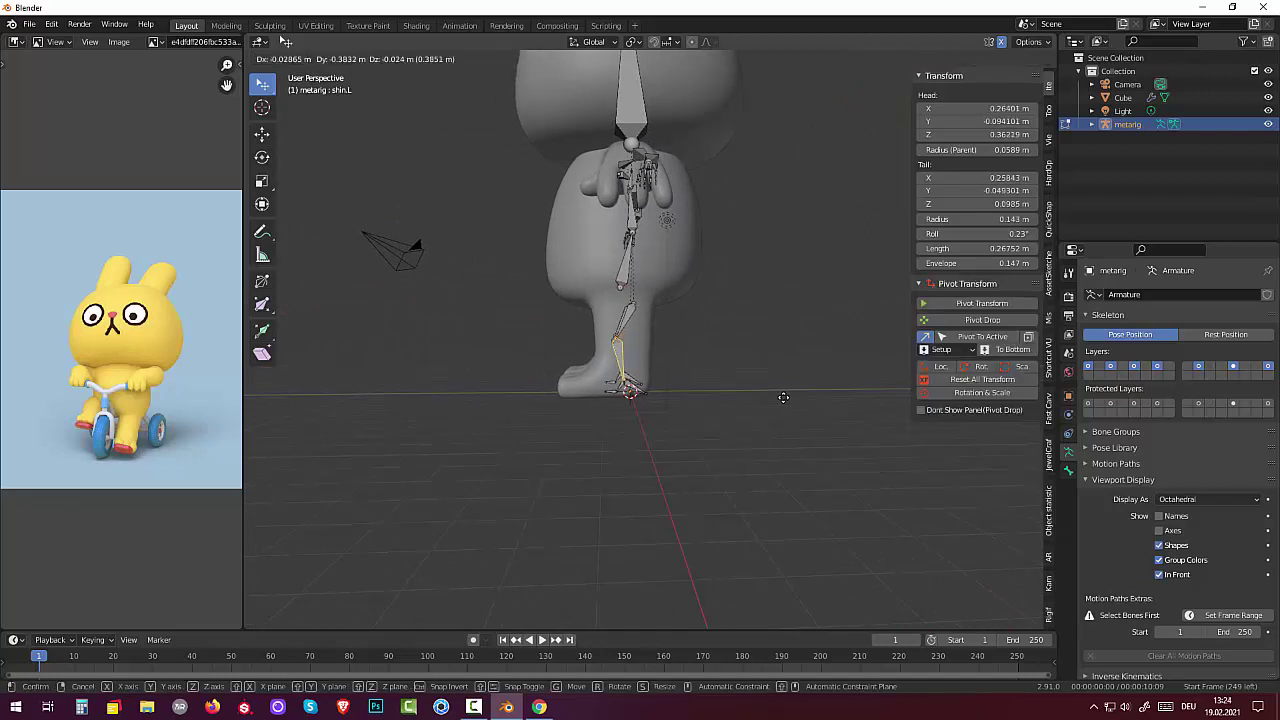
{"action": "left_click", "coordinate": [635, 403]}
Move toe.L to the foot tip and shorten foot.L to 0.11 m inside the foot.
{"action": "left_click", "coordinate": [605, 393]}
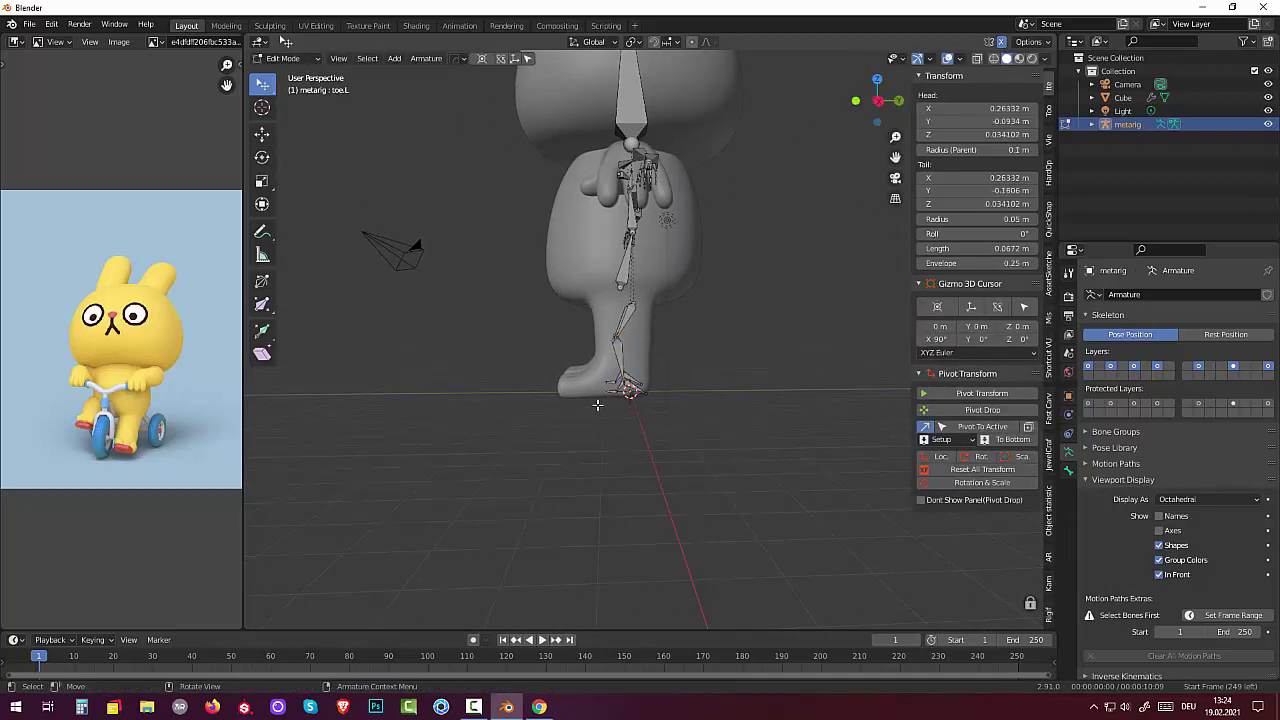
{"action": "key", "text": "g"}
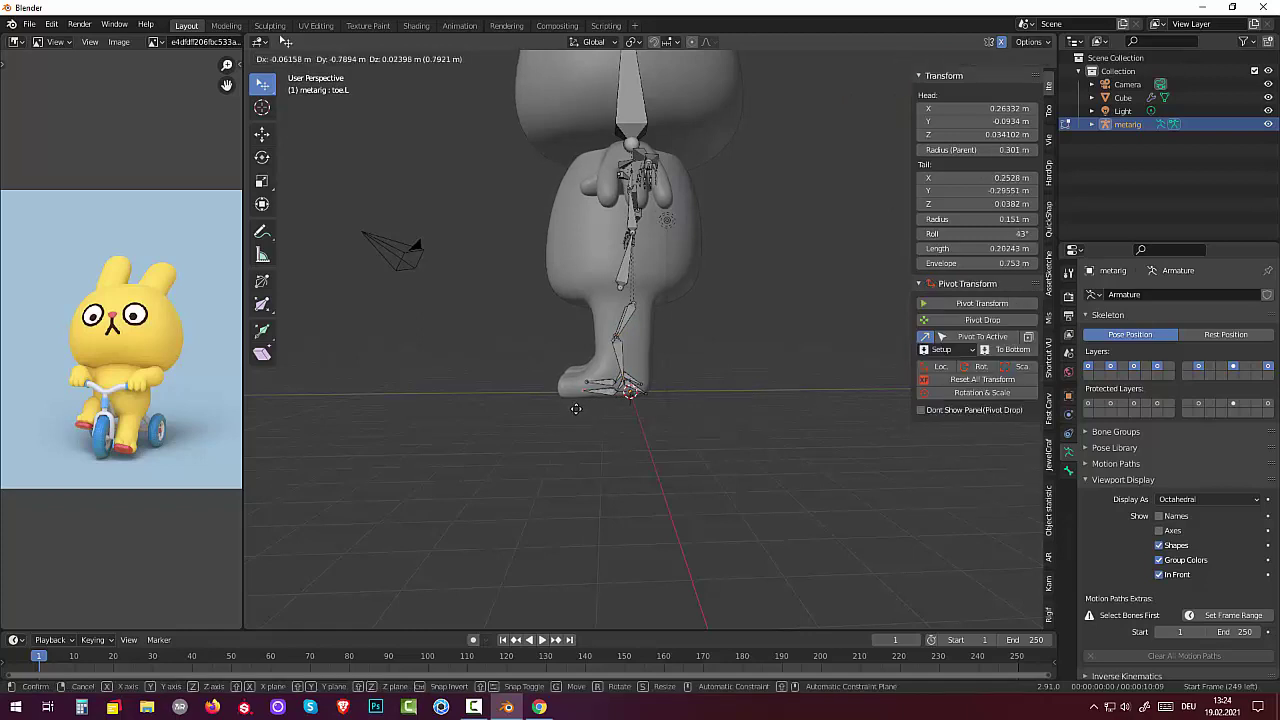
{"action": "left_click", "coordinate": [574, 407]}
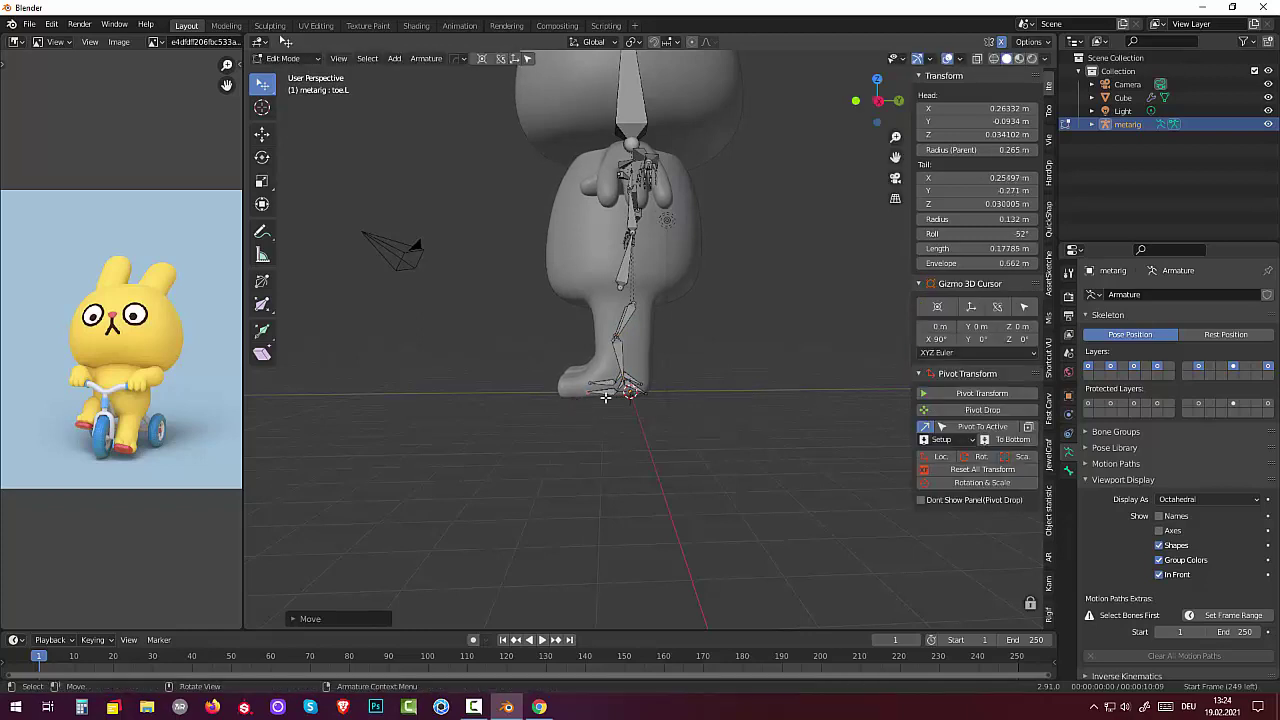
{"action": "key", "text": "g"}
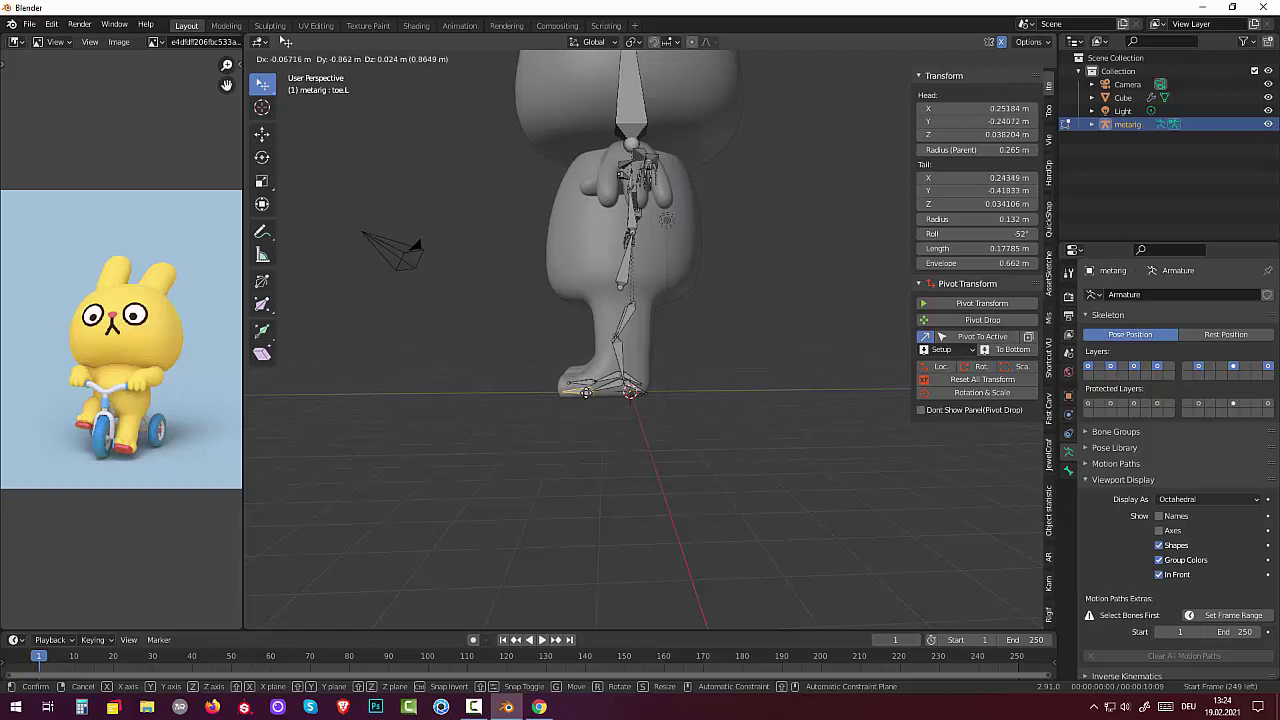
{"action": "left_click", "coordinate": [586, 392]}
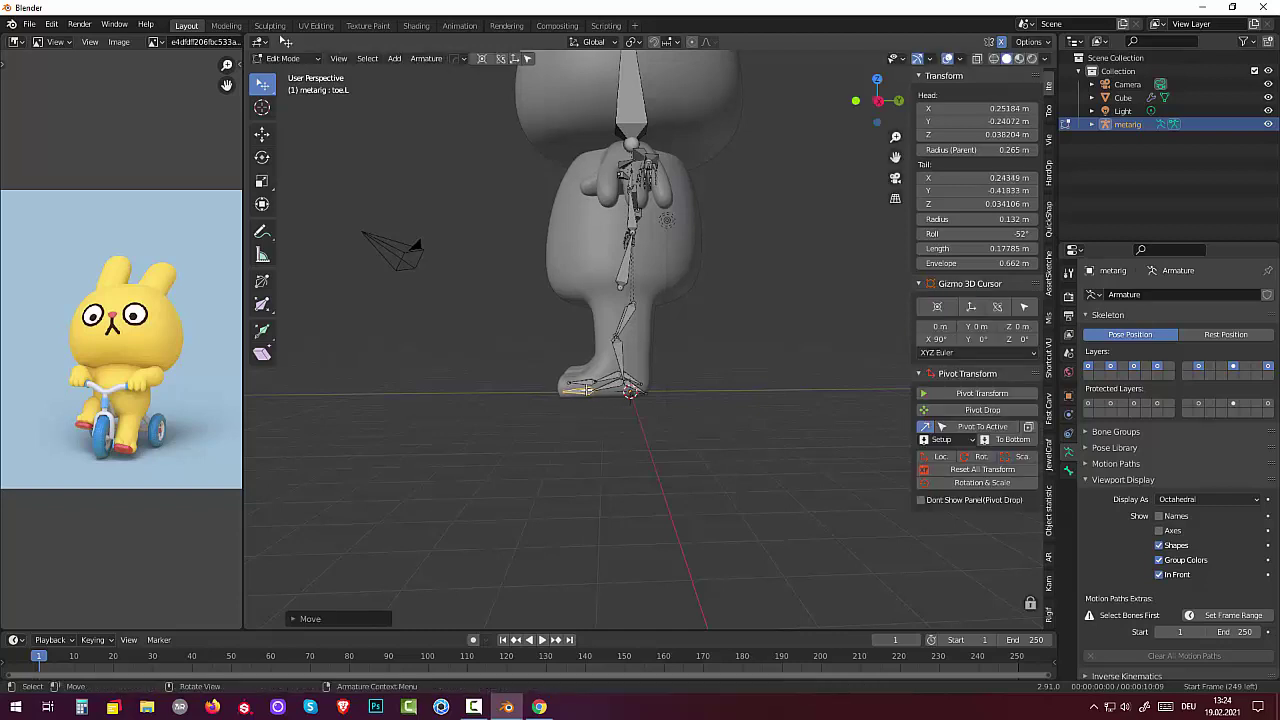
{"action": "key", "text": "g"}
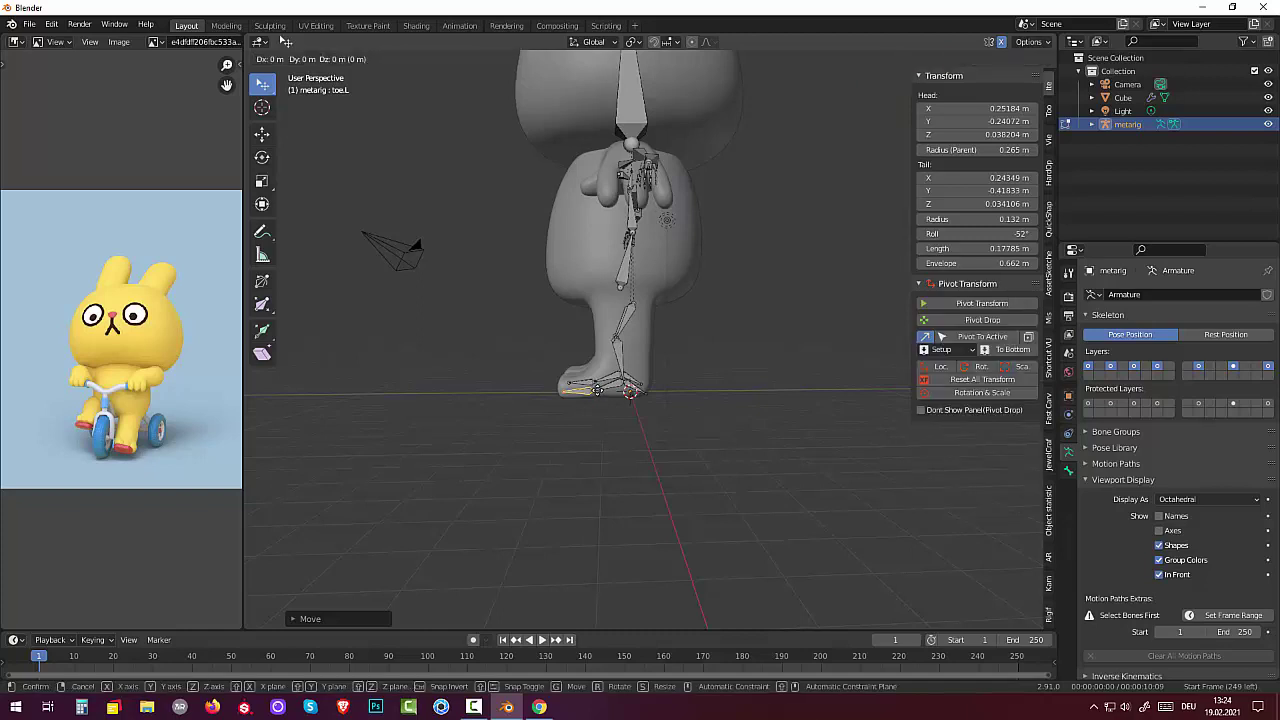
{"action": "left_click", "coordinate": [597, 388]}
{"action": "left_click", "coordinate": [595, 386]}
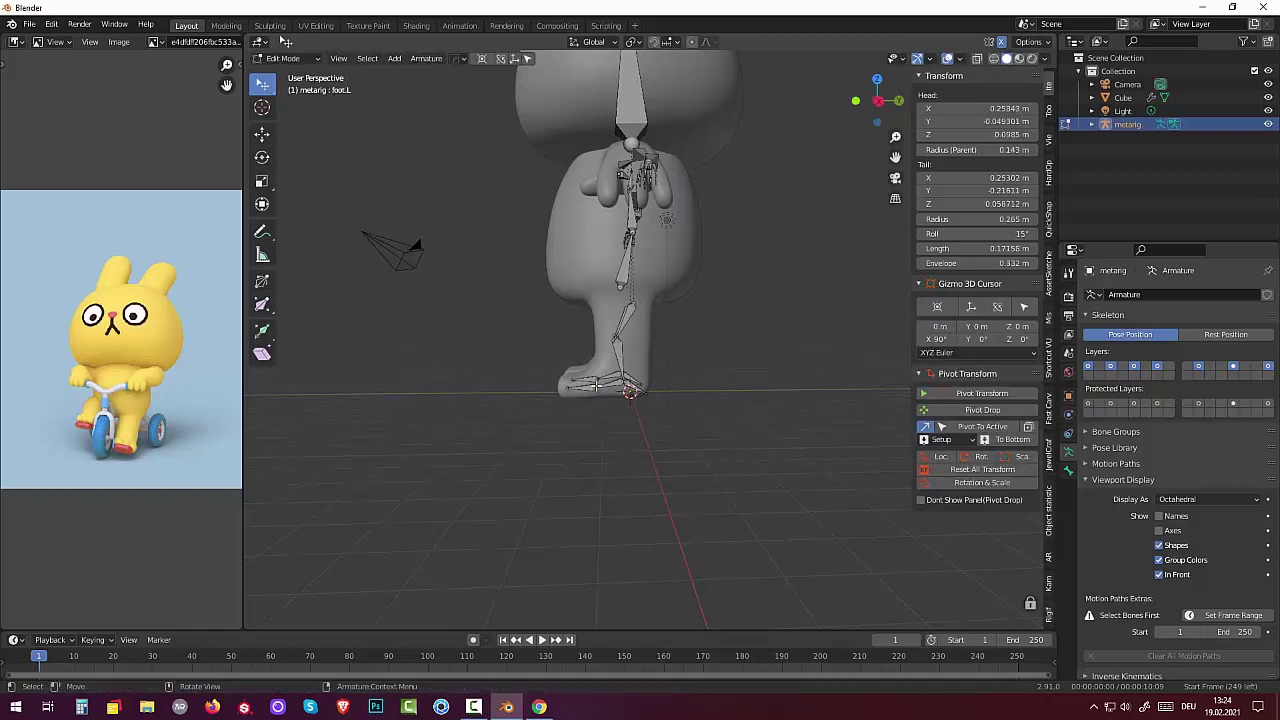
{"action": "key", "text": "g"}
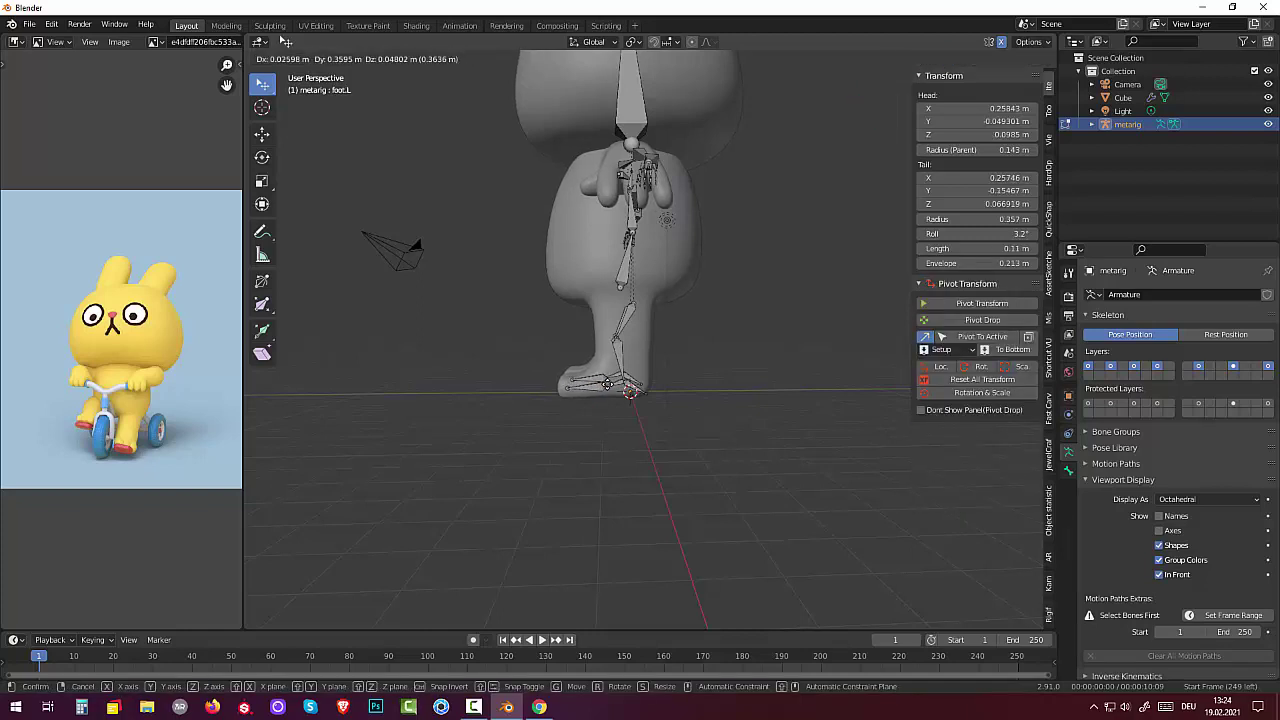
{"action": "left_click", "coordinate": [607, 384]}
{"action": "mouse_move", "coordinate": [607, 384]}
{"action": "middle_mouse_down"}
{"action": "mouse_move", "coordinate": [650, 250]}
{"action": "mouse_move", "coordinate": [777, 405]}
{"action": "mouse_move", "coordinate": [771, 391]}
{"action": "mouse_move", "coordinate": [680, 443]}
{"action": "mouse_move", "coordinate": [646, 443]}
{"action": "mouse_move", "coordinate": [689, 449]}
{"action": "middle_mouse_up"}
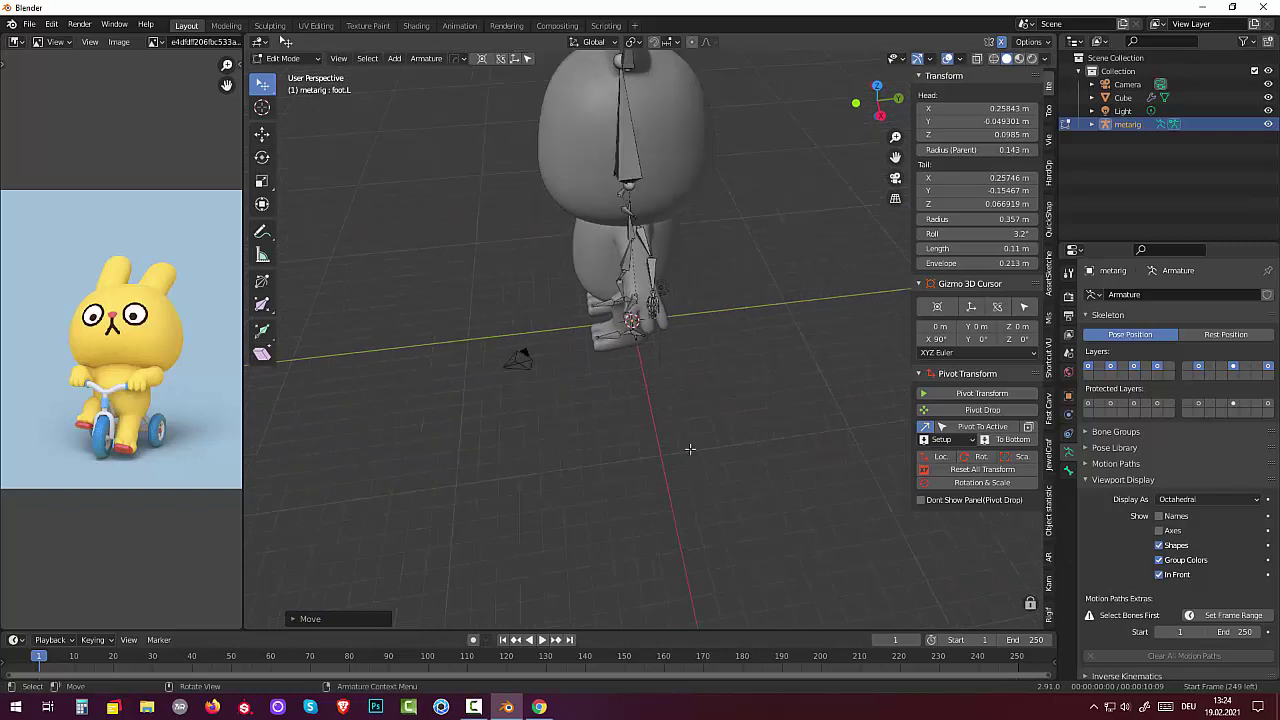
Reposition the forearm.L bone along the bunny's arm.
{"action": "scroll", "coordinate": [689, 449], "scroll_direction": "up", "scroll_amount": 1}
{"action": "scroll", "coordinate": [691, 451], "scroll_direction": "up", "scroll_amount": 1}
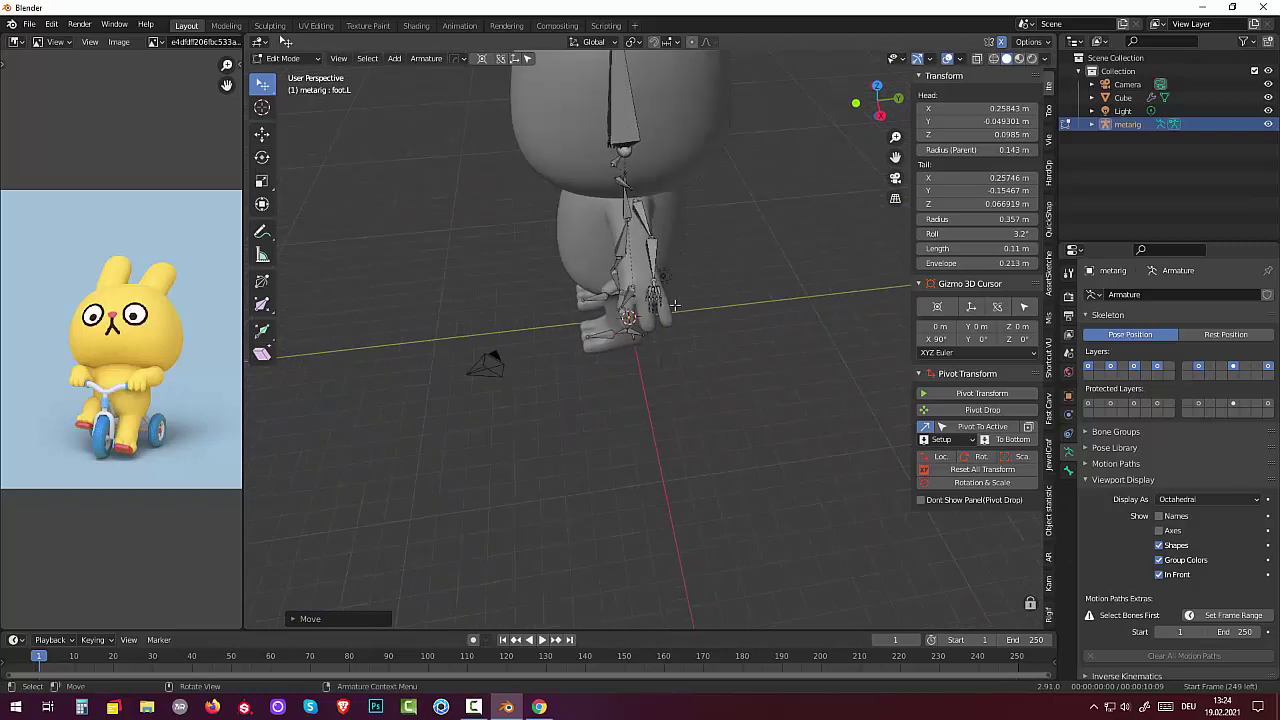
{"action": "left_click", "coordinate": [657, 282]}
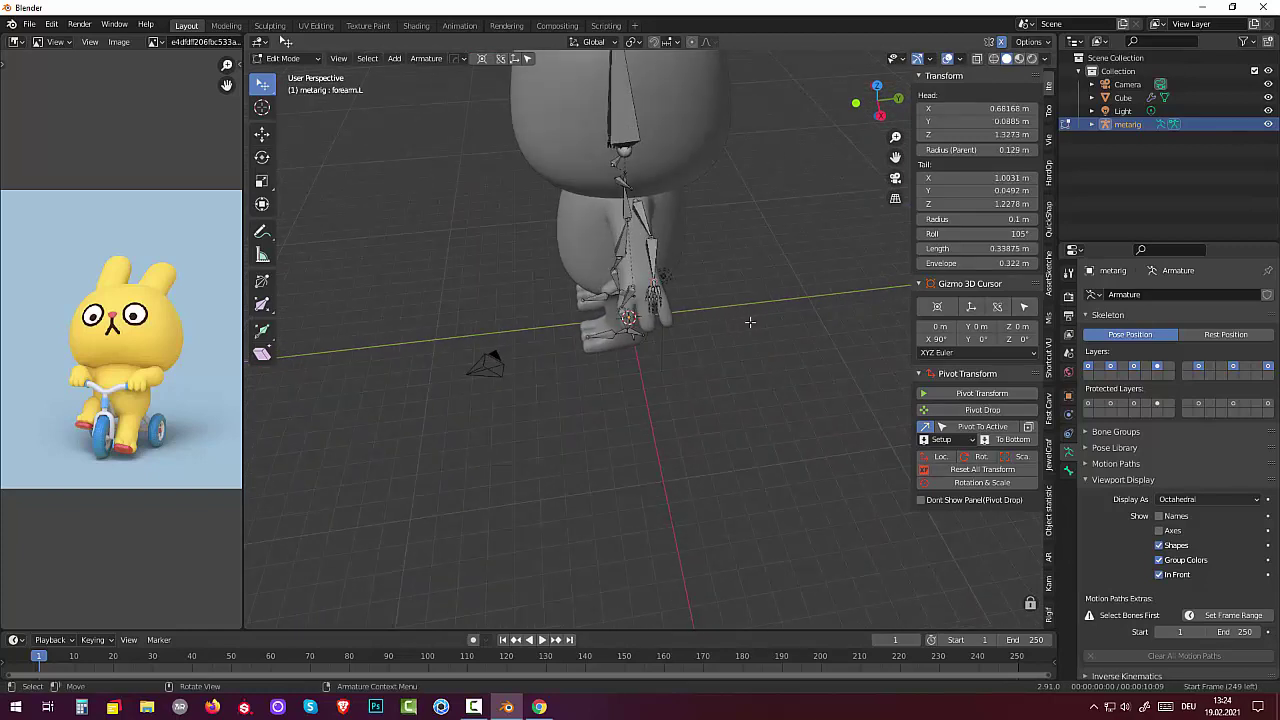
{"action": "key", "text": "g"}
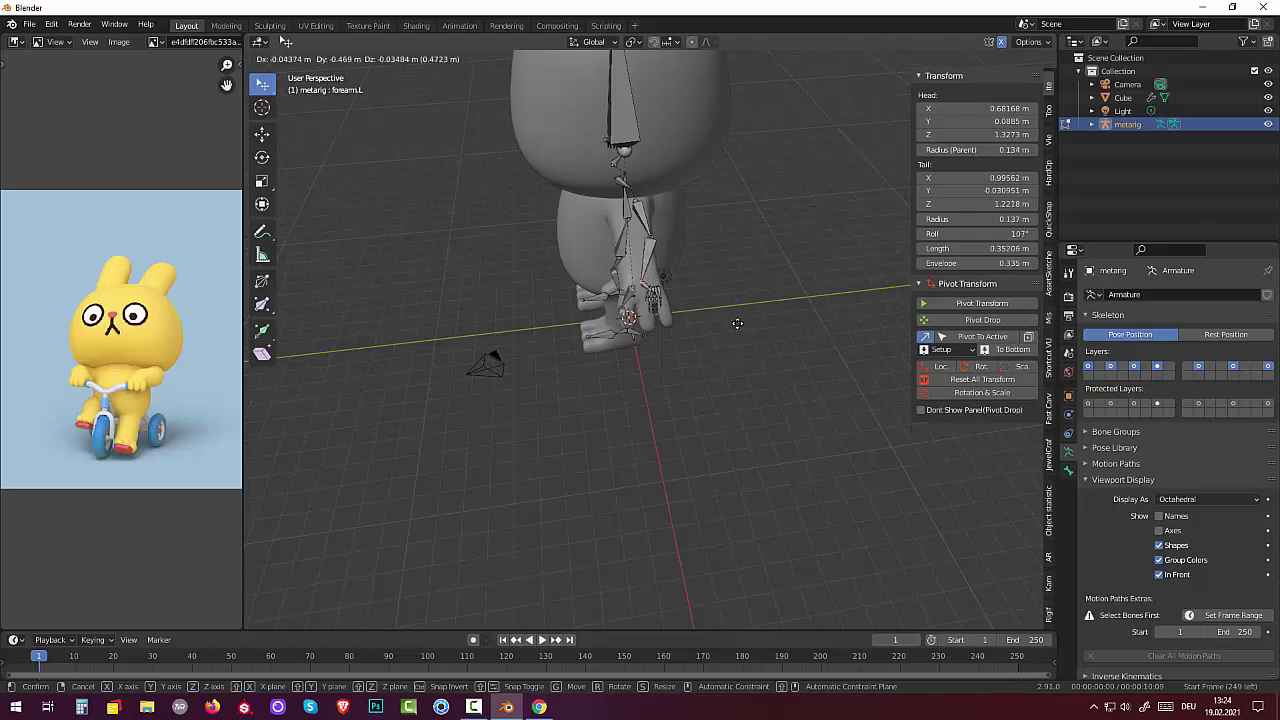
{"action": "left_click", "coordinate": [737, 323]}
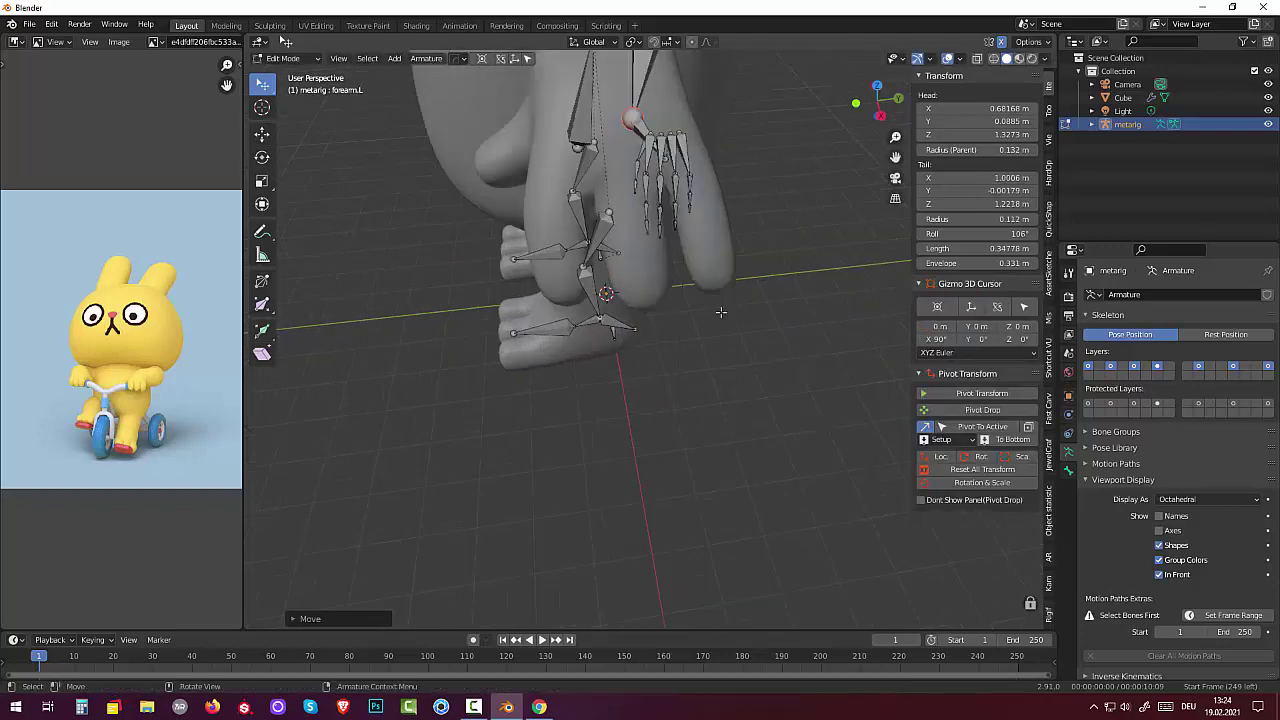
Frame the left hand and select its four palm bones.
{"action": "scroll", "coordinate": [718, 312], "scroll_direction": "up", "scroll_amount": 3}
{"action": "key", "text": "KP_Decimal"}
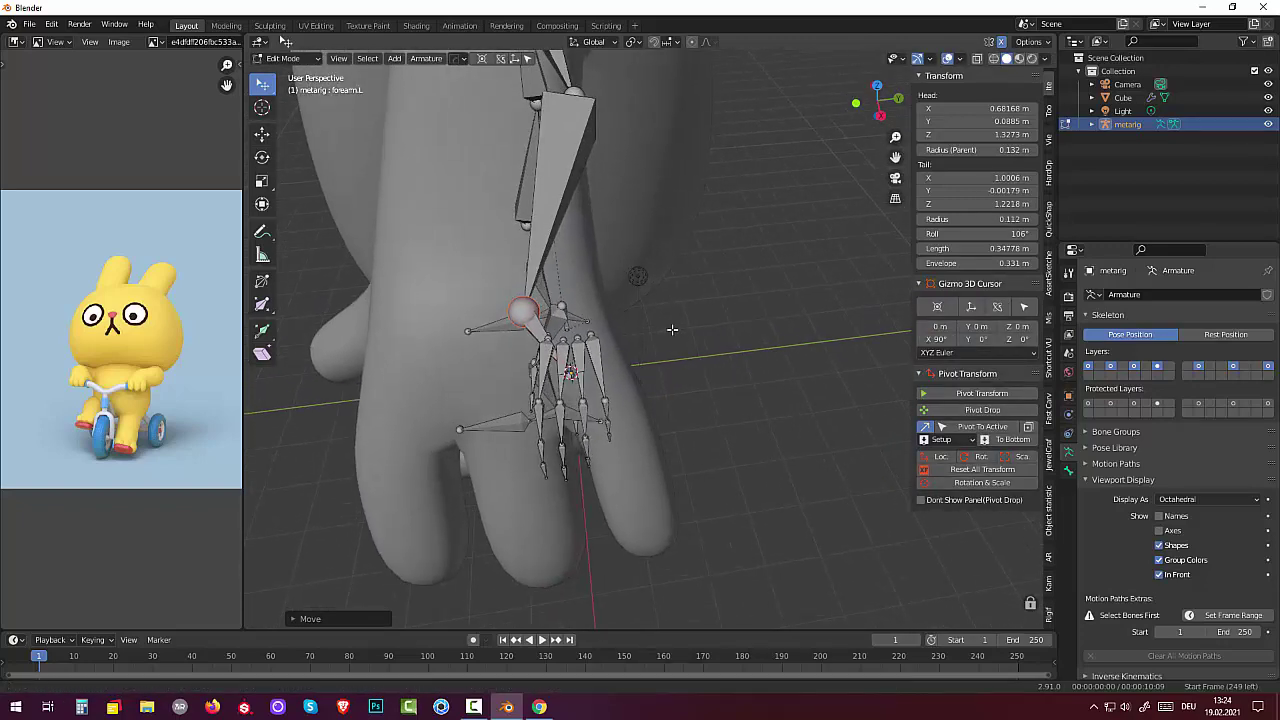
{"action": "left_click", "coordinate": [545, 368]}
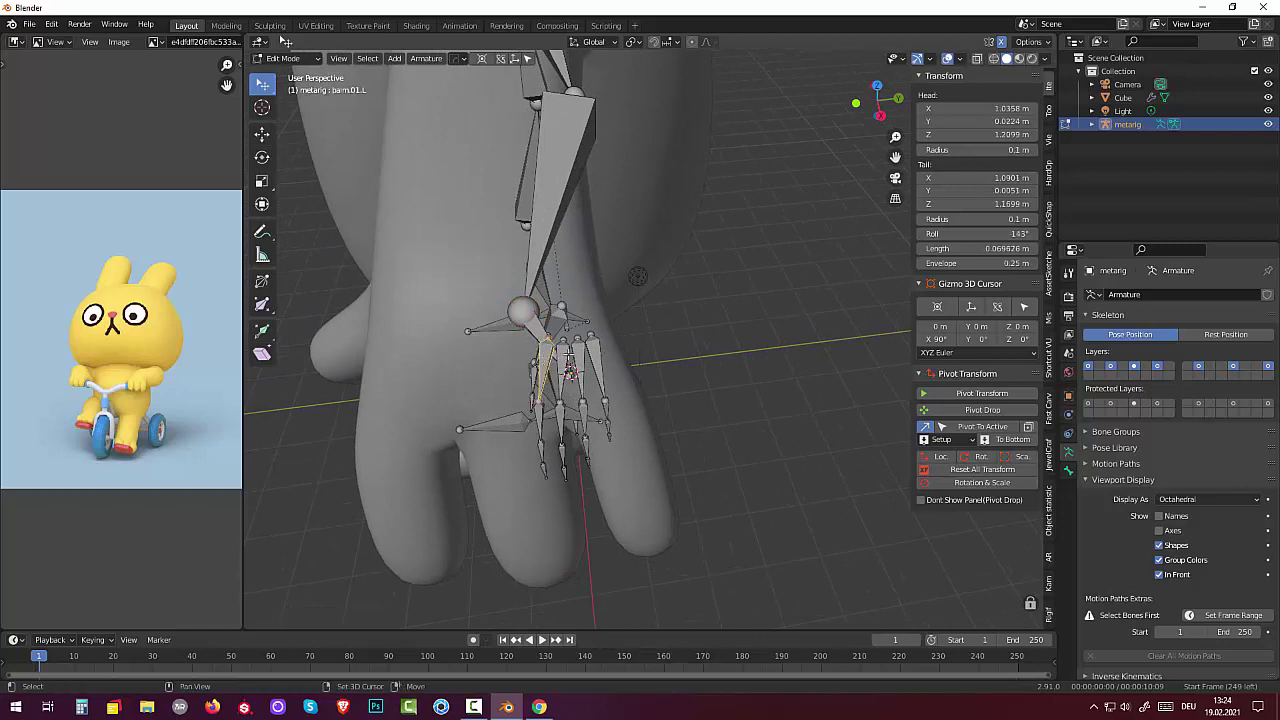
{"action": "left_click", "coordinate": [566, 356], "text": "shift"}
{"action": "left_click", "coordinate": [578, 352], "text": "shift"}
{"action": "left_click", "coordinate": [597, 353], "text": "shift"}
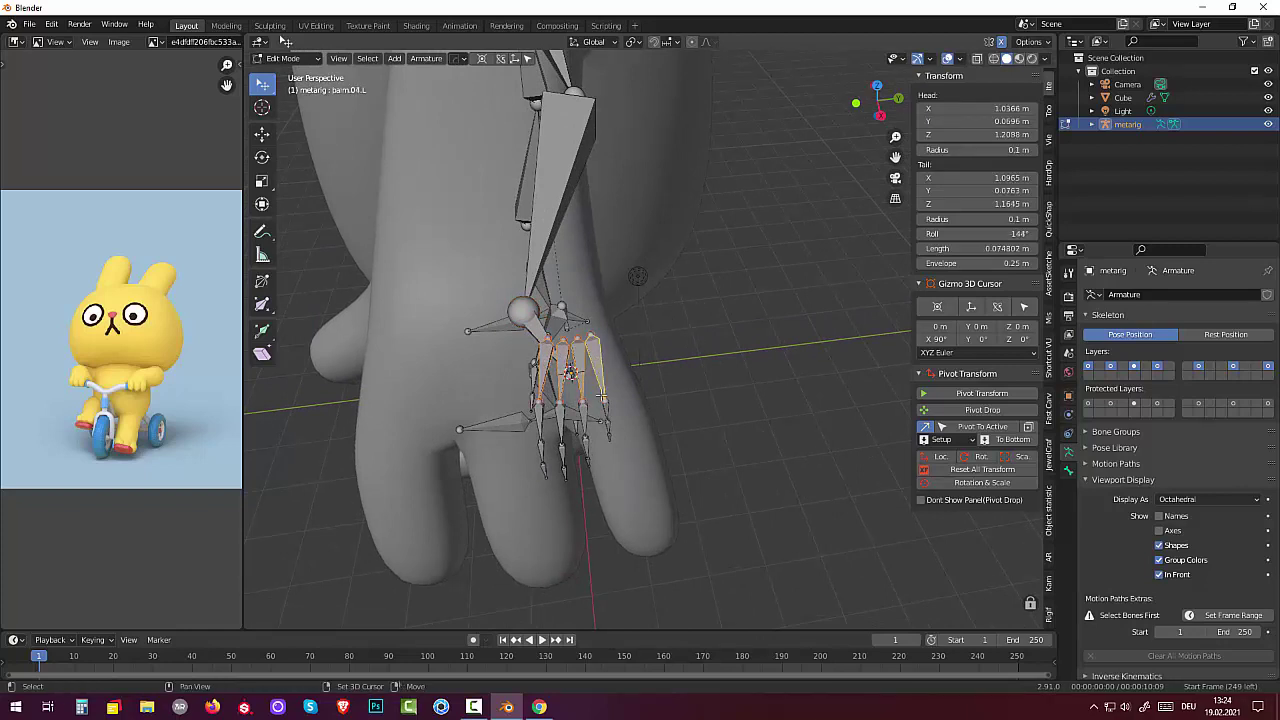
Add the finger bones and lower the hand bones about 0.39 m into the paw.
{"action": "left_click", "coordinate": [604, 408], "text": "shift"}
{"action": "left_click", "coordinate": [584, 414], "text": "shift"}
{"action": "left_click", "coordinate": [561, 420], "text": "shift"}
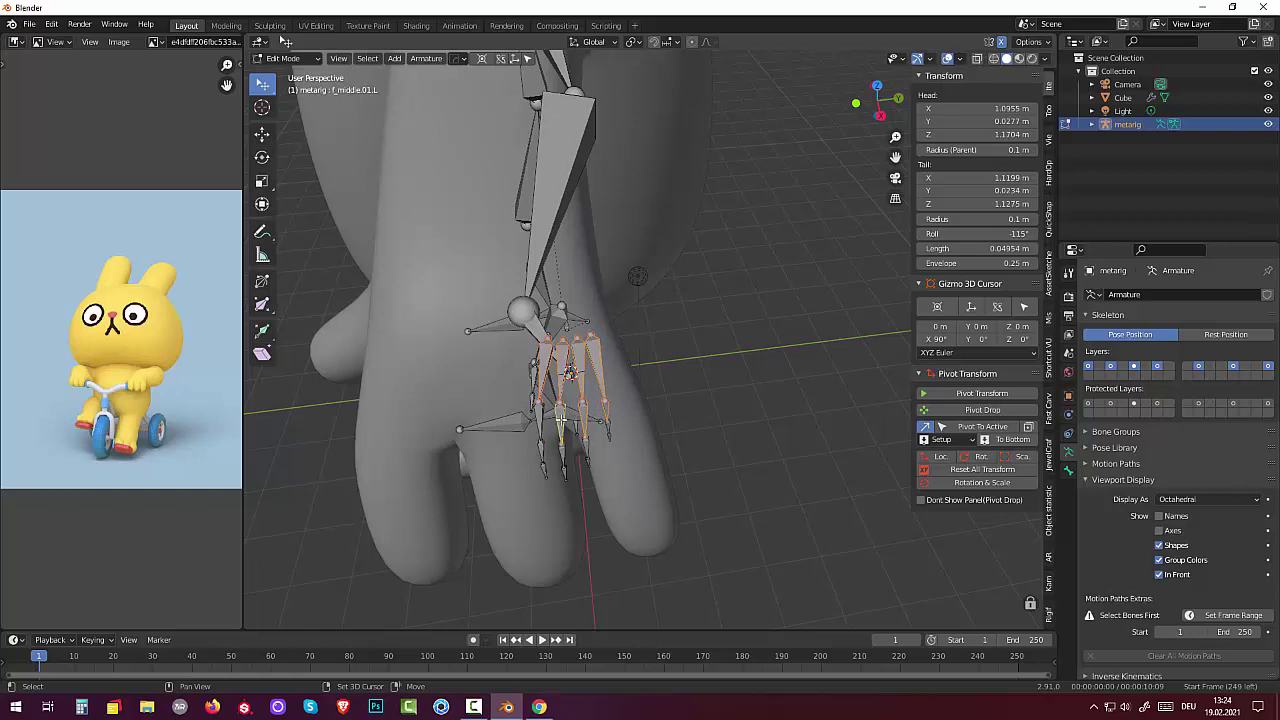
{"action": "left_click", "coordinate": [540, 420], "text": "shift"}
{"action": "left_click", "coordinate": [540, 453], "text": "shift"}
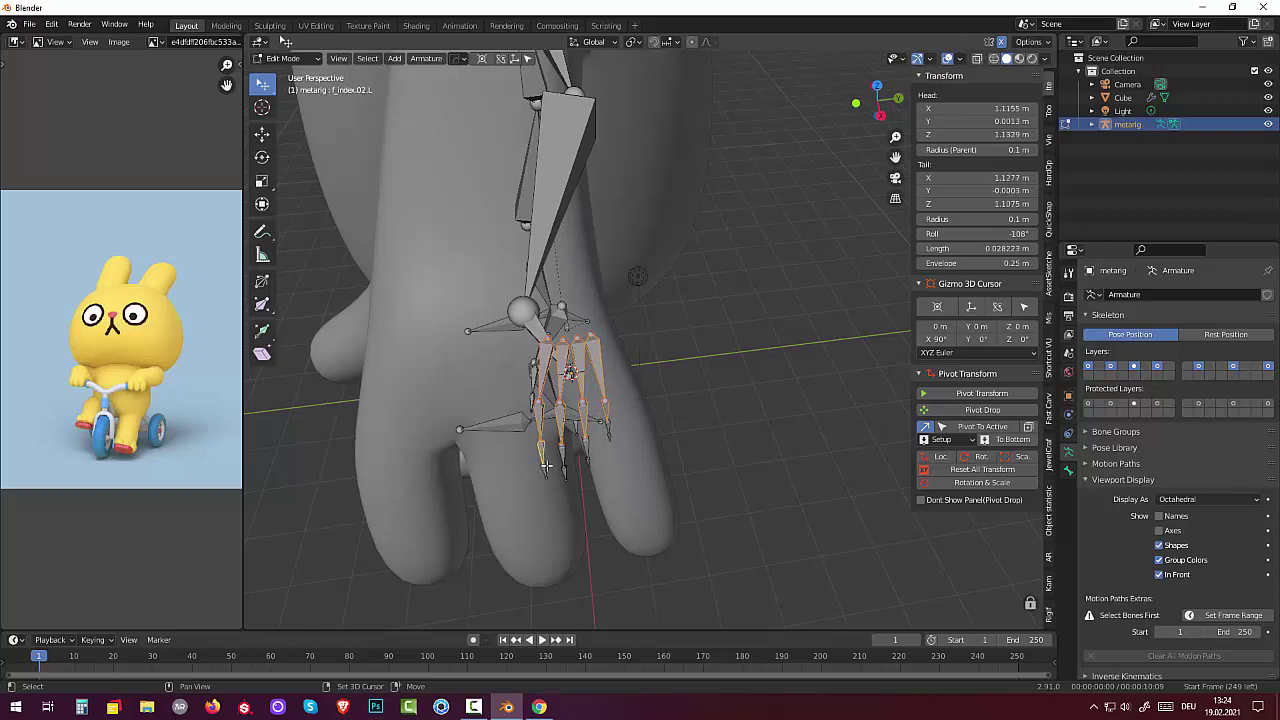
{"action": "left_click", "coordinate": [559, 455], "text": "shift"}
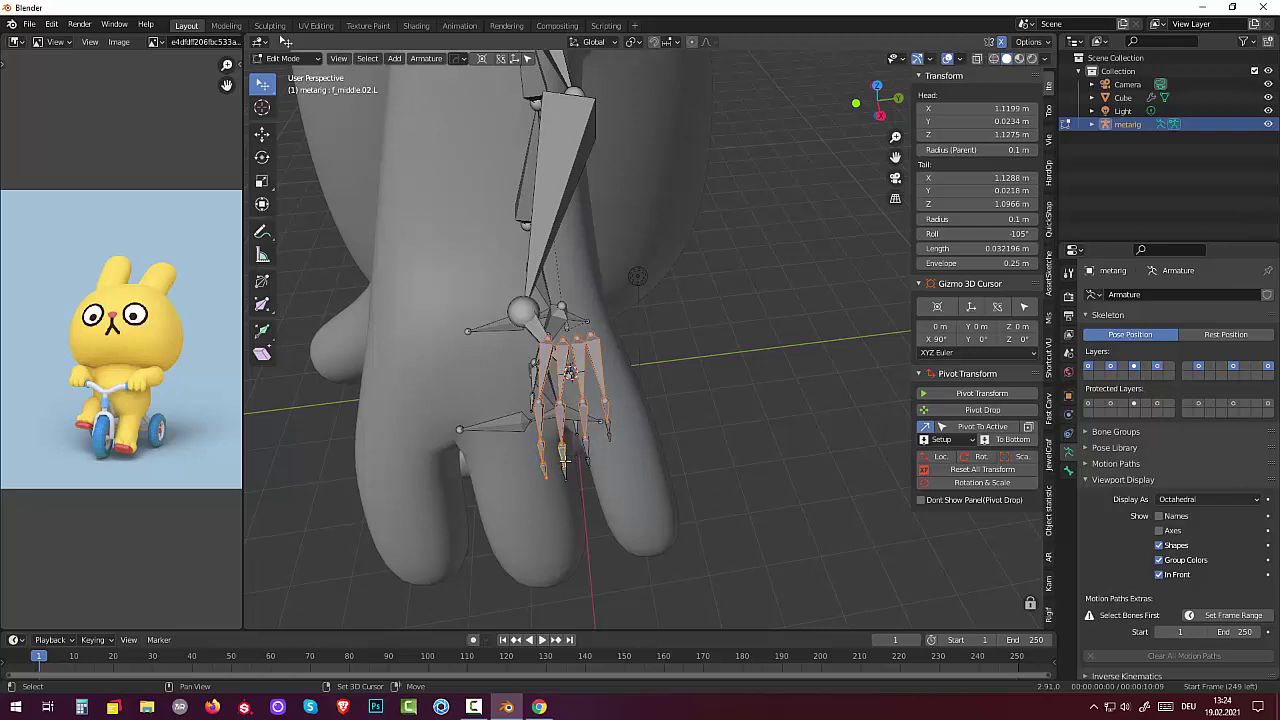
{"action": "left_click", "coordinate": [586, 448], "text": "shift"}
{"action": "left_click", "coordinate": [586, 462], "text": "shift"}
{"action": "left_click", "coordinate": [606, 428], "text": "shift"}
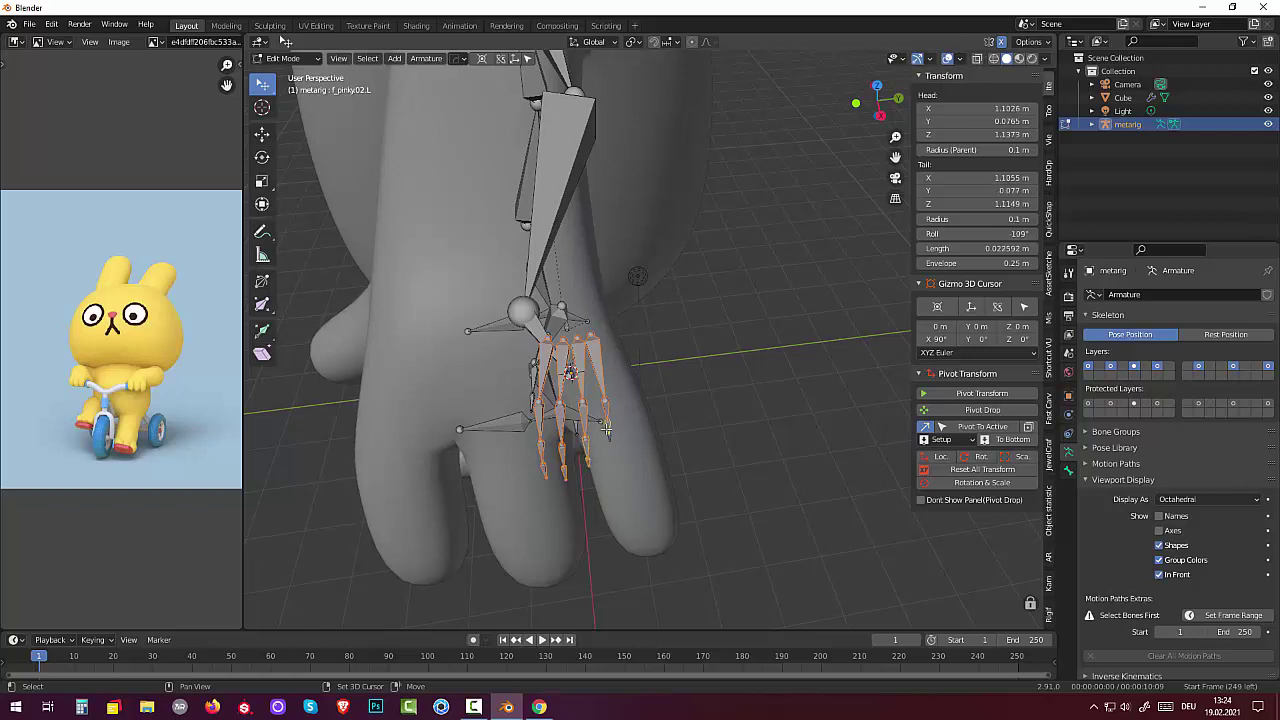
{"action": "left_click", "coordinate": [607, 434], "text": "shift"}
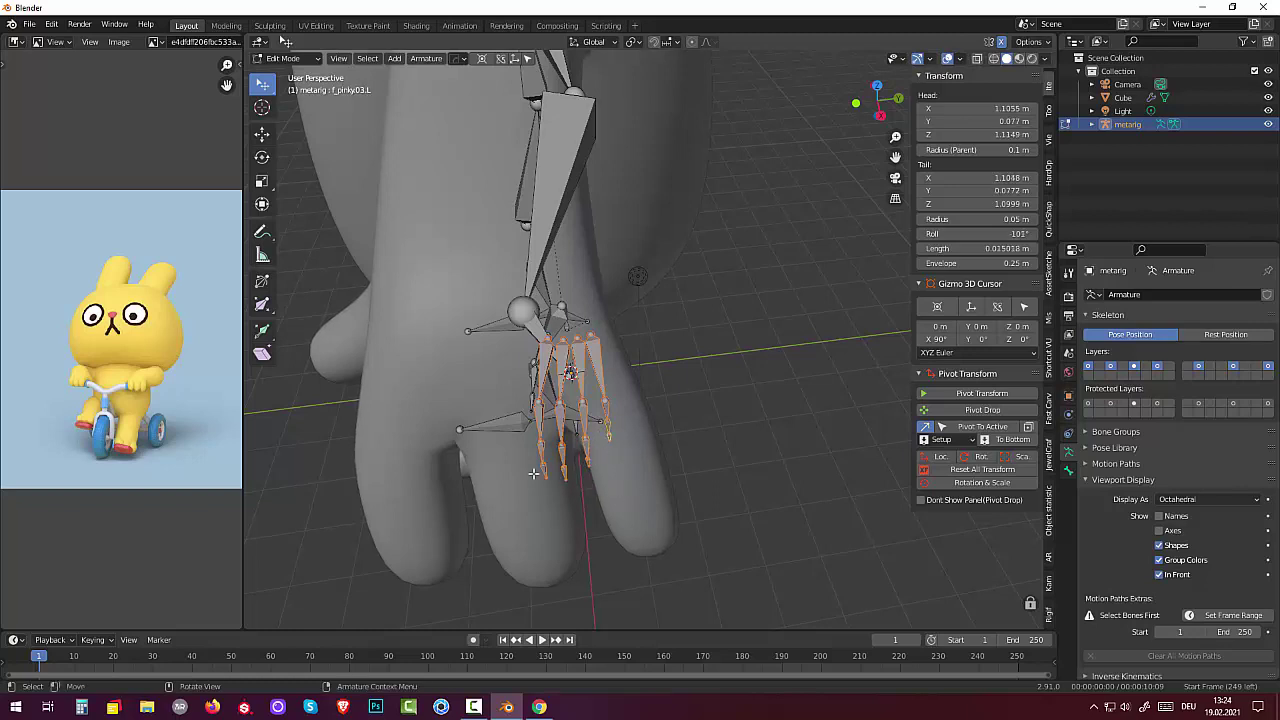
{"action": "key", "text": "g"}
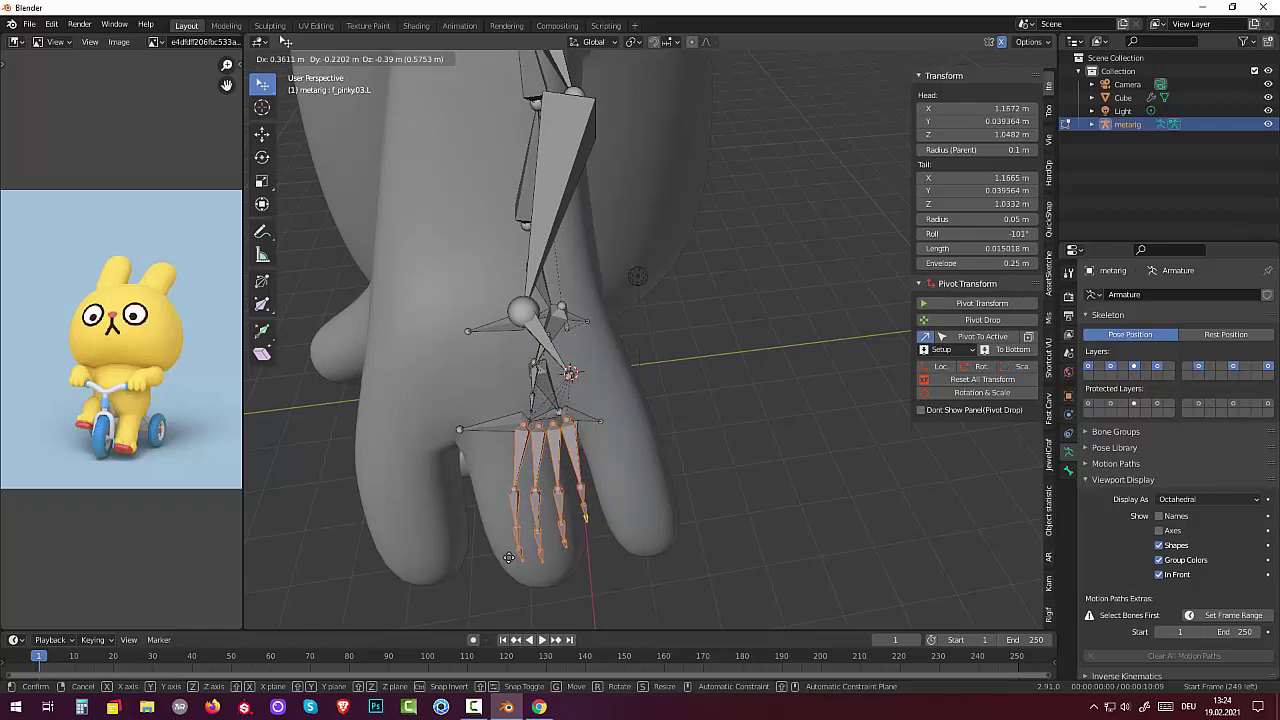
{"action": "left_click", "coordinate": [509, 557]}
{"action": "left_click", "coordinate": [522, 558]}
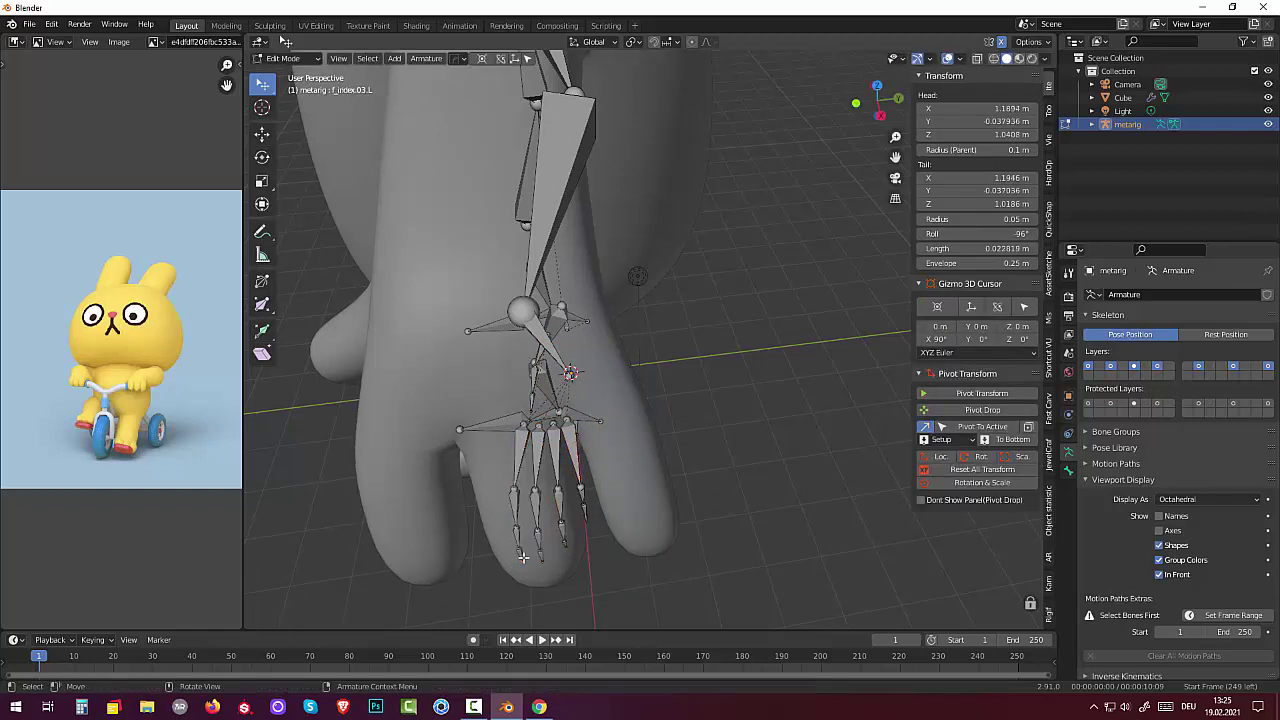
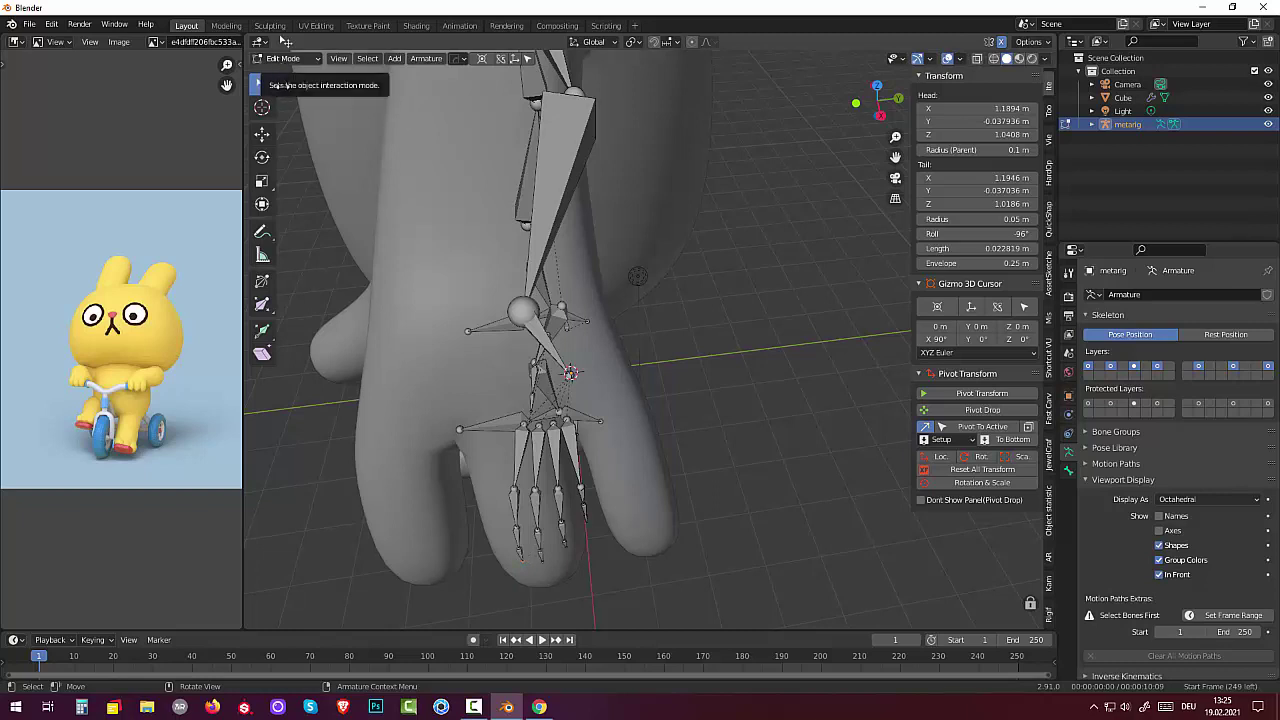
Delete the index and middle fingertip bones of the left hand.
{"action": "left_click_drag", "start_coordinate": [262, 86], "coordinate": [299, 97]}
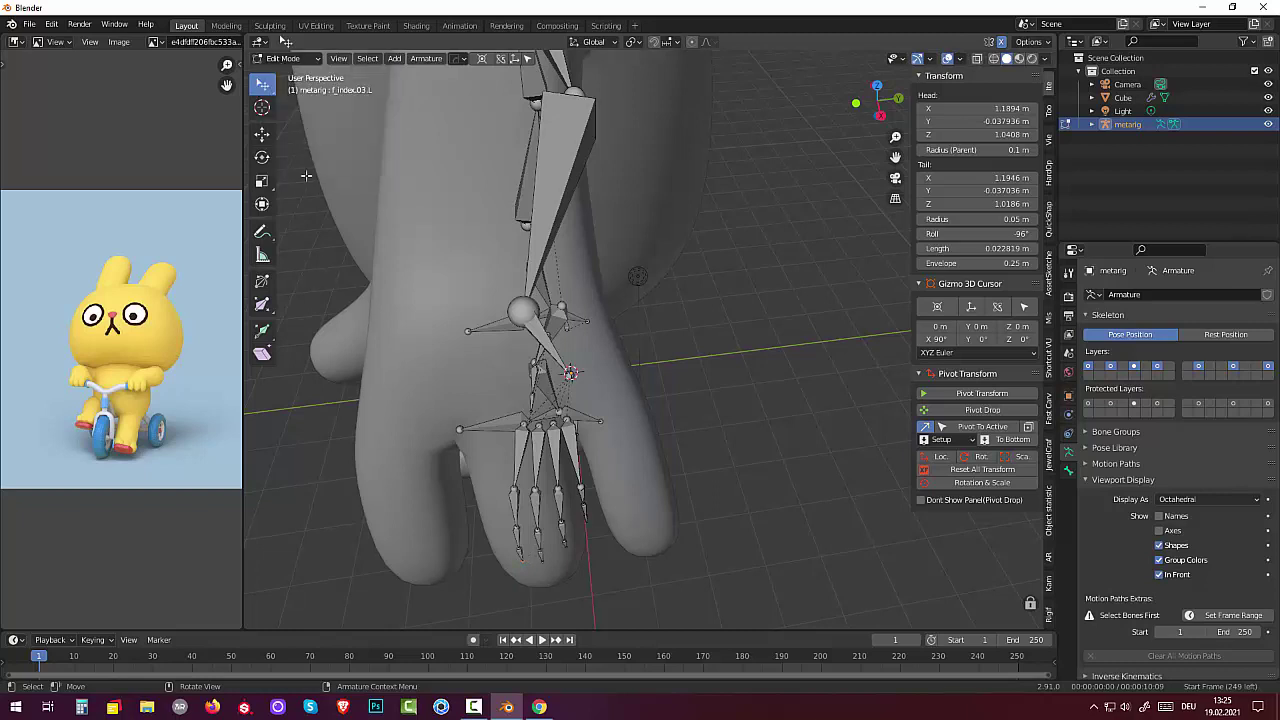
{"action": "left_click", "coordinate": [519, 551]}
{"action": "left_click", "coordinate": [521, 551]}
{"action": "key", "text": "x"}
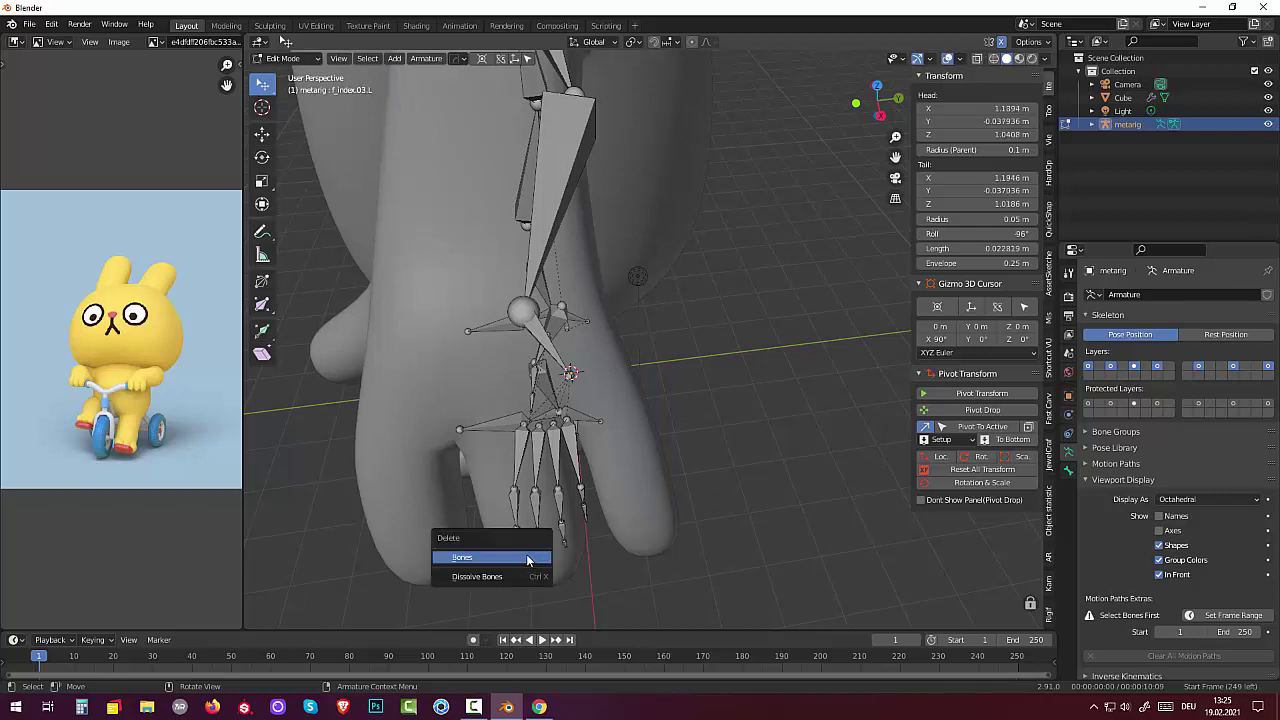
{"action": "left_click", "coordinate": [529, 558]}
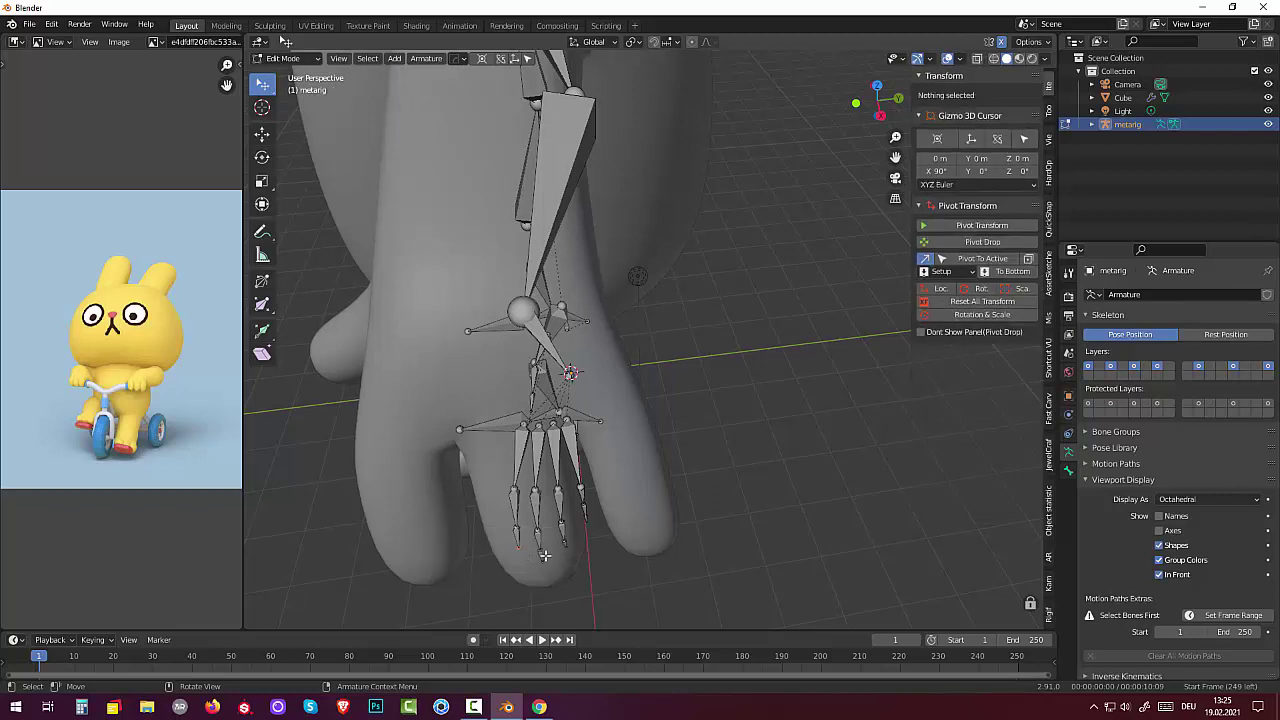
{"action": "left_click", "coordinate": [540, 556]}
{"action": "key", "text": "x"}
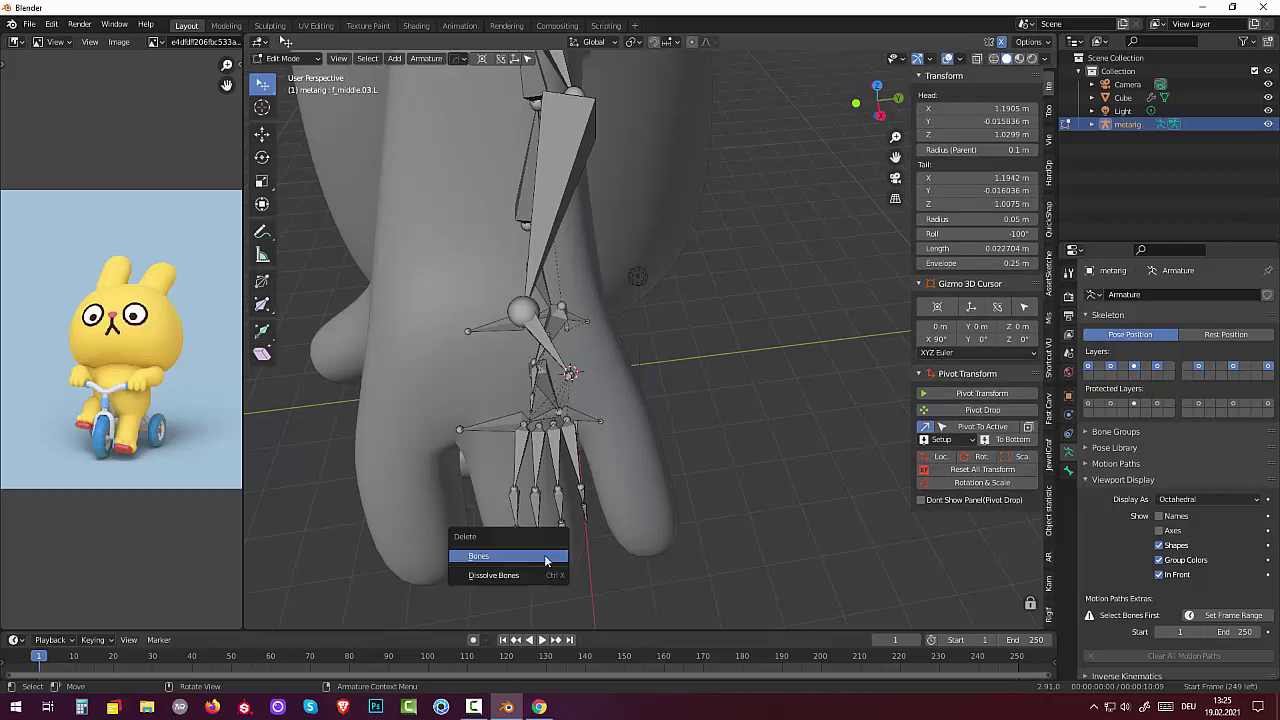
{"action": "left_click", "coordinate": [521, 556]}
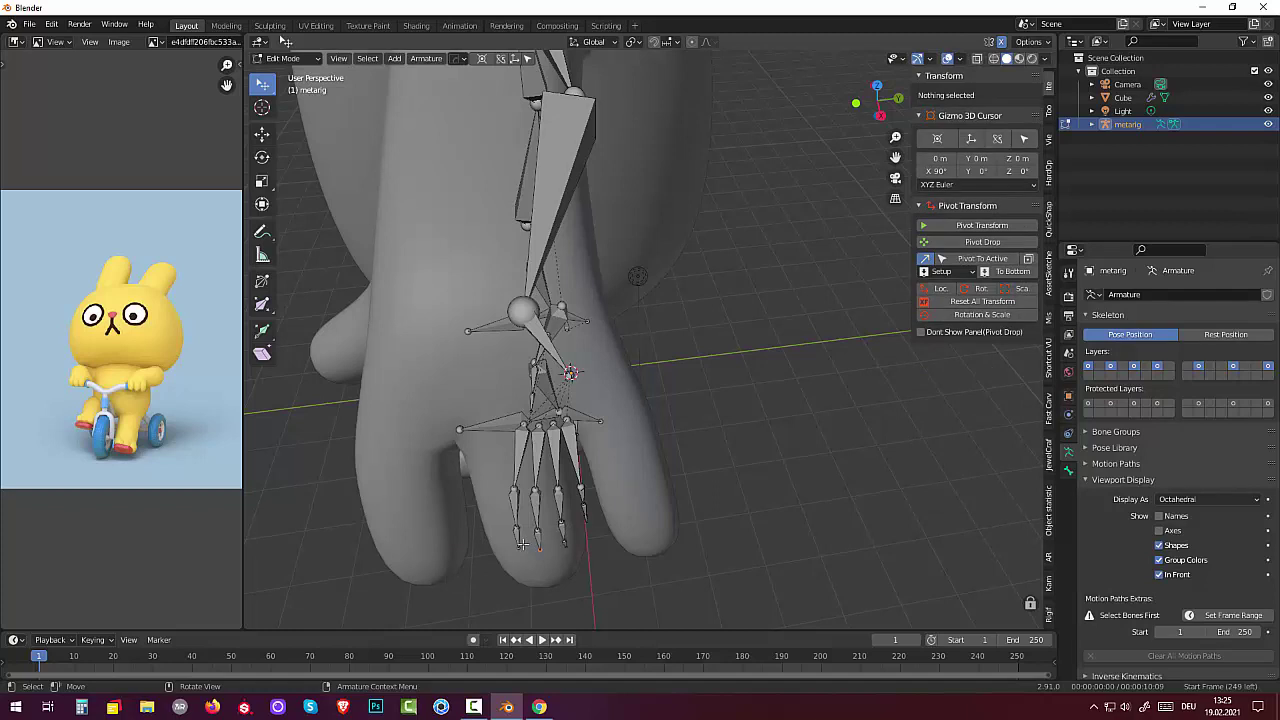
Delete the second segment bones of the index, middle and ring fingers.
{"action": "left_click", "coordinate": [521, 545]}
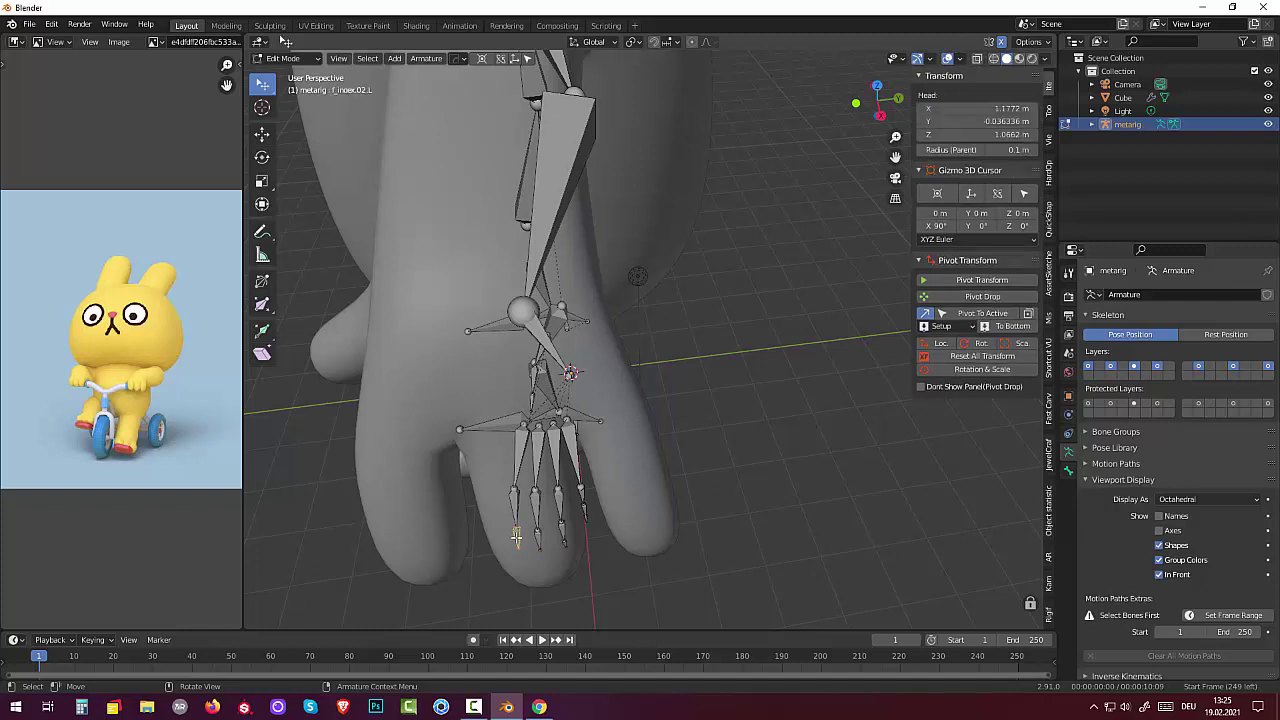
{"action": "key", "text": "x"}
{"action": "left_click", "coordinate": [520, 540]}
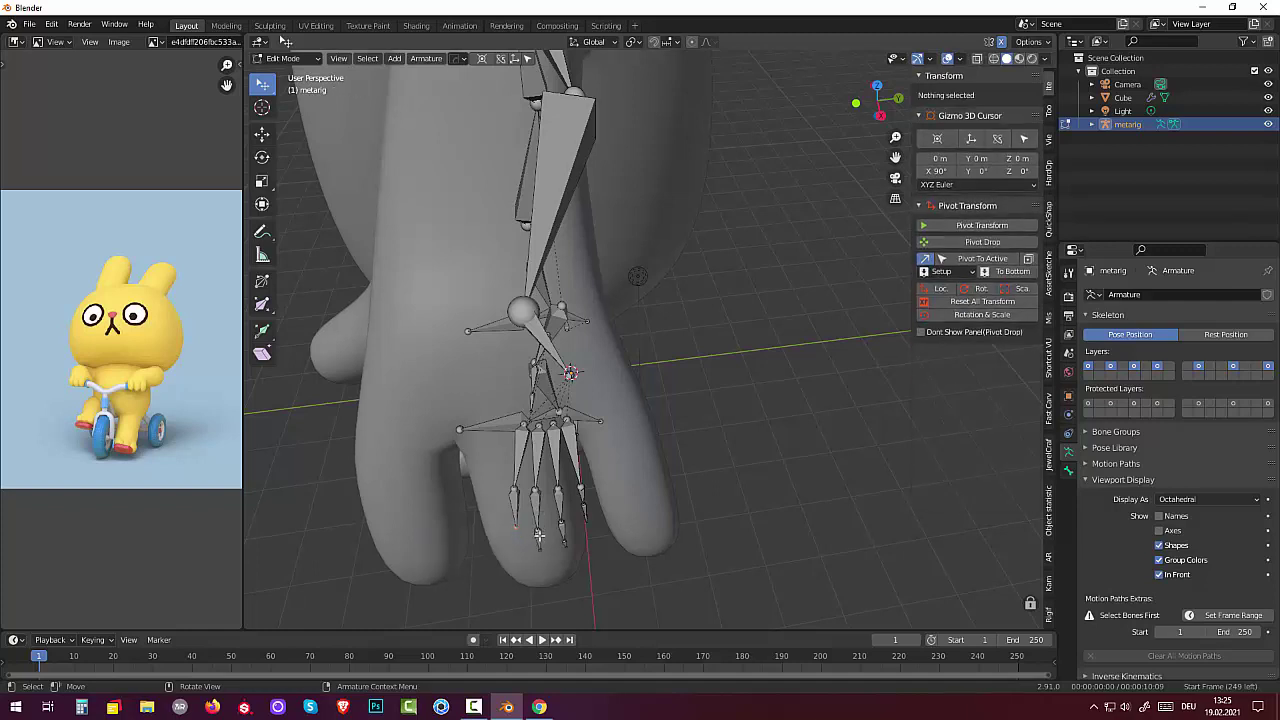
{"action": "left_click", "coordinate": [536, 538]}
{"action": "key", "text": "x"}
{"action": "left_click", "coordinate": [533, 540]}
{"action": "left_click", "coordinate": [558, 536]}
{"action": "key", "text": "x"}
{"action": "left_click", "coordinate": [540, 539]}
Select the ring fingertip bone but leave it in place, then view the hand from the side.
{"action": "left_click", "coordinate": [564, 545]}
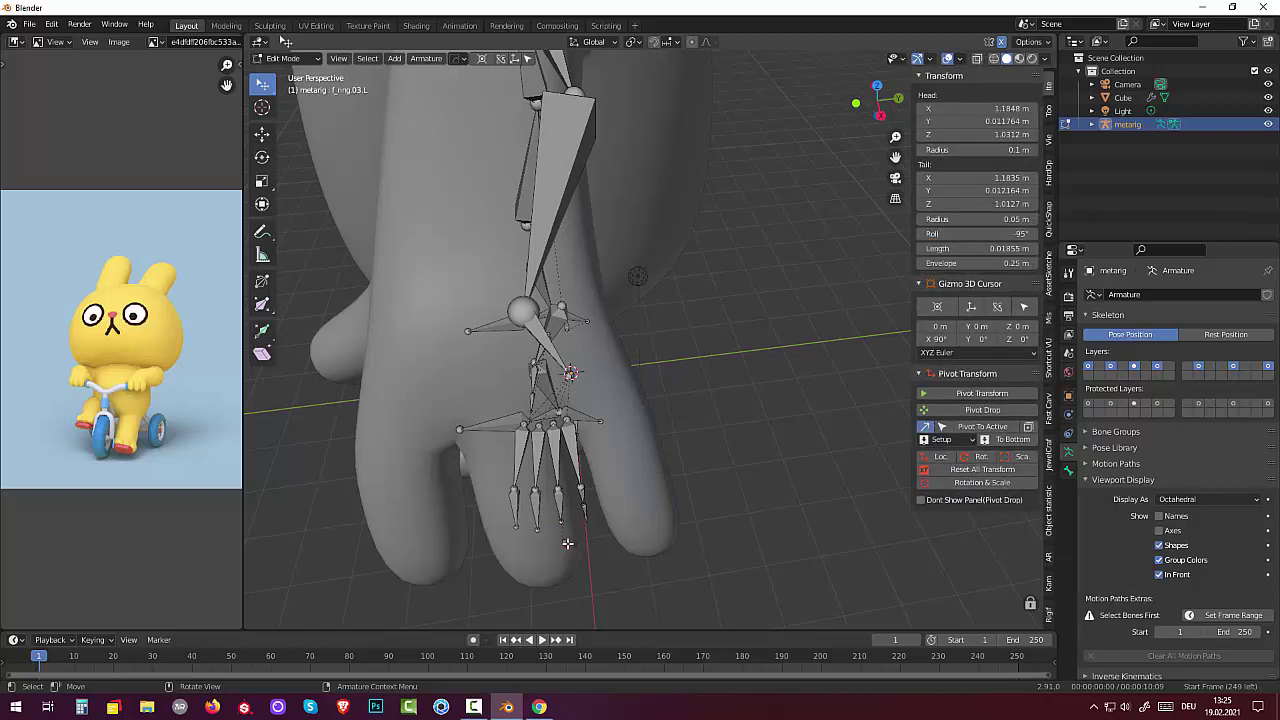
{"action": "key", "text": "x"}
{"action": "key", "text": "Escape"}
{"action": "middle_click_drag", "start_coordinate": [565, 545], "coordinate": [566, 503]}
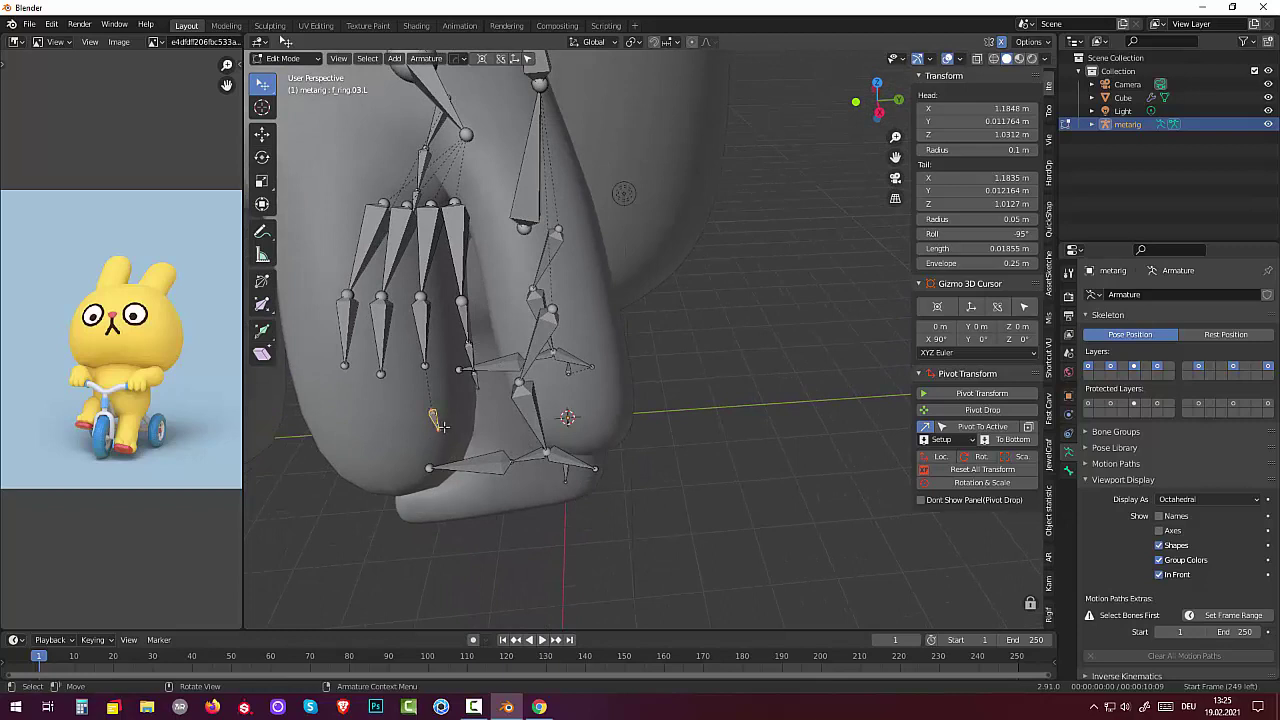
Delete the ring fingertip bone and all three pinky finger bones of the left hand.
{"action": "key", "text": "x"}
{"action": "left_click", "coordinate": [446, 434]}
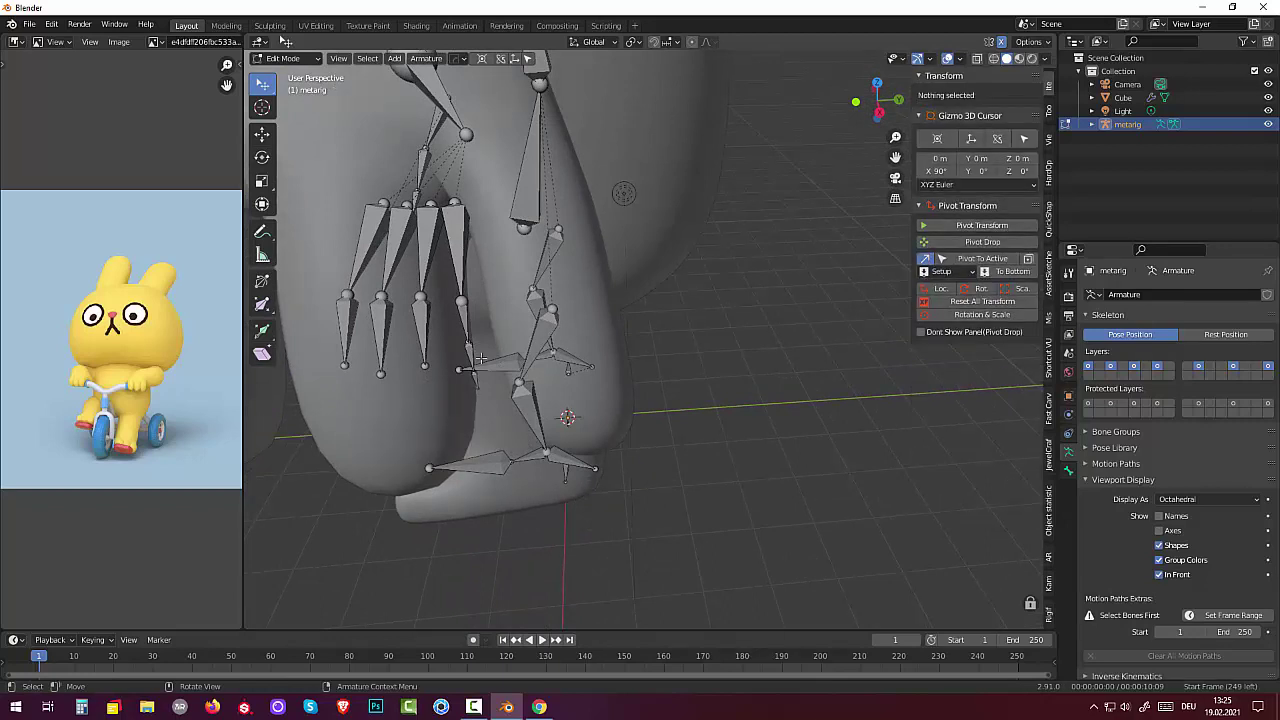
{"action": "left_click", "coordinate": [456, 234]}
{"action": "left_click", "coordinate": [465, 325], "text": "shift"}
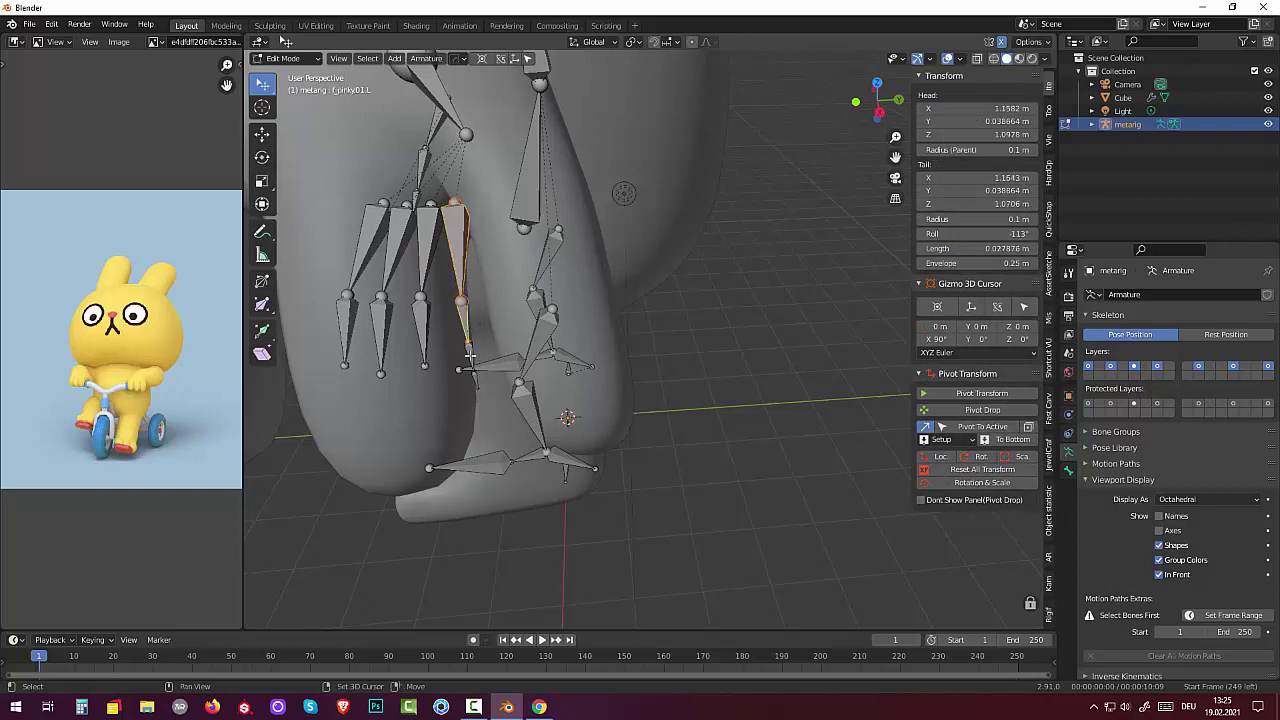
{"action": "left_click", "coordinate": [470, 355], "text": "shift"}
{"action": "left_click", "coordinate": [474, 381], "text": "shift"}
{"action": "key", "text": "x"}
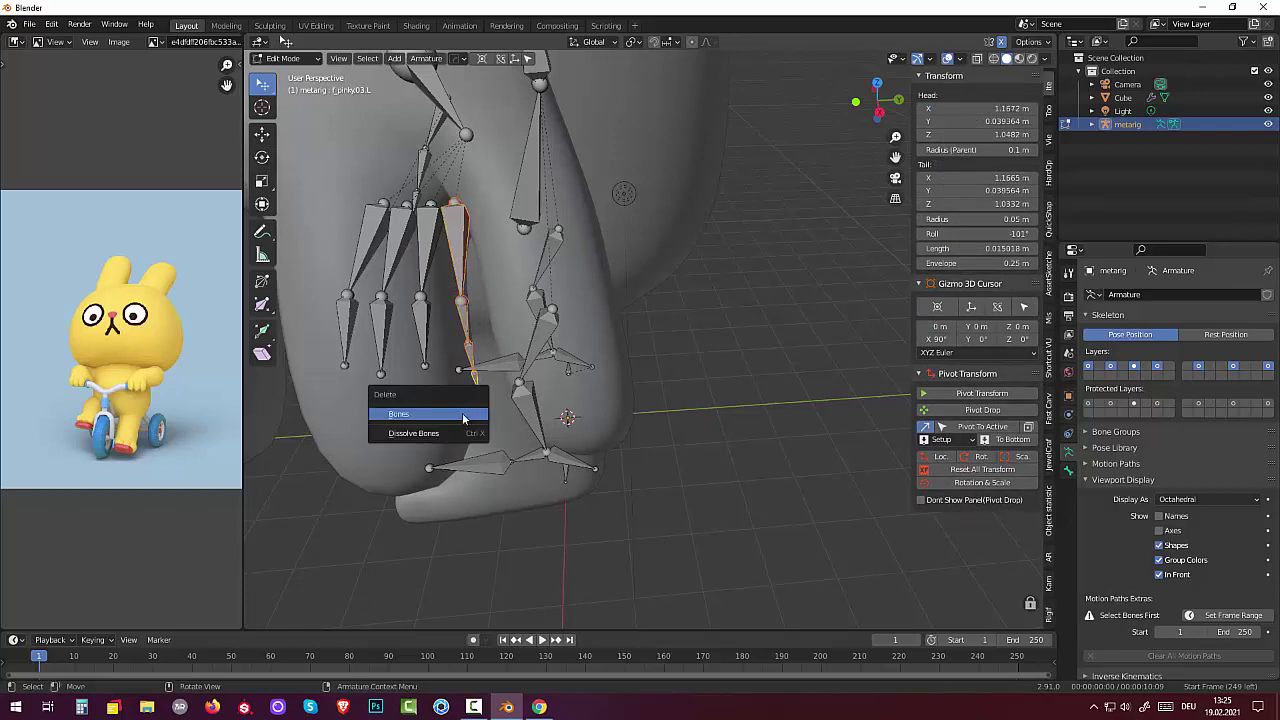
{"action": "left_click", "coordinate": [433, 414]}
{"action": "scroll", "coordinate": [663, 420], "scroll_direction": "down", "scroll_amount": 2}
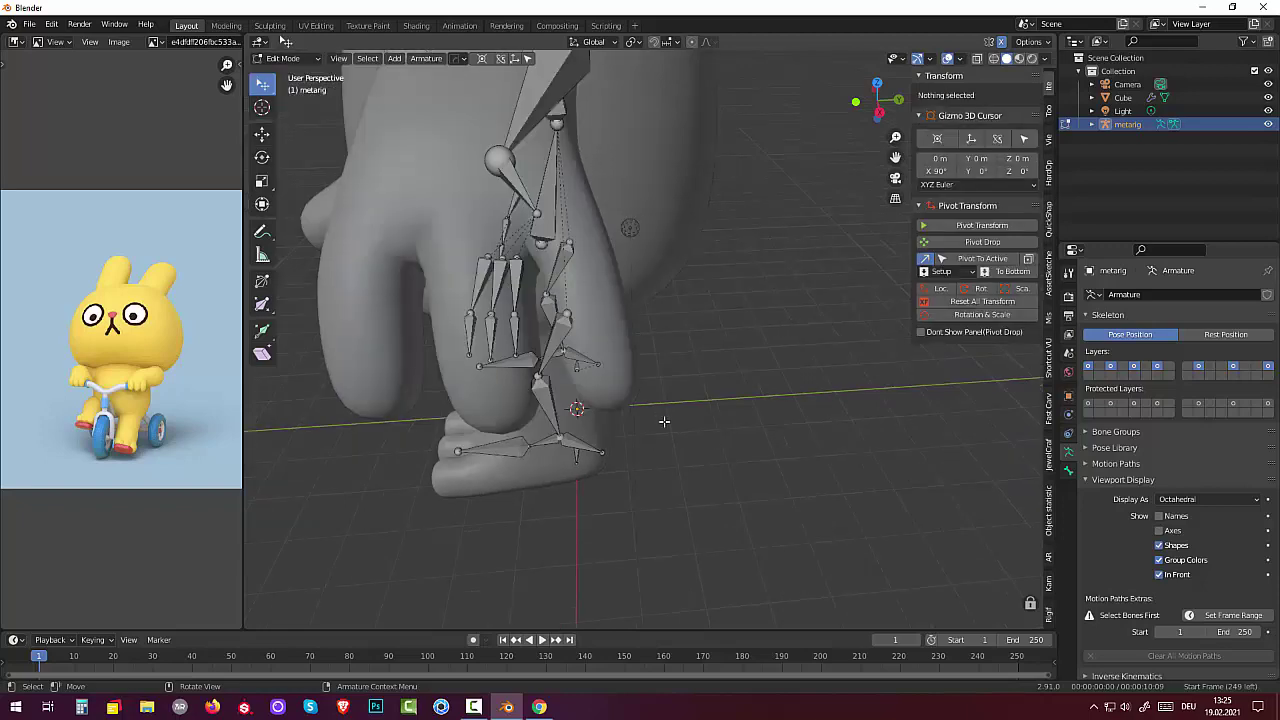
{"action": "scroll", "coordinate": [662, 416], "scroll_direction": "down", "scroll_amount": 2}
{"action": "middle_click_drag", "start_coordinate": [662, 414], "coordinate": [658, 434]}
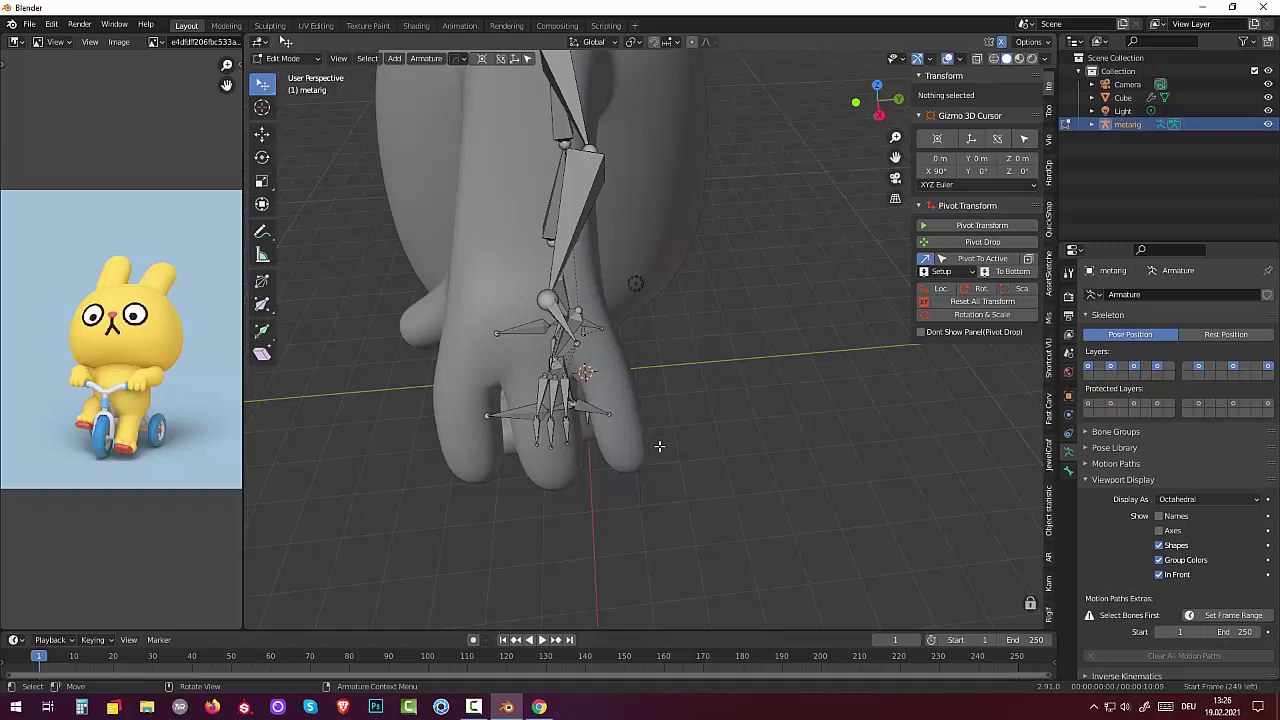
{"action": "key", "text": "KP_7"}
Move f_index.01.L down so it sits inside the rabbit's lower finger.
{"action": "mouse_move", "coordinate": [744, 479]}
{"action": "middle_mouse_down"}
{"action": "mouse_move", "coordinate": [611, 430]}
{"action": "mouse_move", "coordinate": [491, 449]}
{"action": "mouse_move", "coordinate": [598, 404]}
{"action": "middle_mouse_up"}
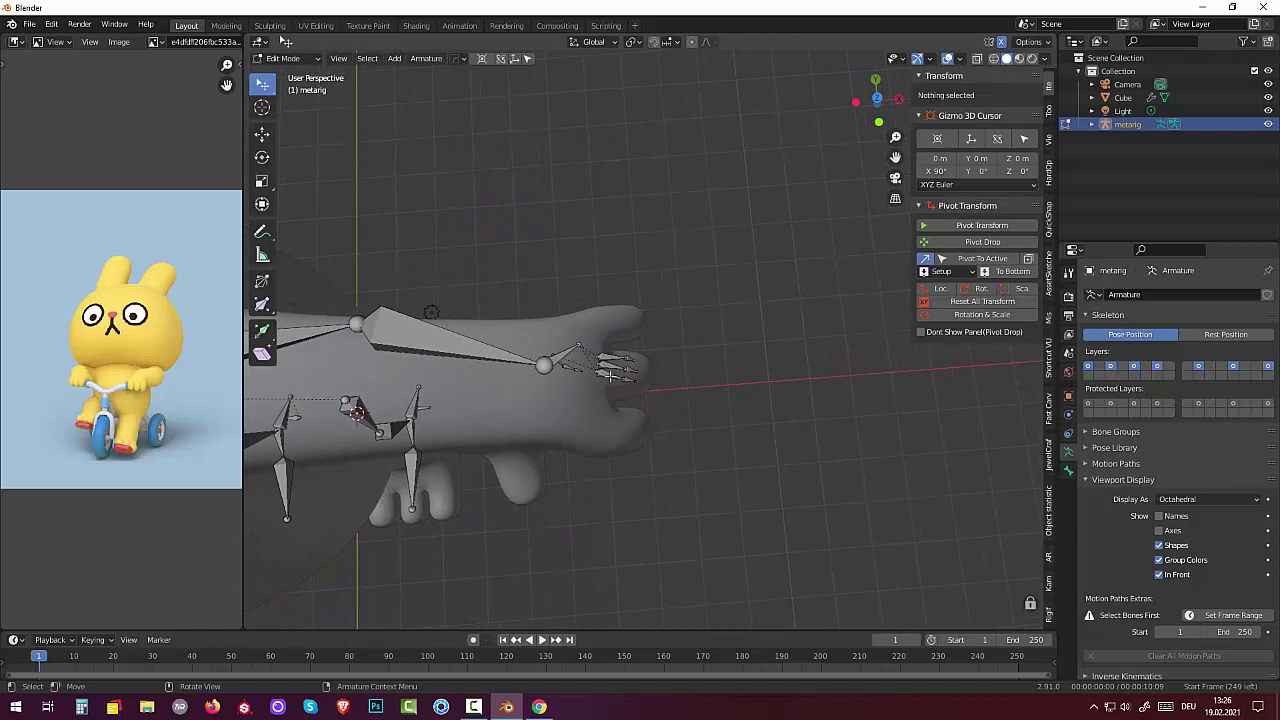
{"action": "left_click", "coordinate": [610, 375]}
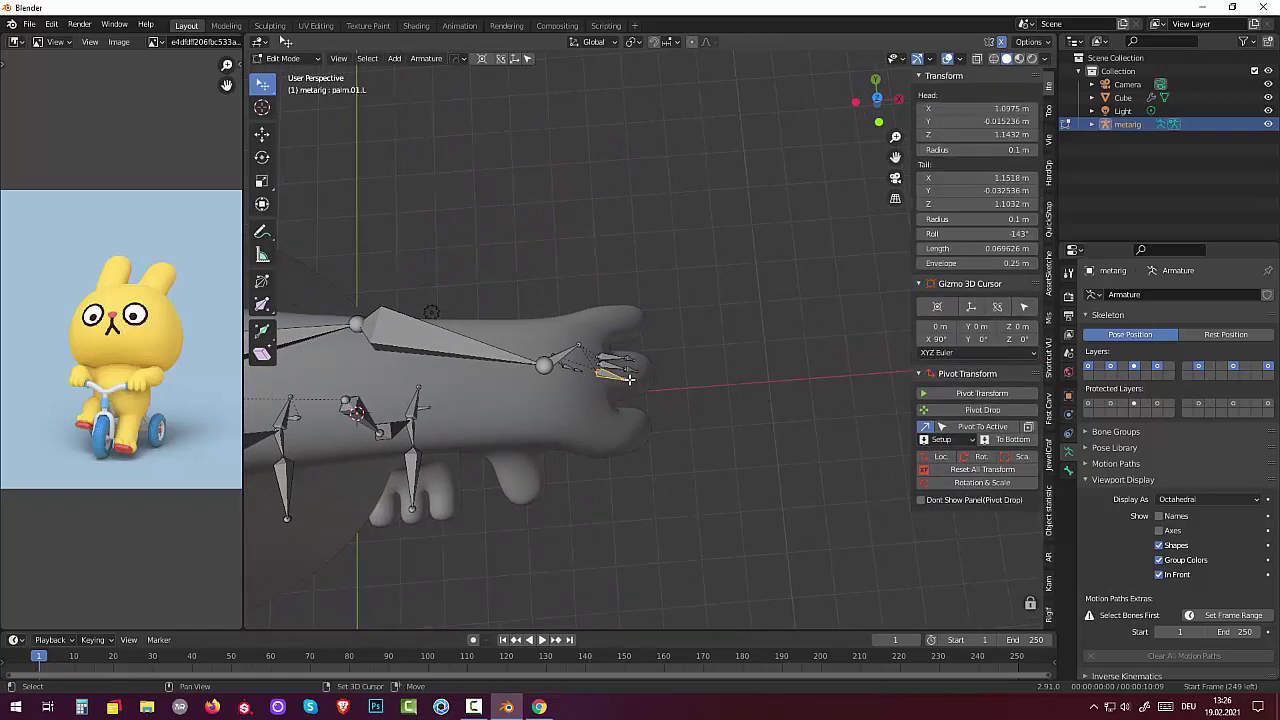
{"action": "left_click", "coordinate": [628, 378]}
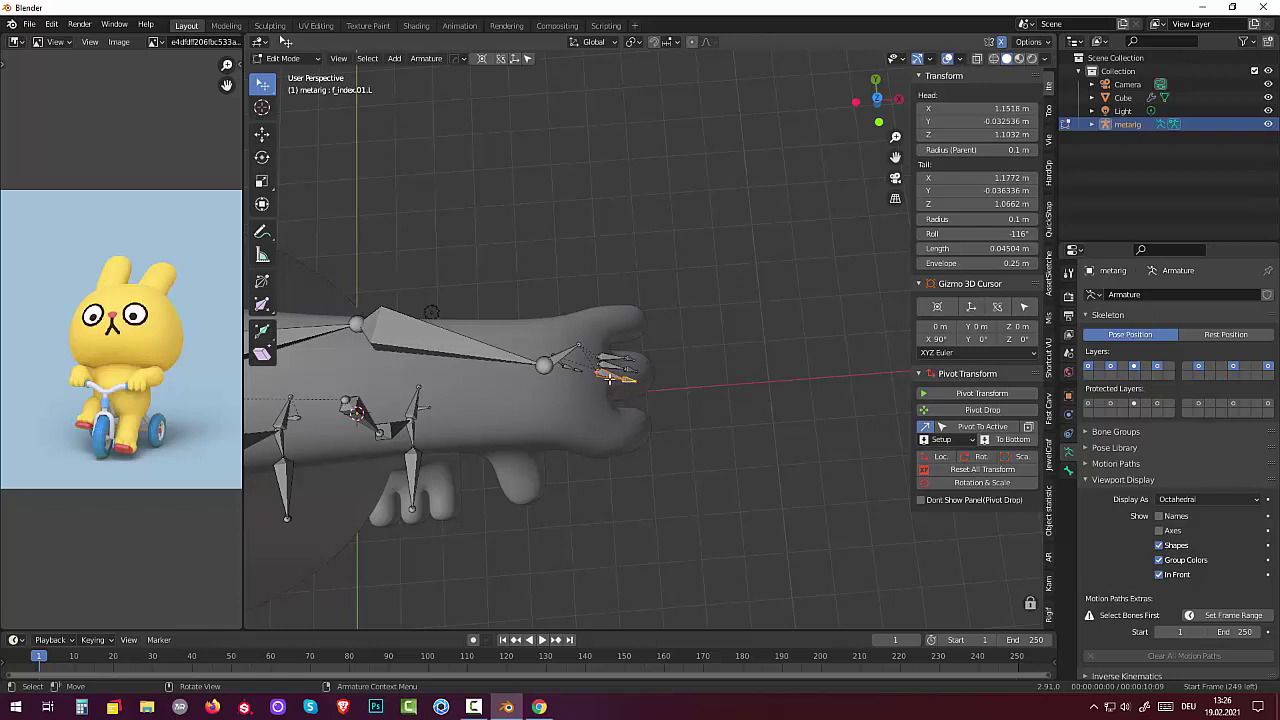
{"action": "key", "text": "g"}
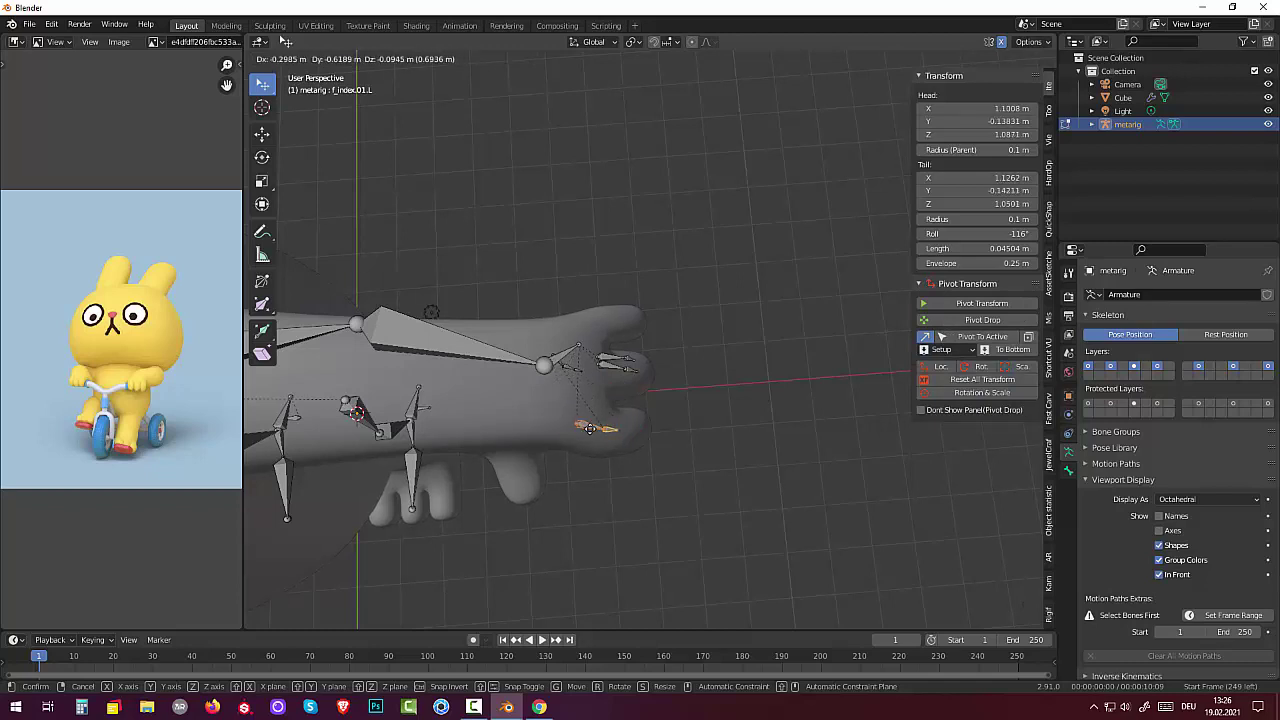
{"action": "left_click", "coordinate": [590, 428]}
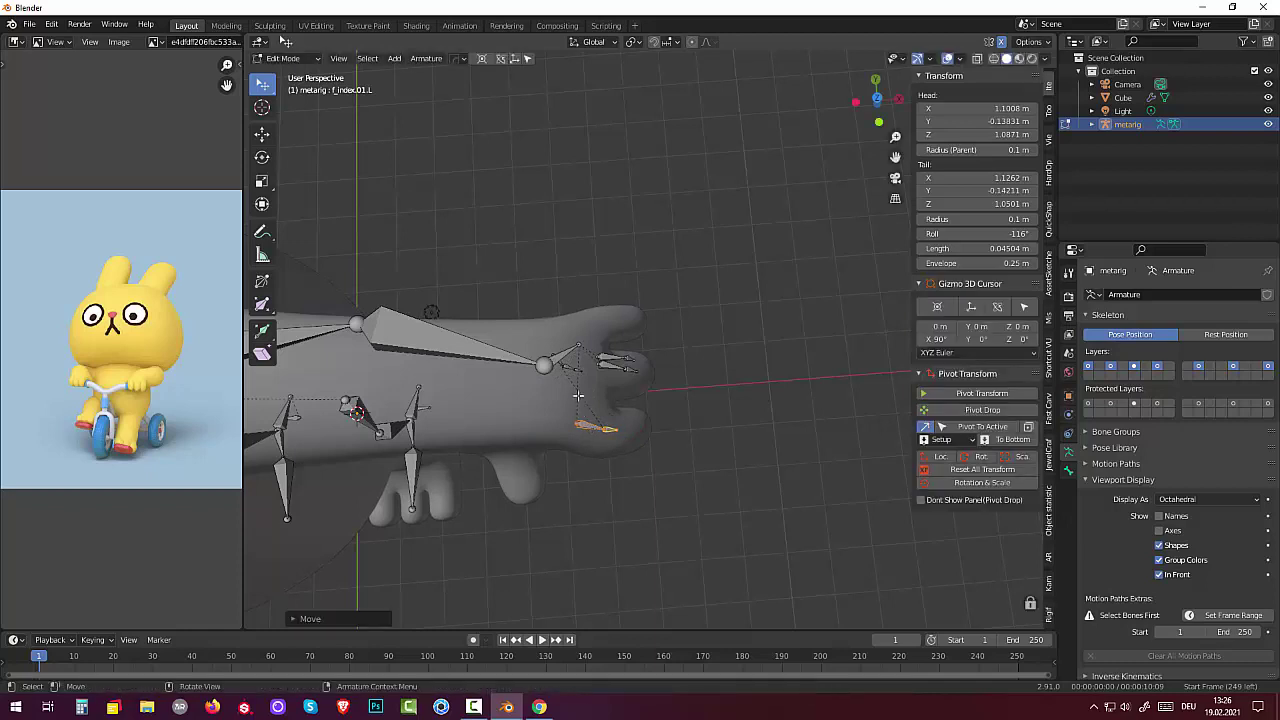
Select through the thumb and hand bones, ending on the second palm bone.
{"action": "left_click", "coordinate": [567, 367]}
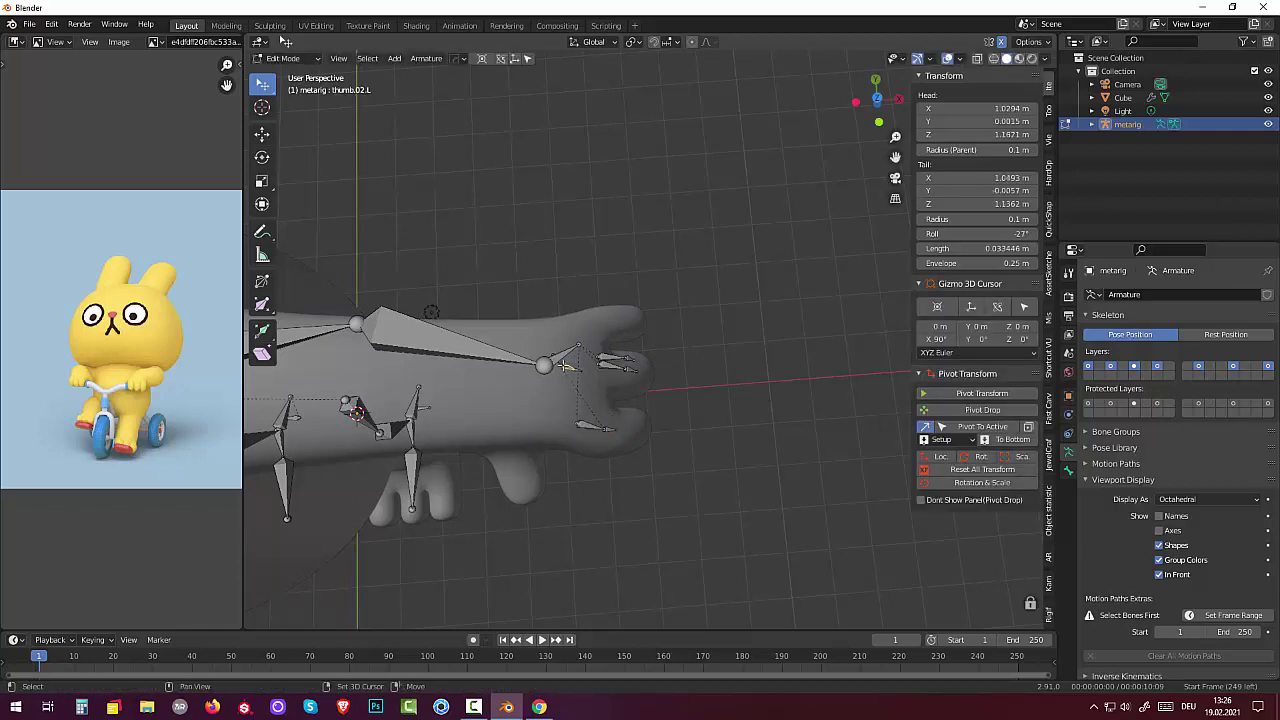
{"action": "left_click", "coordinate": [573, 370], "text": "shift"}
{"action": "left_click", "coordinate": [575, 371], "text": "shift"}
{"action": "left_click", "coordinate": [565, 368], "text": "shift"}
{"action": "left_click", "coordinate": [561, 362], "text": "shift"}
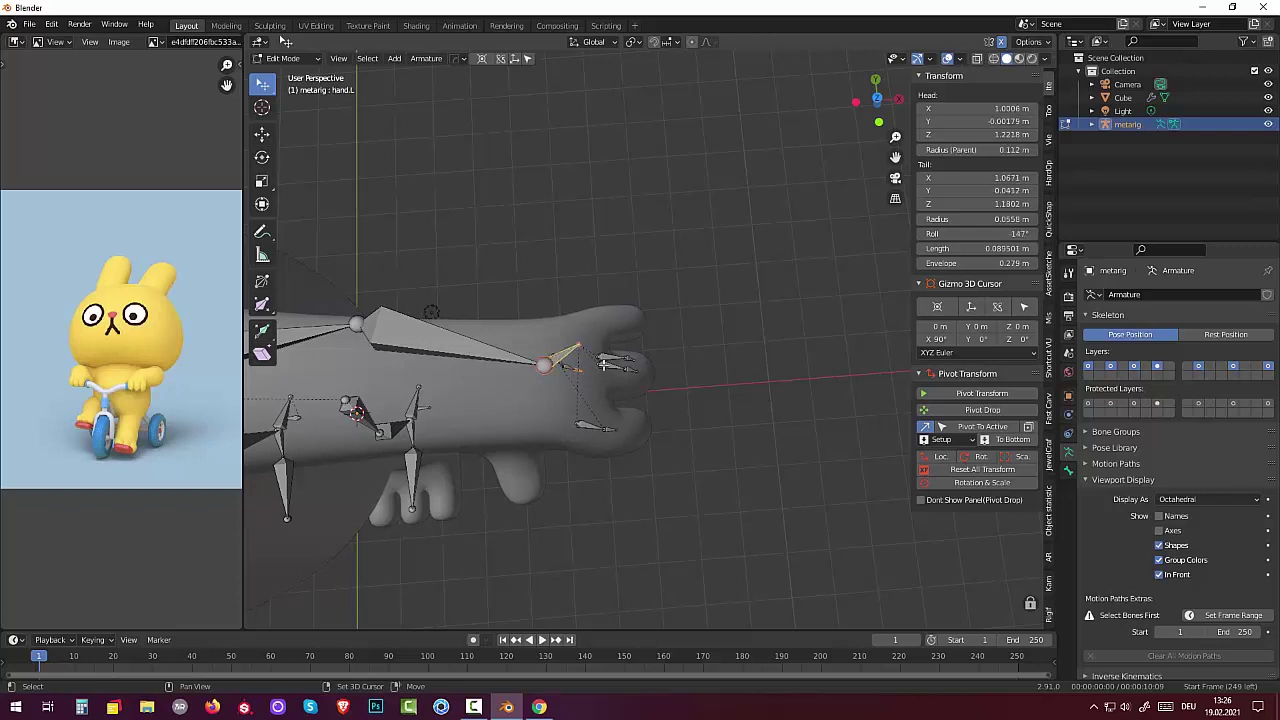
{"action": "left_click", "coordinate": [607, 363]}
Delete the thumb.02.L and thumb.01.L bones together.
{"action": "scroll", "coordinate": [455, 455], "scroll_direction": "up", "scroll_amount": 3}
{"action": "scroll", "coordinate": [455, 455], "scroll_direction": "up", "scroll_amount": 2}
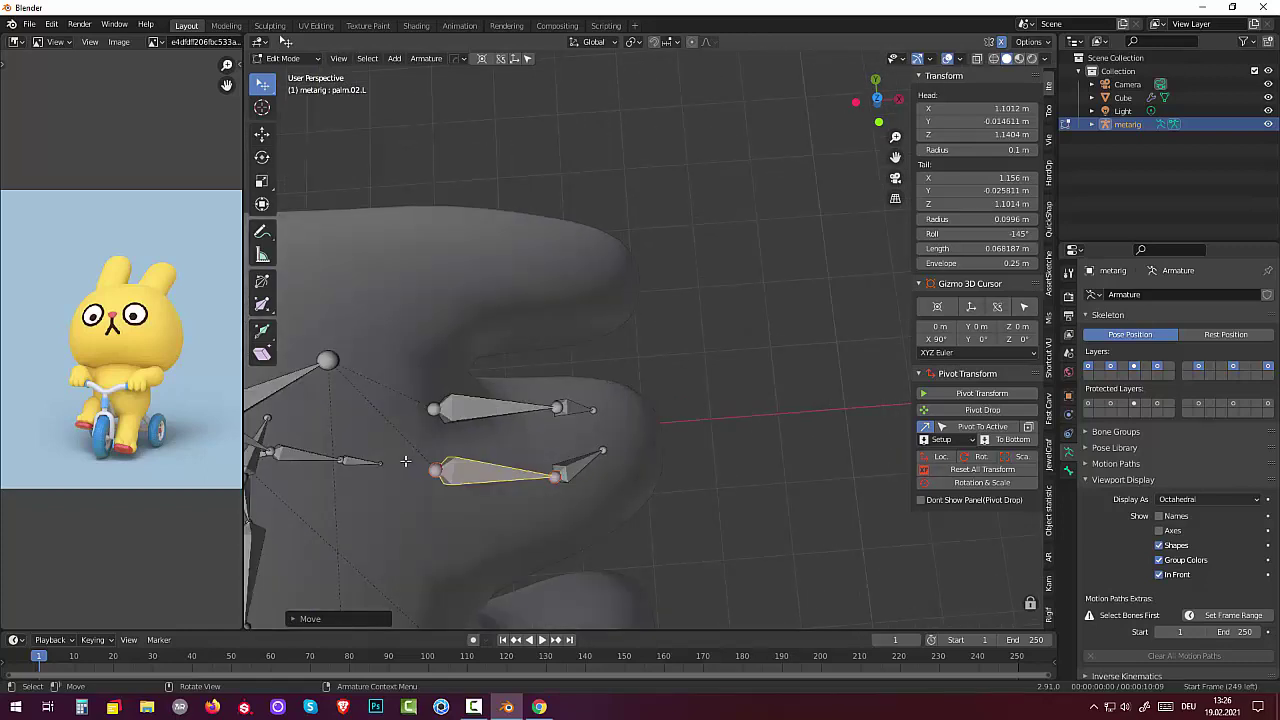
{"action": "scroll", "coordinate": [365, 455], "scroll_direction": "down", "scroll_amount": 2}
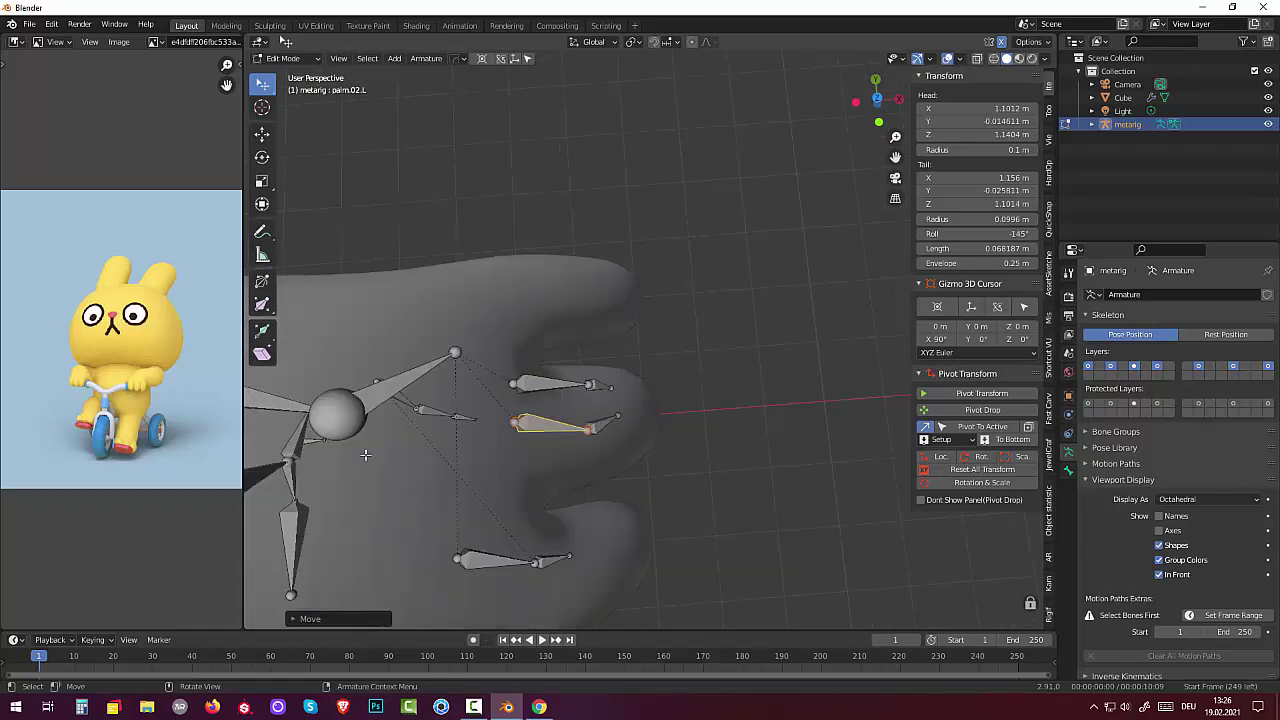
{"action": "left_click", "coordinate": [453, 417]}
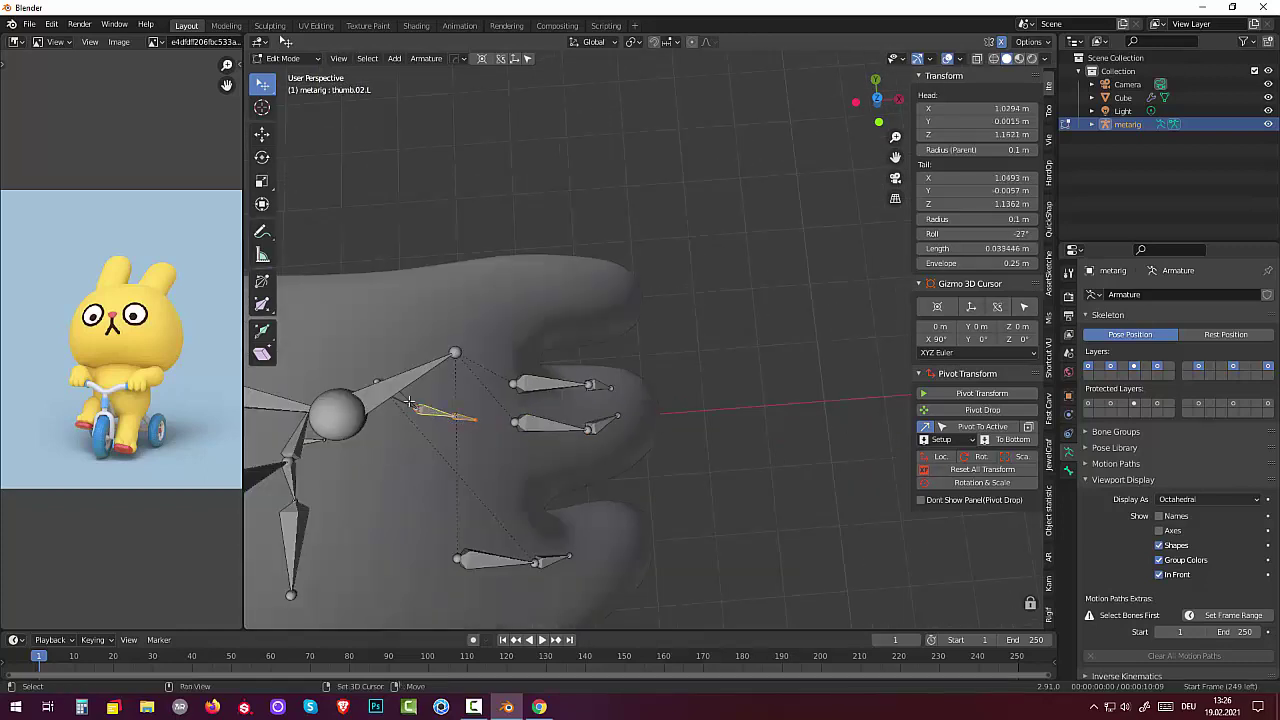
{"action": "left_click", "coordinate": [404, 401]}
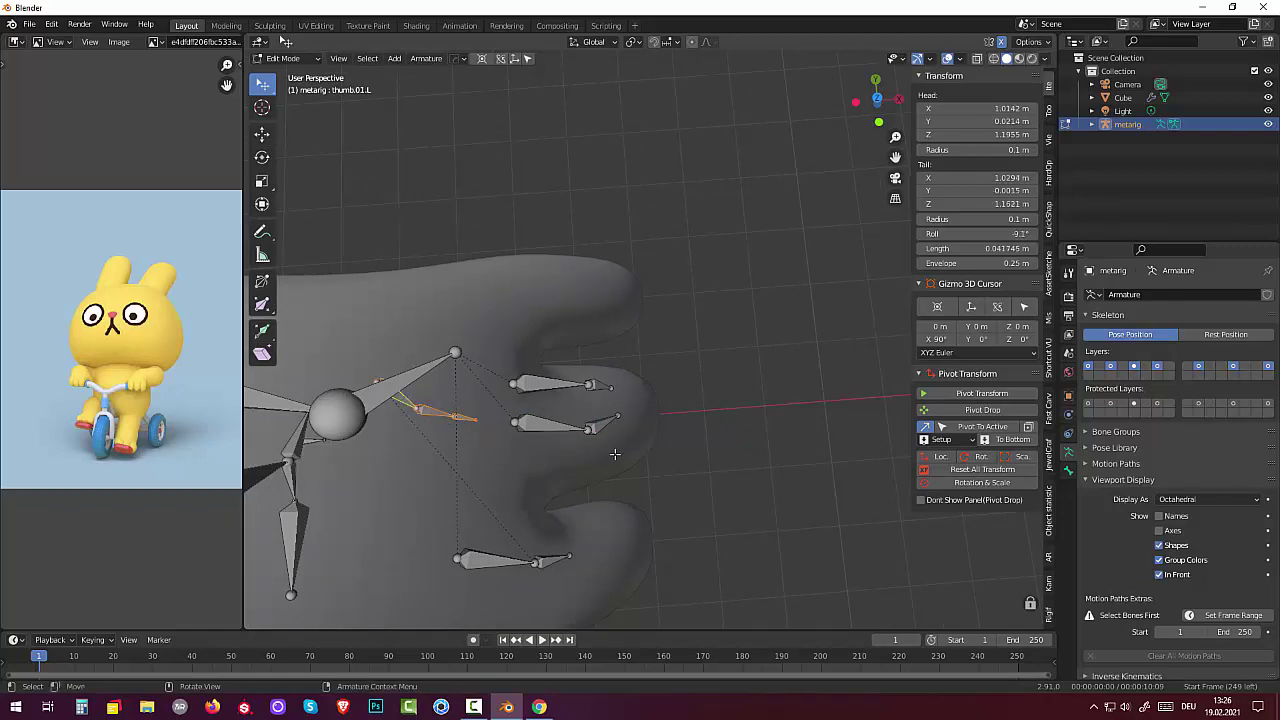
{"action": "key", "text": "x"}
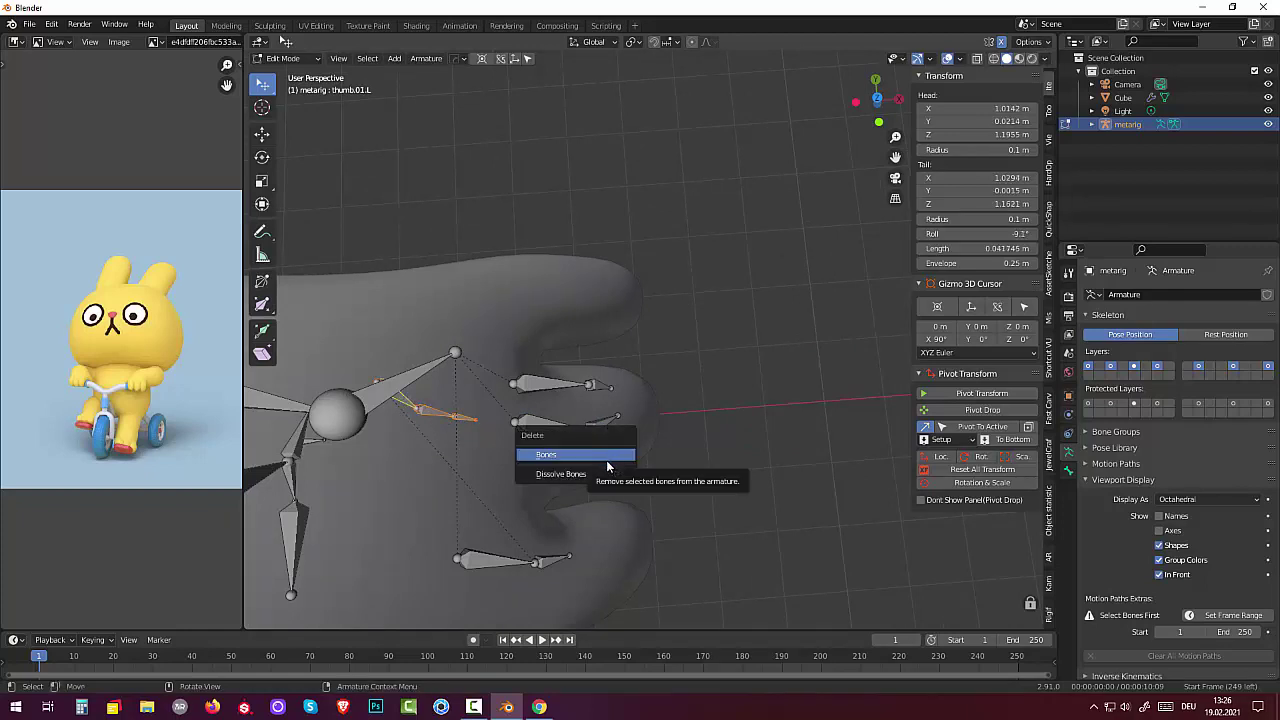
{"action": "left_click", "coordinate": [607, 455]}
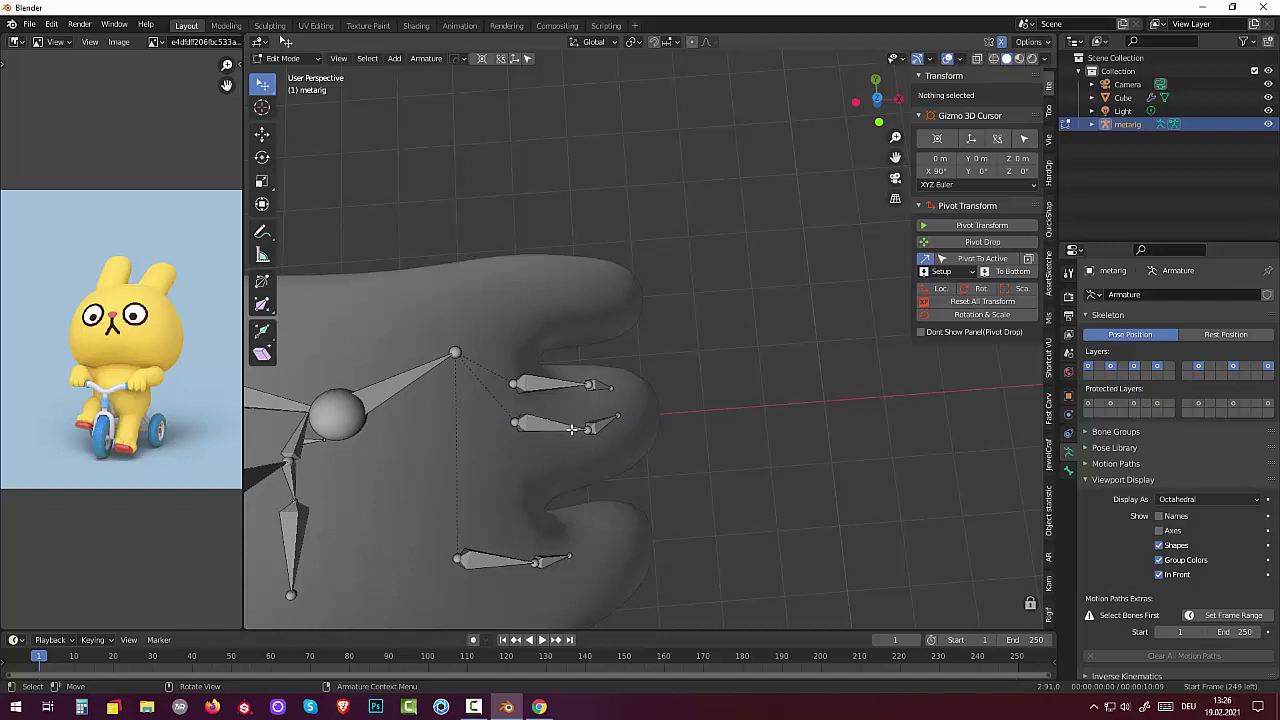
Move f_ring.01.L up into the top finger and f_index.01.L into the lower finger.
{"action": "left_click", "coordinate": [548, 390]}
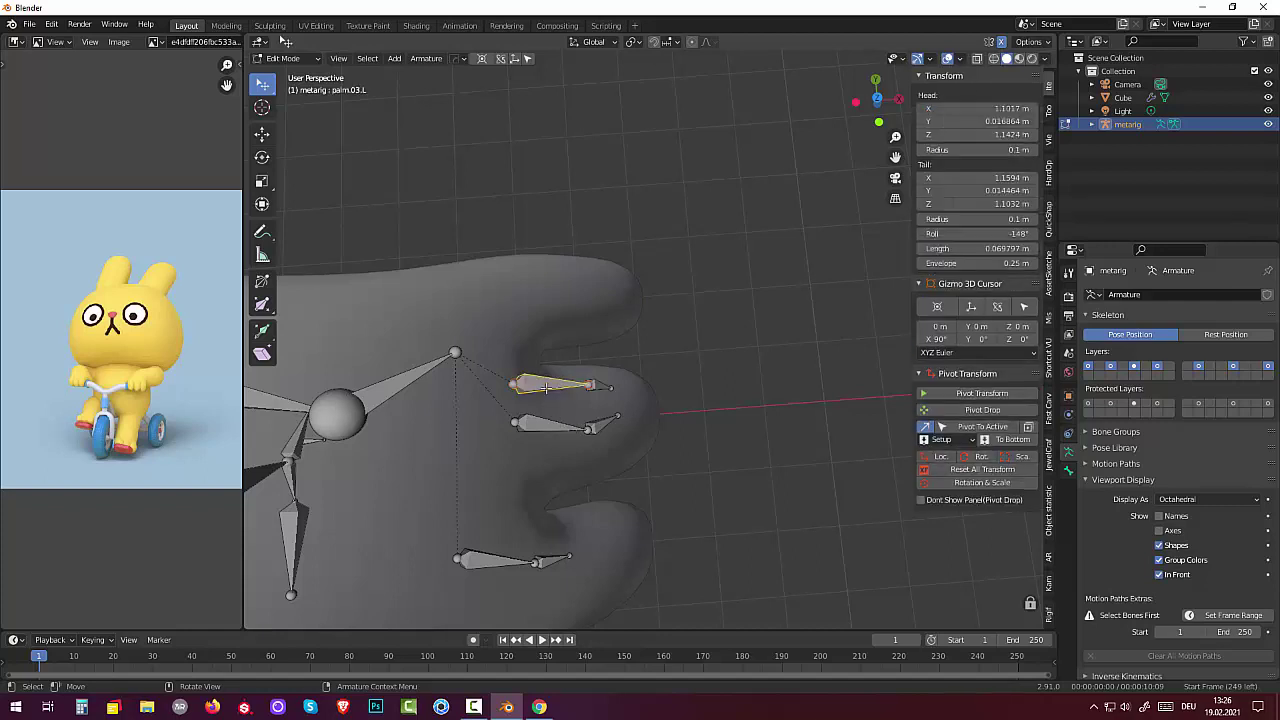
{"action": "left_click", "coordinate": [603, 387], "text": "shift"}
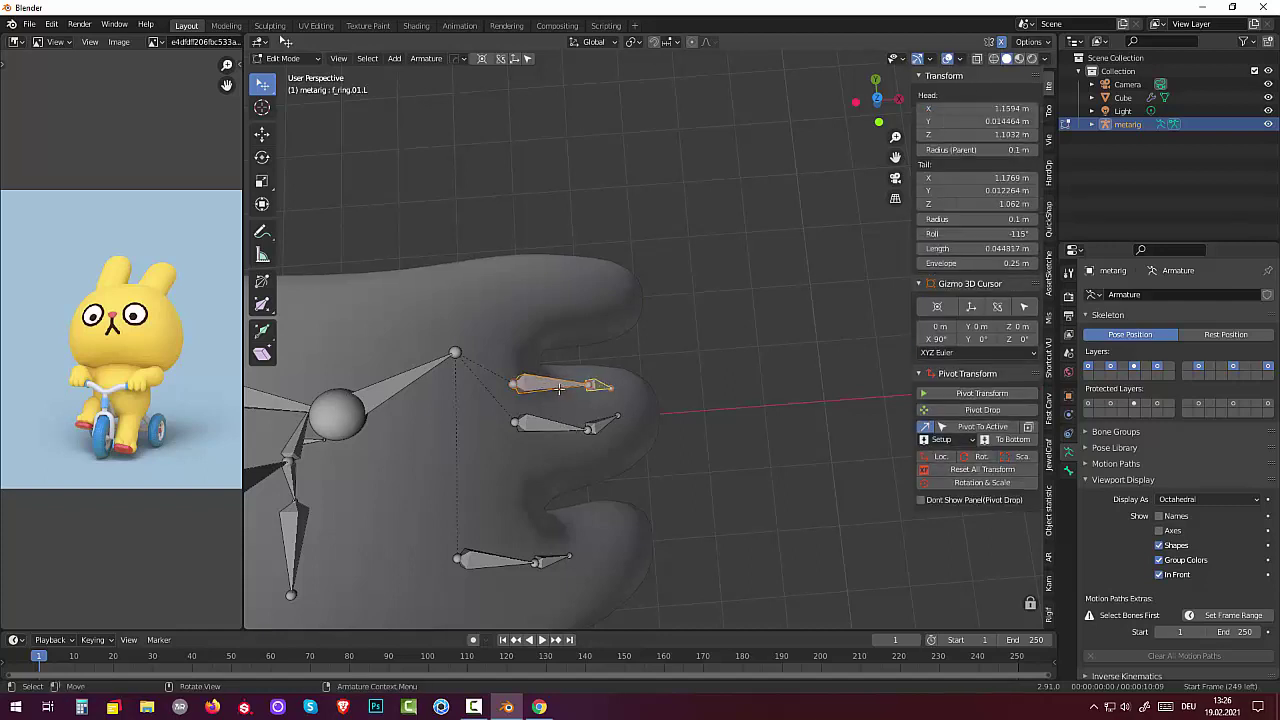
{"action": "key", "text": "g"}
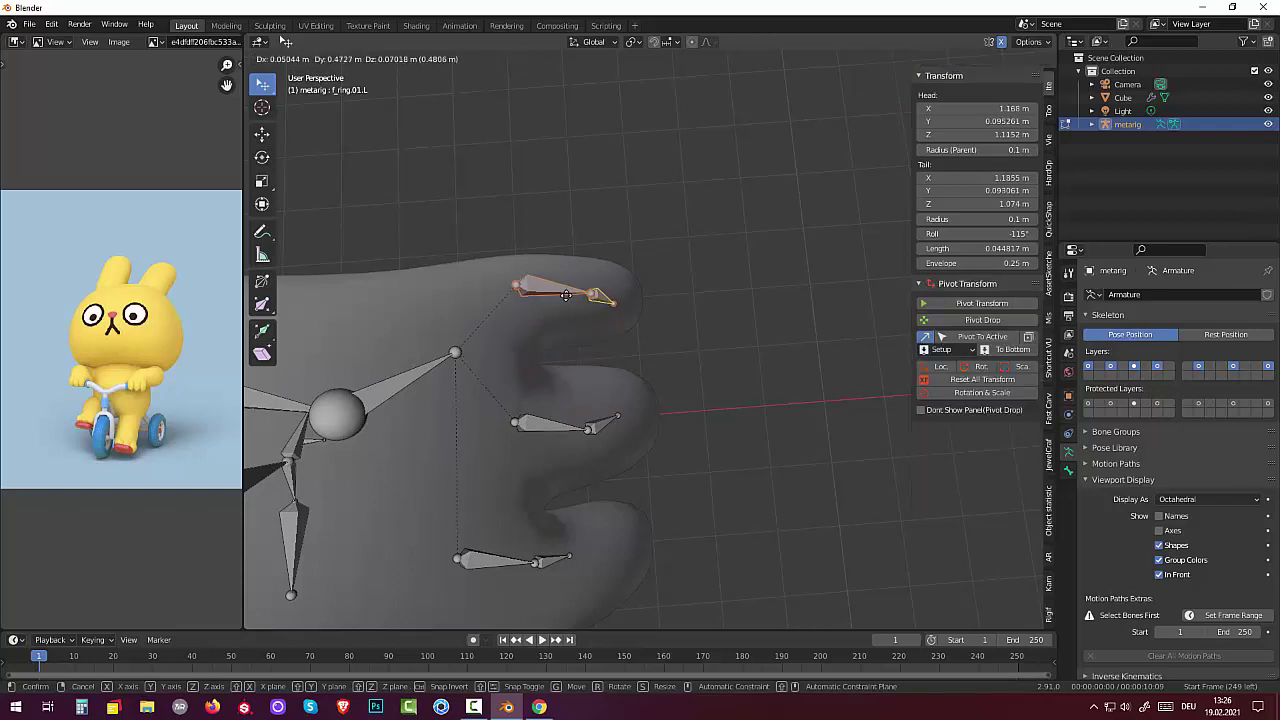
{"action": "left_click", "coordinate": [567, 298]}
{"action": "left_click", "coordinate": [481, 566]}
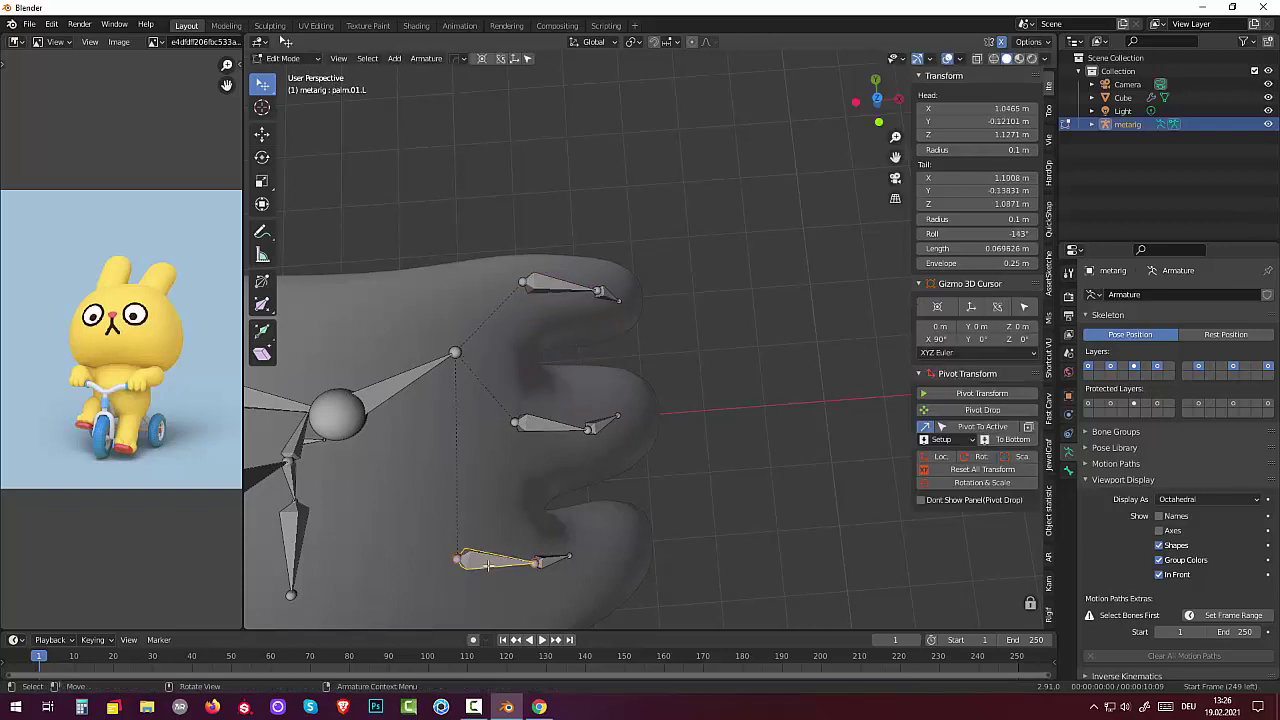
{"action": "left_click", "coordinate": [548, 562]}
{"action": "middle_click_drag", "start_coordinate": [550, 564], "coordinate": [542, 556]}
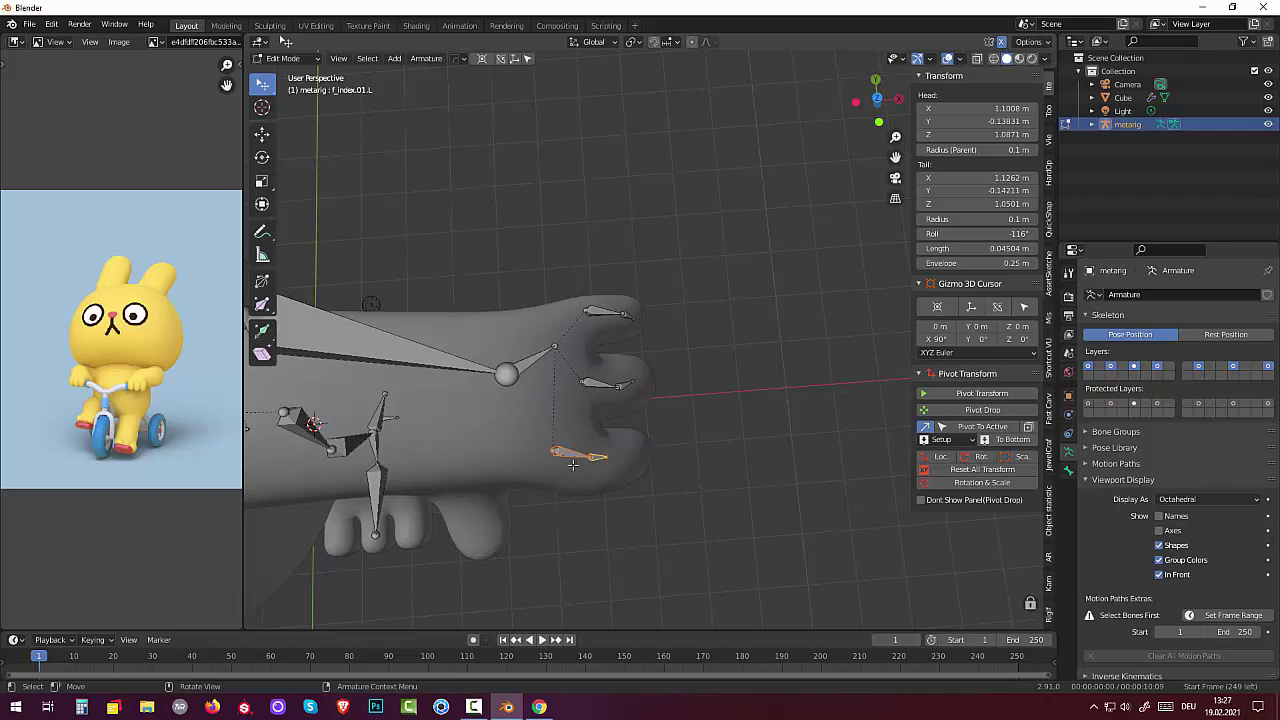
{"action": "key", "text": "g"}
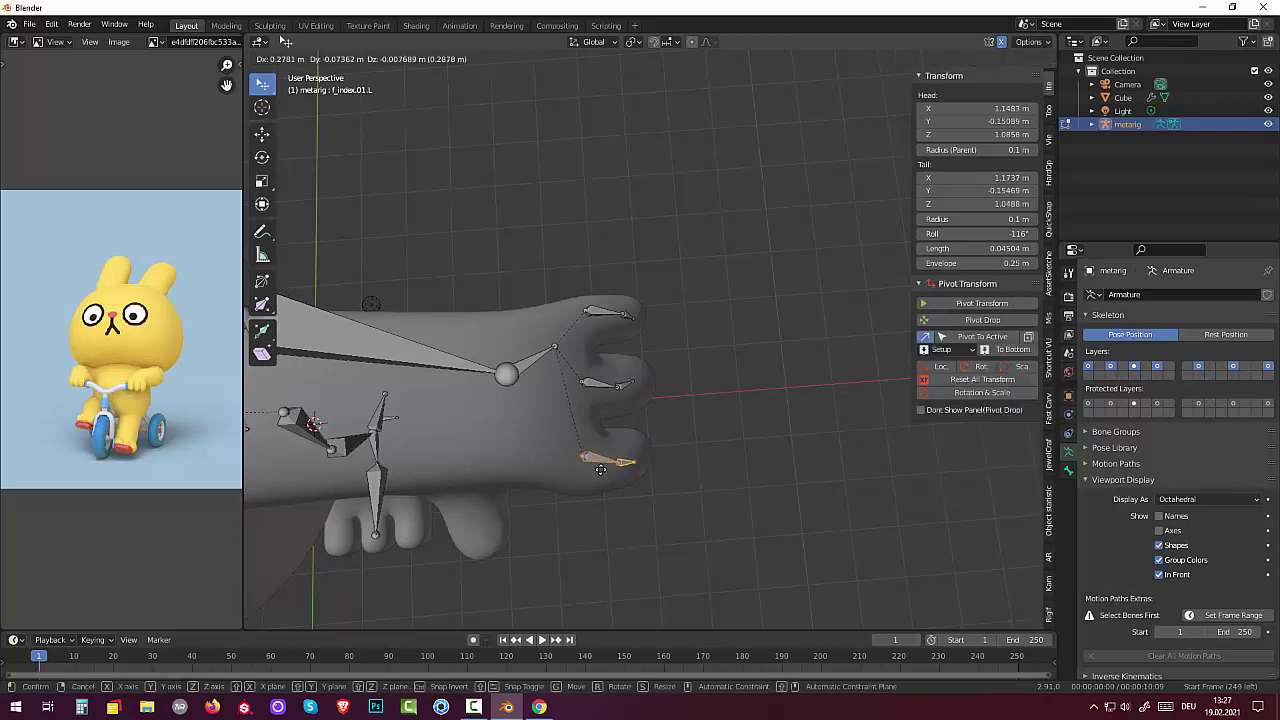
{"action": "left_click", "coordinate": [600, 469]}
Pull the hand.L tail inside the paw to X 1.0576, Y -0.027647, Z 1.1699 m.
{"action": "left_click", "coordinate": [553, 350]}
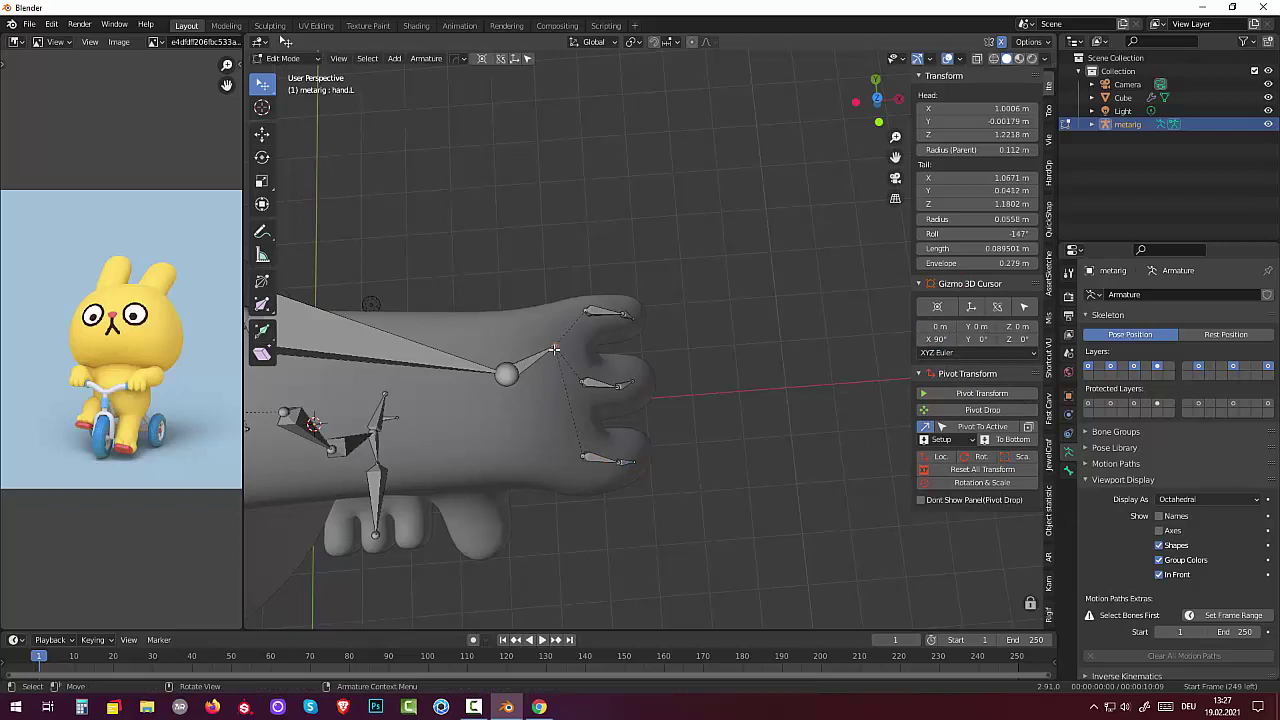
{"action": "key", "text": "g"}
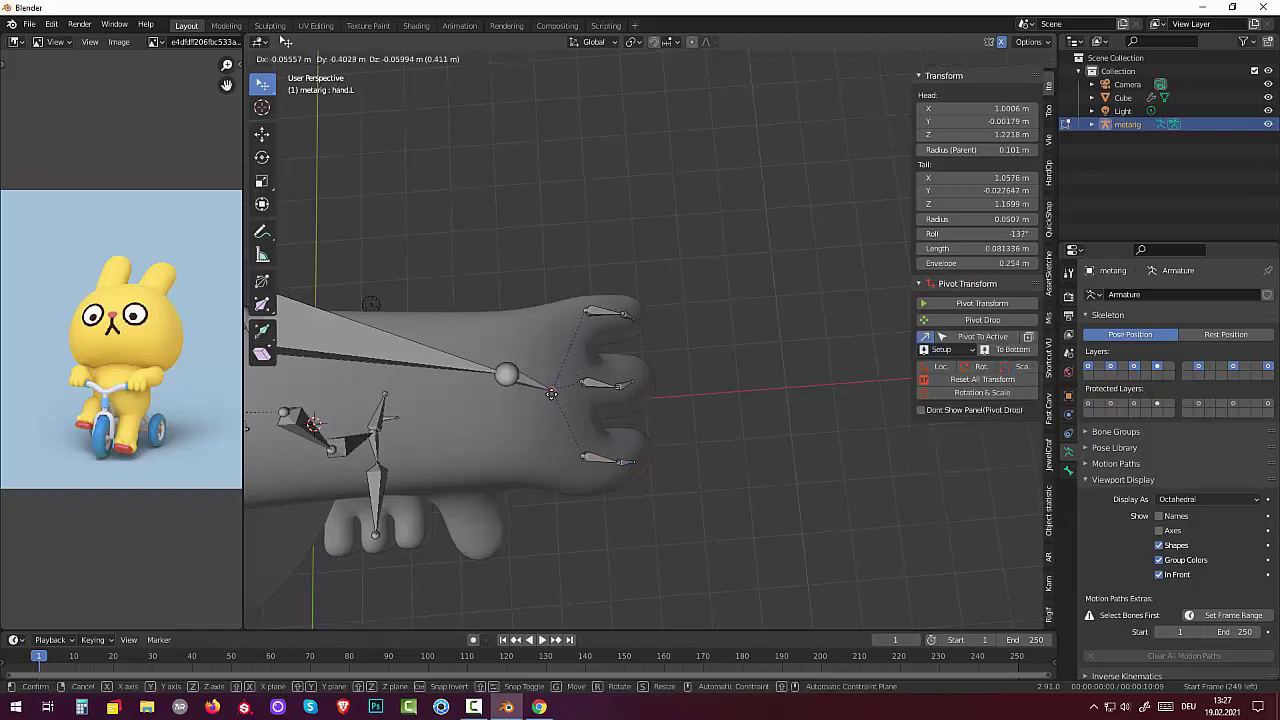
{"action": "left_click", "coordinate": [551, 391]}
{"action": "middle_click_drag", "start_coordinate": [551, 393], "coordinate": [482, 395]}
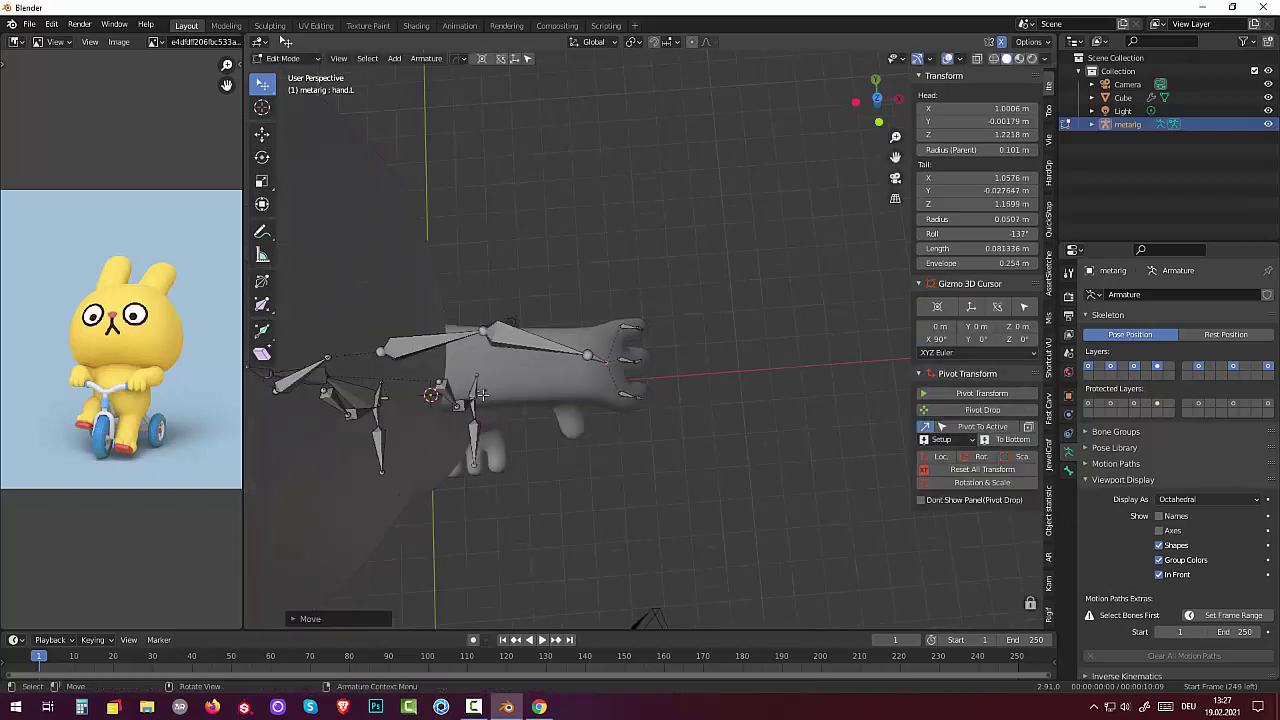
{"action": "left_click", "coordinate": [483, 333]}
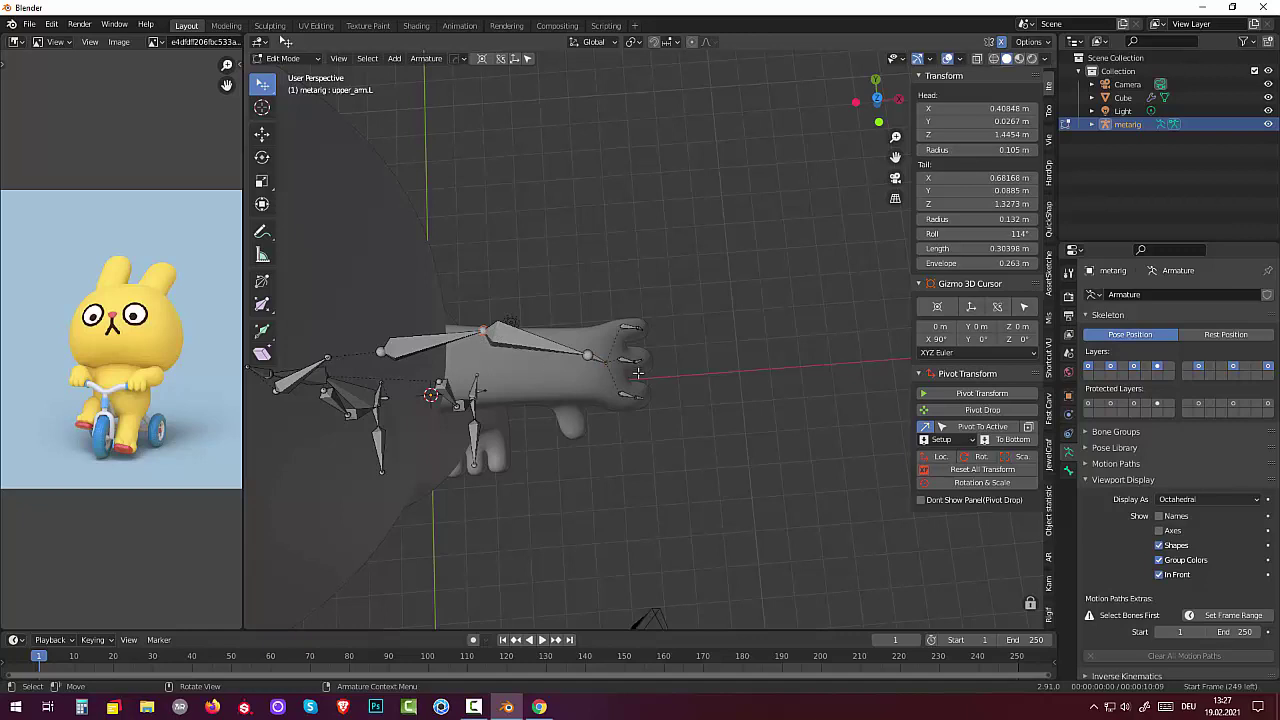
{"action": "key", "text": "KP_7"}
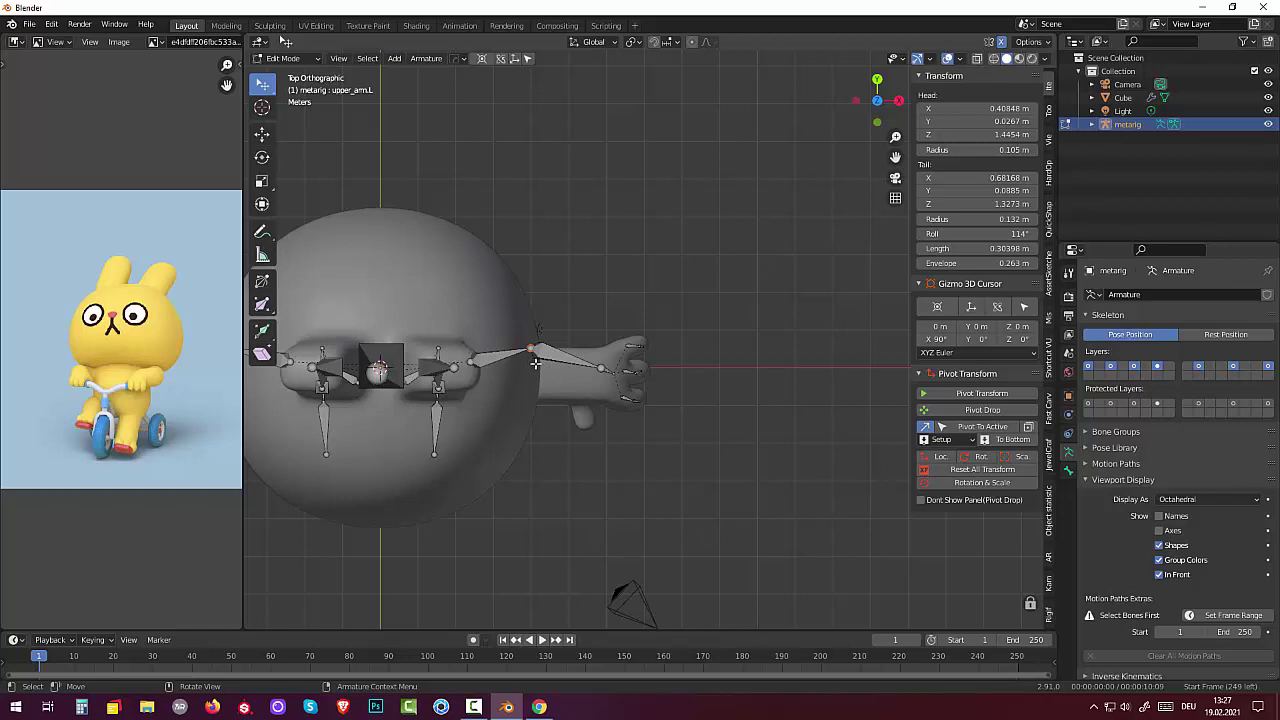
Move the elbow joint to X 0.73908 m and the forearm.L tail to X 0.99149 m.
{"action": "key", "text": "g"}
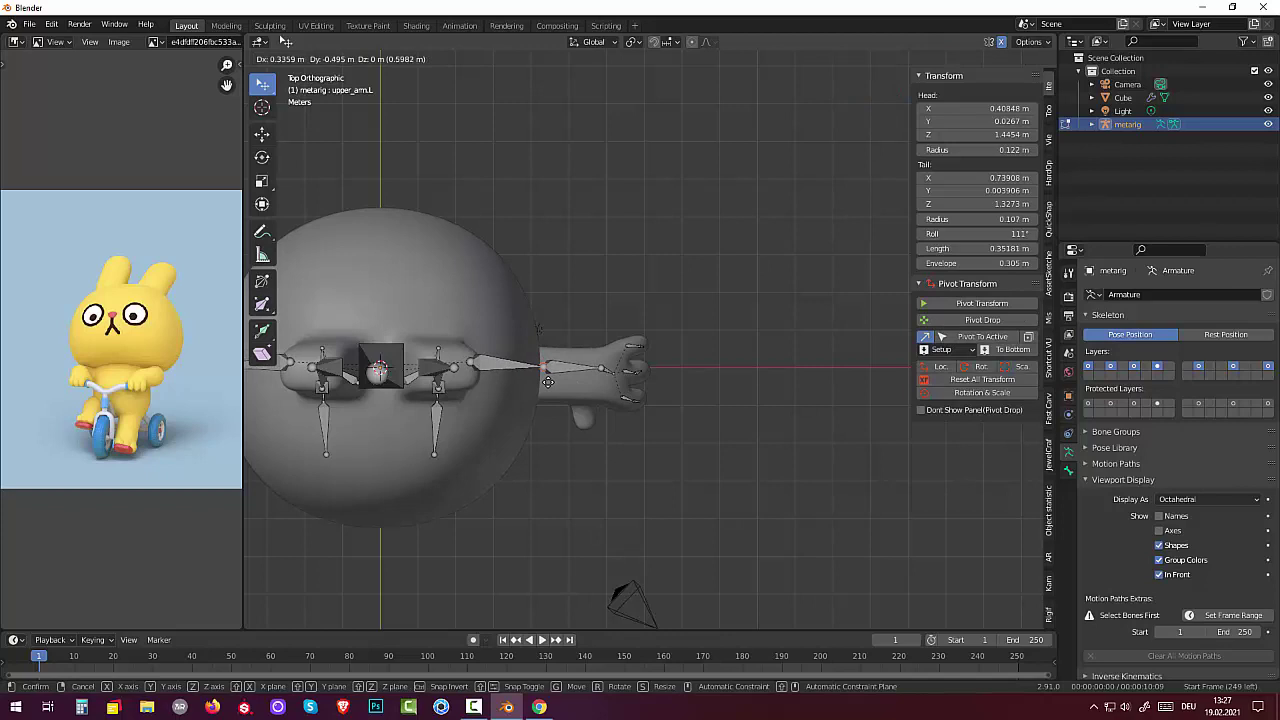
{"action": "left_click", "coordinate": [548, 381]}
{"action": "left_click", "coordinate": [603, 371]}
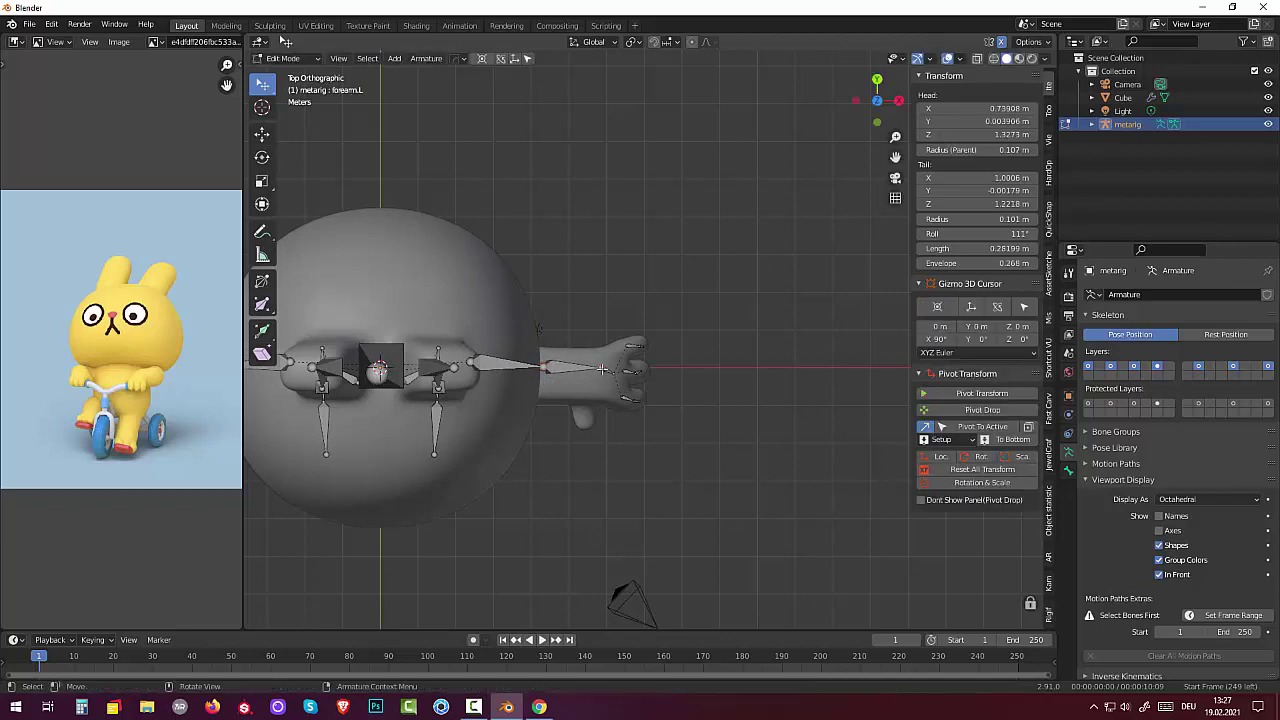
{"action": "key", "text": "g"}
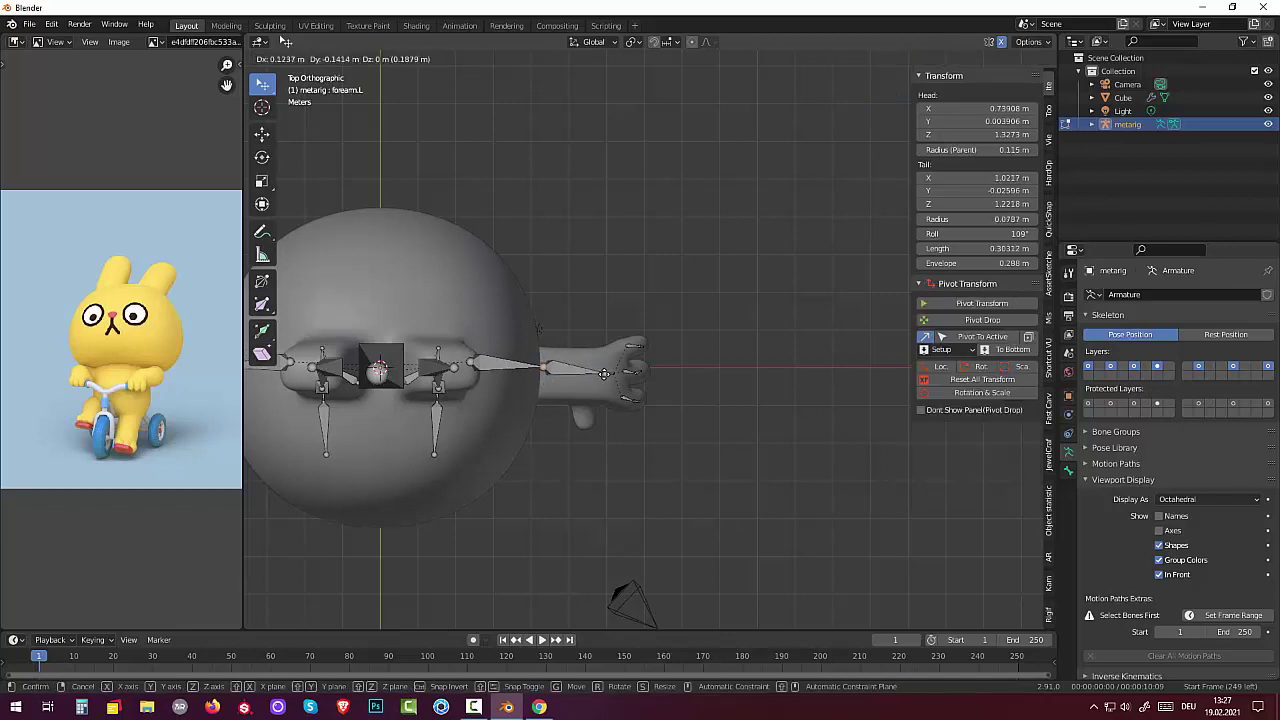
{"action": "left_click", "coordinate": [600, 374]}
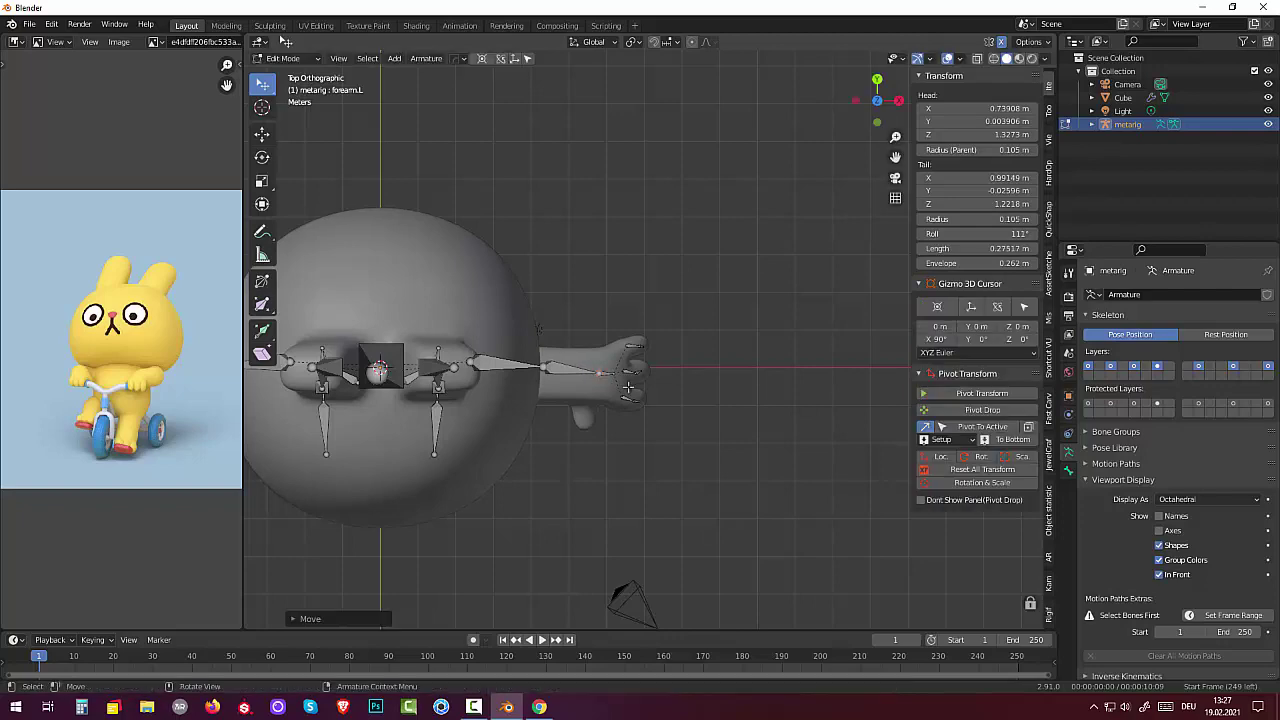
{"action": "mouse_move", "coordinate": [600, 374]}
{"action": "middle_mouse_down"}
{"action": "mouse_move", "coordinate": [704, 310]}
{"action": "mouse_move", "coordinate": [748, 331]}
{"action": "mouse_move", "coordinate": [740, 349]}
{"action": "middle_mouse_up"}
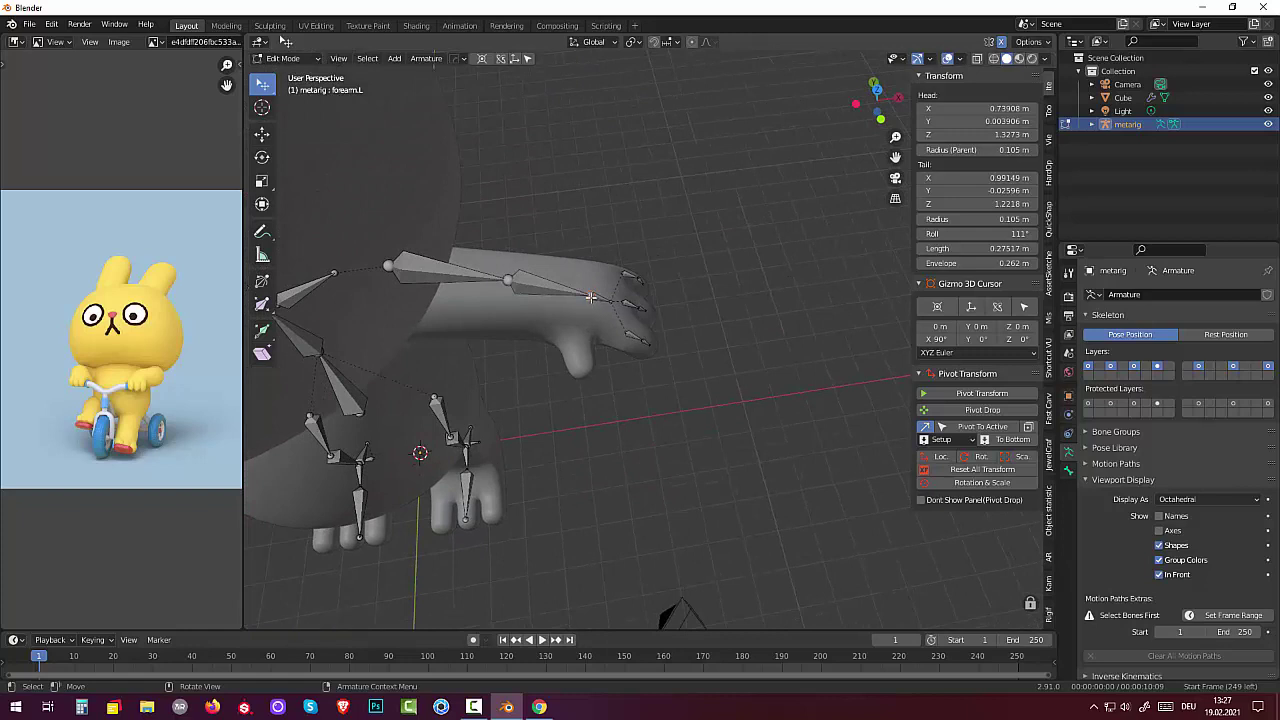
Extrude forearm.R.001, .002 and .003 from the joint down into the thumb.
{"action": "key", "text": "e"}
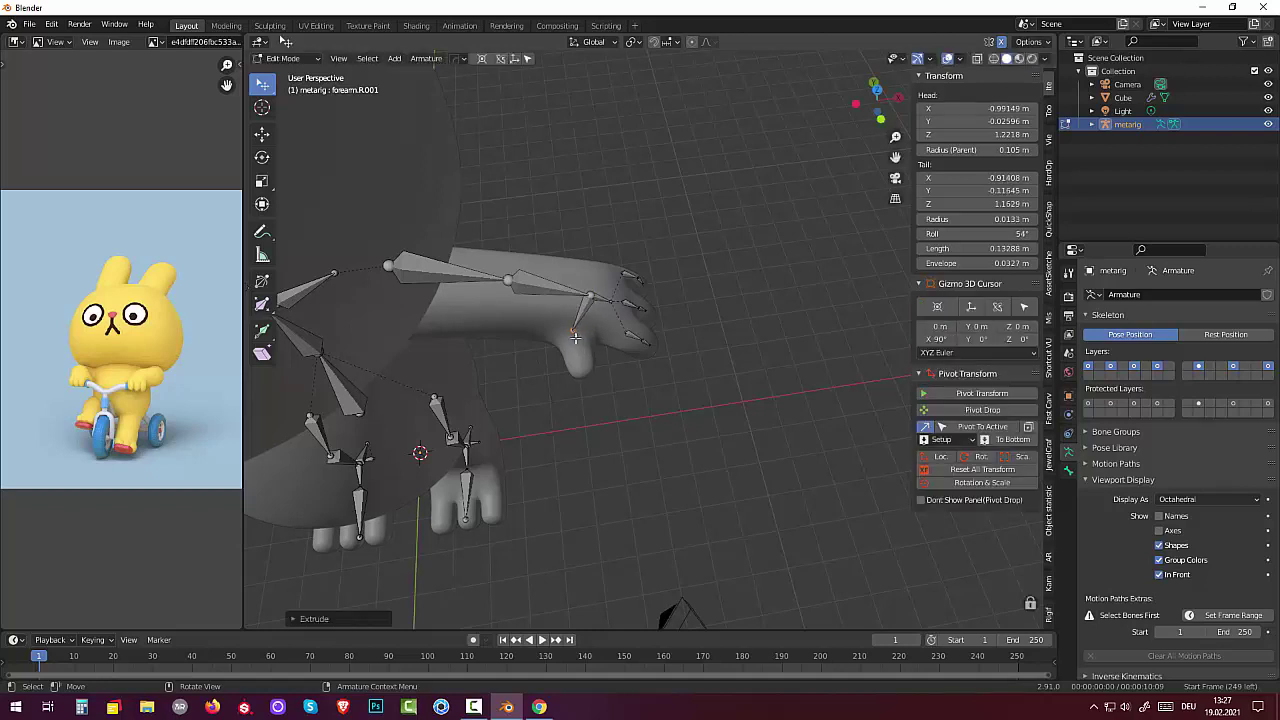
{"action": "left_click", "coordinate": [575, 338]}
{"action": "key", "text": "e"}
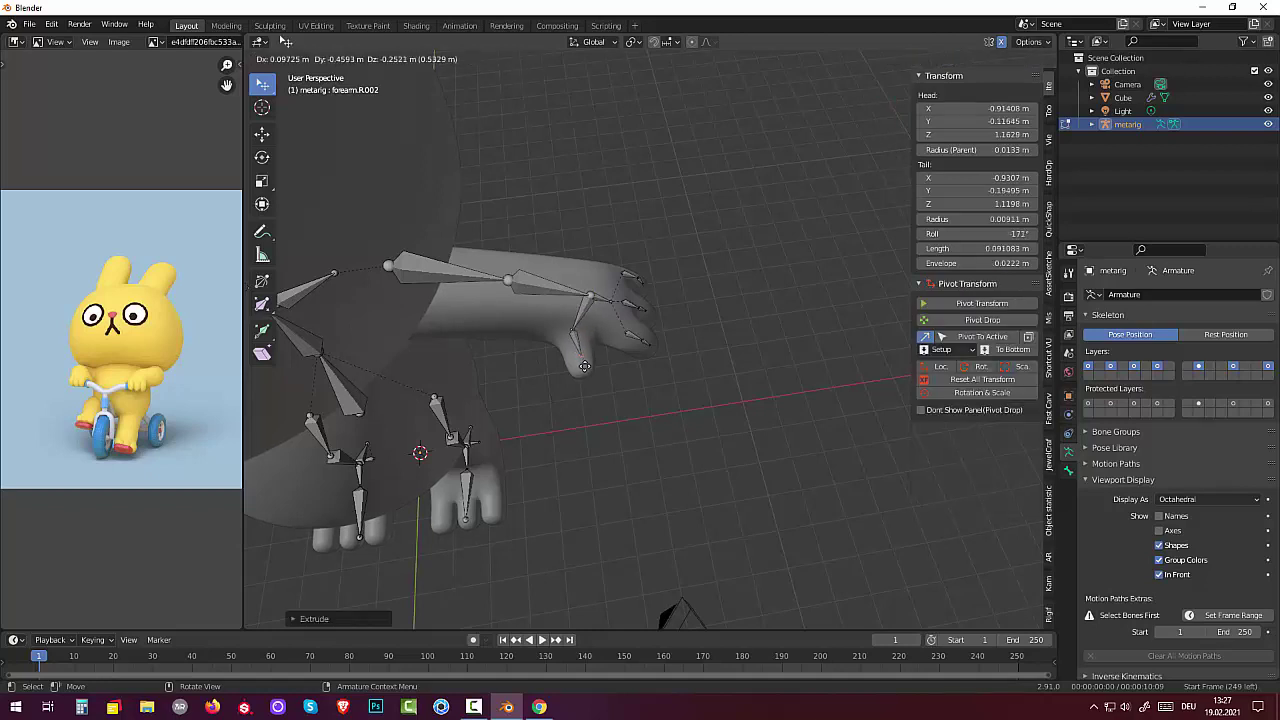
{"action": "left_click", "coordinate": [580, 357]}
{"action": "key", "text": "e"}
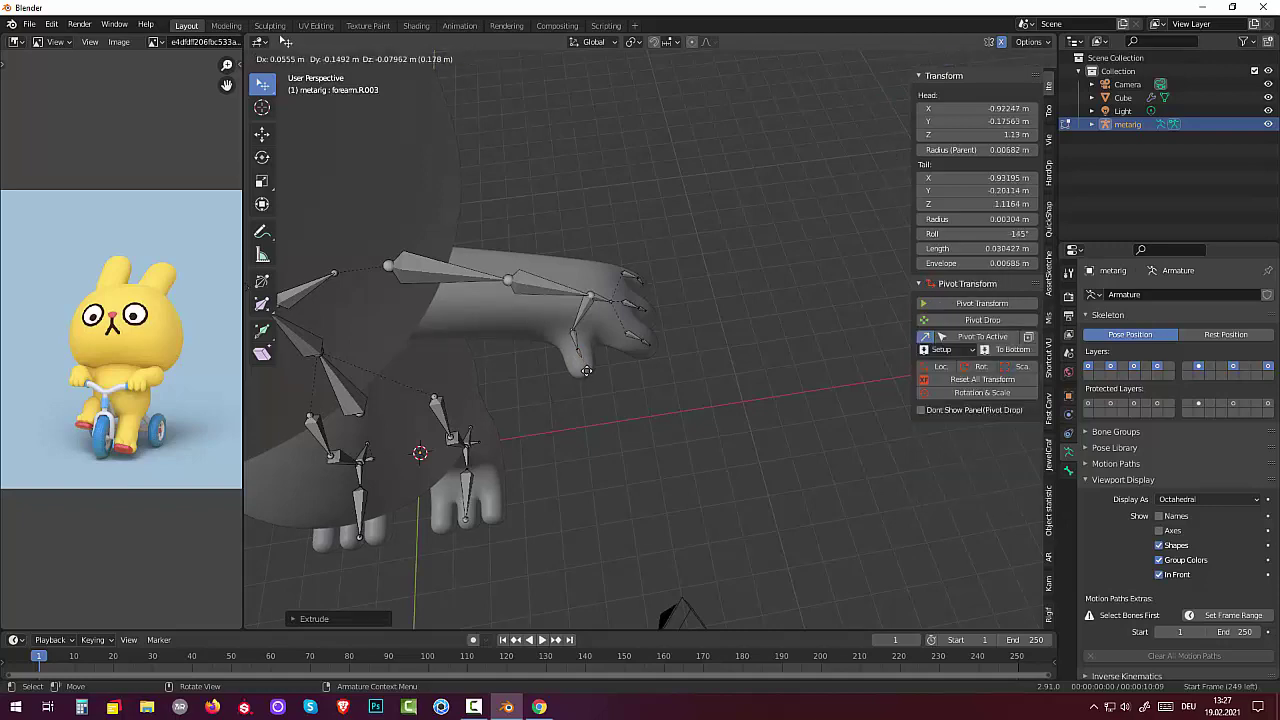
{"action": "left_click", "coordinate": [580, 373]}
{"action": "middle_click_drag", "start_coordinate": [590, 378], "coordinate": [473, 382]}
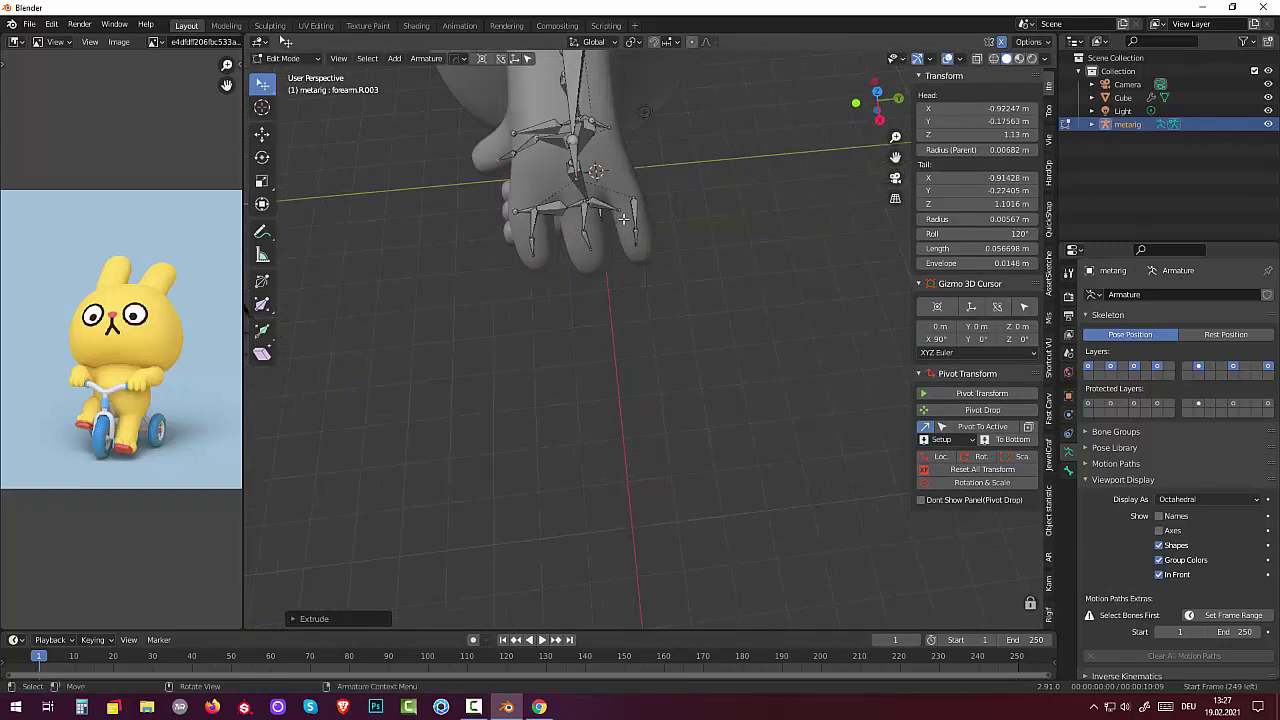
Rotate, nudge and slightly enlarge palm.03.L inside the ring finger.
{"action": "left_click", "coordinate": [633, 206]}
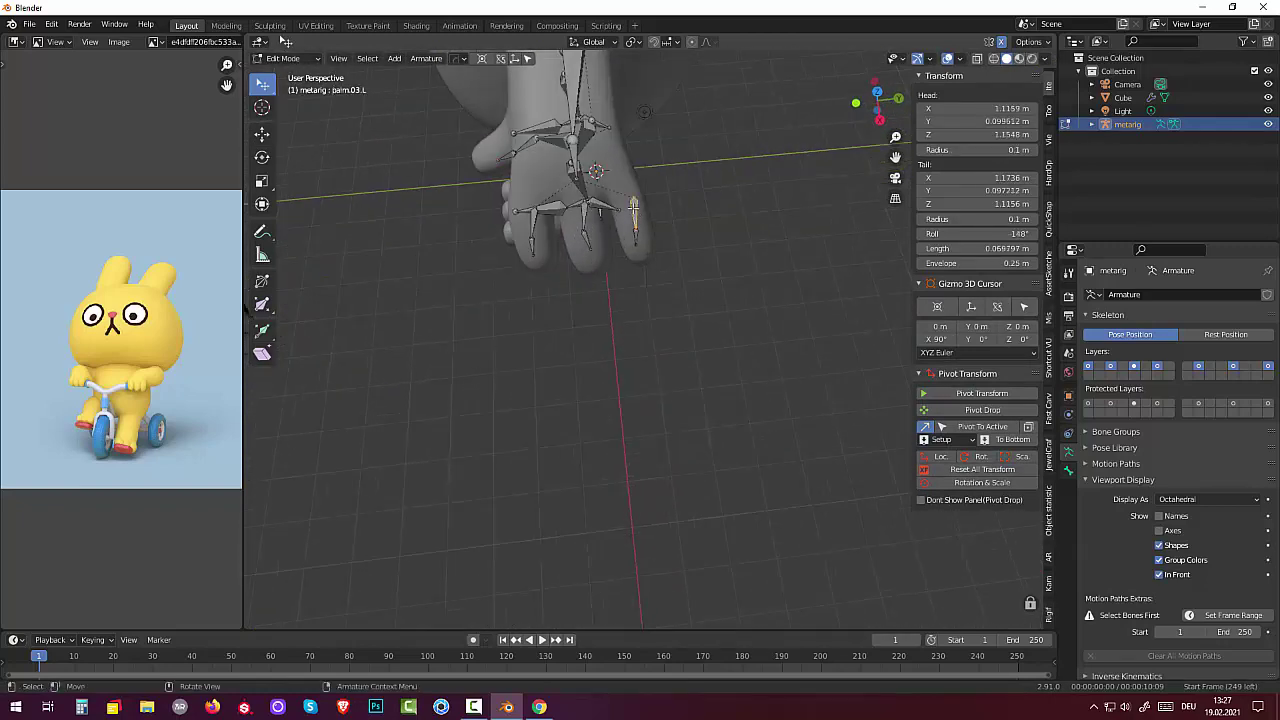
{"action": "key", "text": "r"}
{"action": "left_click", "coordinate": [727, 223]}
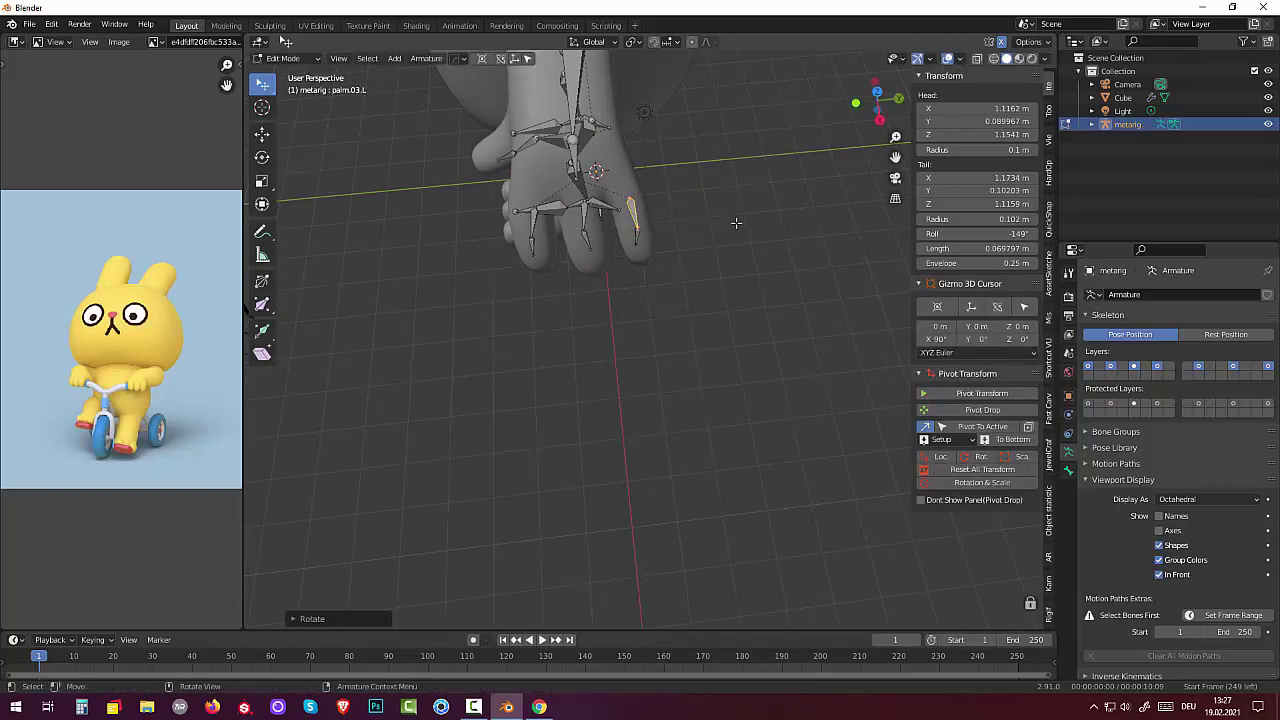
{"action": "key", "text": "g"}
{"action": "left_click", "coordinate": [733, 219]}
{"action": "key", "text": "s"}
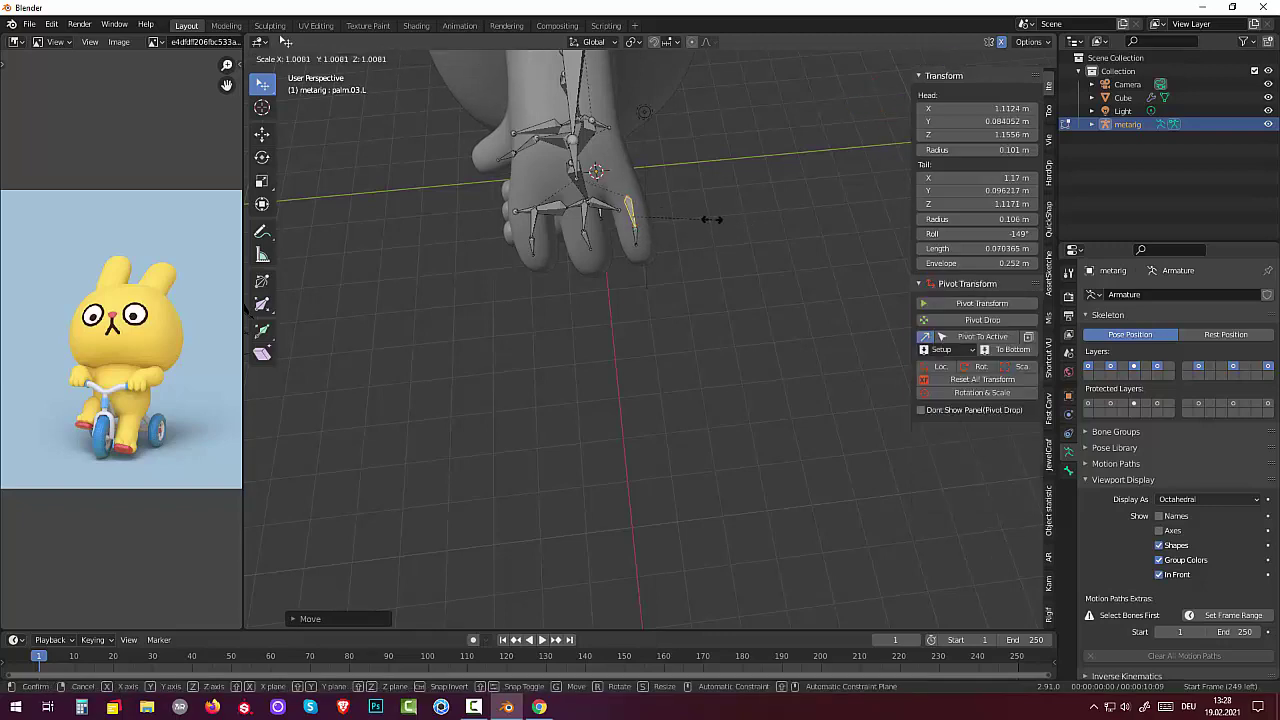
{"action": "left_click", "coordinate": [726, 224]}
From the front view, move palm.03.L up-right and rotate it to follow the finger, roll 136°.
{"action": "middle_click_drag", "start_coordinate": [692, 224], "coordinate": [800, 173]}
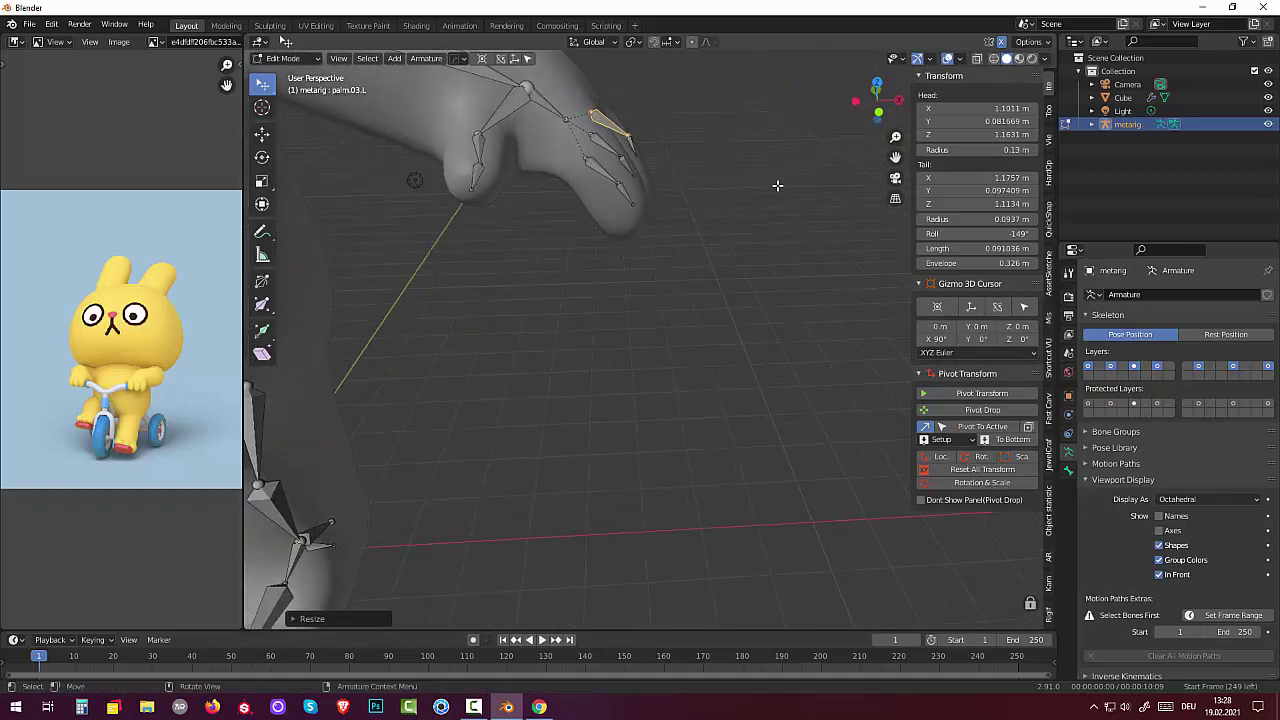
{"action": "key", "text": "KP_3"}
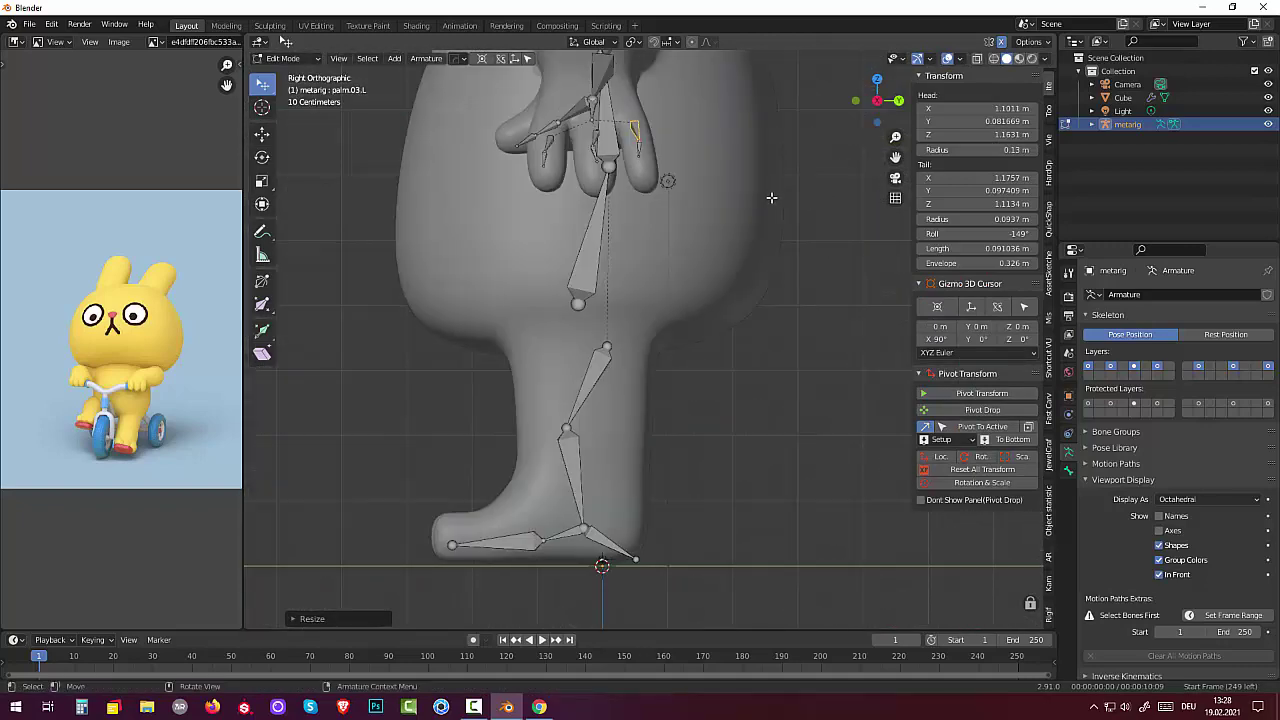
{"action": "key", "text": "KP_1"}
{"action": "scroll", "coordinate": [607, 144], "scroll_direction": "up", "scroll_amount": 1}
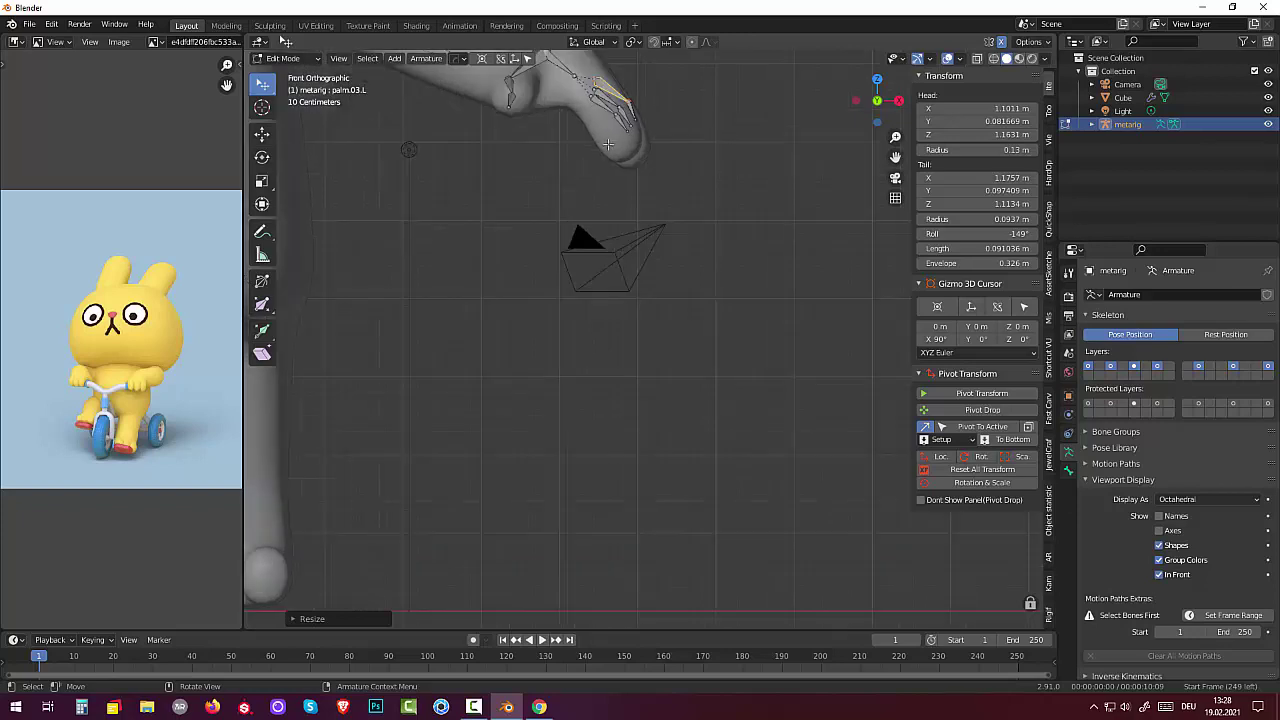
{"action": "key", "text": "g"}
{"action": "left_click", "coordinate": [618, 84]}
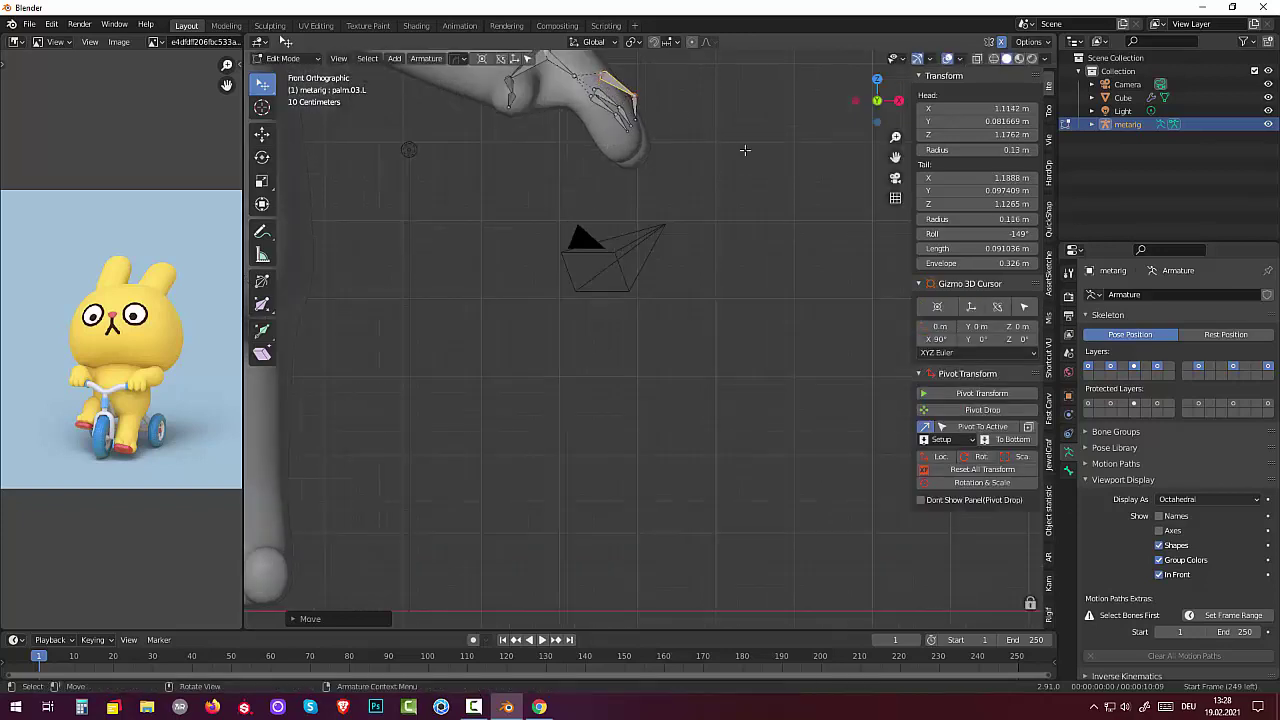
{"action": "key", "text": "r"}
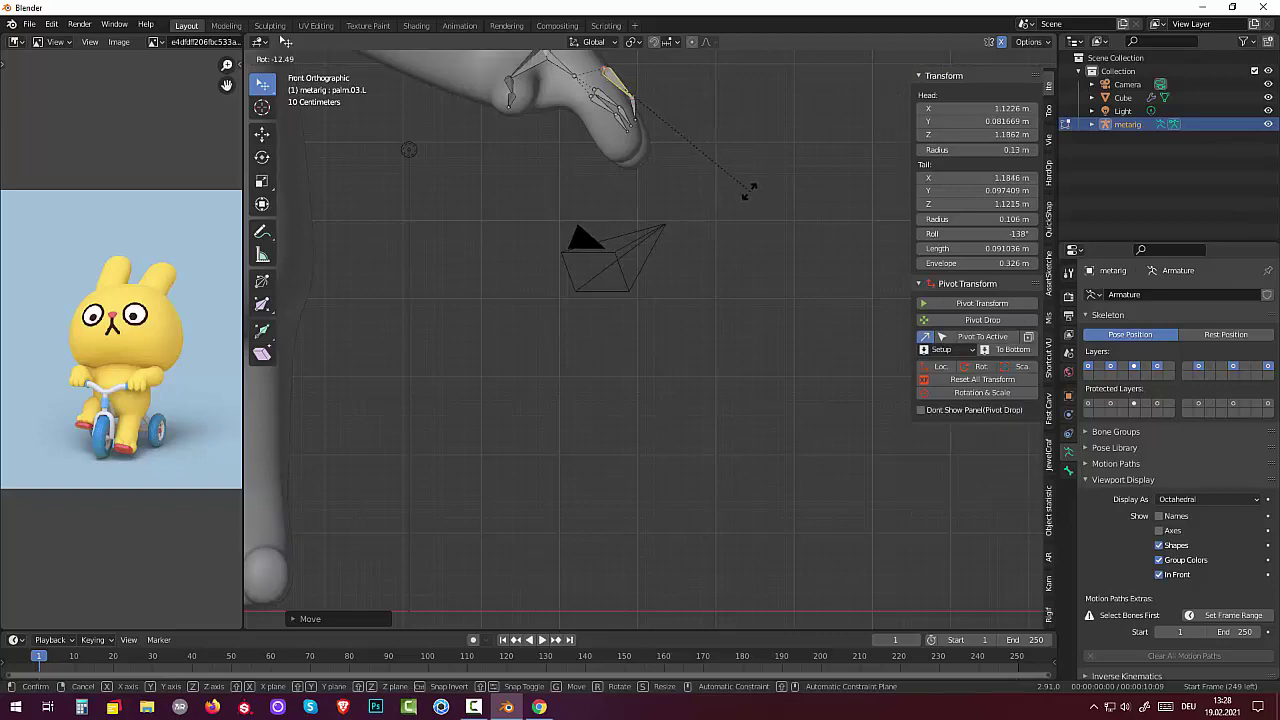
{"action": "left_click", "coordinate": [740, 190]}
{"action": "mouse_move", "coordinate": [738, 175]}
{"action": "middle_mouse_down"}
{"action": "mouse_move", "coordinate": [583, 287]}
{"action": "mouse_move", "coordinate": [391, 206]}
{"action": "middle_mouse_up"}
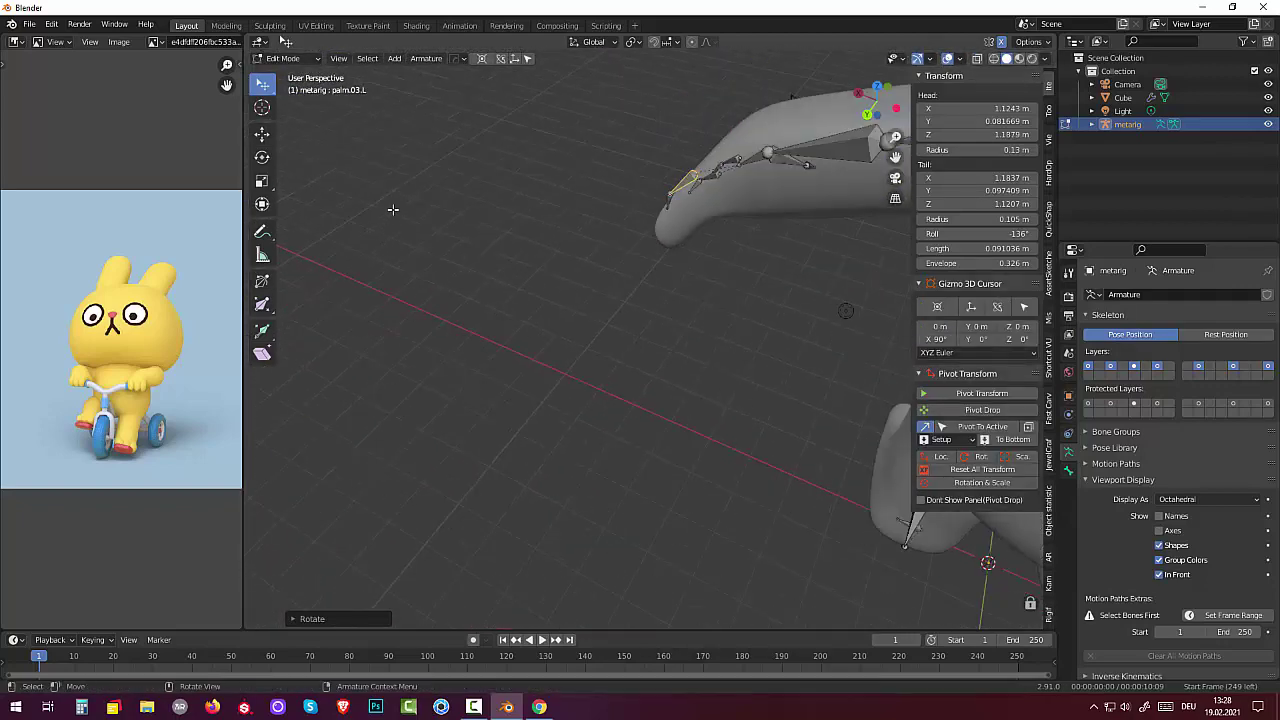
{"action": "middle_click_drag", "start_coordinate": [662, 190], "coordinate": [707, 162]}
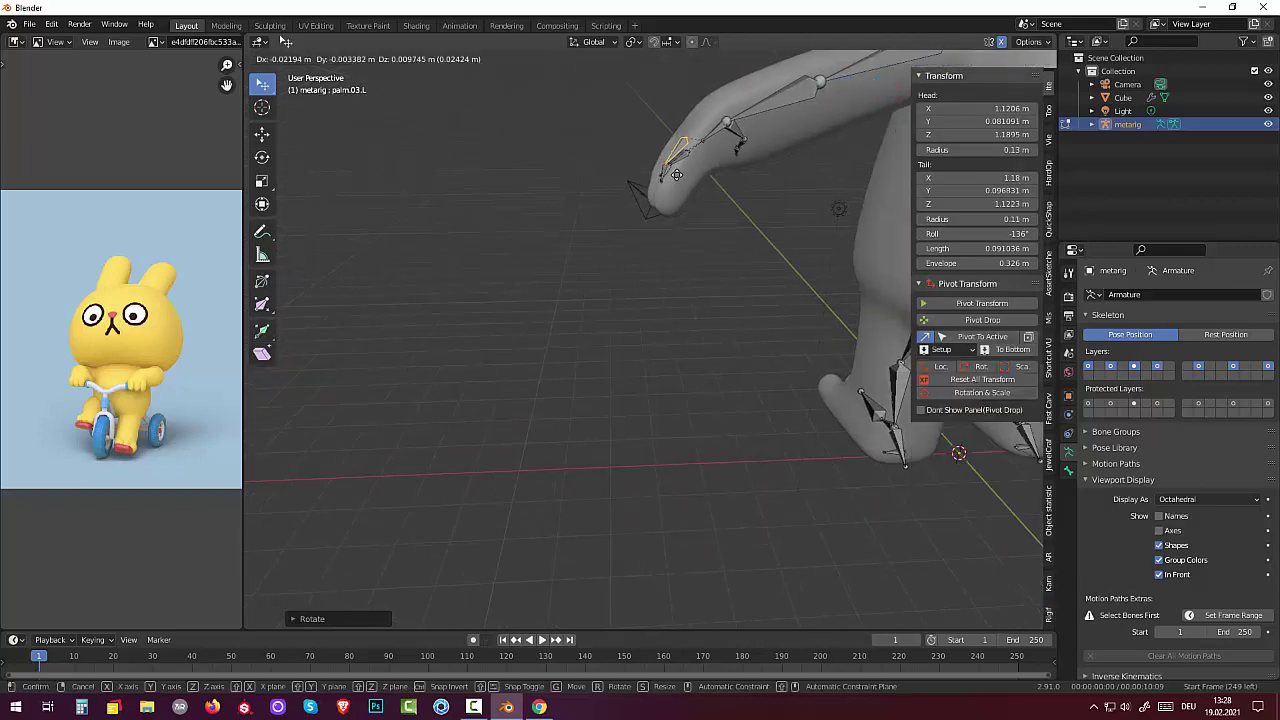
Move f_ring.01.L into the finger, then reposition palm.03.L twice.
{"action": "left_click", "coordinate": [664, 180]}
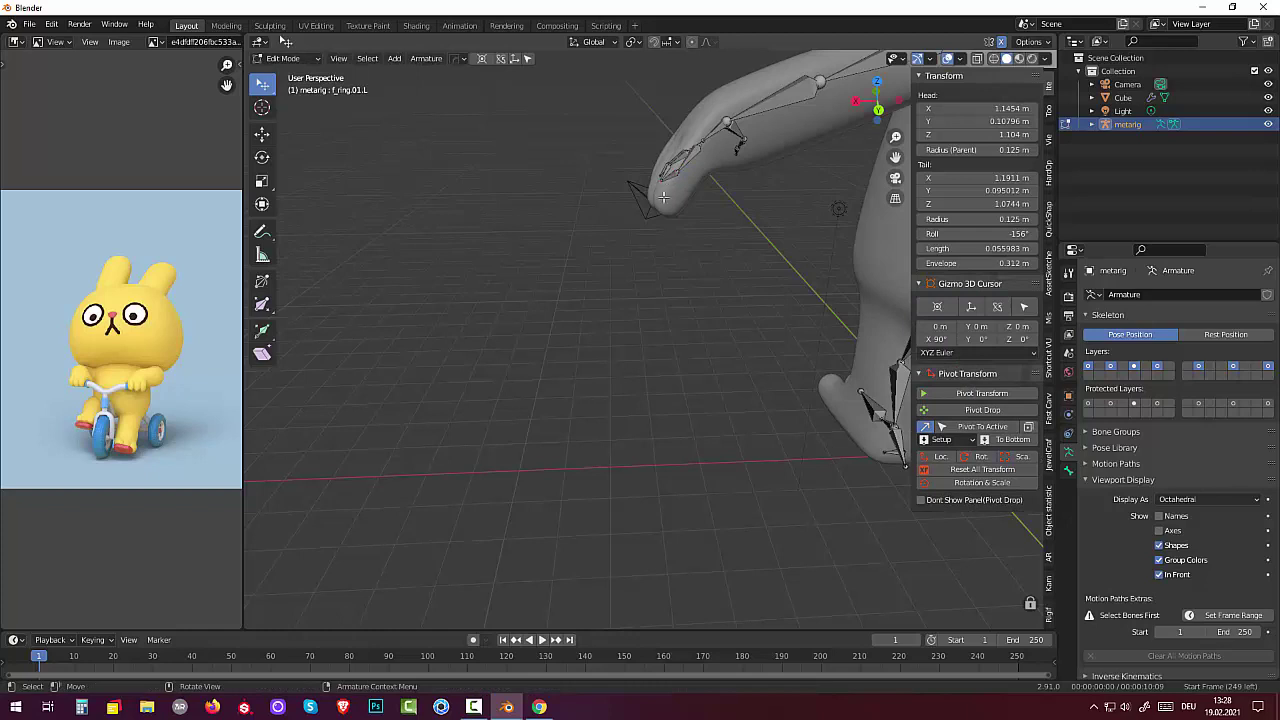
{"action": "middle_click_drag", "start_coordinate": [687, 190], "coordinate": [692, 230]}
{"action": "key", "text": "g"}
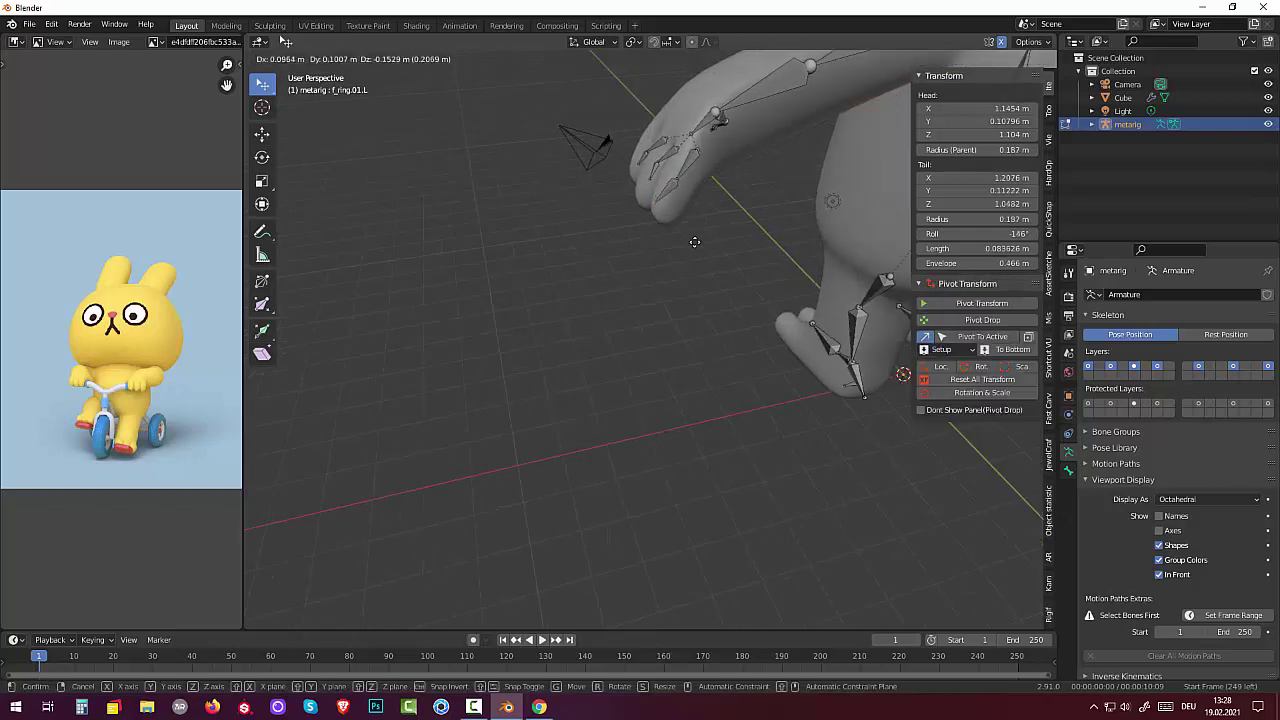
{"action": "left_click", "coordinate": [698, 221]}
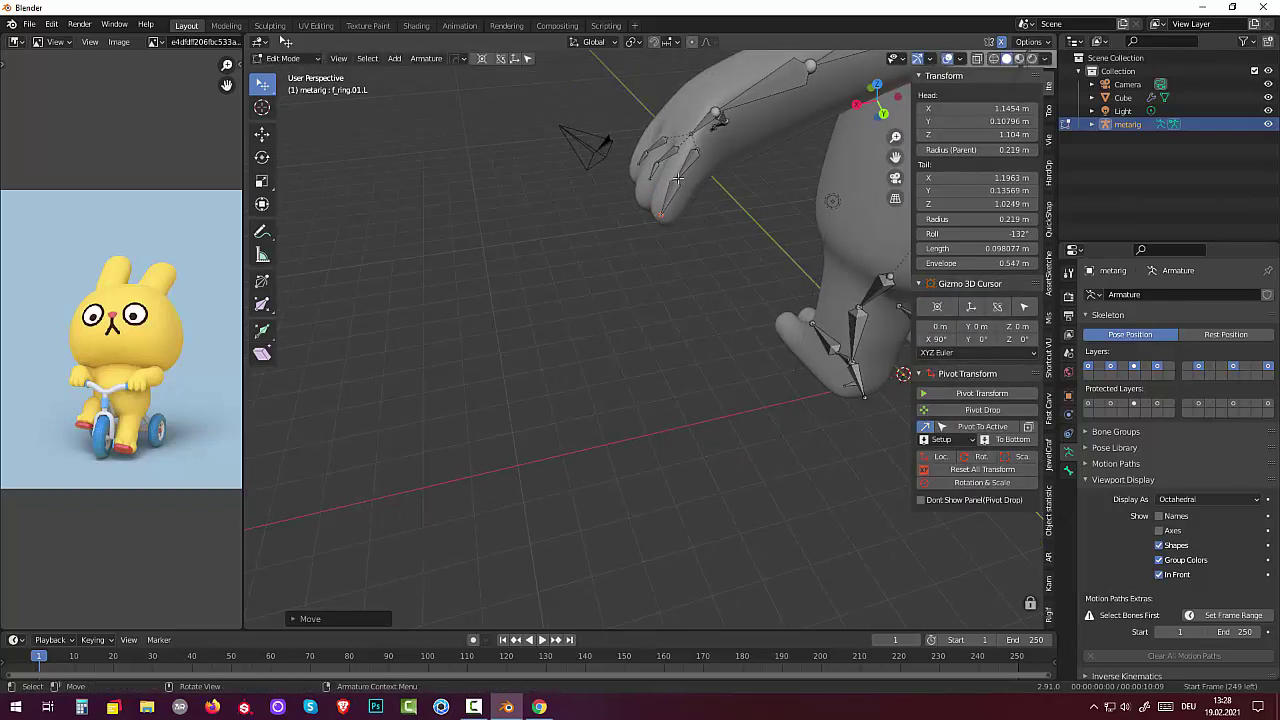
{"action": "left_click", "coordinate": [676, 188]}
{"action": "key", "text": "g"}
{"action": "left_click", "coordinate": [676, 190]}
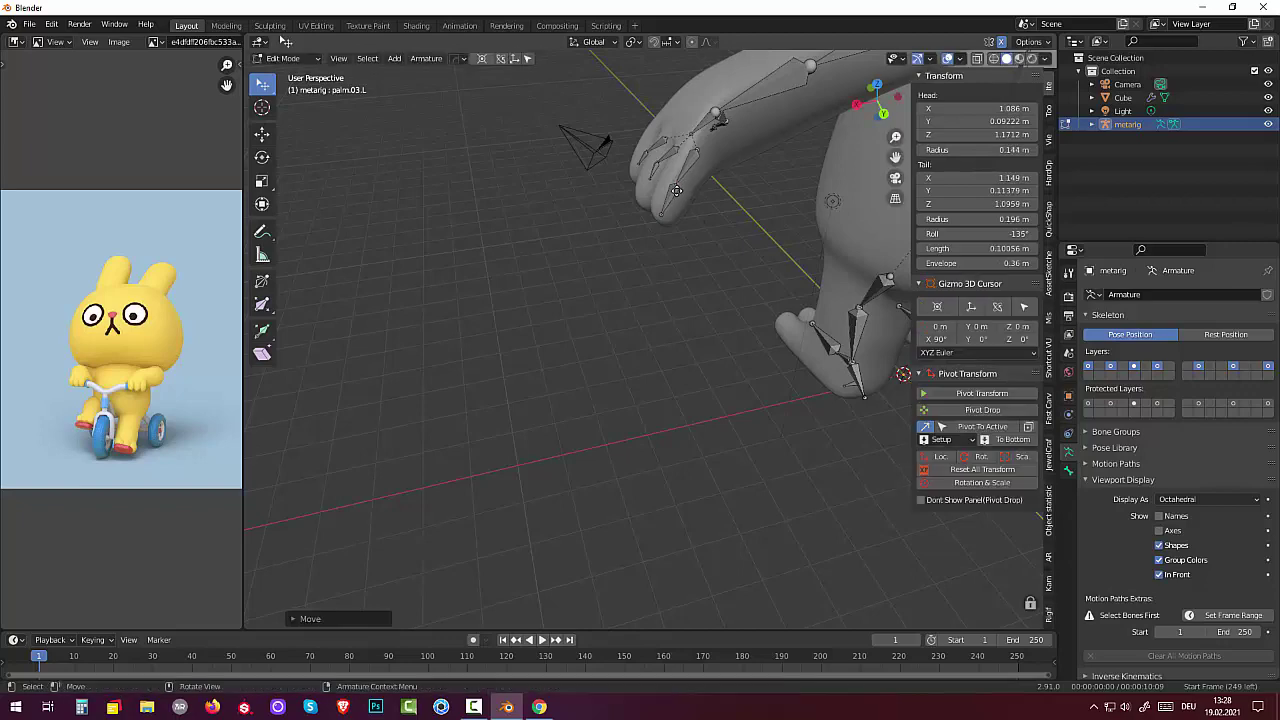
{"action": "mouse_move", "coordinate": [676, 190]}
{"action": "middle_mouse_down"}
{"action": "mouse_move", "coordinate": [806, 227]}
{"action": "mouse_move", "coordinate": [663, 171]}
{"action": "middle_mouse_up"}
{"action": "key", "text": "g"}
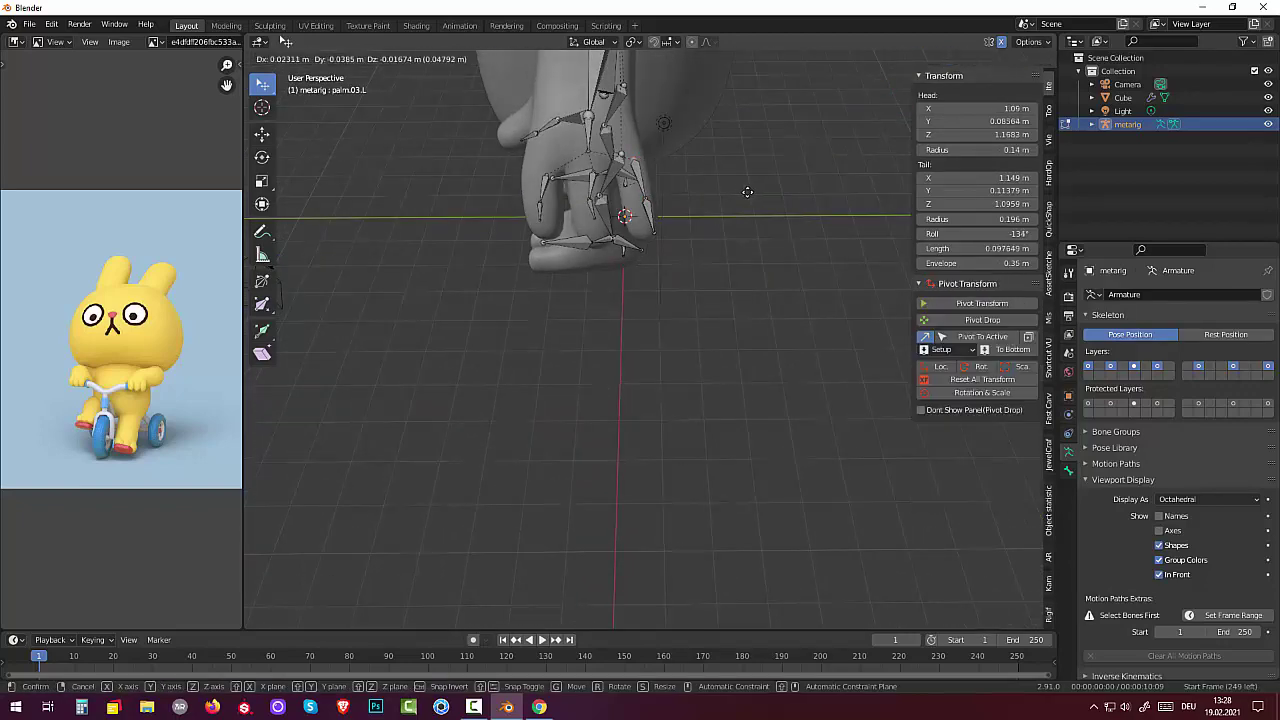
{"action": "left_click", "coordinate": [753, 191]}
Lower f_ring.01.L to head X 1.1354, Z 1.0998 m with length 0.083432 m.
{"action": "mouse_move", "coordinate": [753, 191]}
{"action": "middle_mouse_down"}
{"action": "mouse_move", "coordinate": [821, 160]}
{"action": "mouse_move", "coordinate": [669, 144]}
{"action": "mouse_move", "coordinate": [865, 100]}
{"action": "mouse_move", "coordinate": [423, 284]}
{"action": "mouse_move", "coordinate": [454, 303]}
{"action": "mouse_move", "coordinate": [523, 303]}
{"action": "middle_mouse_up"}
{"action": "left_click", "coordinate": [645, 252]}
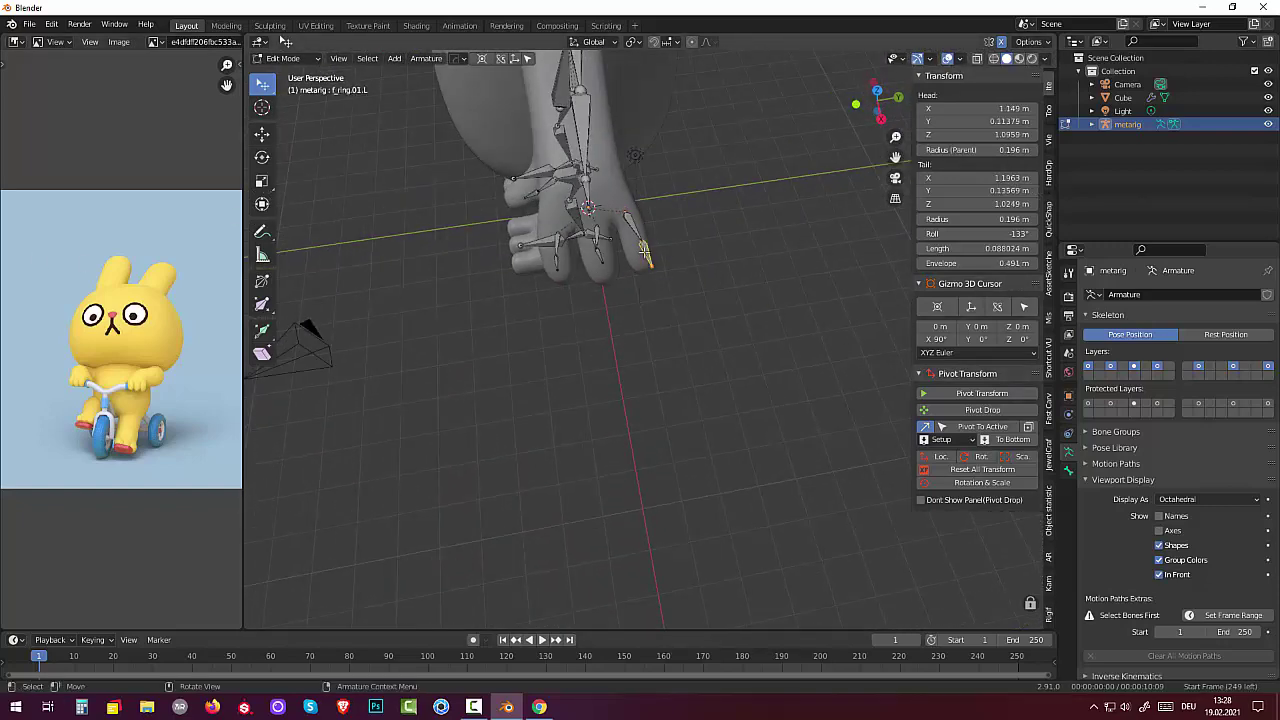
{"action": "key", "text": "g"}
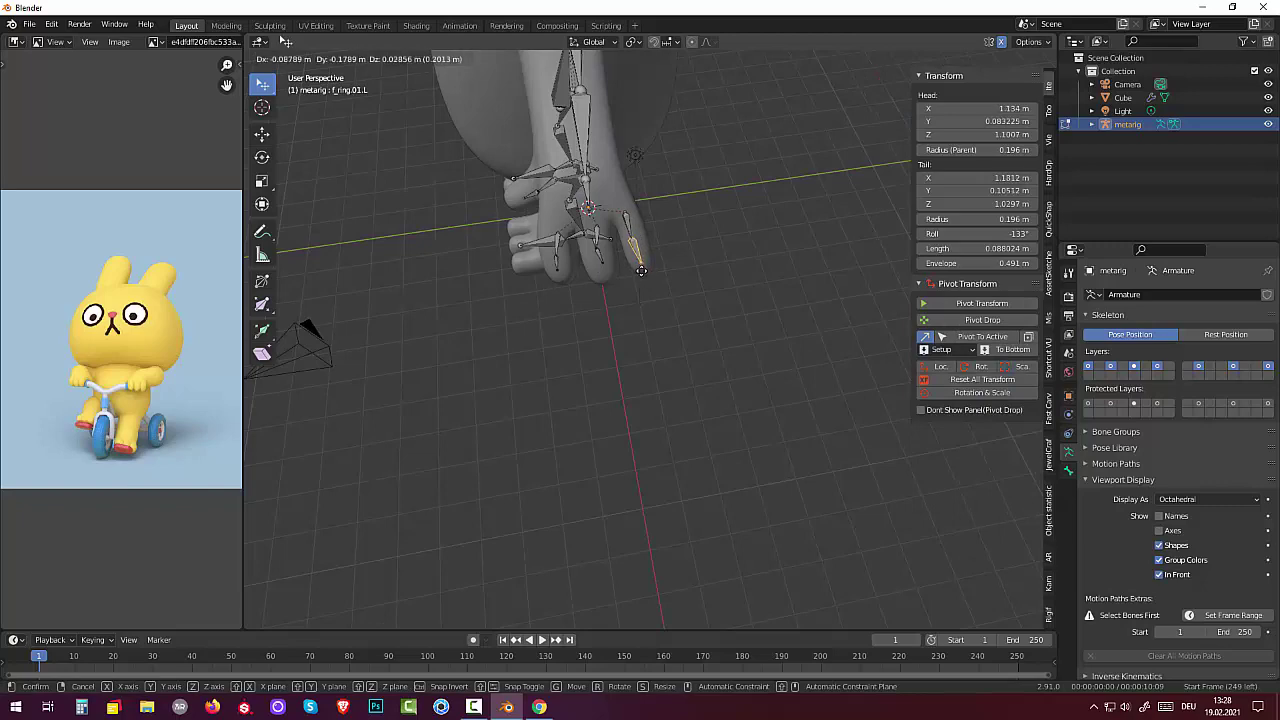
{"action": "left_click", "coordinate": [637, 265]}
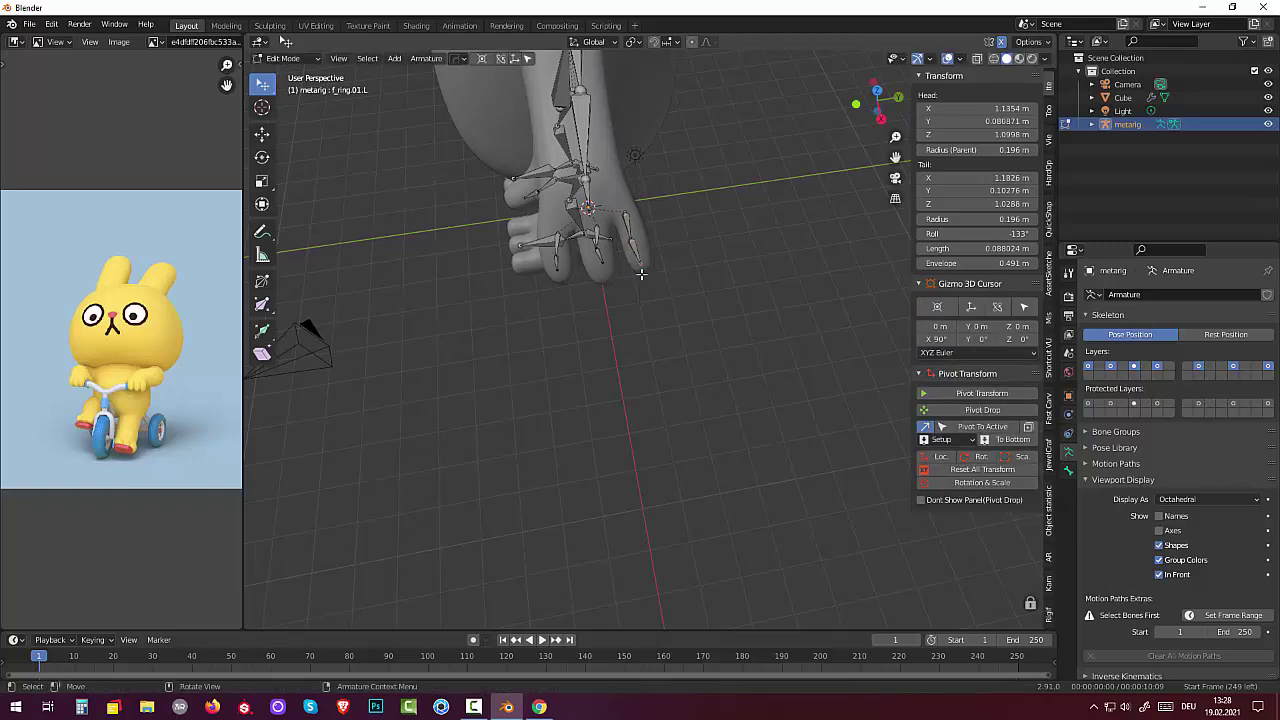
{"action": "key", "text": "g"}
{"action": "left_click", "coordinate": [592, 244]}
{"action": "middle_click_drag", "start_coordinate": [592, 244], "coordinate": [569, 200]}
Scale palm.01.L and move its tail down into the index finger.
{"action": "left_click", "coordinate": [570, 197]}
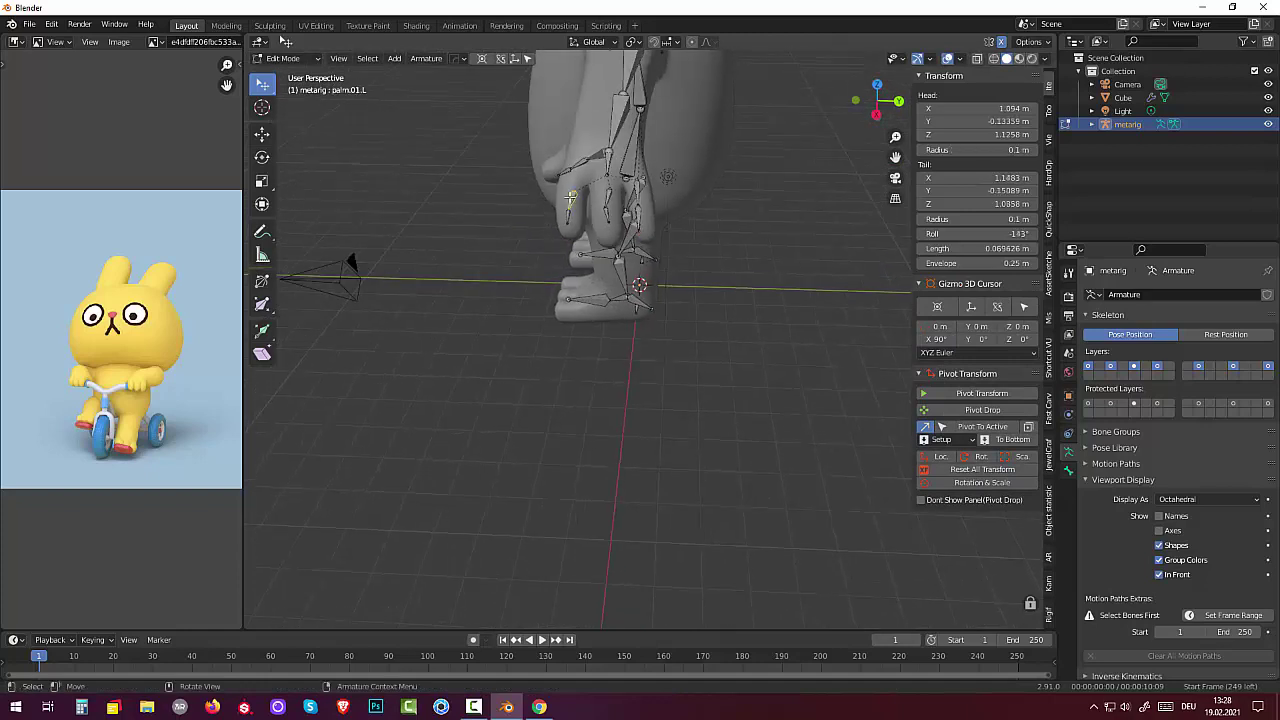
{"action": "key", "text": "s"}
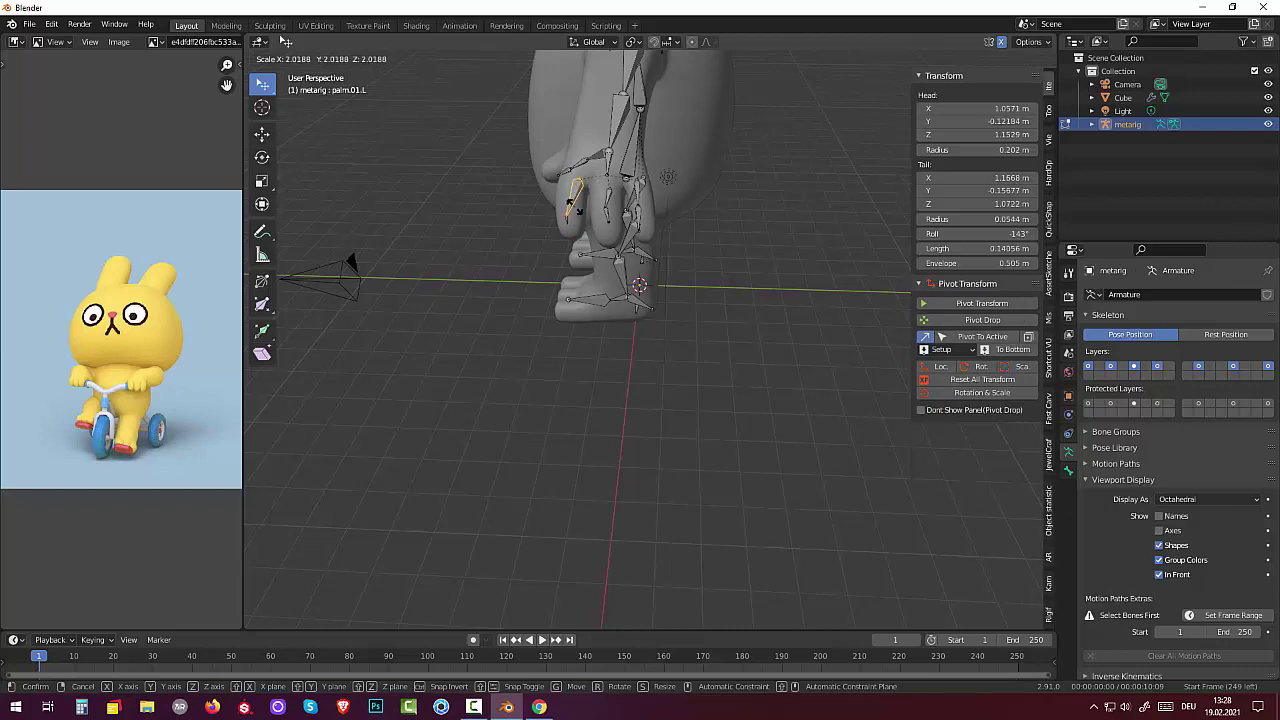
{"action": "left_click", "coordinate": [574, 205]}
{"action": "middle_click_drag", "start_coordinate": [574, 205], "coordinate": [633, 221]}
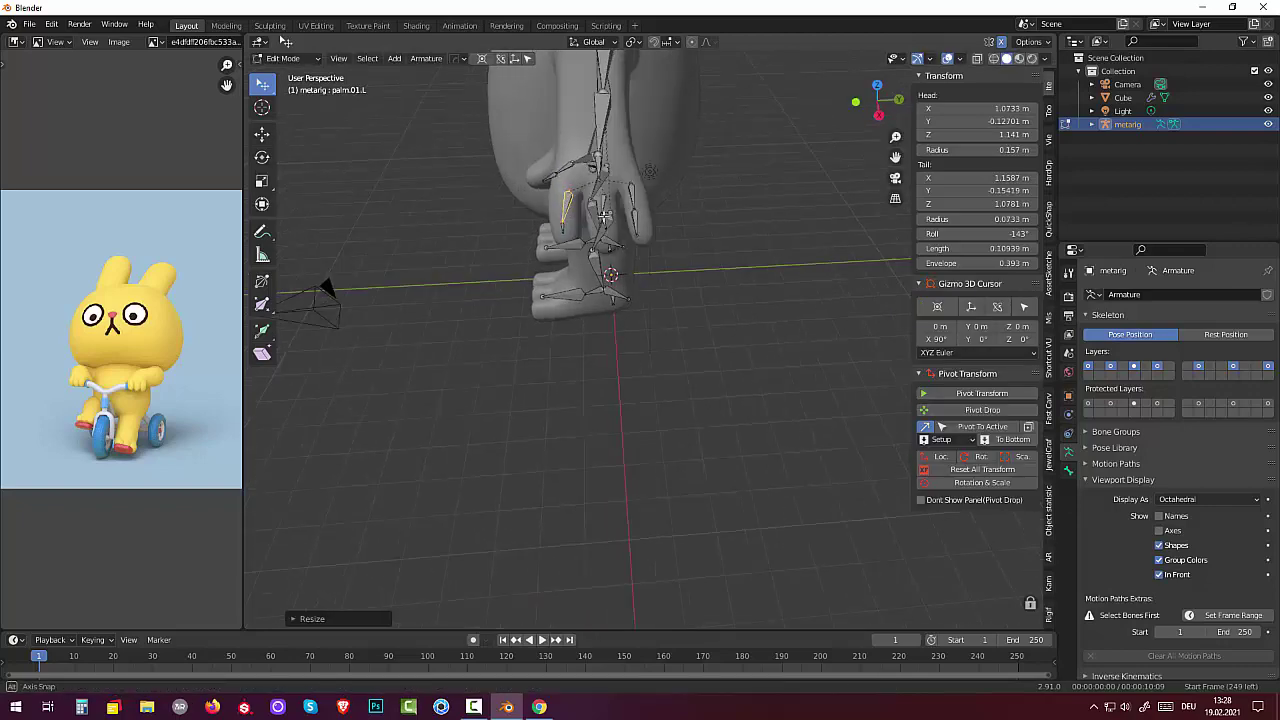
{"action": "key", "text": "g"}
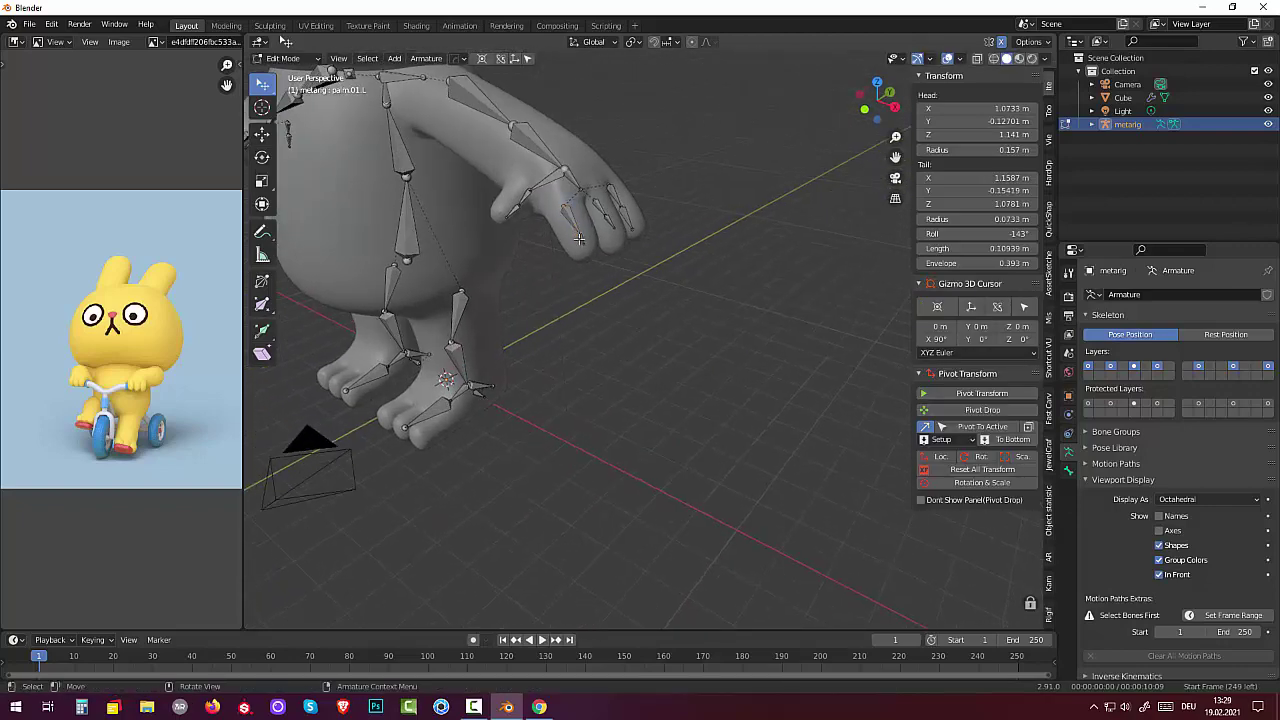
{"action": "left_click", "coordinate": [581, 250]}
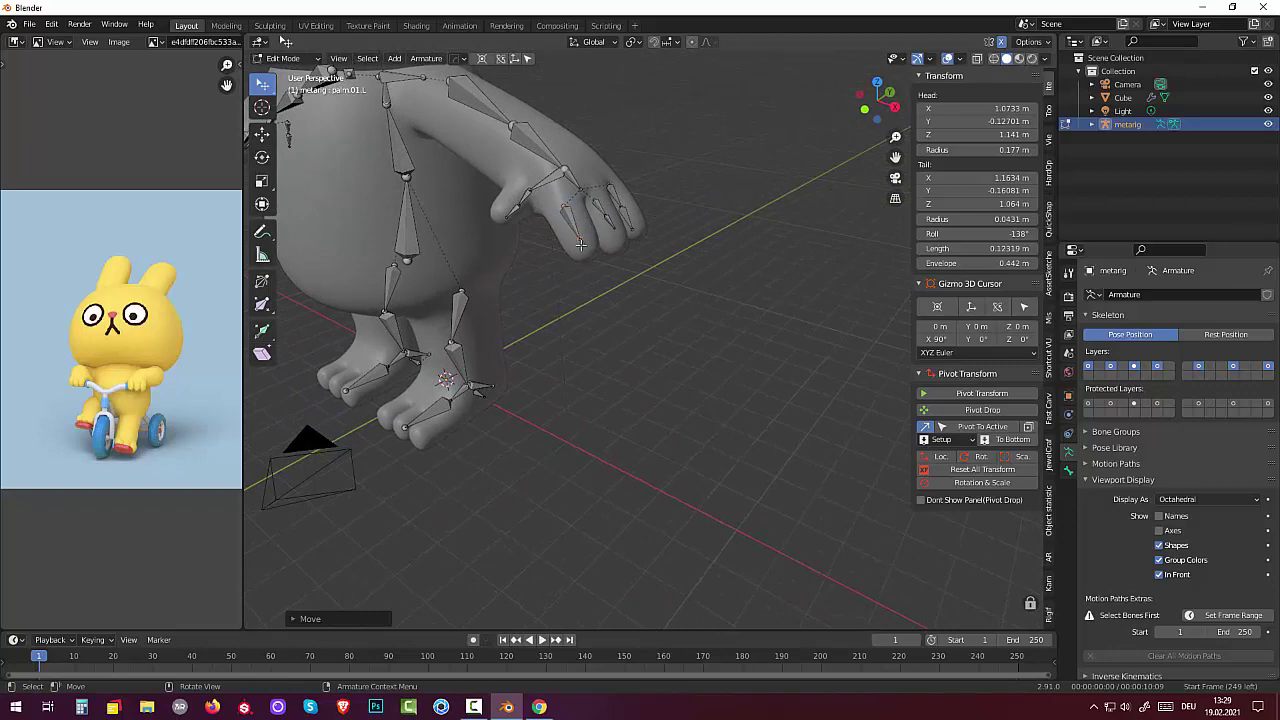
Shrink palm.01.L to 0.073415 m, tail at X 1.1494, Z 1.0769 m.
{"action": "left_click", "coordinate": [580, 243]}
{"action": "scroll", "coordinate": [585, 251], "scroll_direction": "up", "scroll_amount": 2}
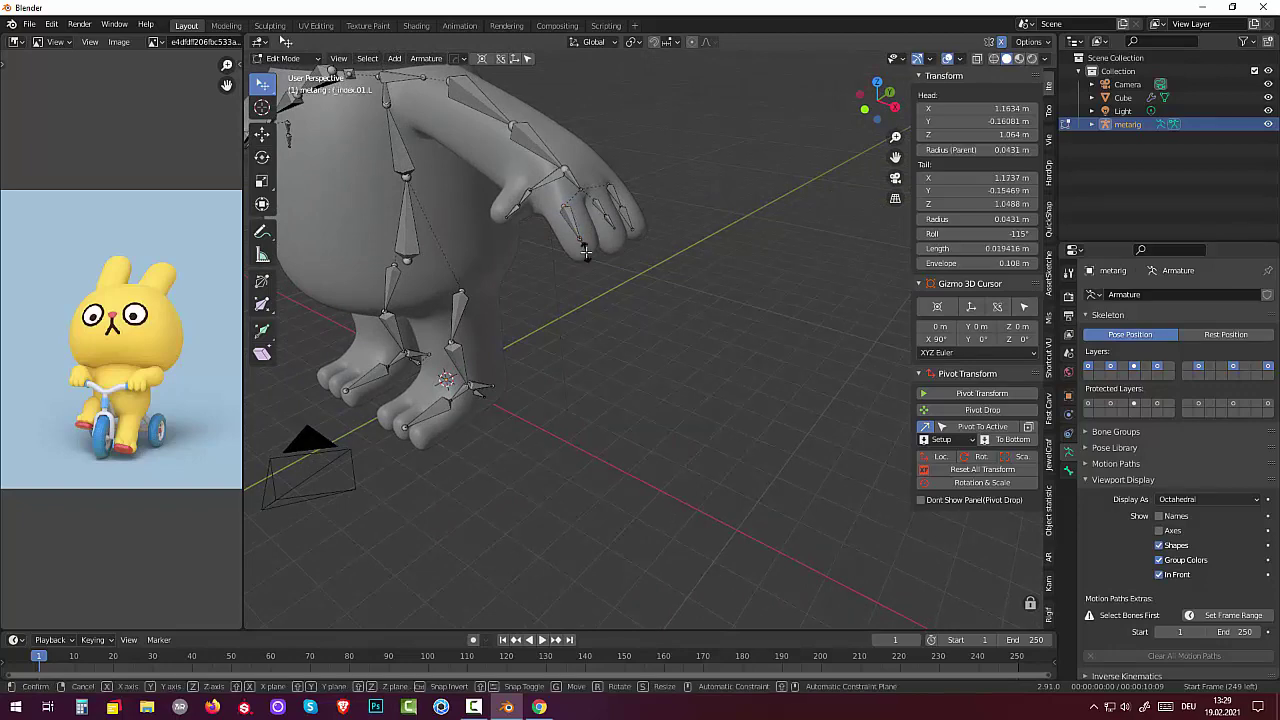
{"action": "scroll", "coordinate": [584, 266], "scroll_direction": "up", "scroll_amount": 2}
{"action": "scroll", "coordinate": [584, 268], "scroll_direction": "up", "scroll_amount": 2}
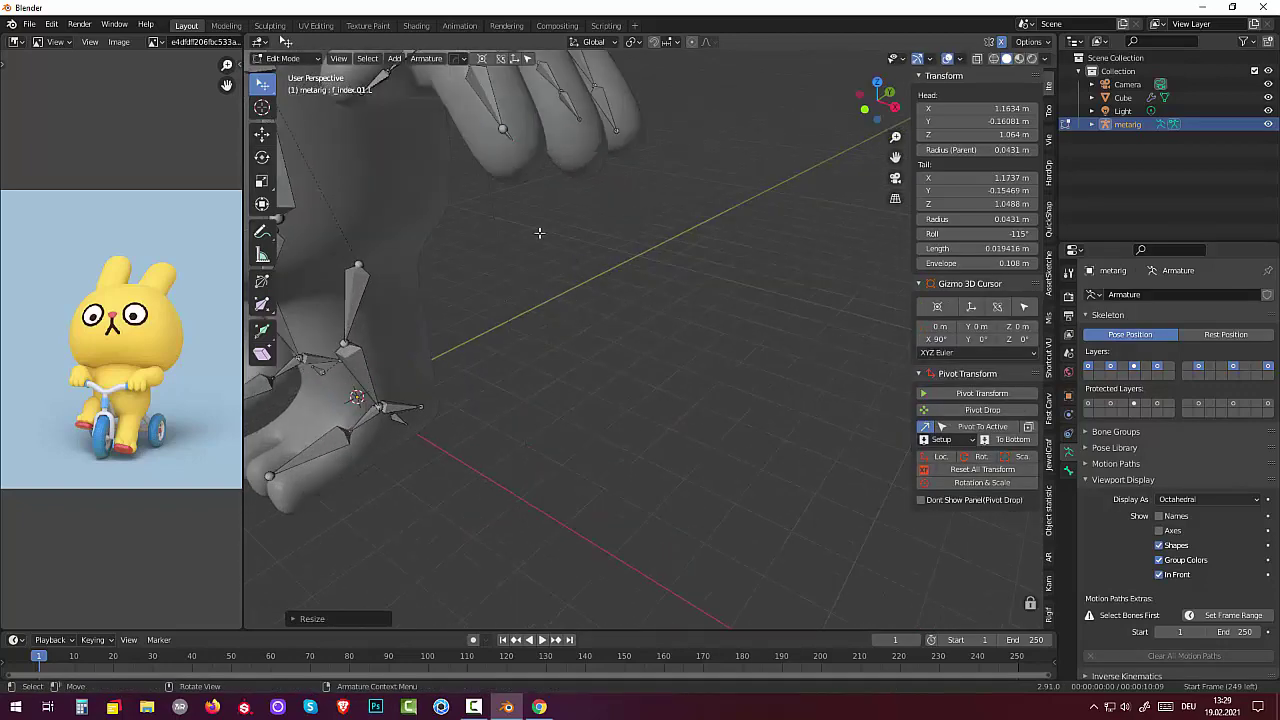
{"action": "left_click", "coordinate": [503, 130]}
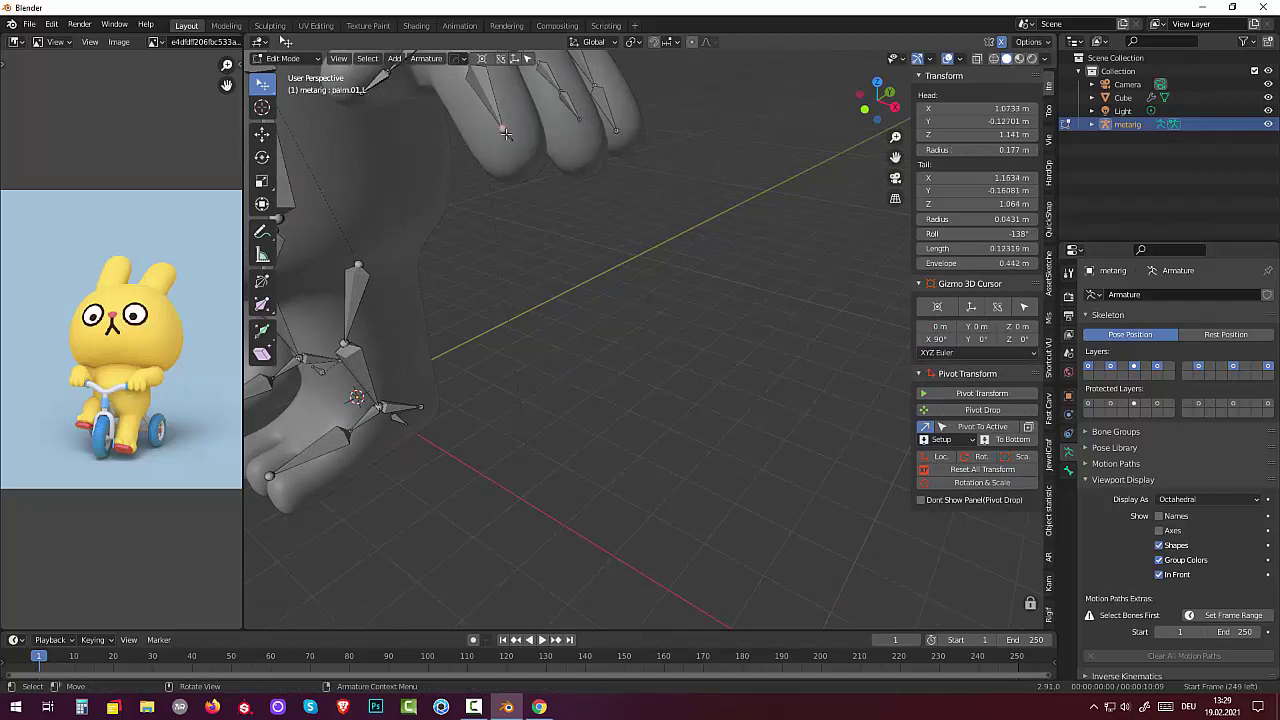
{"action": "left_click", "coordinate": [508, 135]}
{"action": "left_click", "coordinate": [507, 133]}
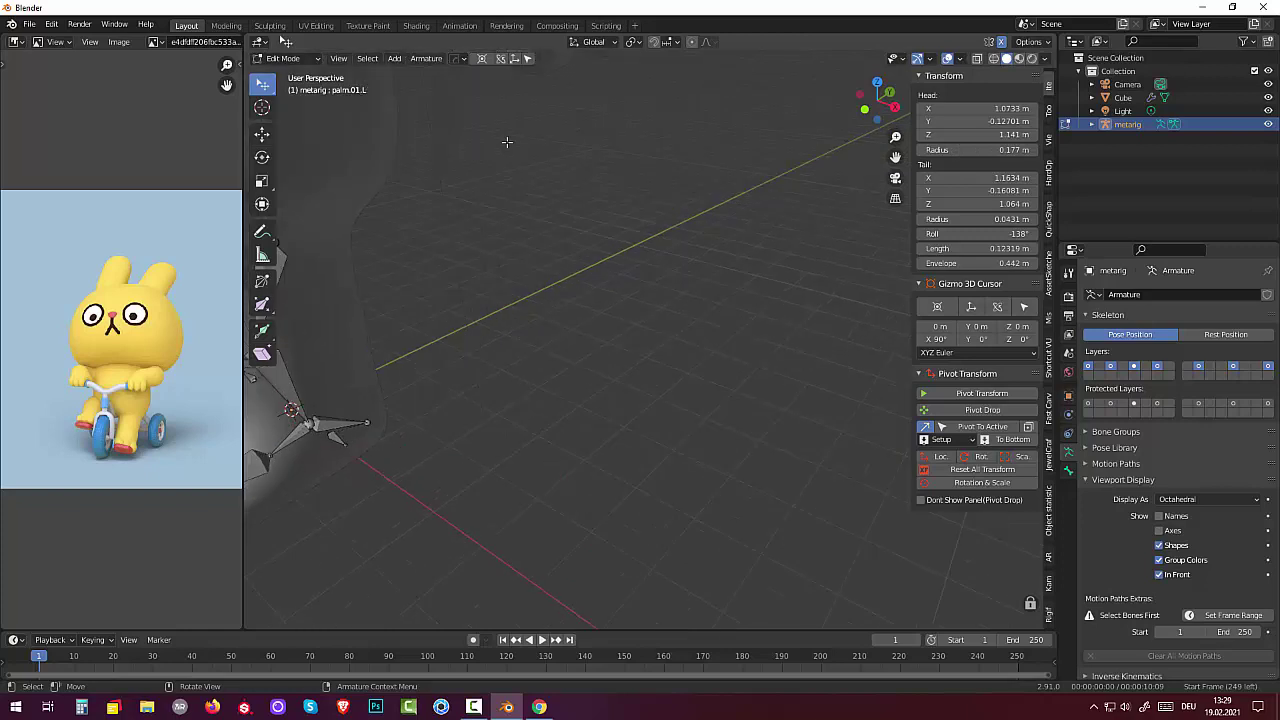
{"action": "middle_click_drag", "start_coordinate": [509, 137], "coordinate": [591, 355], "text": "shift"}
{"action": "left_click", "coordinate": [527, 310]}
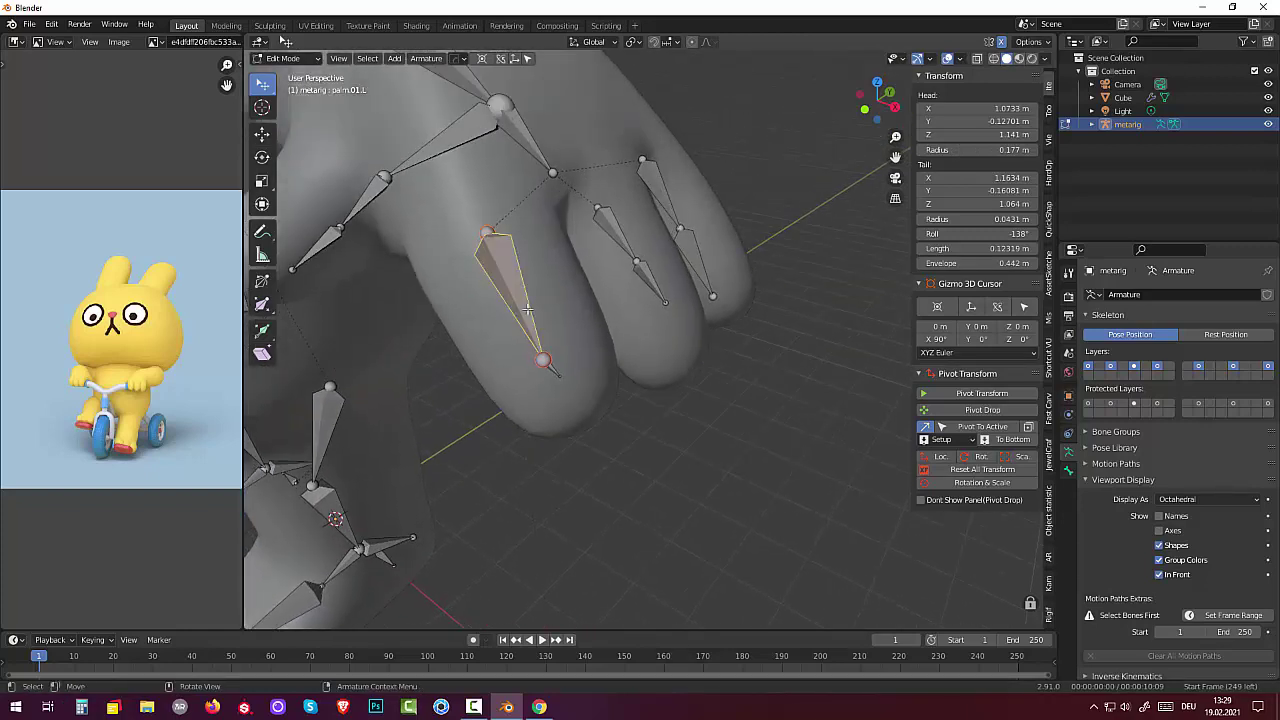
{"action": "key", "text": "s"}
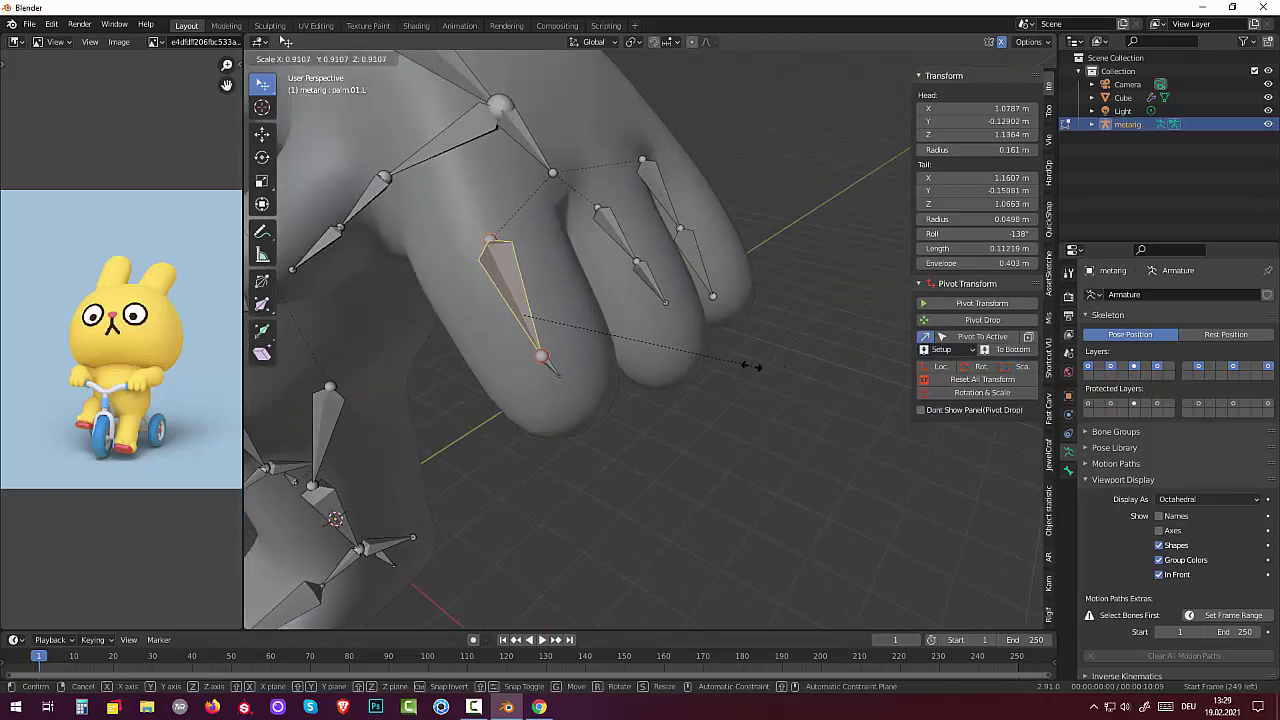
{"action": "left_click", "coordinate": [684, 315]}
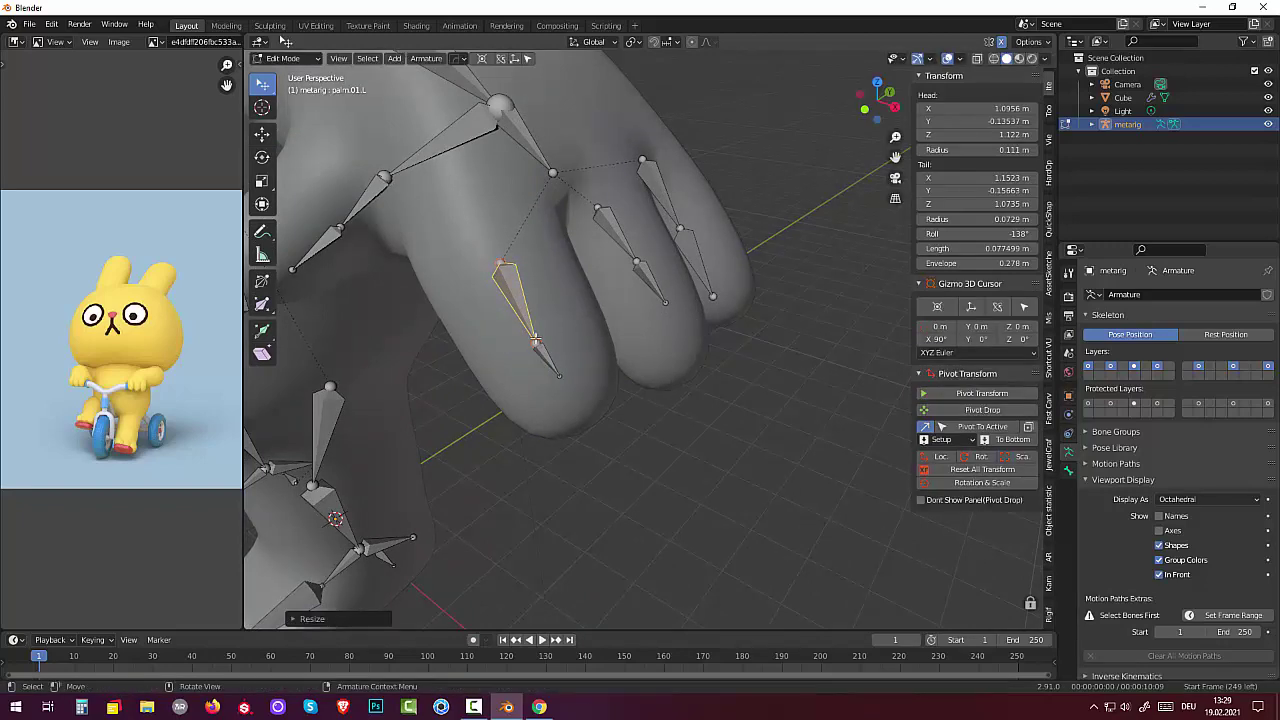
Scale f_index.01.L larger so it fills the index finger.
{"action": "left_click", "coordinate": [548, 355]}
{"action": "key", "text": "s"}
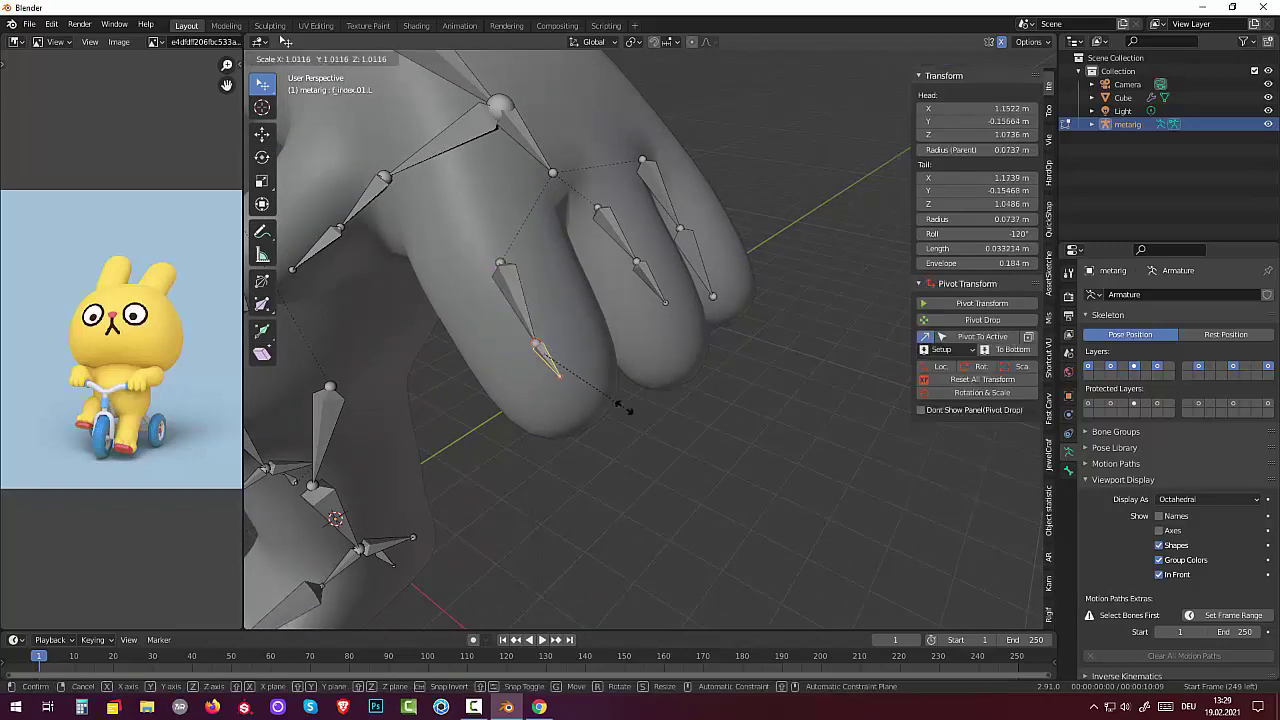
{"action": "left_click", "coordinate": [652, 422]}
{"action": "middle_click_drag", "start_coordinate": [652, 400], "coordinate": [728, 181]}
{"action": "left_click", "coordinate": [736, 164]}
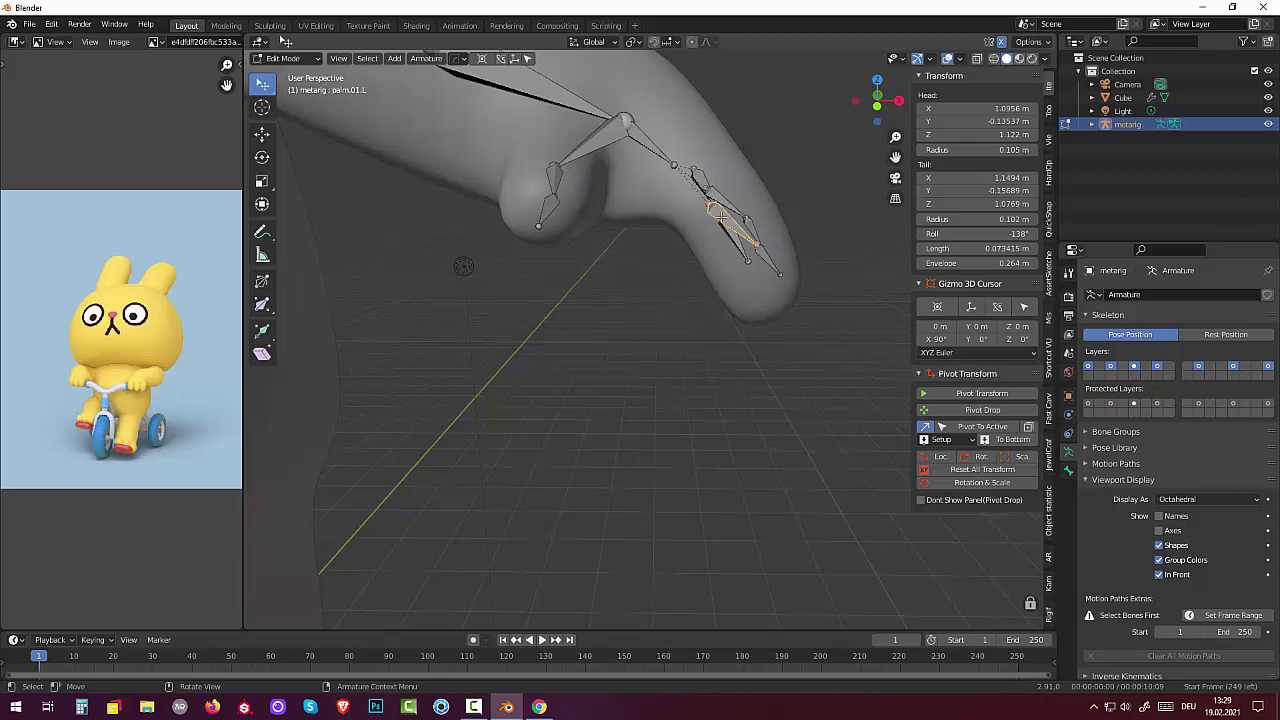
Move palm.01.L and palm.02.L into the hand, then nudge palm.02.L slightly from another angle.
{"action": "key", "text": "g"}
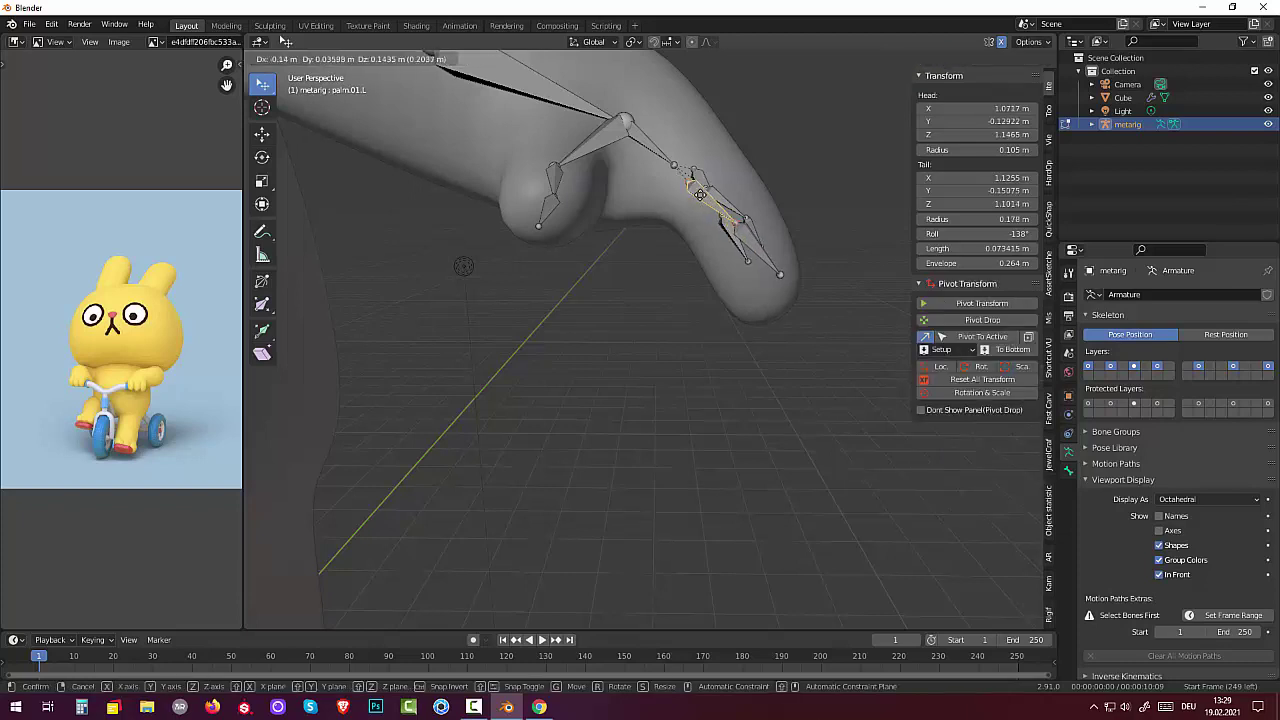
{"action": "left_click", "coordinate": [702, 192]}
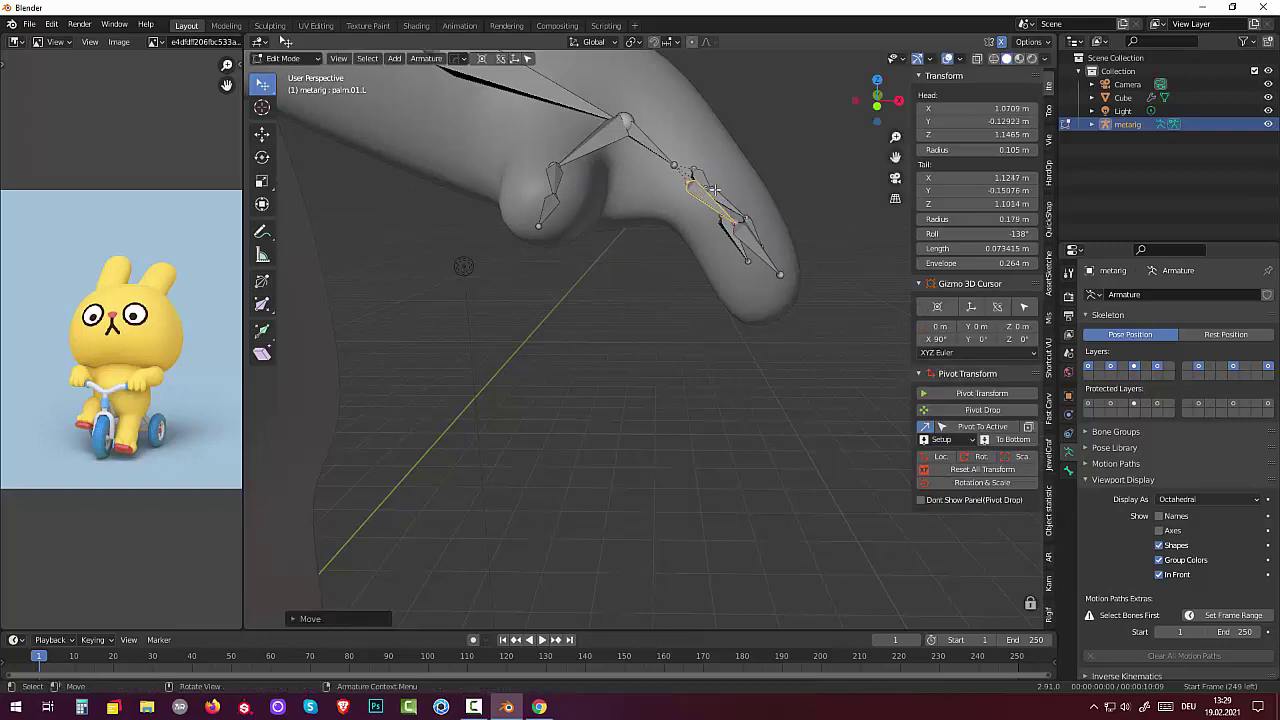
{"action": "left_click", "coordinate": [713, 190]}
{"action": "key", "text": "g"}
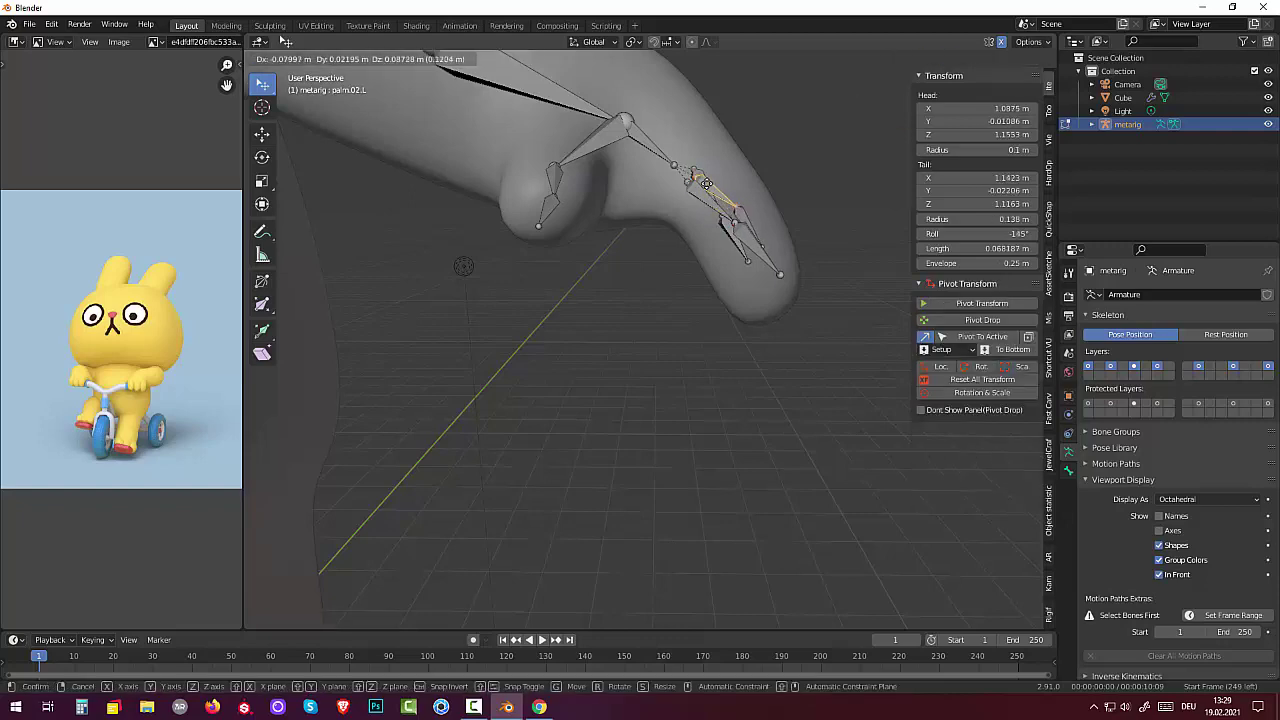
{"action": "left_click", "coordinate": [706, 184]}
{"action": "middle_click_drag", "start_coordinate": [706, 184], "coordinate": [535, 243]}
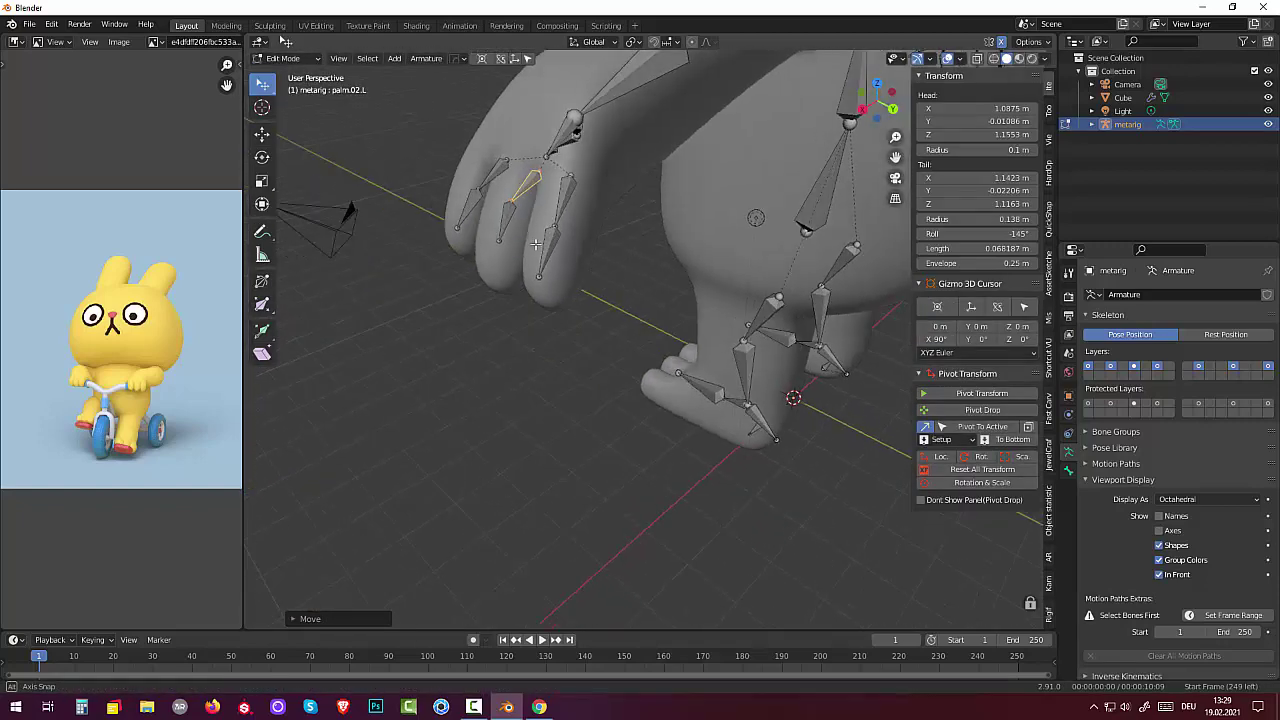
{"action": "key", "text": "g"}
{"action": "left_click", "coordinate": [541, 211]}
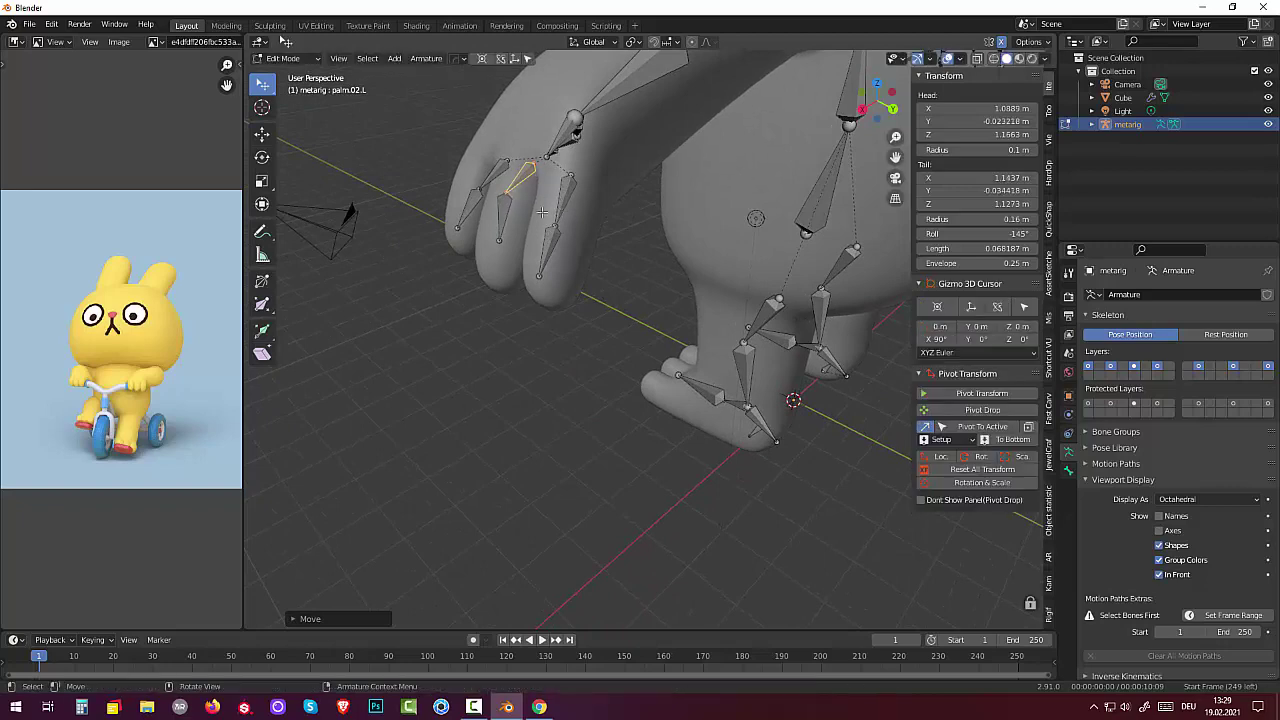
Place the end of the middle finger's first bone inside the middle finger.
{"action": "left_click", "coordinate": [503, 242]}
{"action": "middle_click_drag", "start_coordinate": [514, 266], "coordinate": [484, 266]}
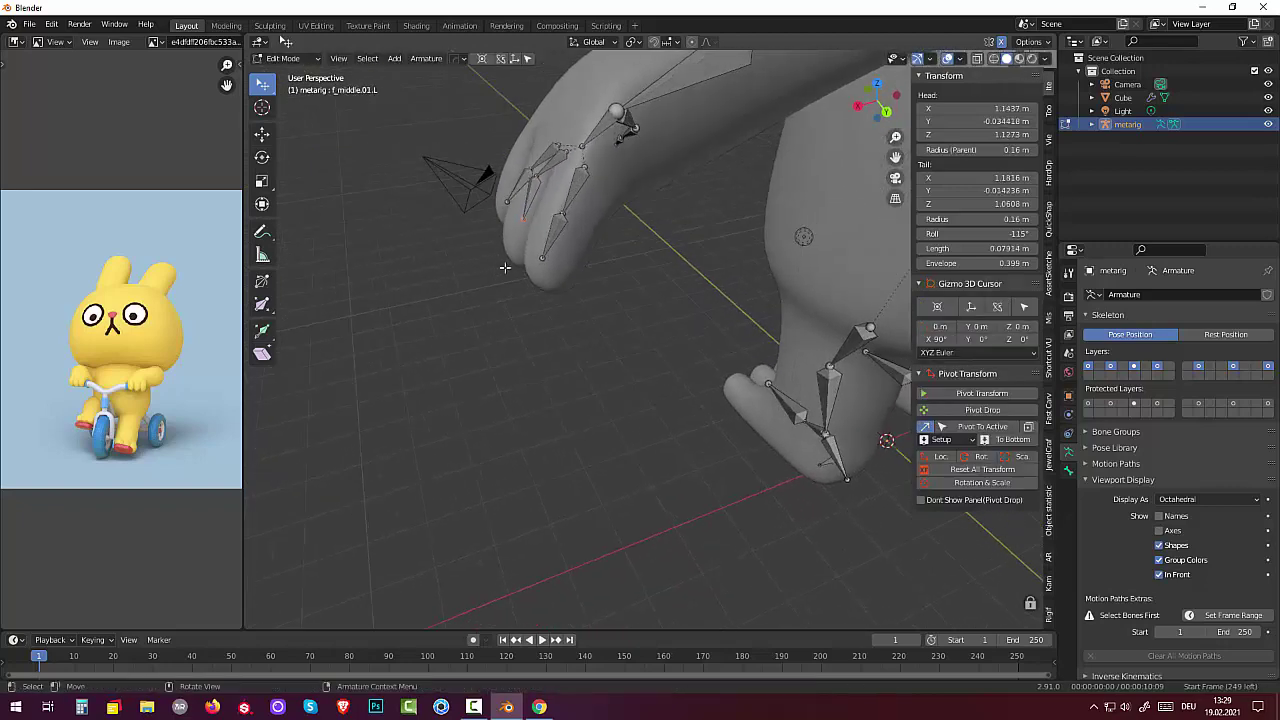
{"action": "key", "text": "g"}
{"action": "left_click", "coordinate": [534, 234]}
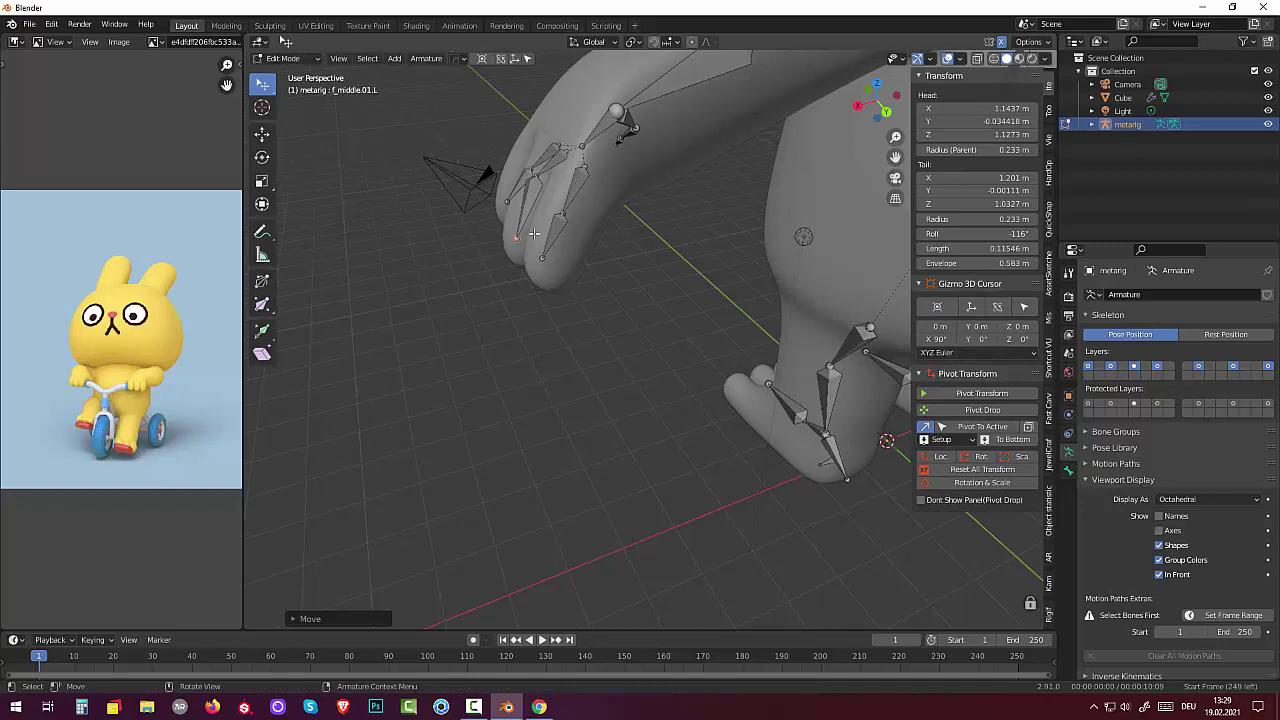
Refine the second and first palm bone positions from a front view of the hand.
{"action": "left_click", "coordinate": [535, 178]}
{"action": "key", "text": "g"}
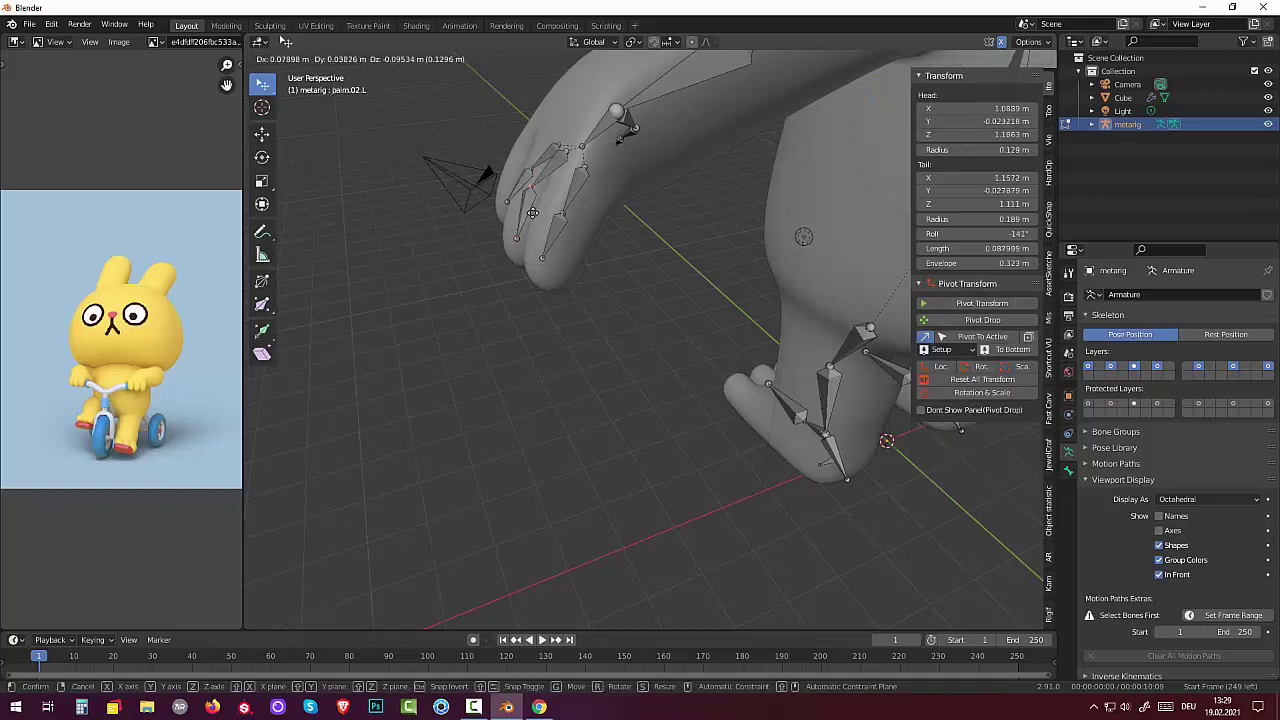
{"action": "left_click", "coordinate": [532, 213]}
{"action": "mouse_move", "coordinate": [532, 213]}
{"action": "middle_mouse_down"}
{"action": "mouse_move", "coordinate": [677, 265]}
{"action": "mouse_move", "coordinate": [397, 282]}
{"action": "middle_mouse_up"}
{"action": "left_click", "coordinate": [422, 262]}
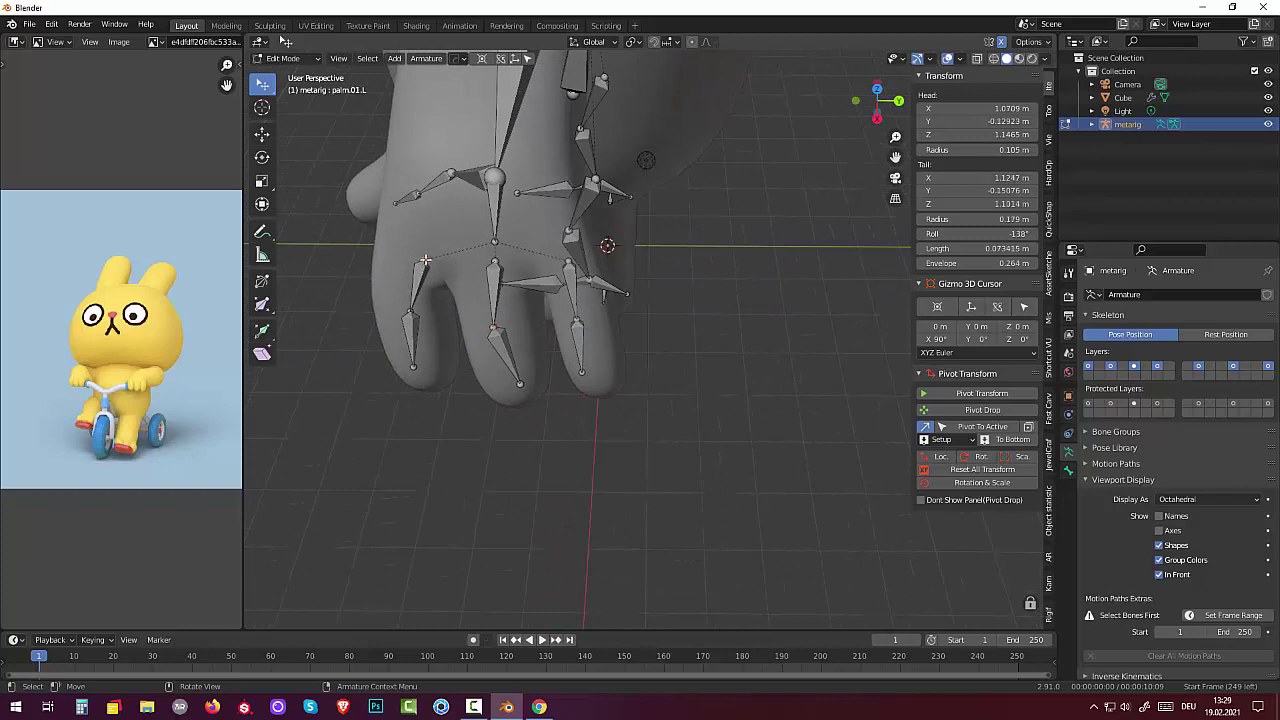
{"action": "key", "text": "g"}
{"action": "left_click", "coordinate": [411, 261]}
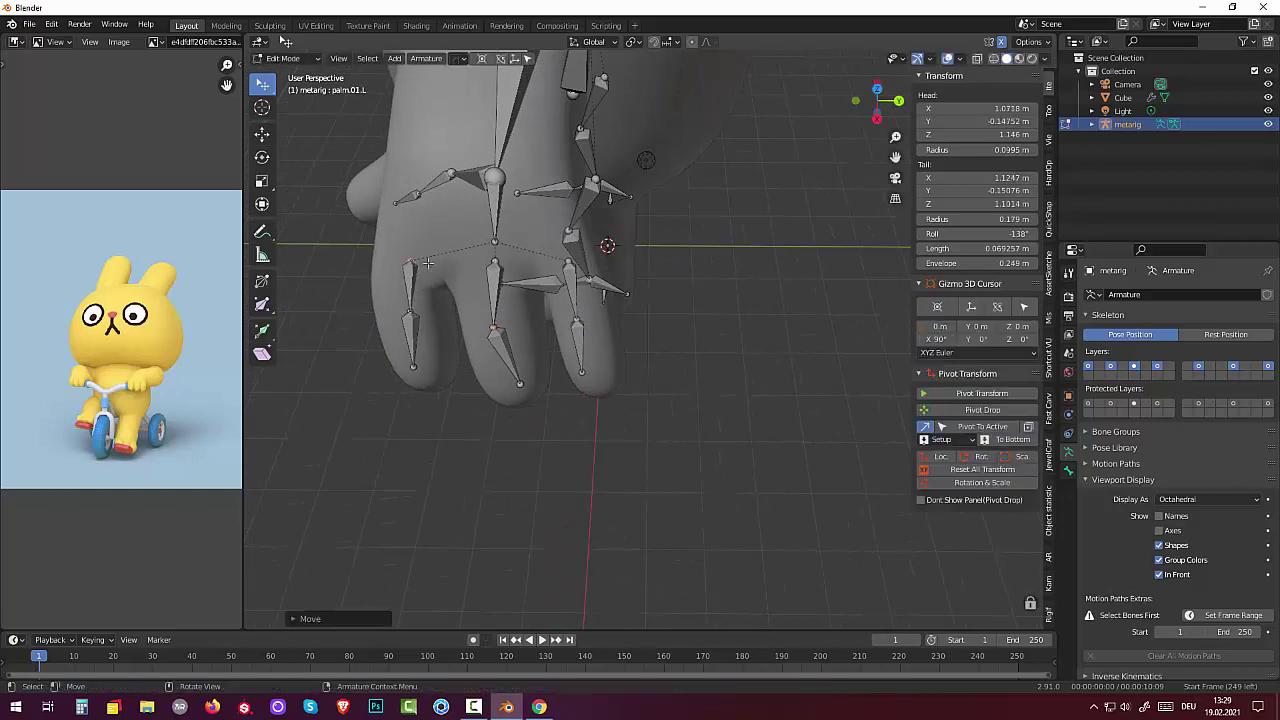
Drop f_middle.01.L inside the finger so it extends to X 1.2011, Z 1.0327 m.
{"action": "left_click", "coordinate": [584, 372]}
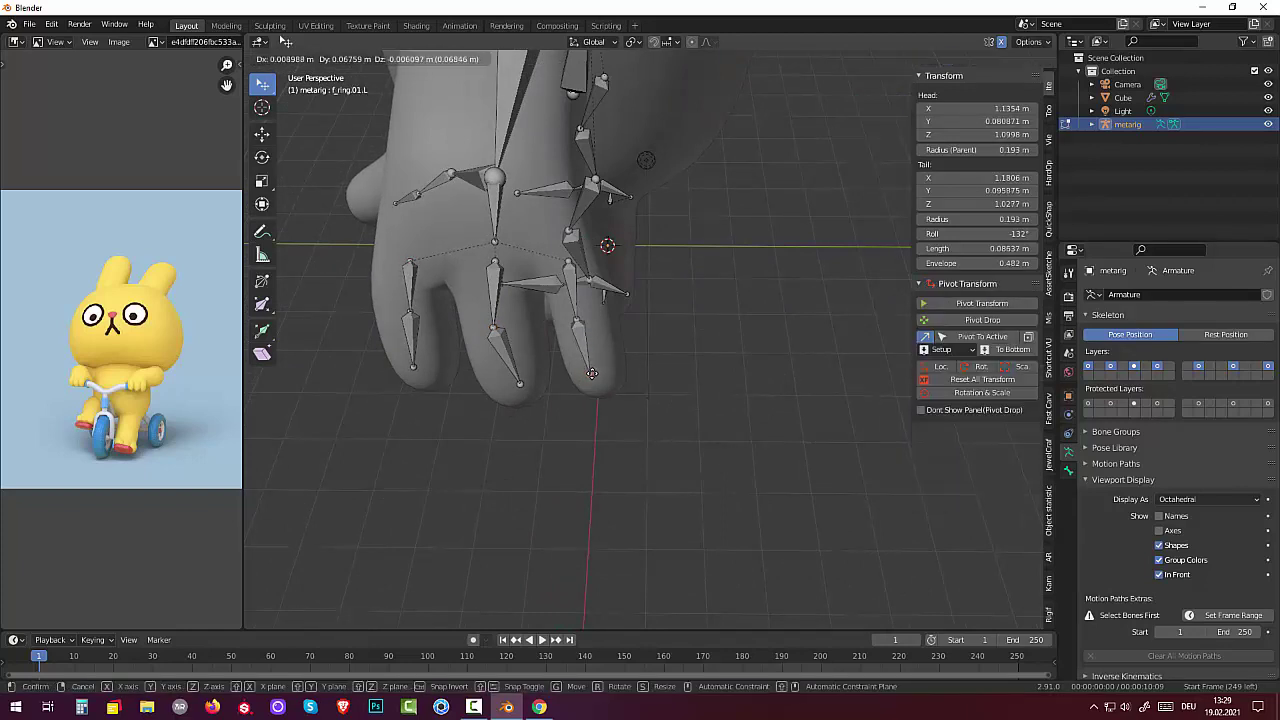
{"action": "left_click", "coordinate": [518, 388]}
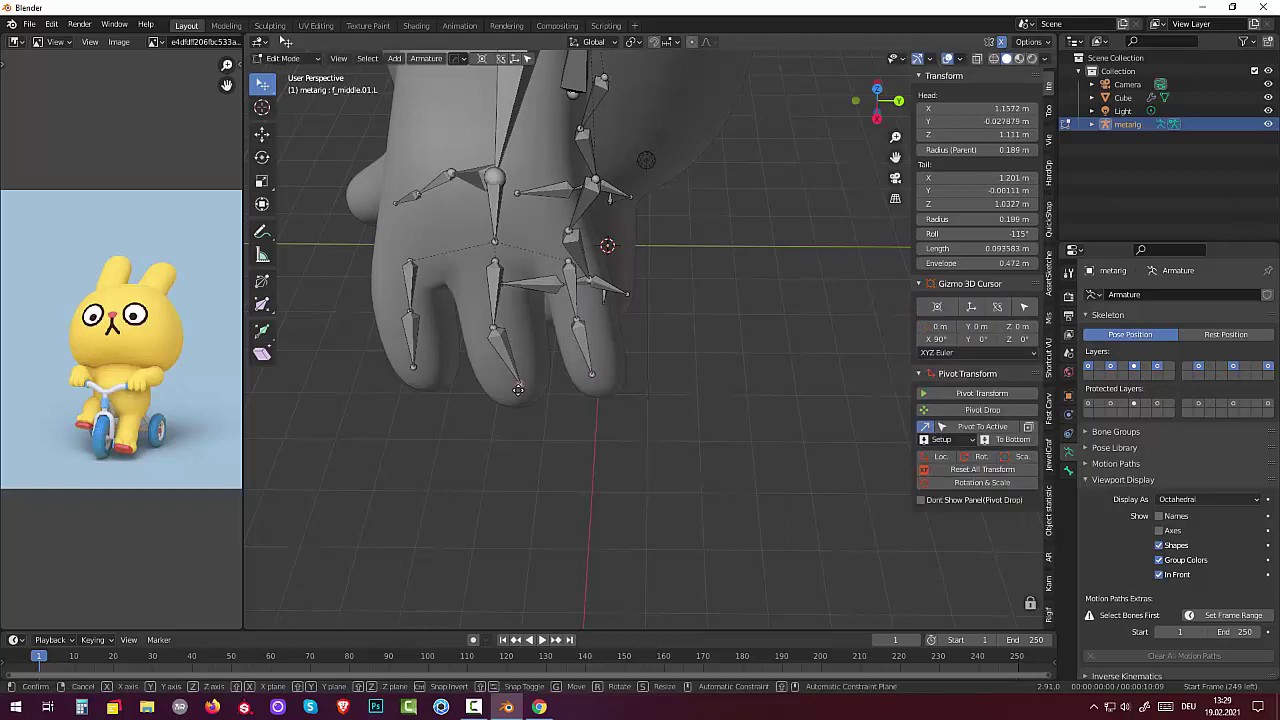
{"action": "key", "text": "g"}
{"action": "left_click", "coordinate": [513, 390]}
{"action": "middle_click_drag", "start_coordinate": [513, 390], "coordinate": [642, 408]}
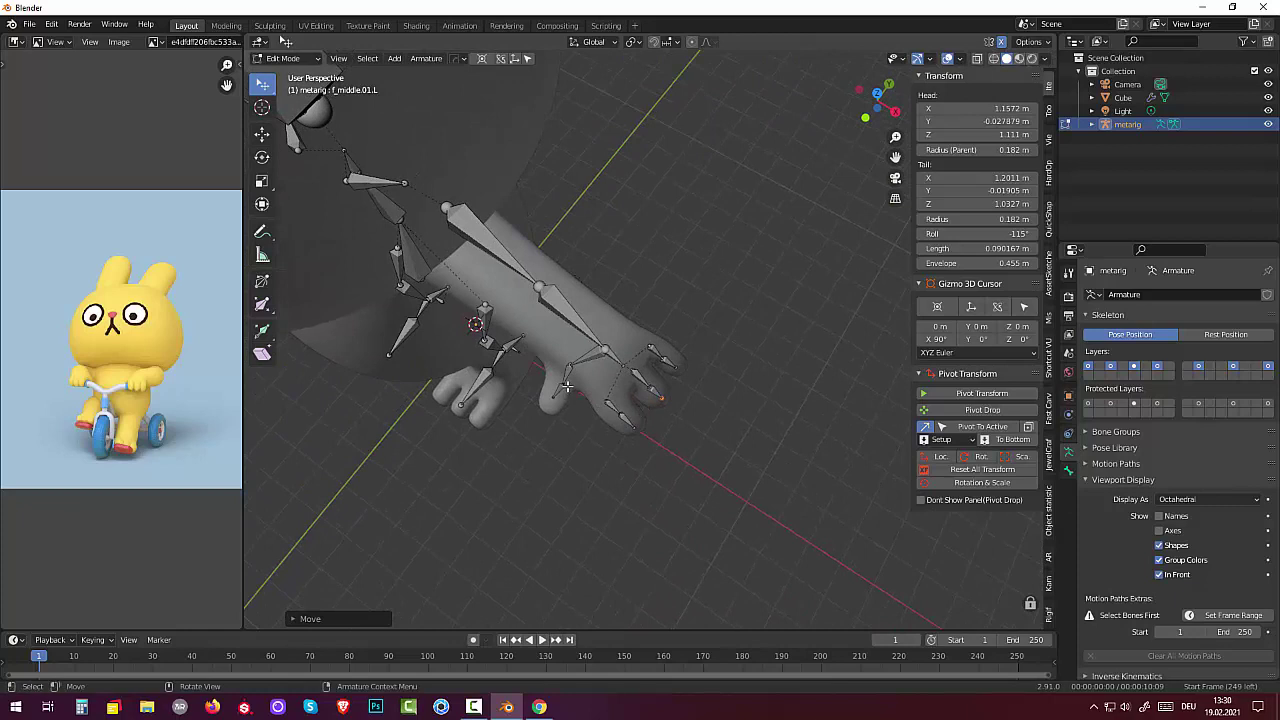
Move the forearm.L.002 and forearm.L.003 bones into the hand.
{"action": "left_click", "coordinate": [566, 388]}
{"action": "key", "text": "g"}
{"action": "left_click", "coordinate": [556, 400]}
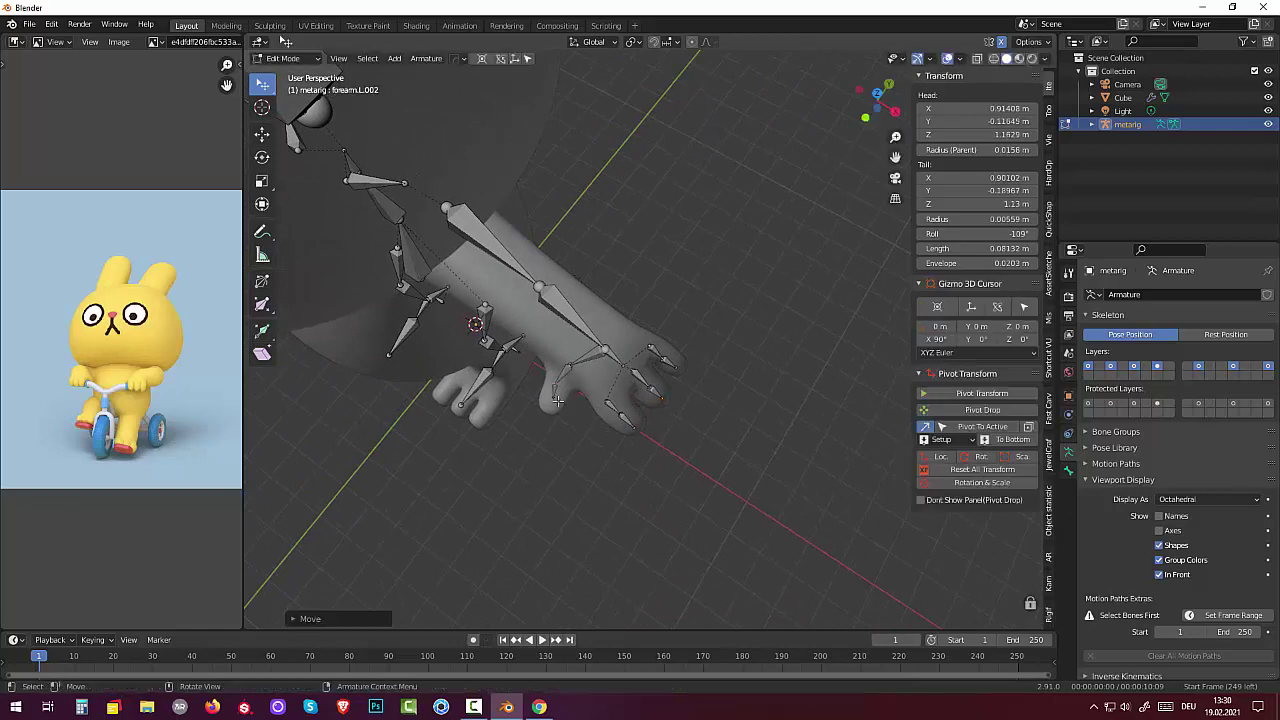
{"action": "left_click", "coordinate": [553, 400]}
{"action": "key", "text": "g"}
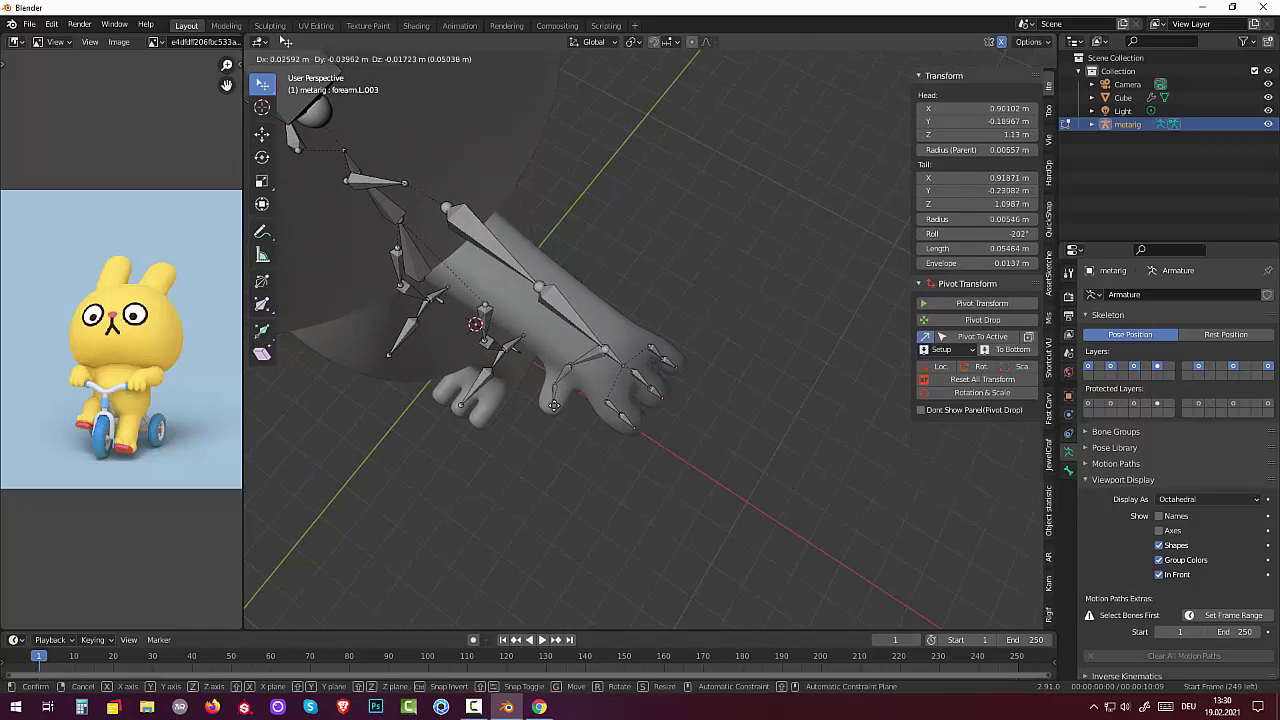
{"action": "left_click", "coordinate": [547, 410]}
Adjust the forearm.L.001 bone's end, then delete the forearm.L.001 bone.
{"action": "left_click", "coordinate": [570, 368]}
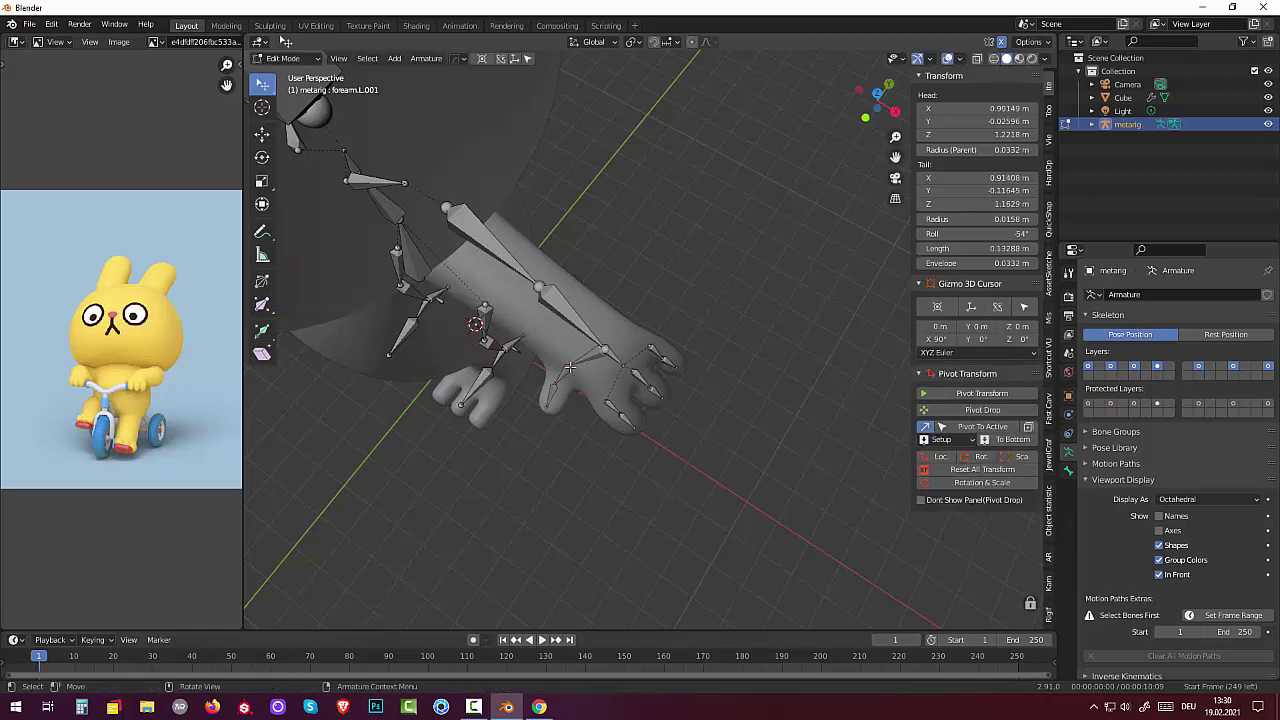
{"action": "key", "text": "g"}
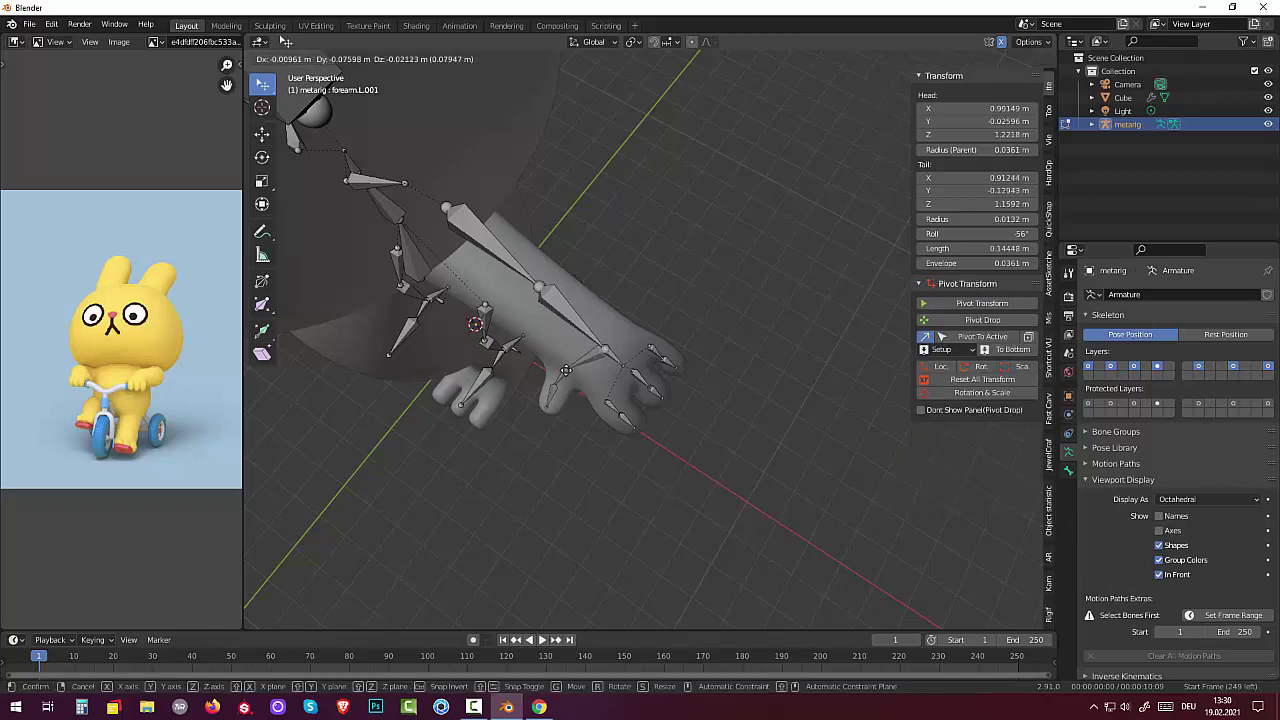
{"action": "left_click", "coordinate": [568, 366]}
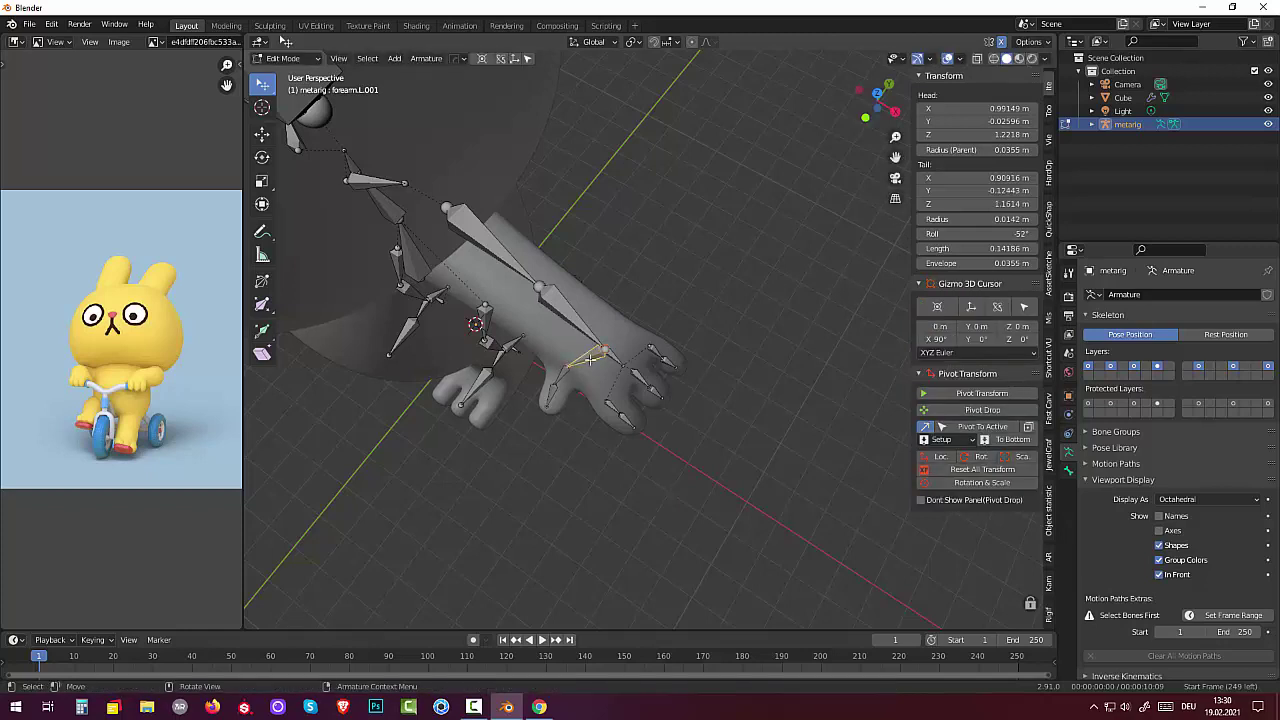
{"action": "key", "text": "x"}
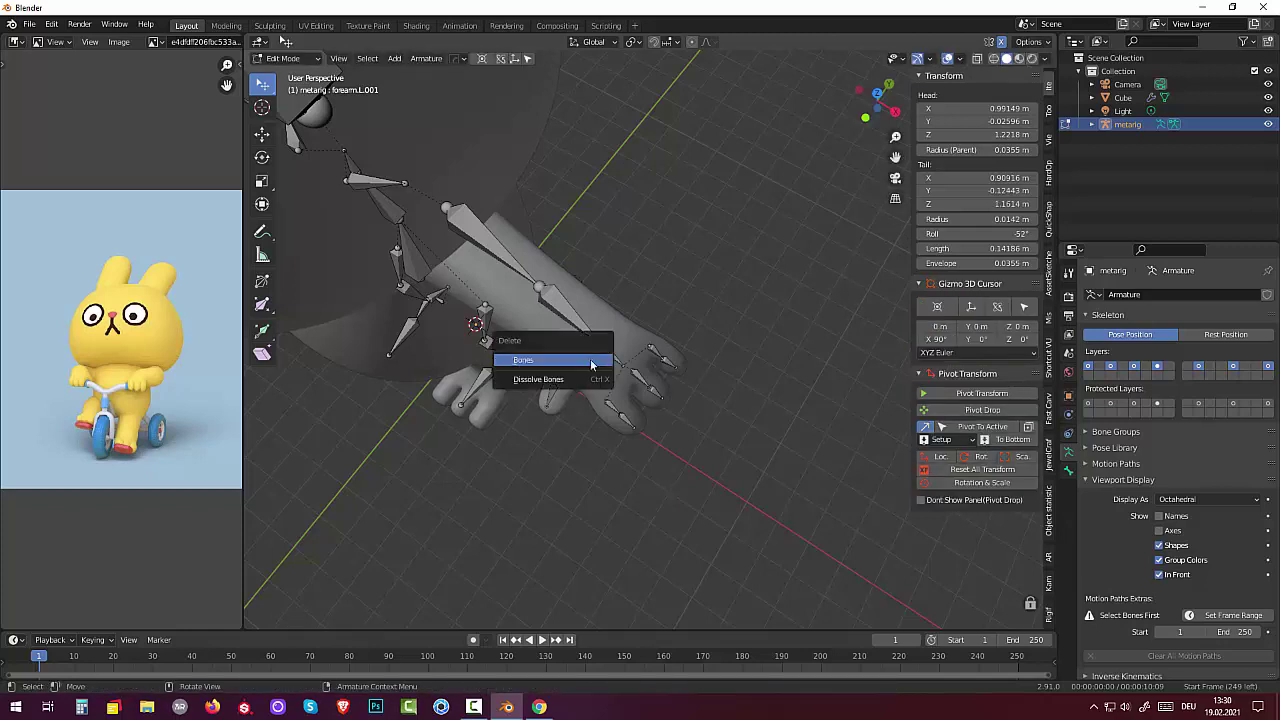
{"action": "left_click", "coordinate": [591, 362]}
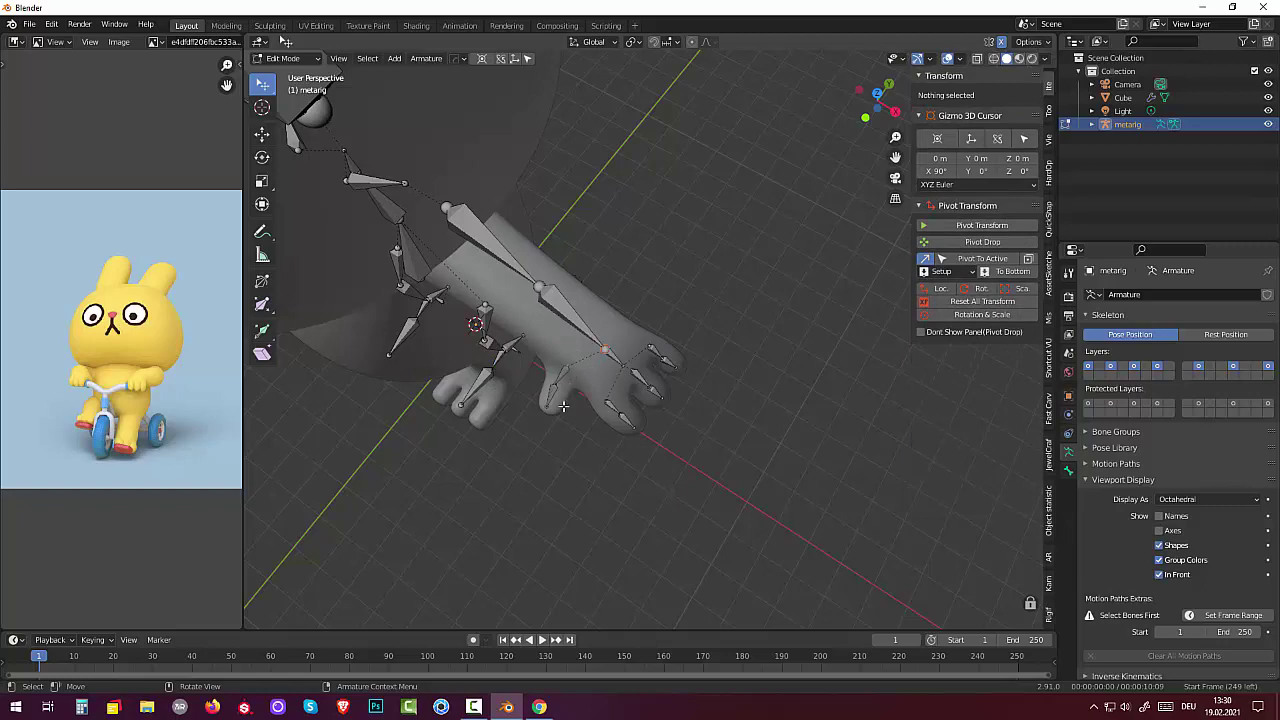
Shift the neck bone to the head base, with its head at X -0.001881, Y -0.04621 m.
{"action": "middle_click_drag", "start_coordinate": [611, 360], "coordinate": [613, 296]}
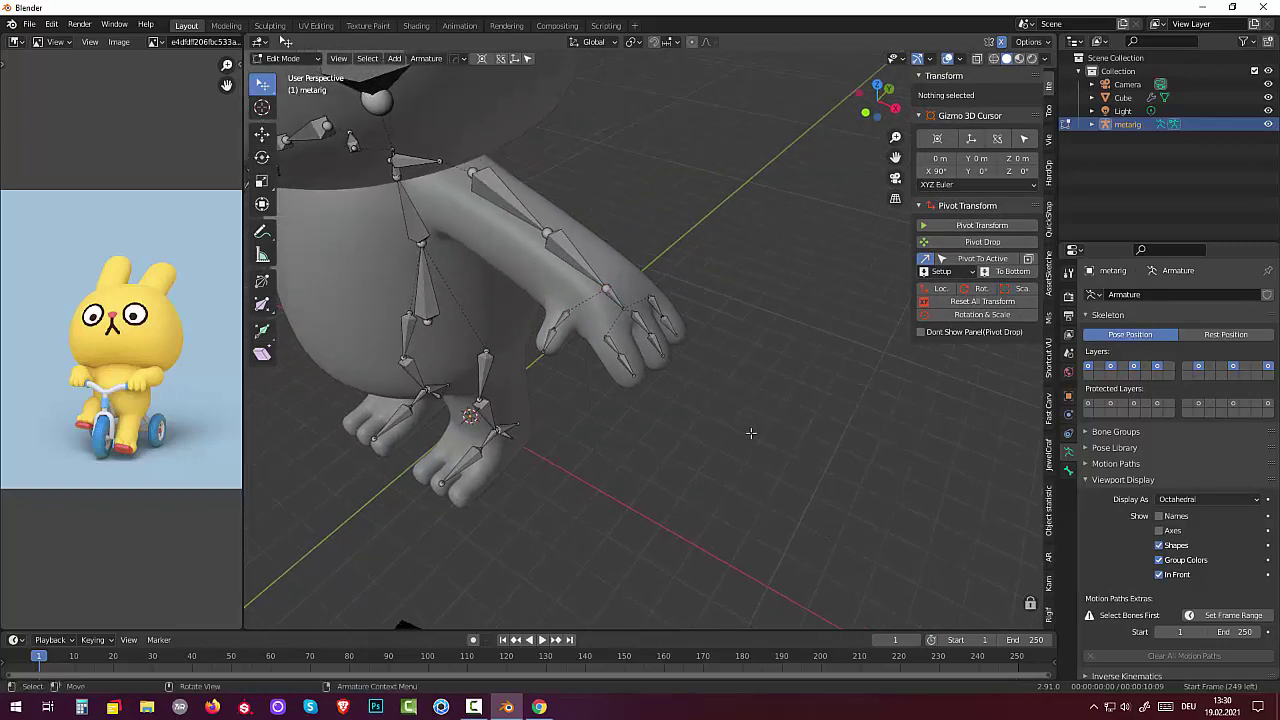
{"action": "middle_click_drag", "start_coordinate": [751, 433], "coordinate": [673, 376]}
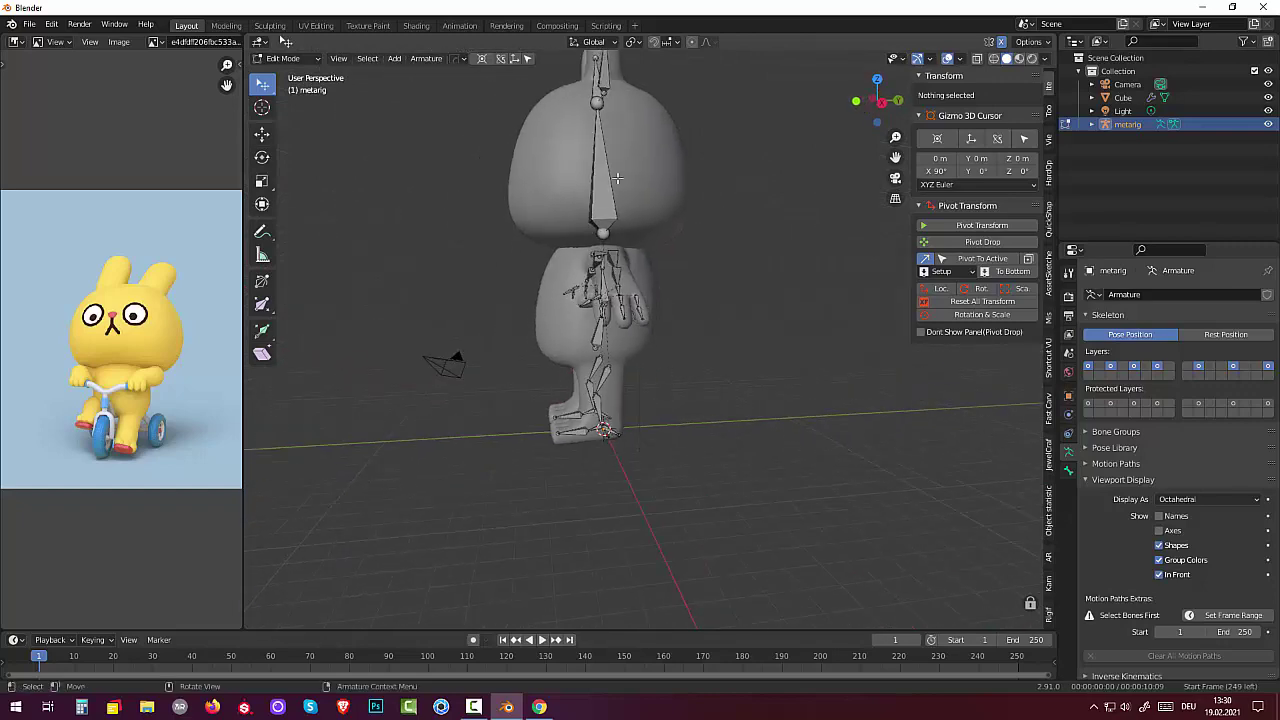
{"action": "middle_click_drag", "start_coordinate": [603, 135], "coordinate": [585, 127]}
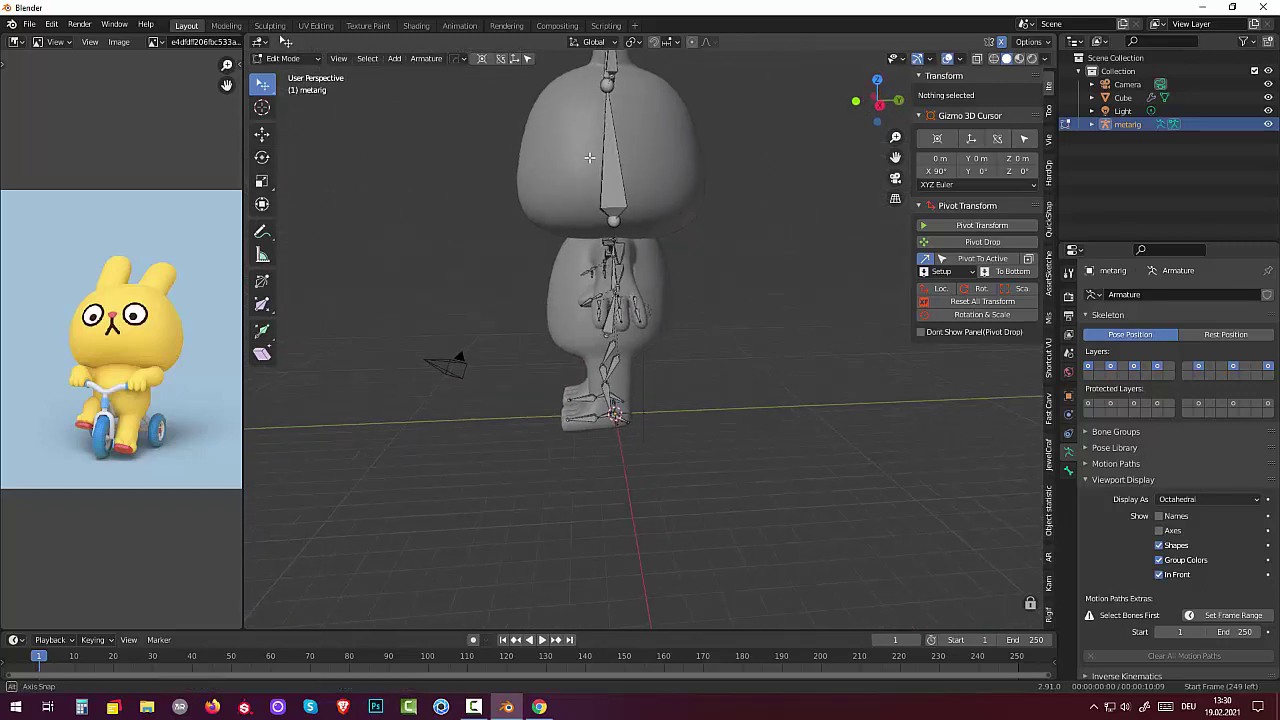
{"action": "left_click", "coordinate": [640, 222]}
{"action": "key", "text": "g"}
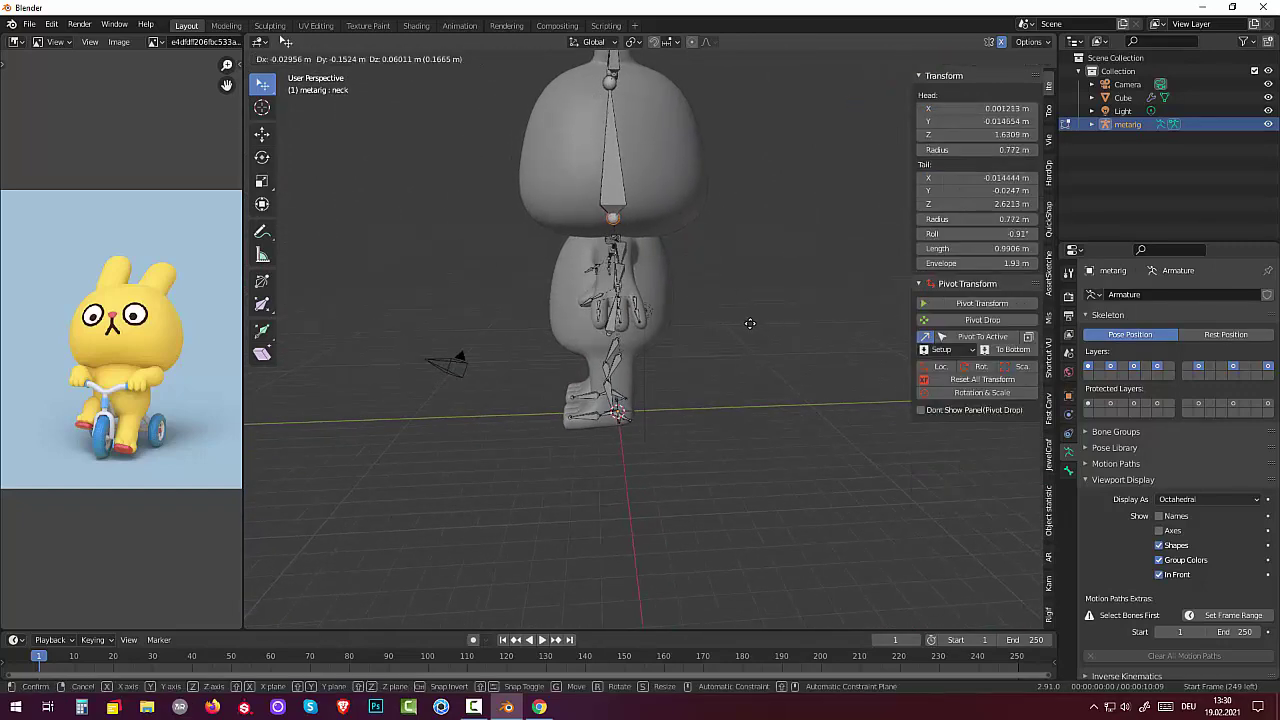
{"action": "left_click", "coordinate": [749, 323]}
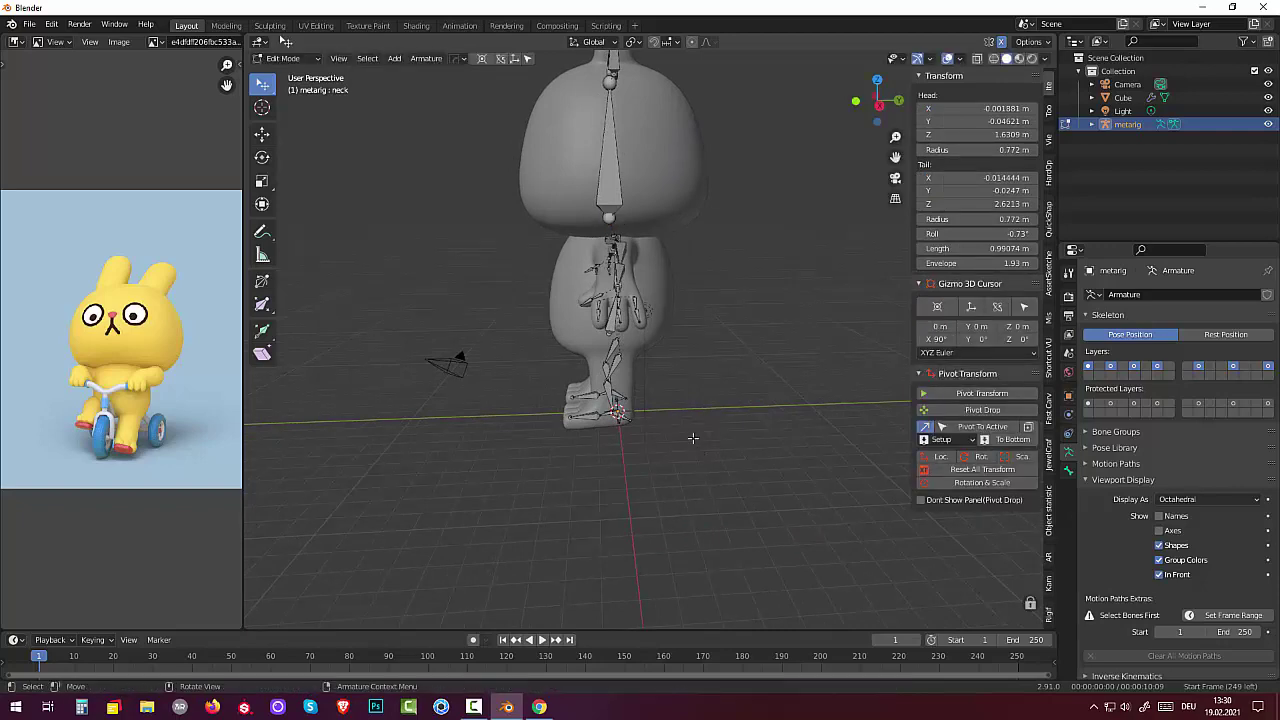
{"action": "mouse_move", "coordinate": [692, 437]}
{"action": "middle_mouse_down"}
{"action": "mouse_move", "coordinate": [643, 329]}
{"action": "mouse_move", "coordinate": [686, 363]}
{"action": "mouse_move", "coordinate": [856, 421]}
{"action": "middle_mouse_up"}
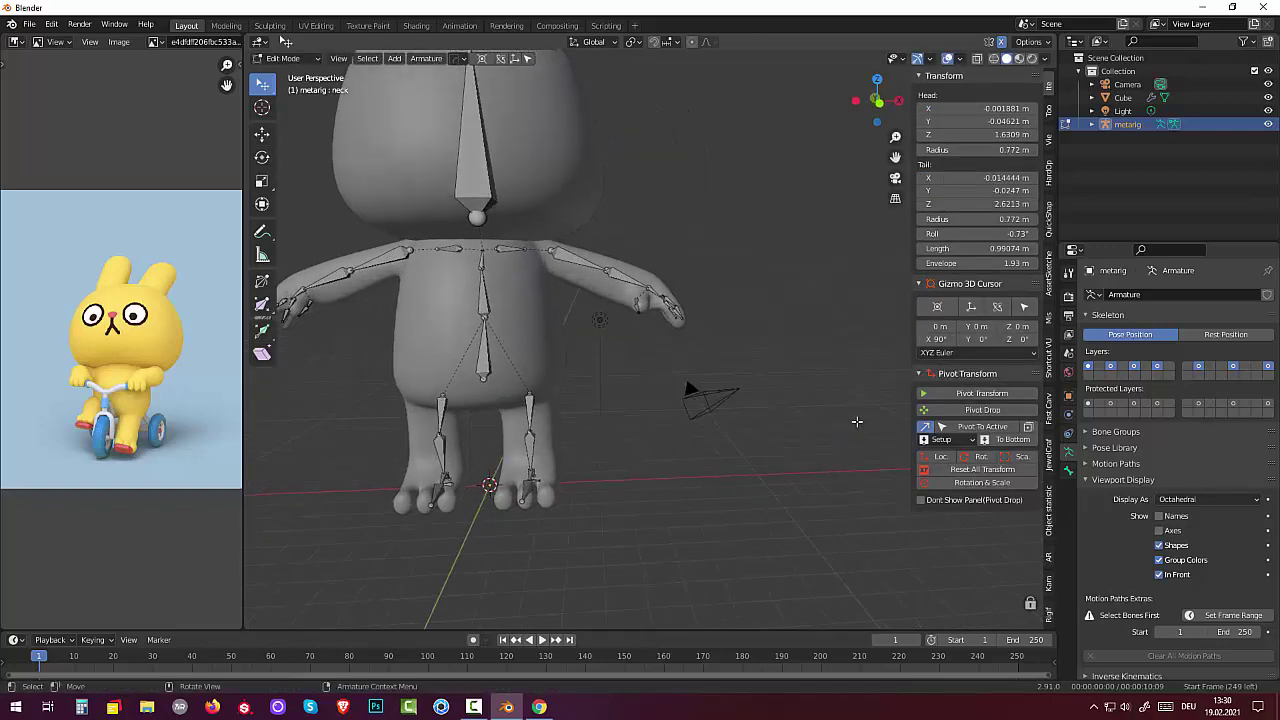
Lower upper_arm.L's tail to Z 1.3233 m, shortening the bone to 0.33805 m.
{"action": "left_click", "coordinate": [610, 271]}
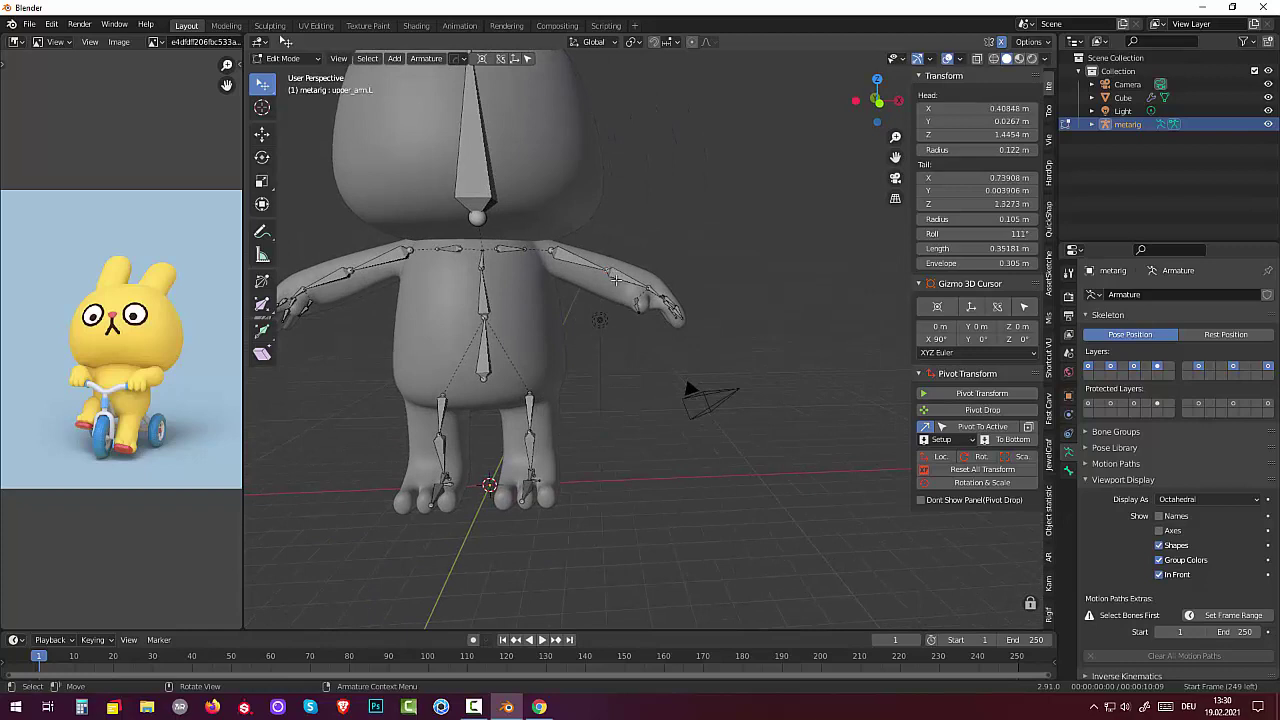
{"action": "key", "text": "g"}
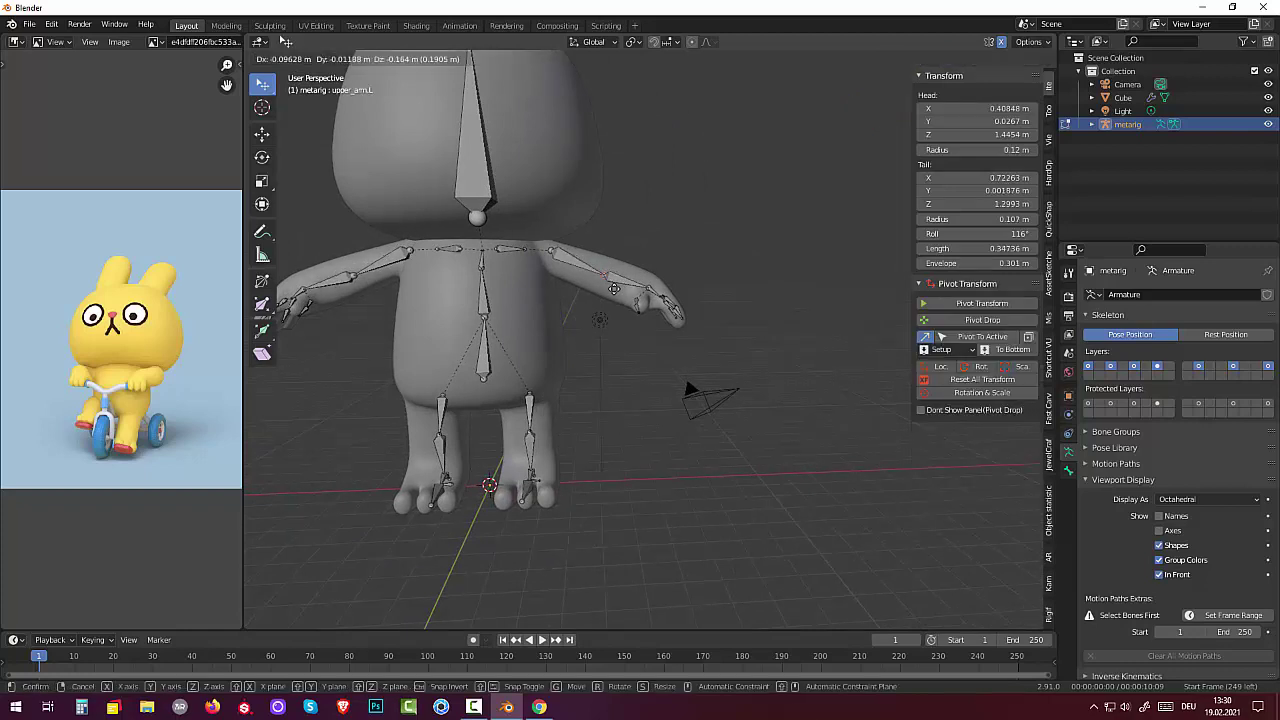
{"action": "left_click", "coordinate": [614, 288]}
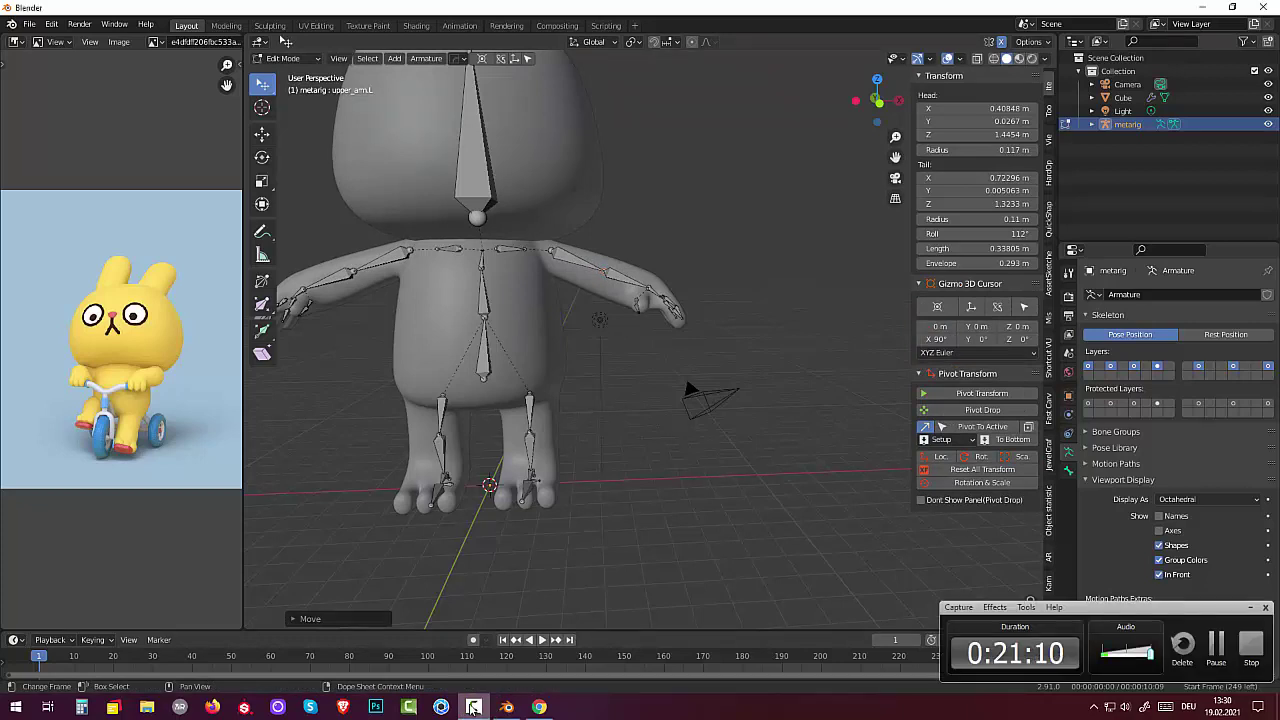
{"action": "scroll", "coordinate": [614, 577], "scroll_direction": "down", "scroll_amount": 2}
{"action": "scroll", "coordinate": [639, 538], "scroll_direction": "up", "scroll_amount": 2}
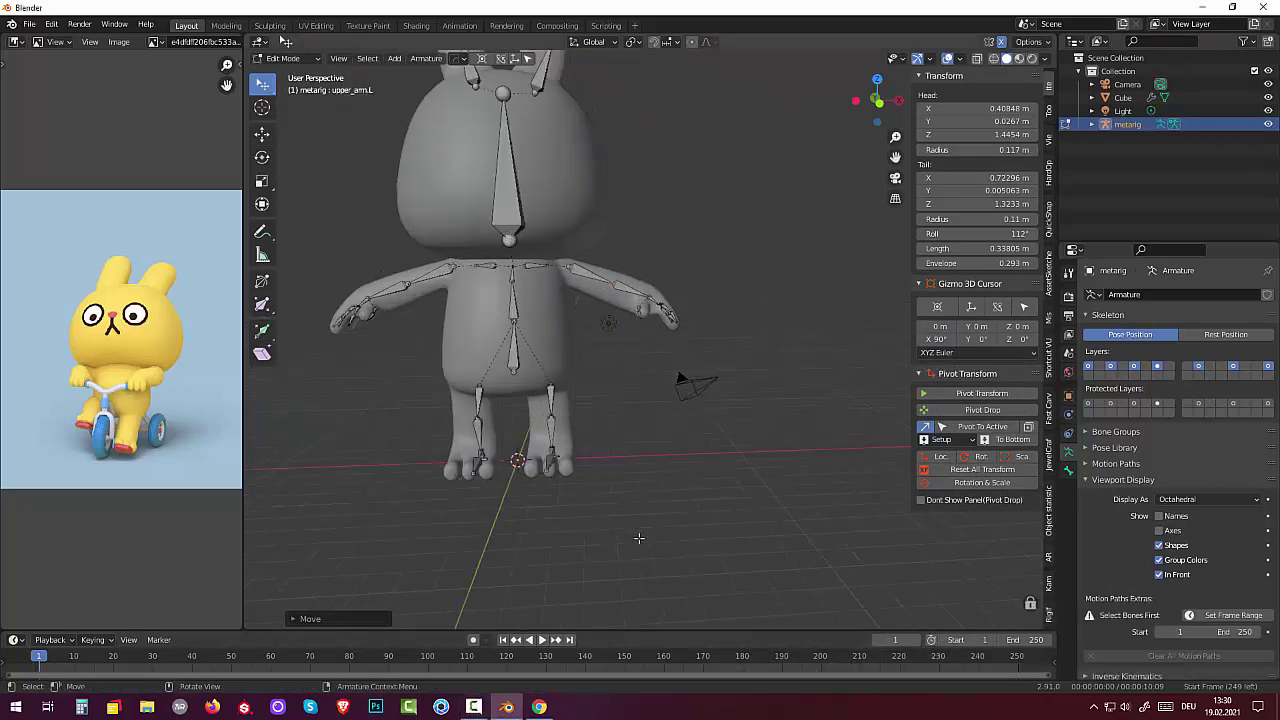
{"action": "left_click", "coordinate": [476, 708]}
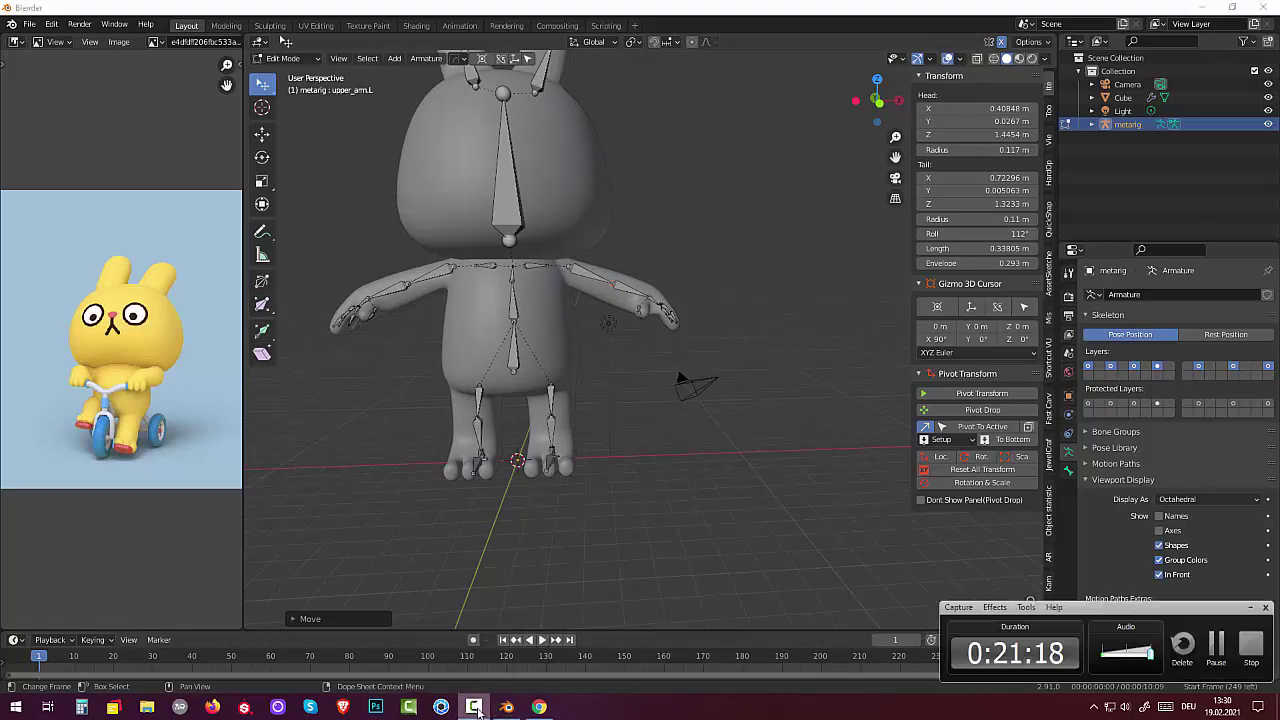